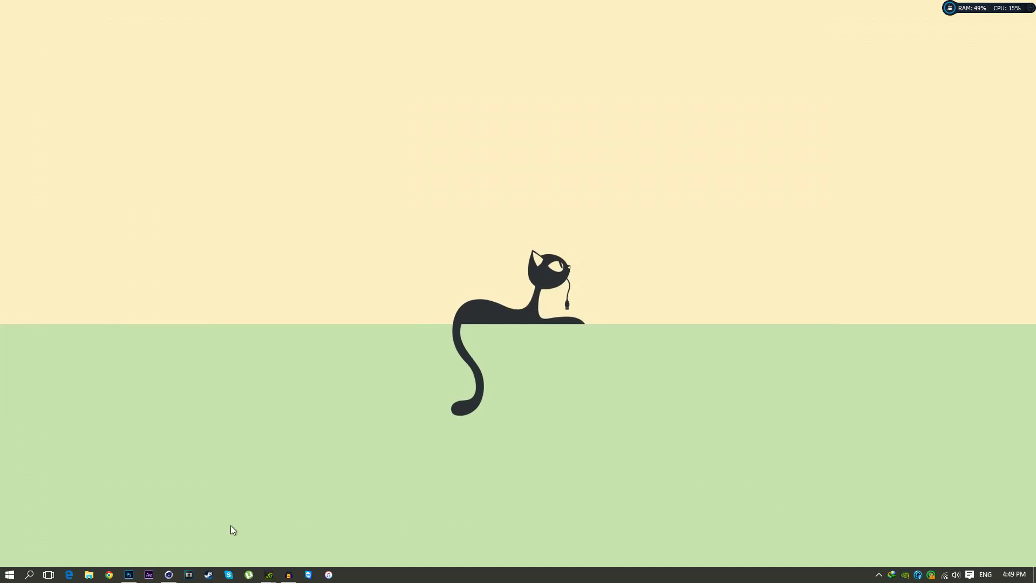
- Switch to Photoshop and examine the finished banner design with its 3D lettering up close and as a whole
click(129, 574)
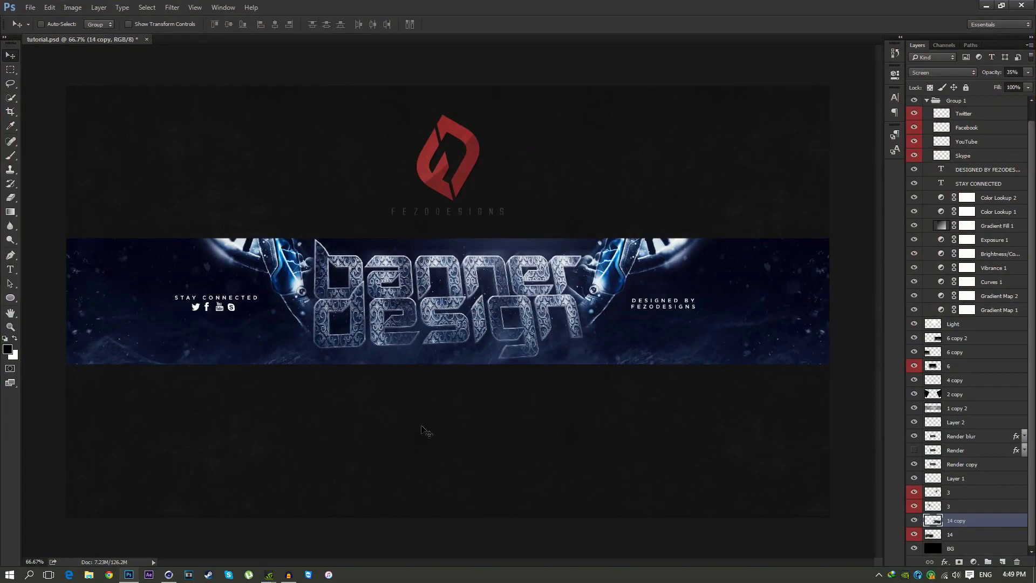
key(z)
click(401, 326)
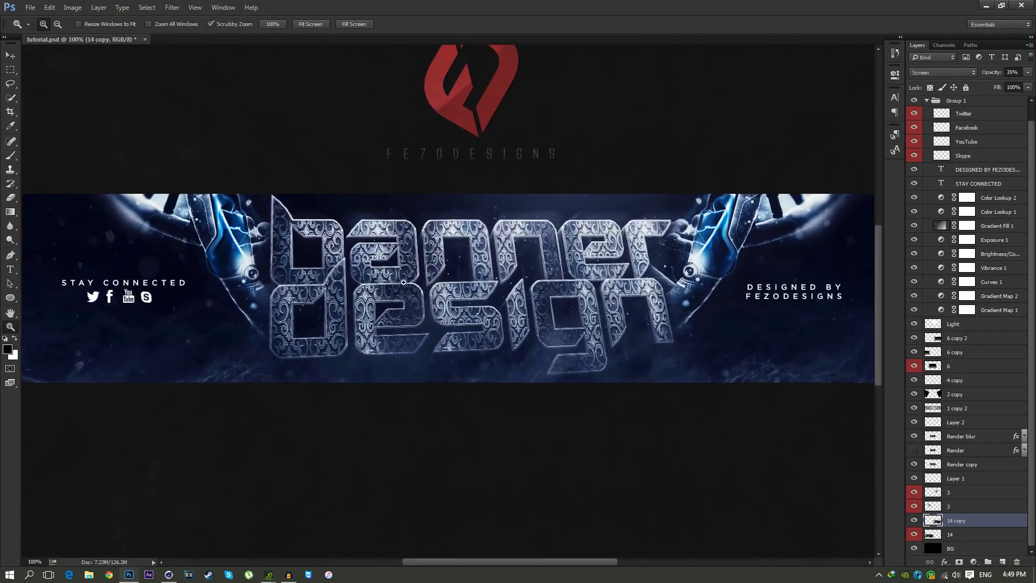
scroll(389, 348, up, 1)
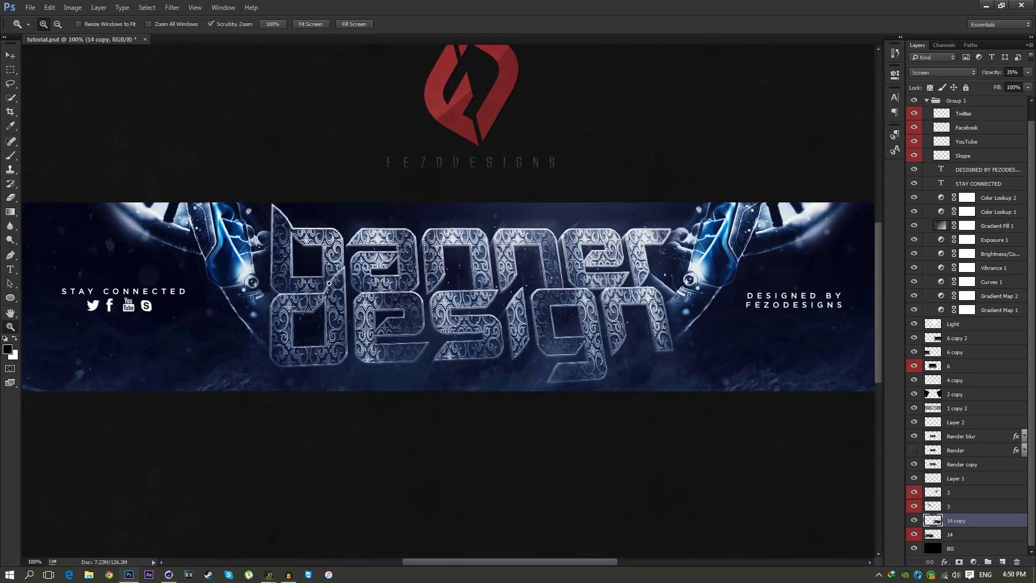
right_click(504, 300)
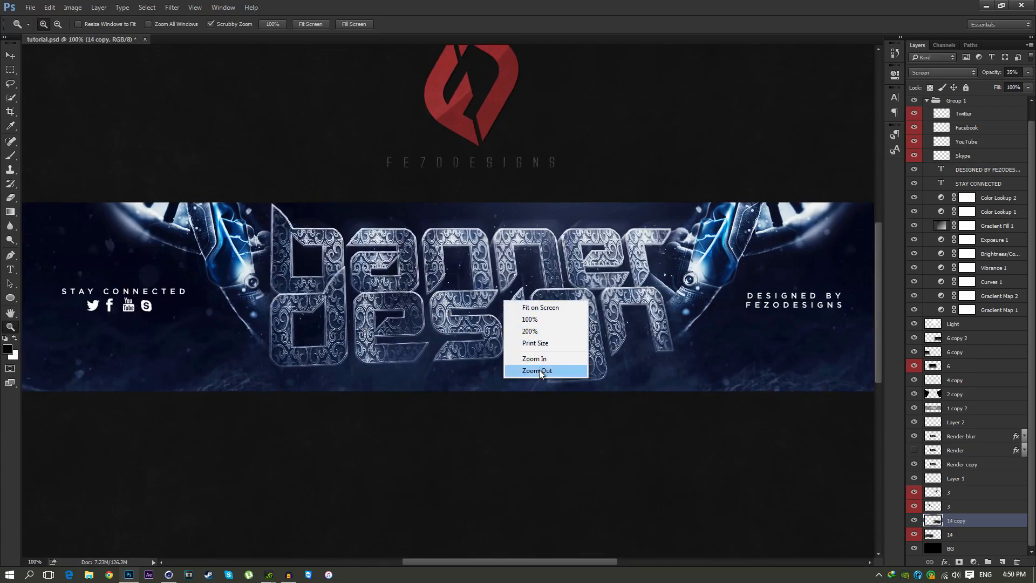
click(539, 370)
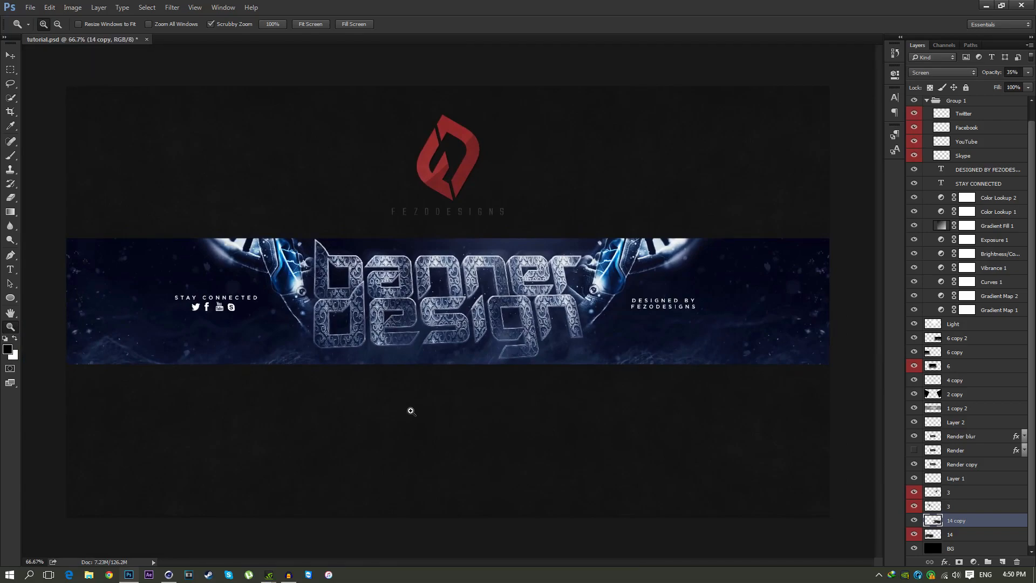
- Switch to Cinema 4D and open the Lightroom 2 scene from FEZO 10K GFX PACK > Cinema 4D > Lightrooms on drive D
click(169, 575)
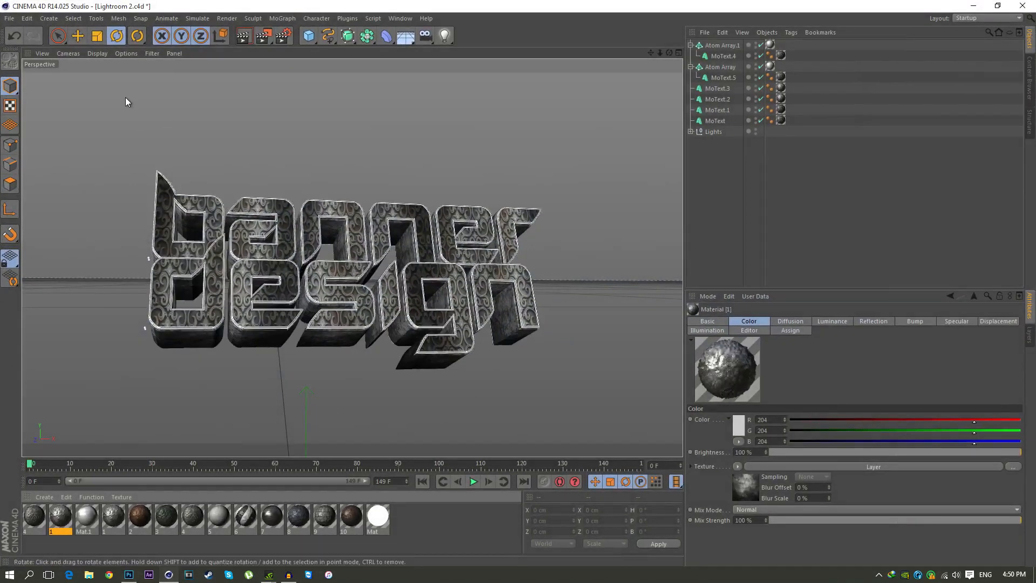
click(9, 17)
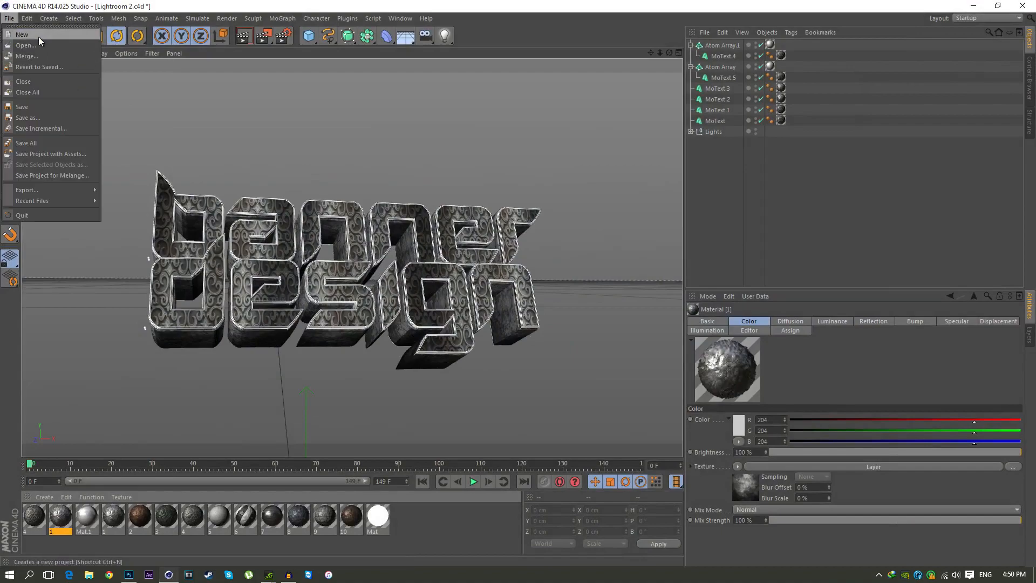
click(26, 46)
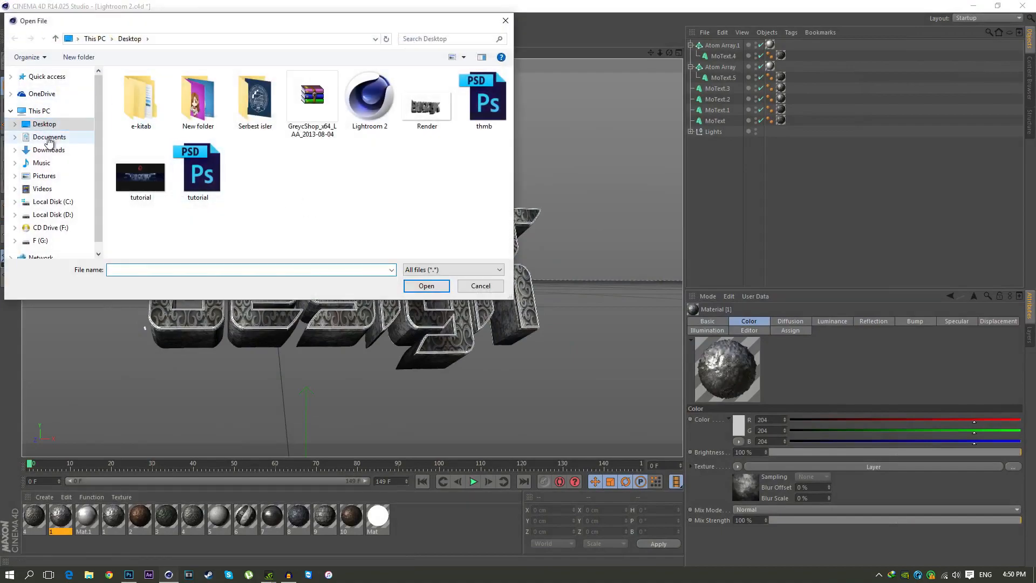
click(40, 154)
click(54, 216)
double_click(137, 134)
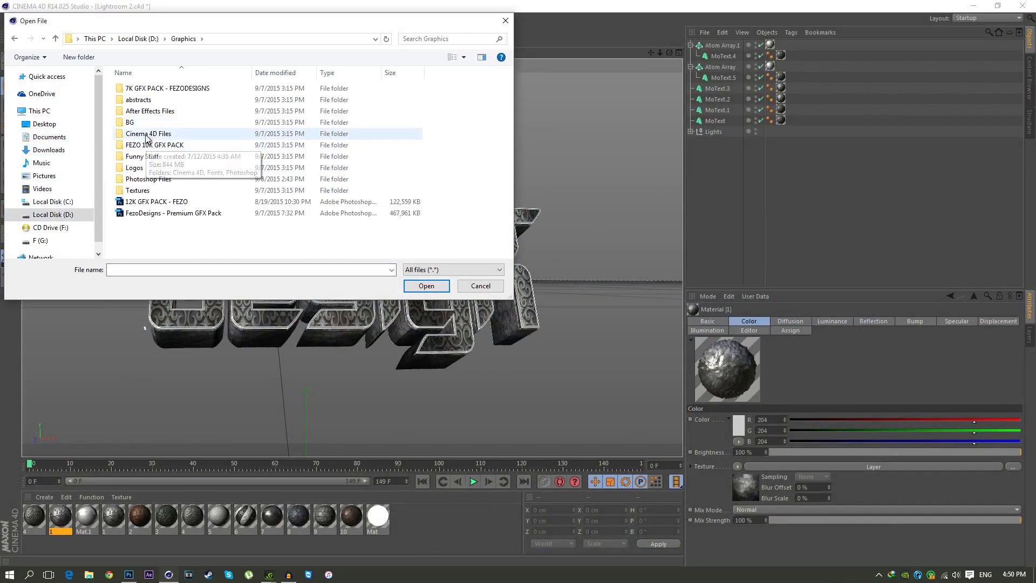
double_click(153, 145)
click(144, 107)
double_click(142, 88)
double_click(140, 100)
click(154, 112)
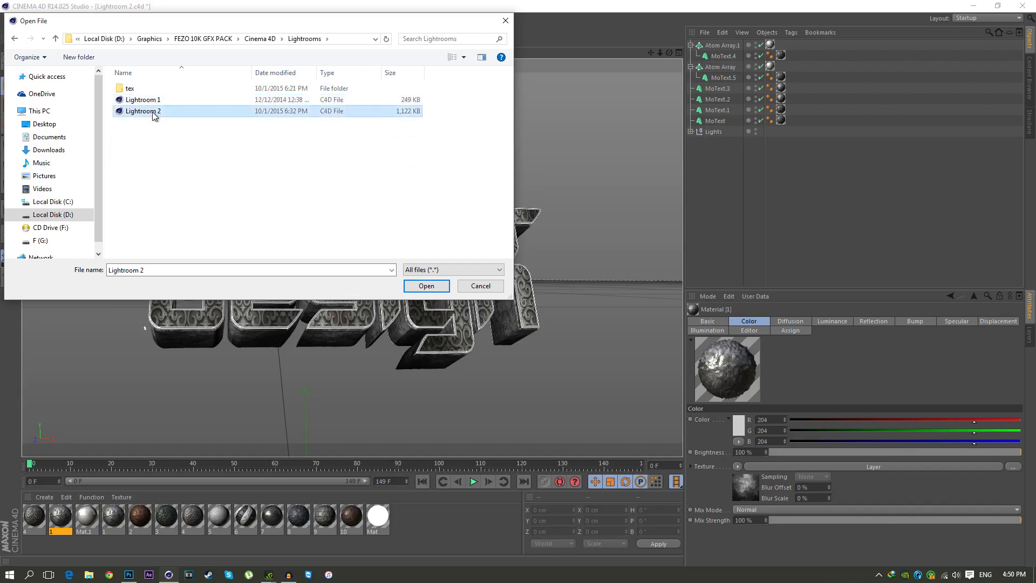
double_click(154, 113)
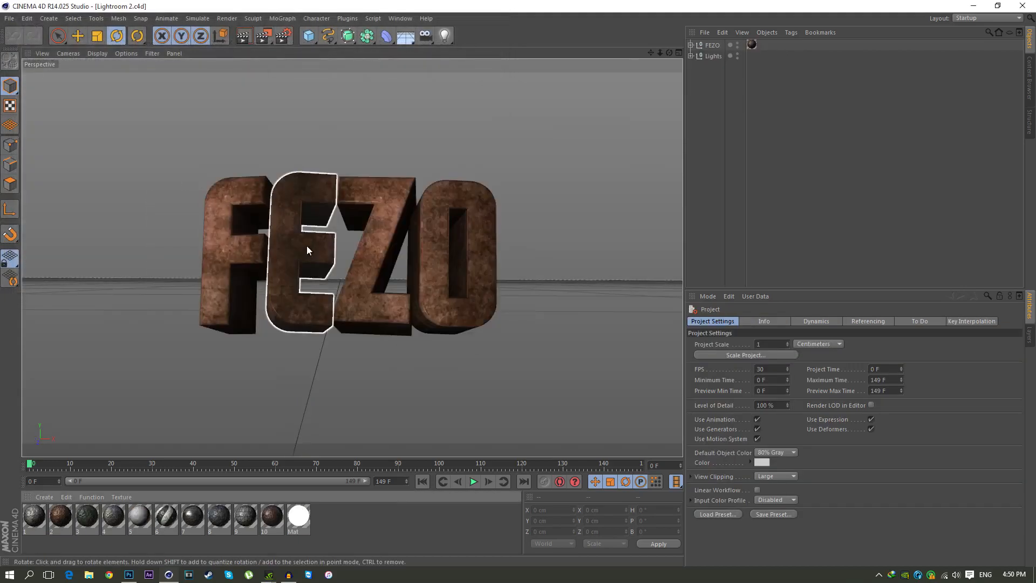
- Delete the FEZO lettering from the scene and add a MoText object
click(706, 45)
key(Delete)
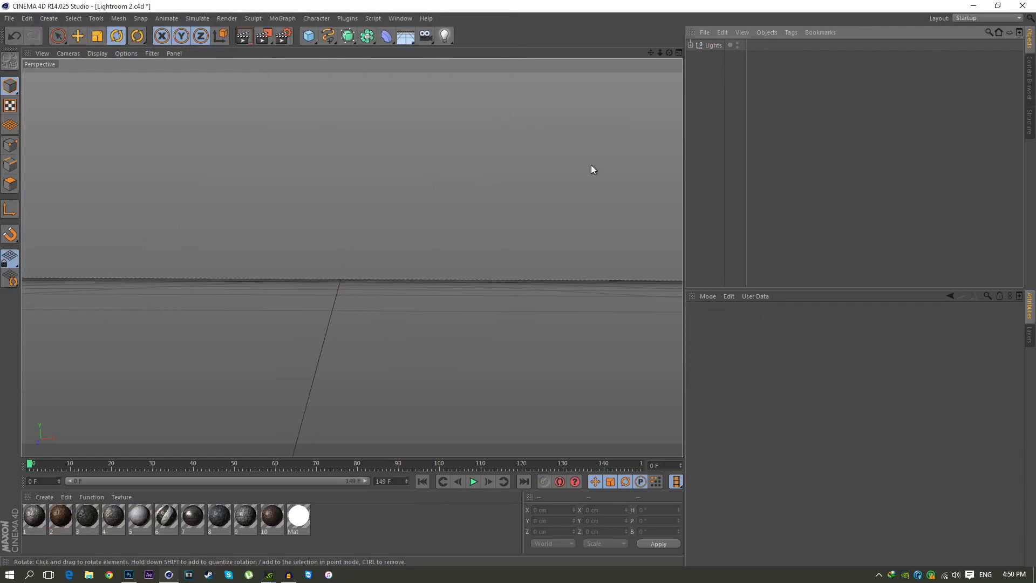
click(282, 18)
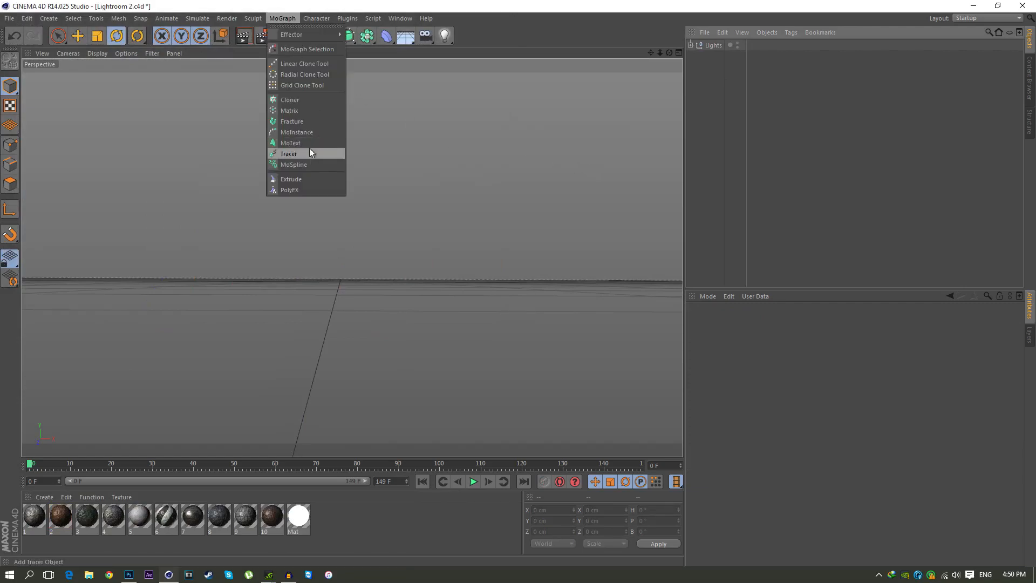
click(296, 144)
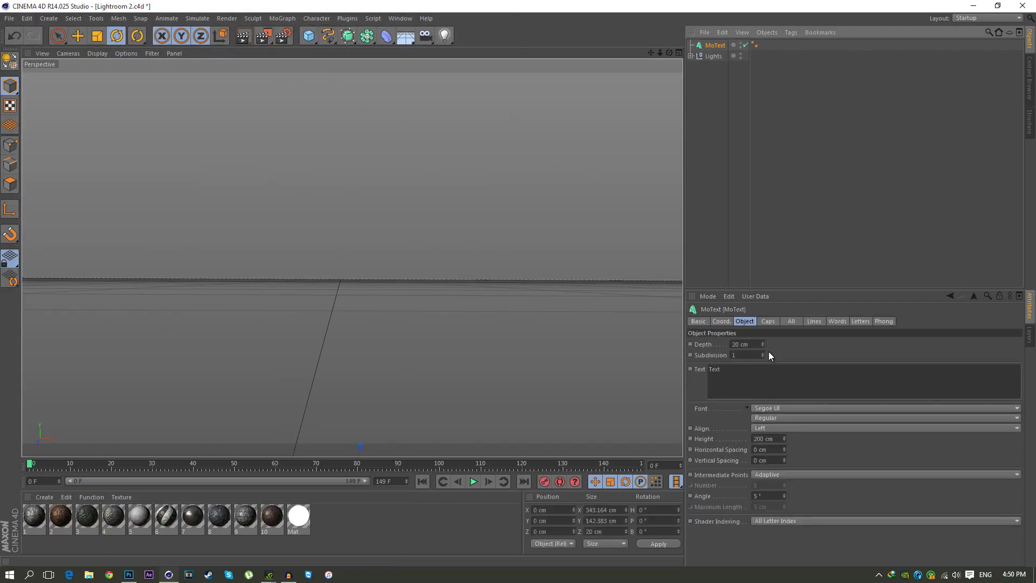
- Raise the MoText object above the floor to about Y 427 cm and keep it selected
key(e)
drag(402, 302, 400, 175)
click(715, 46)
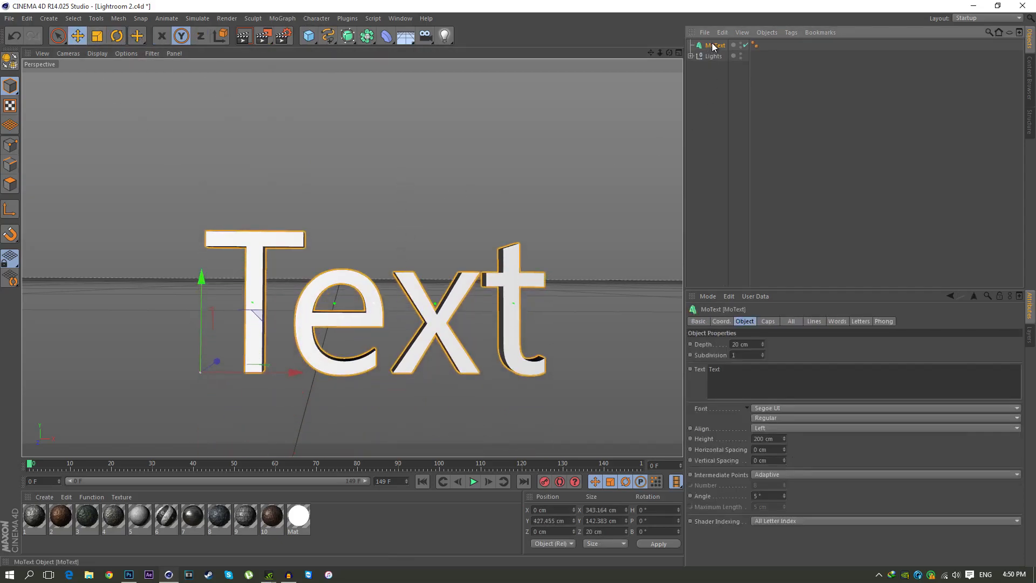
- Set the text's depth to 100 cm and its alignment to Middle
double_click(756, 344)
text(100)
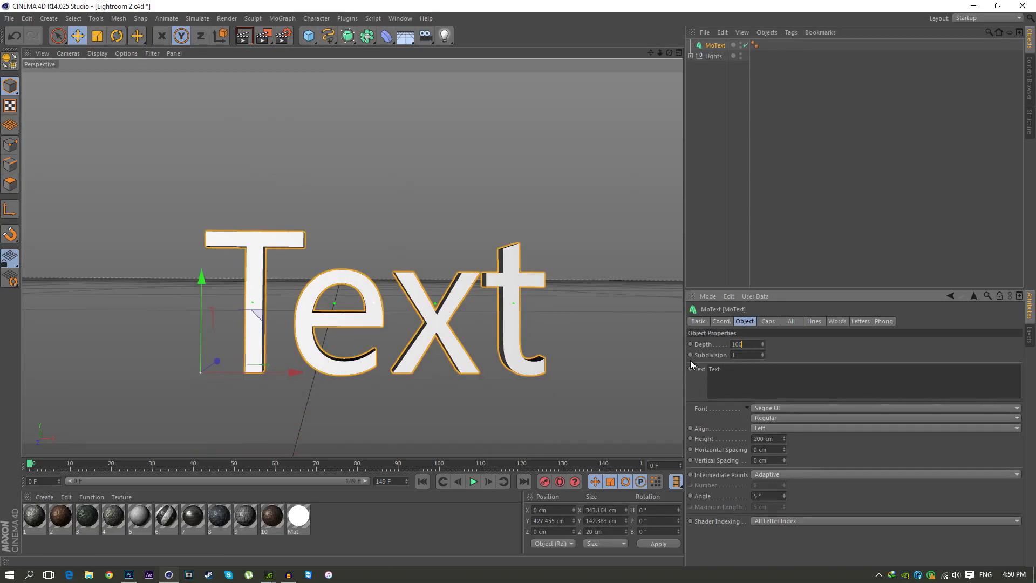
key(Return)
click(750, 428)
click(755, 438)
- Set both the start and end caps of the text to Fillet Cap
click(767, 321)
click(753, 346)
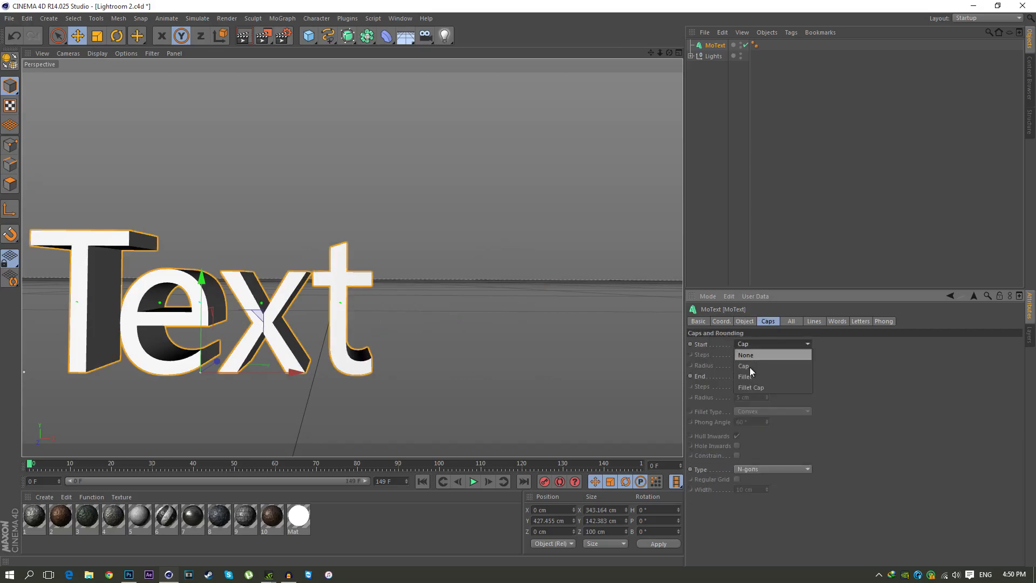
click(752, 373)
click(747, 415)
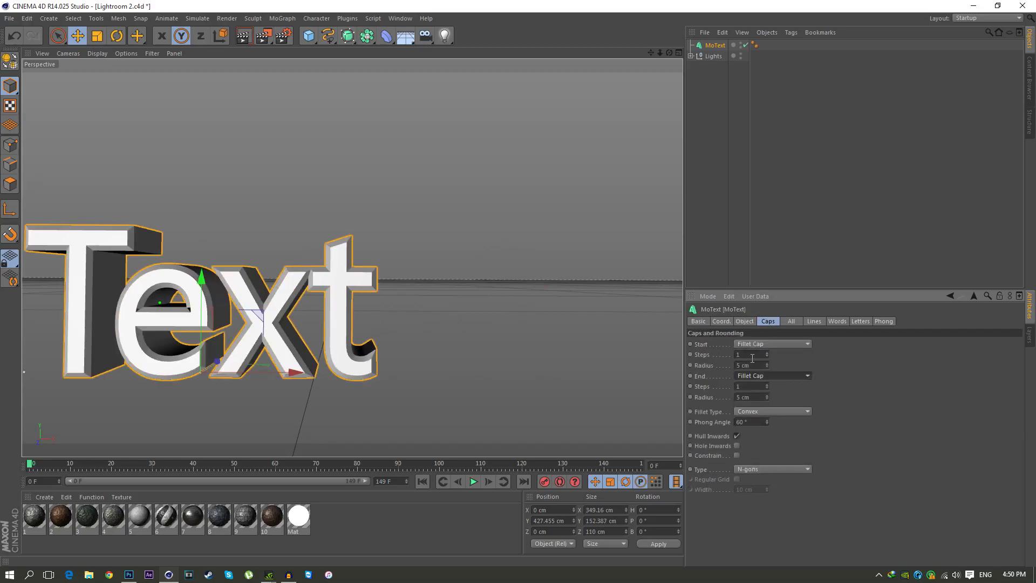
- Set the fillets of both the start and end caps to 2 steps and a 2 cm radius
drag(752, 356, 723, 374)
text(2)
key(Tab)
text(2)
key(Tab)
text(2)
key(Tab)
text(2)
- Shift the text along X to about 127 cm and change its wording to BANNER
click(746, 322)
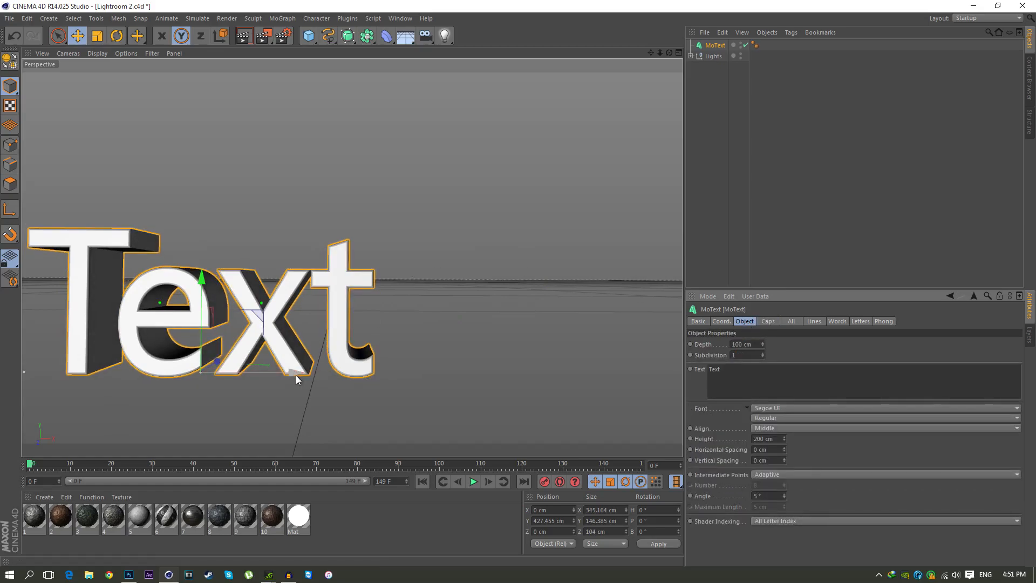
drag(296, 374, 421, 375)
click(751, 386)
key(ctrl+a)
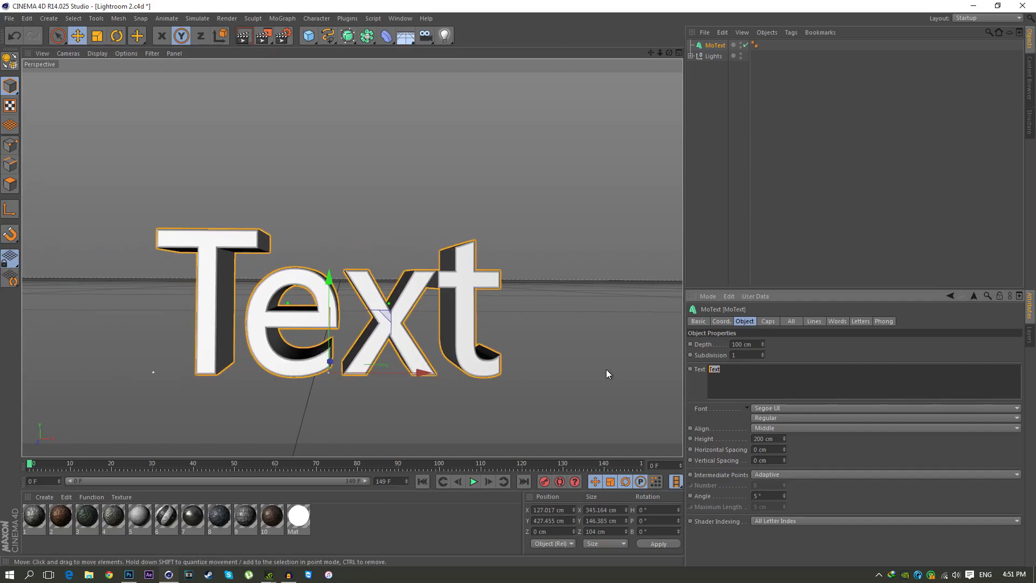
text(BANNER)
click(731, 170)
- Create the word DESIGN from a copy of the BANNER text and place it directly below, at about Y 275 cm
drag(659, 52, 596, 52)
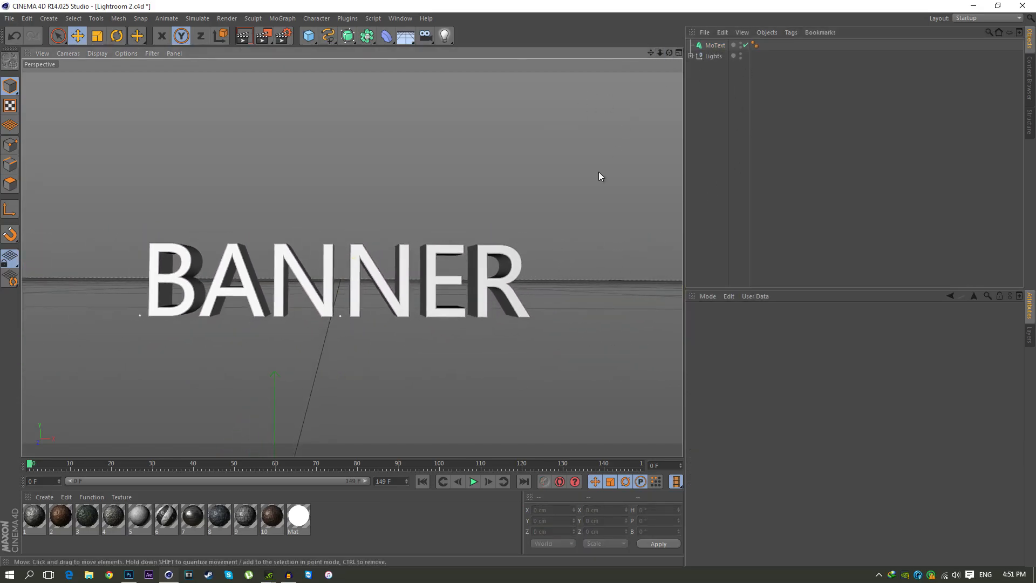
click(470, 278)
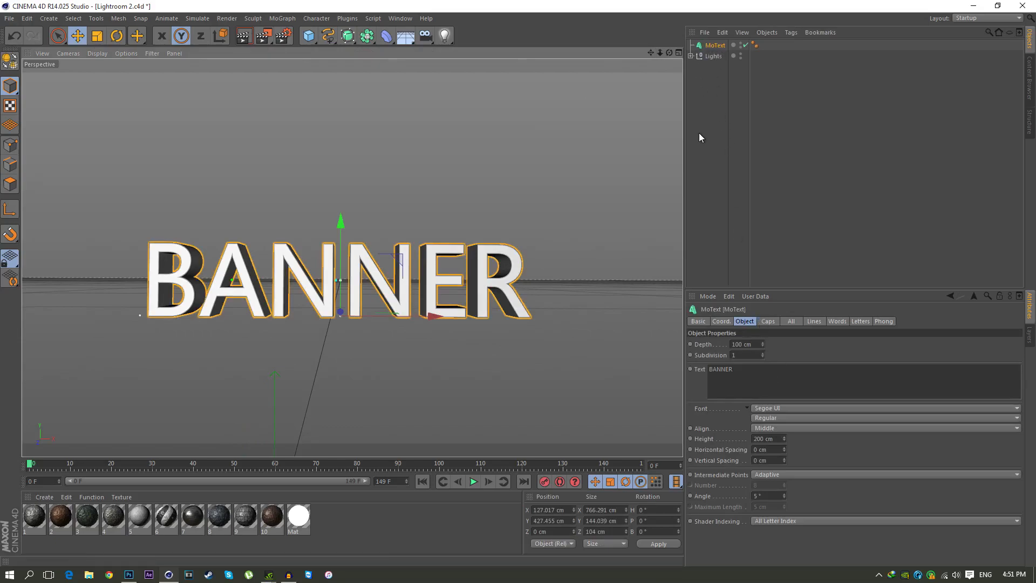
key(ctrl+c)
key(ctrl+v)
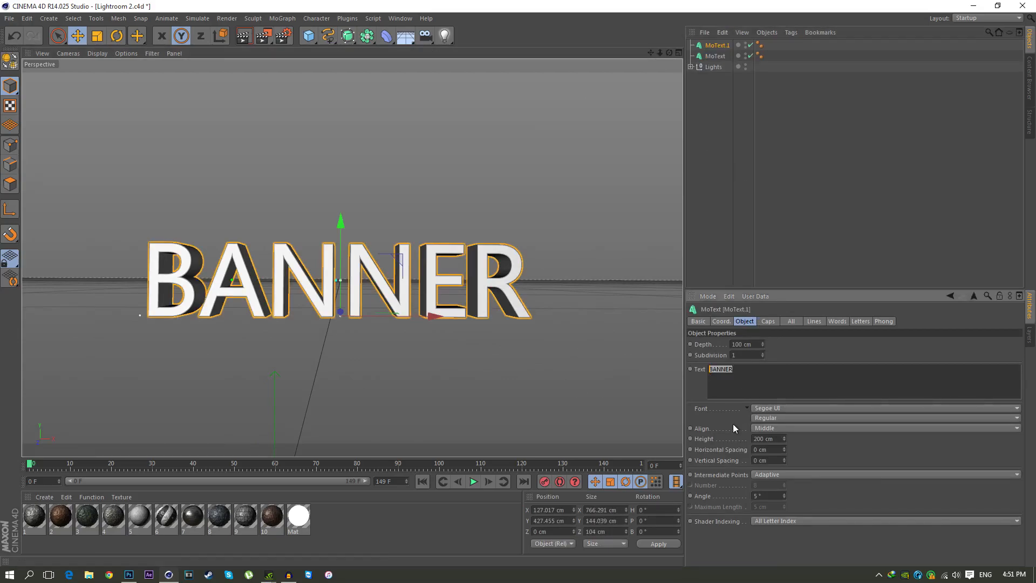
text(DESIGN)
drag(342, 223, 343, 300)
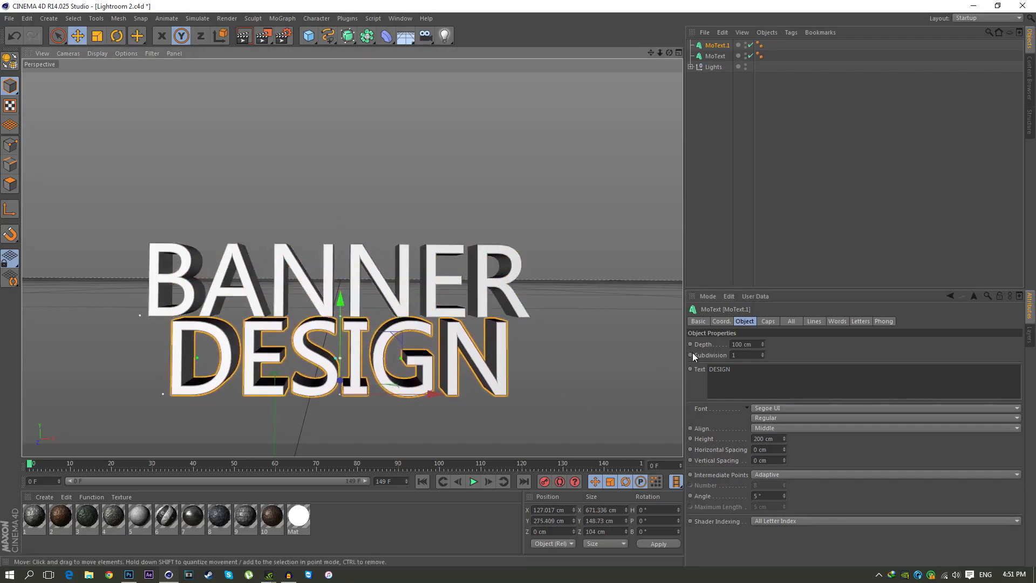
- Change the font of both text objects together to Hollow Point
ctrl+click(715, 56)
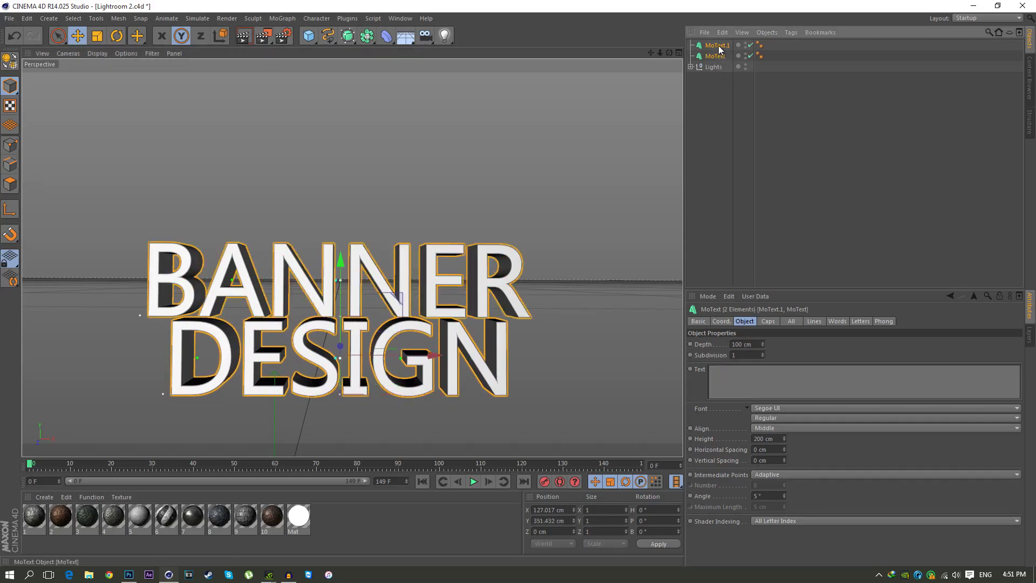
click(772, 411)
scroll(812, 432, down, 6)
scroll(810, 432, up, 20)
scroll(913, 374, up, 15)
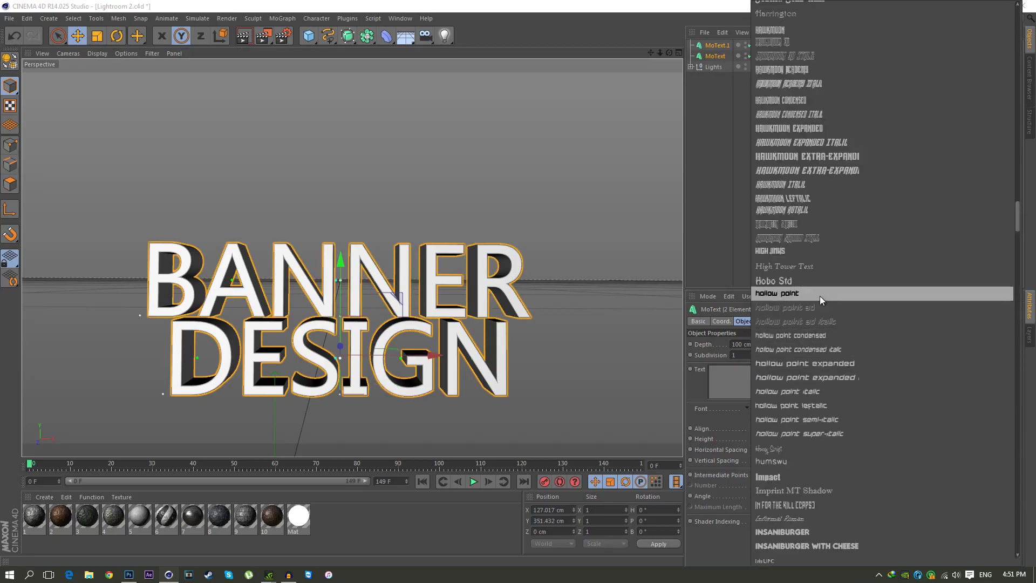
click(774, 294)
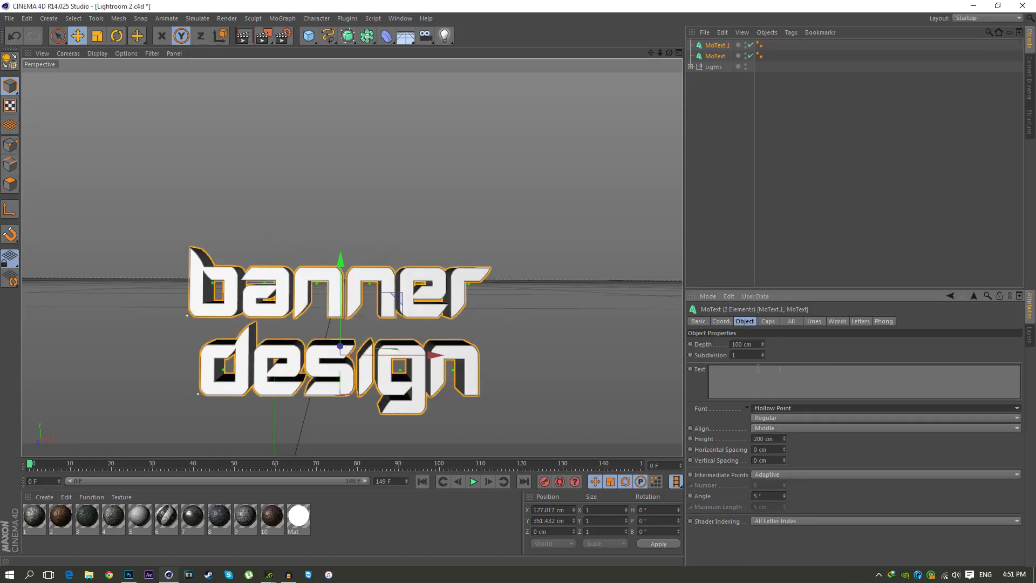
- Move the DESIGN text close beneath the BANNER text, to about X 108 cm, Y 326 cm and Z -9 cm
click(347, 374)
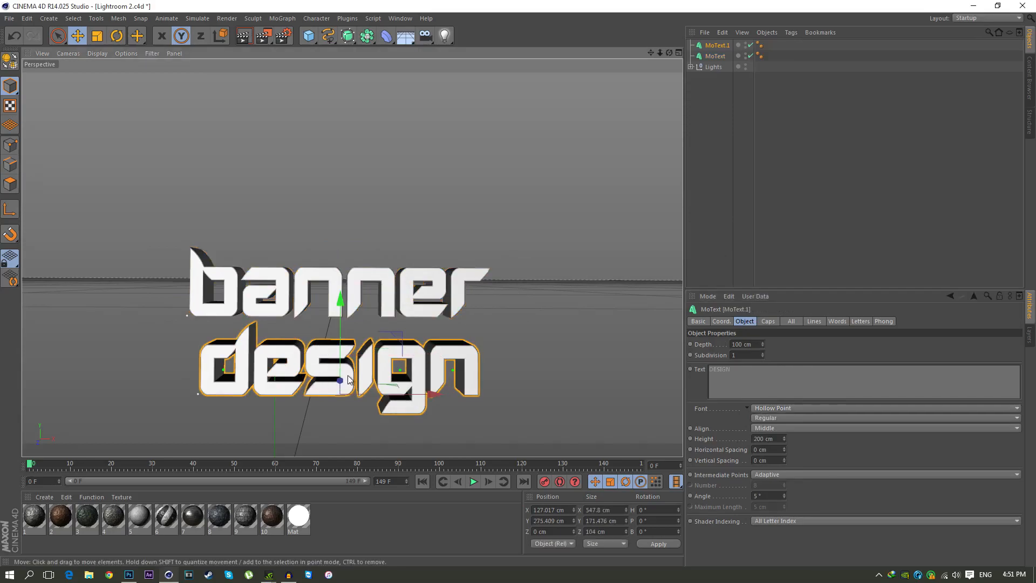
drag(342, 304, 344, 280)
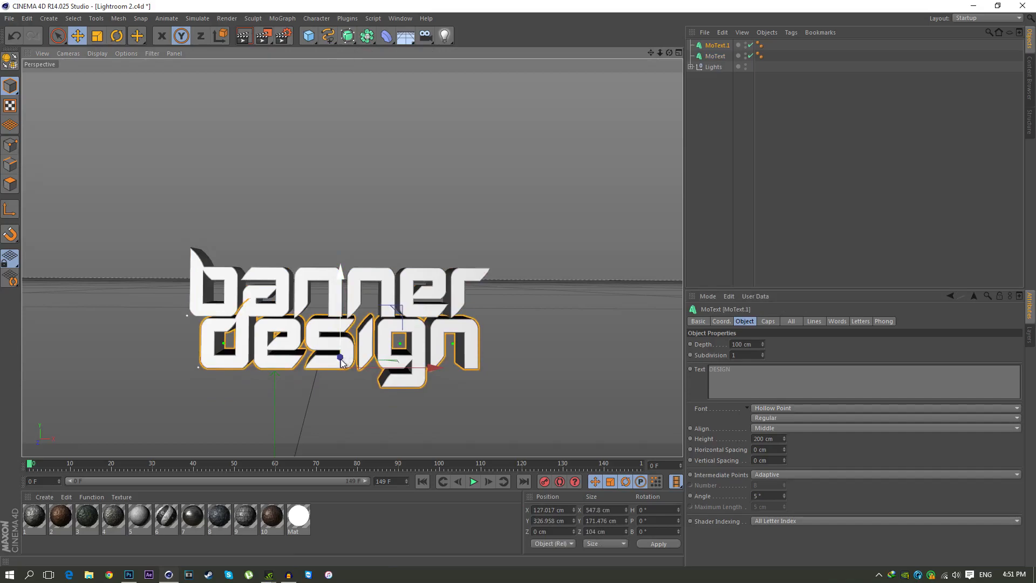
drag(669, 53, 365, 357)
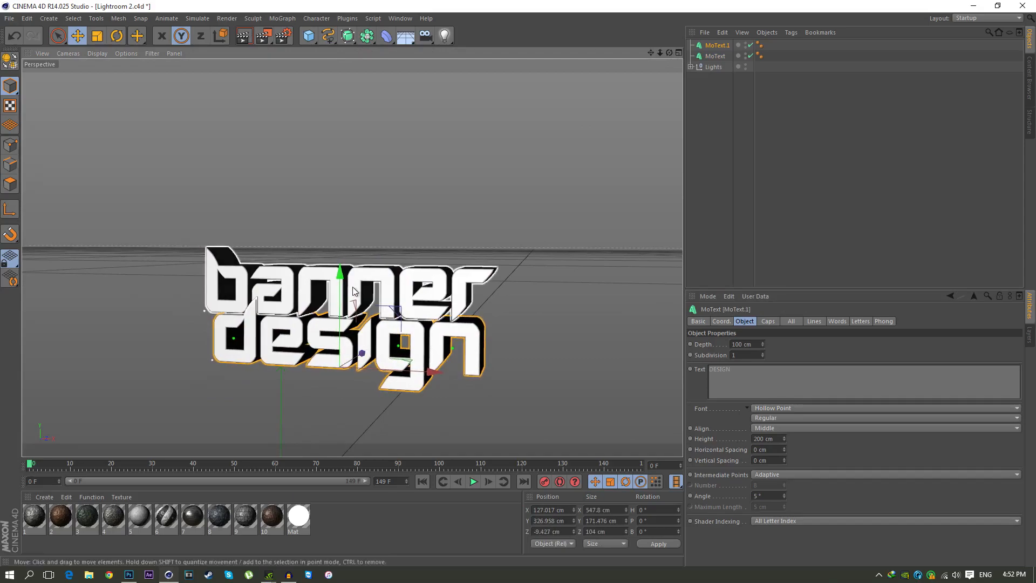
drag(340, 285, 340, 286)
mouse_move(426, 378)
mouse_down()
mouse_move(409, 378)
mouse_move(415, 372)
mouse_up()
mouse_move(669, 53)
mouse_down()
mouse_move(702, 37)
mouse_move(669, 52)
mouse_up()
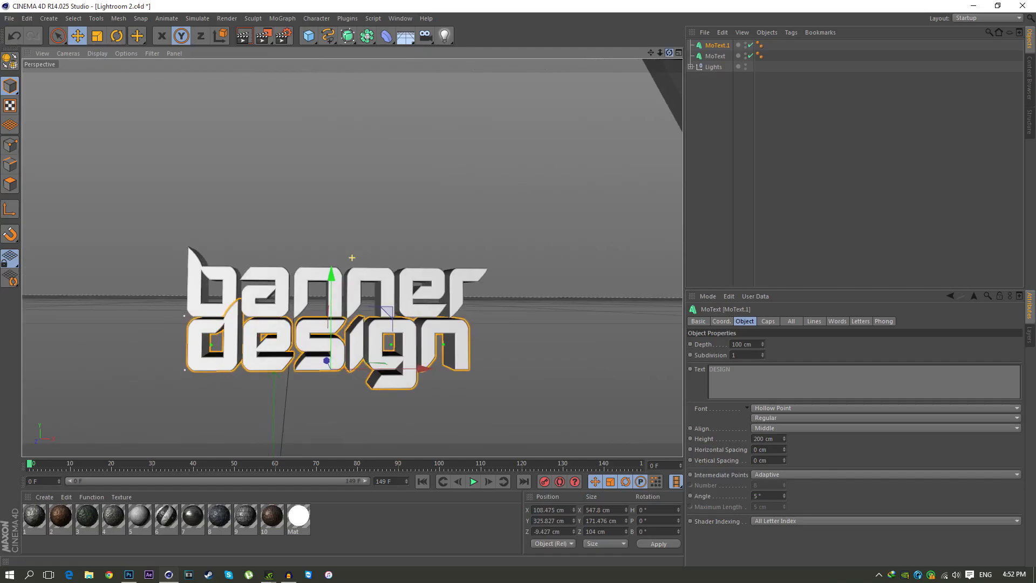
click(129, 576)
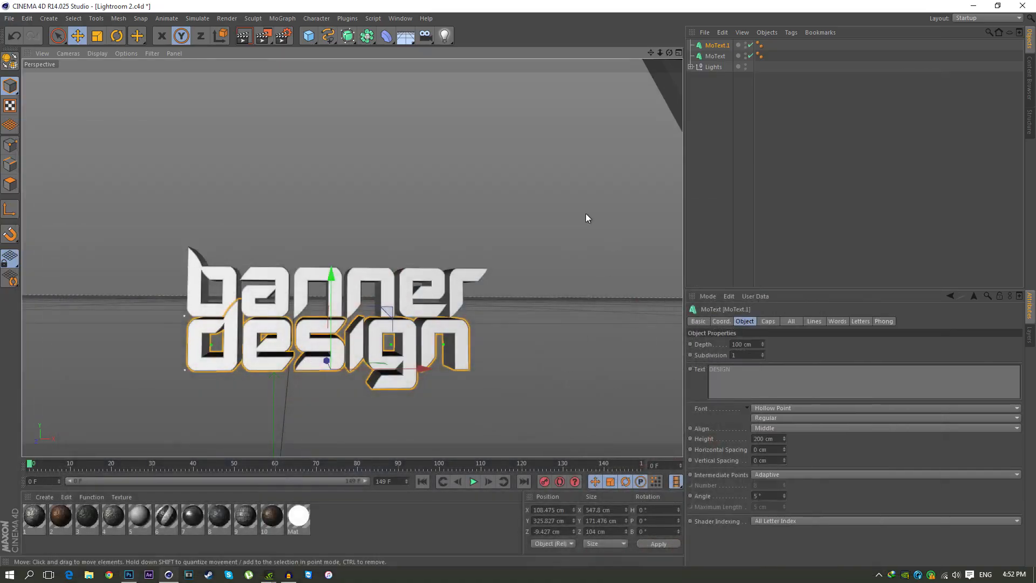
- Duplicate the BANNER and DESIGN text objects together in place
mouse_move(669, 53)
mouse_down()
mouse_move(604, 65)
mouse_move(669, 59)
mouse_up()
click(715, 57)
click(713, 46)
click(715, 56)
ctrl+click(719, 47)
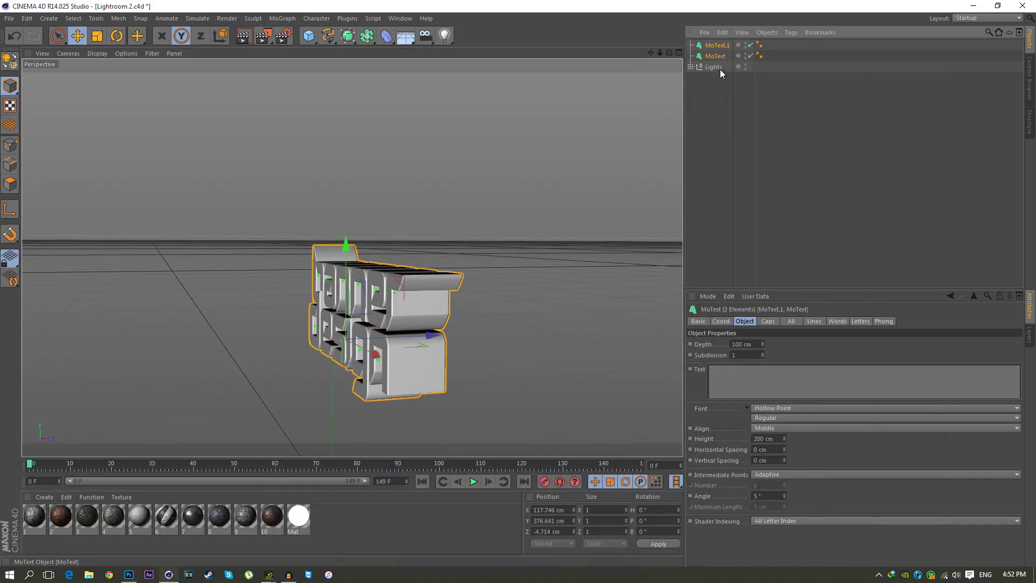
key(ctrl+c)
key(ctrl+v)
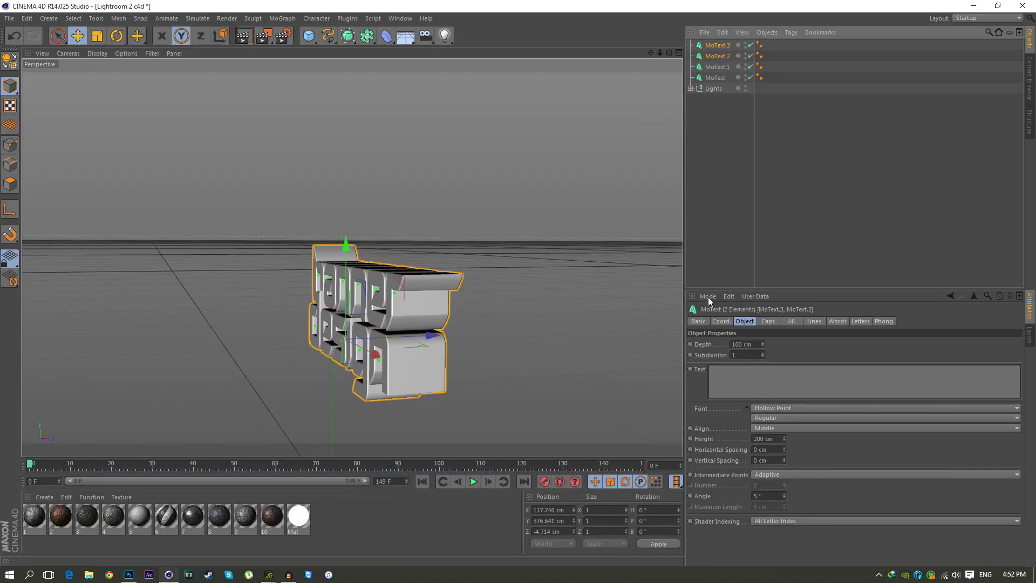
- Set the extrusion depth of the two duplicated text objects, MoText.2 and MoText.3, to 90 cm
click(782, 138)
click(717, 48)
ctrl+click(717, 56)
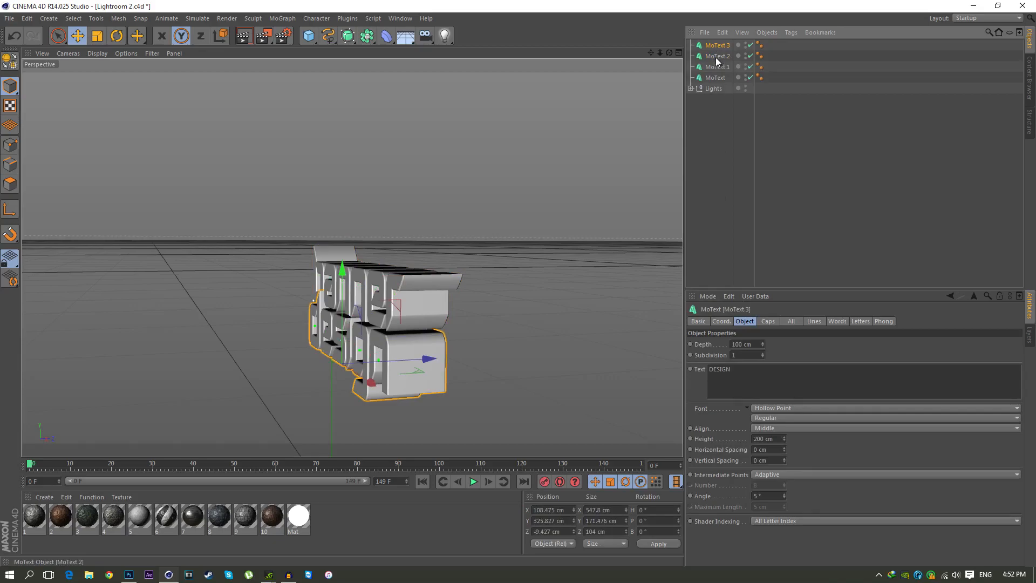
click(756, 344)
text(90)
key(Return)
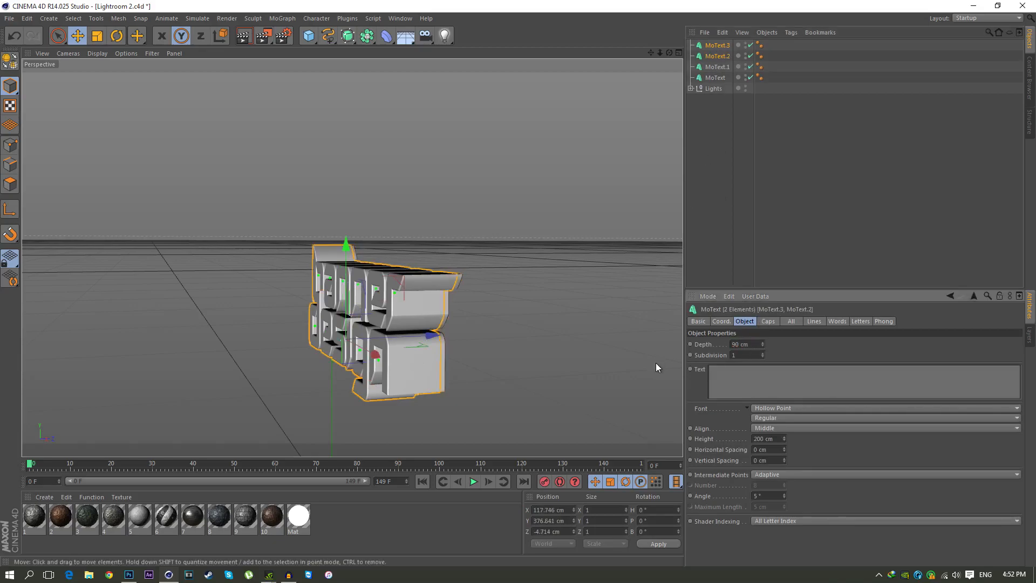
- Set the start and end fillet cap radius of both duplicated texts to 3 cm
click(767, 324)
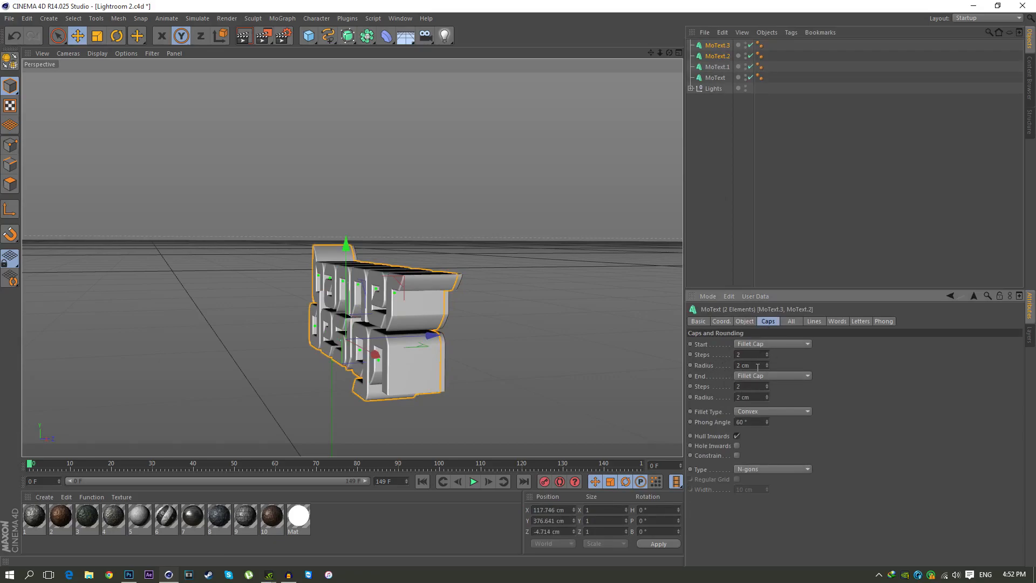
text(3)
double_click(752, 397)
text(3)
key(Return)
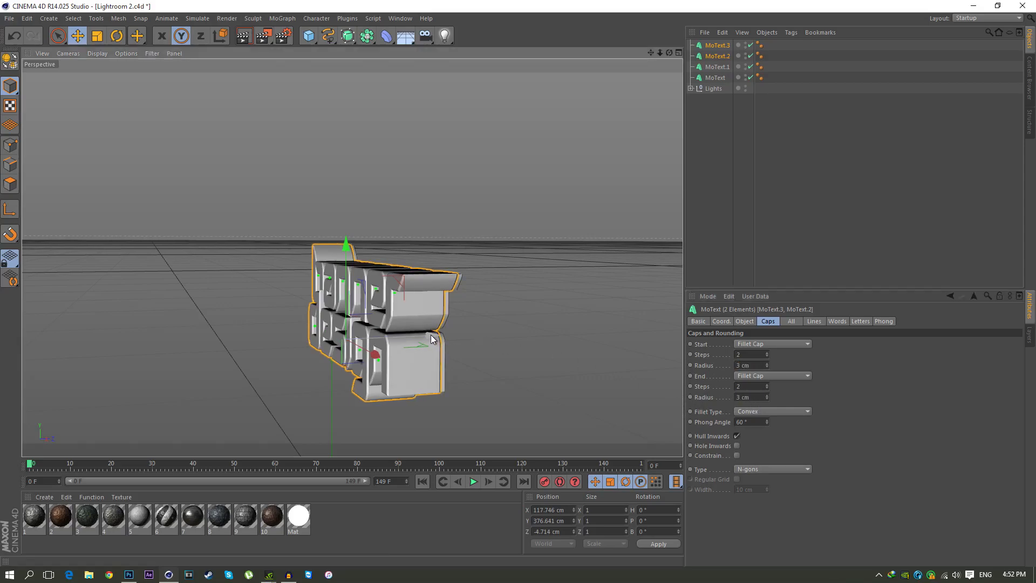
- Shift the two duplicated texts together along Z to about -0.2 cm so they sit within the original lettering
drag(431, 334, 434, 335)
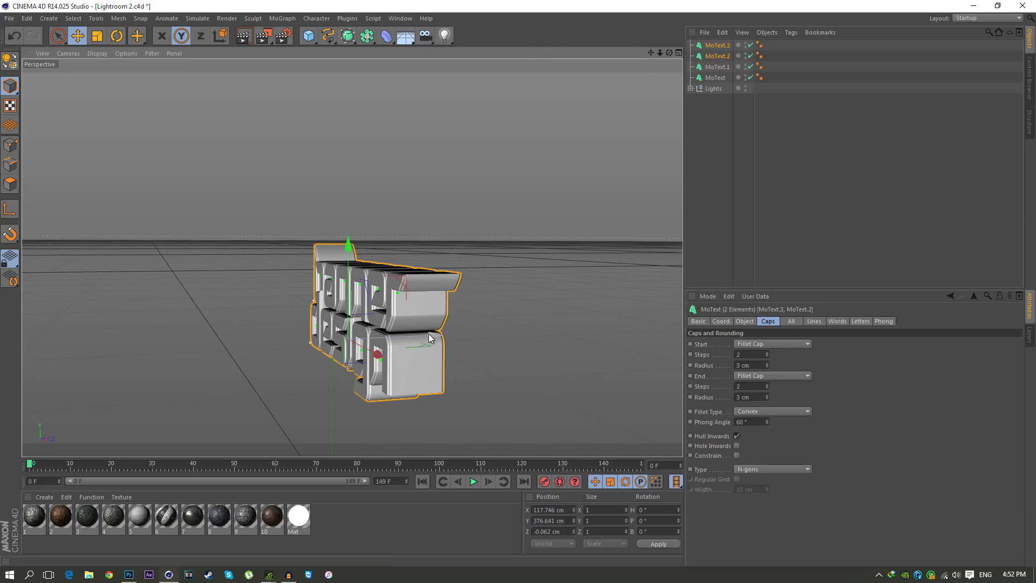
drag(429, 334, 429, 334)
drag(669, 53, 609, 50)
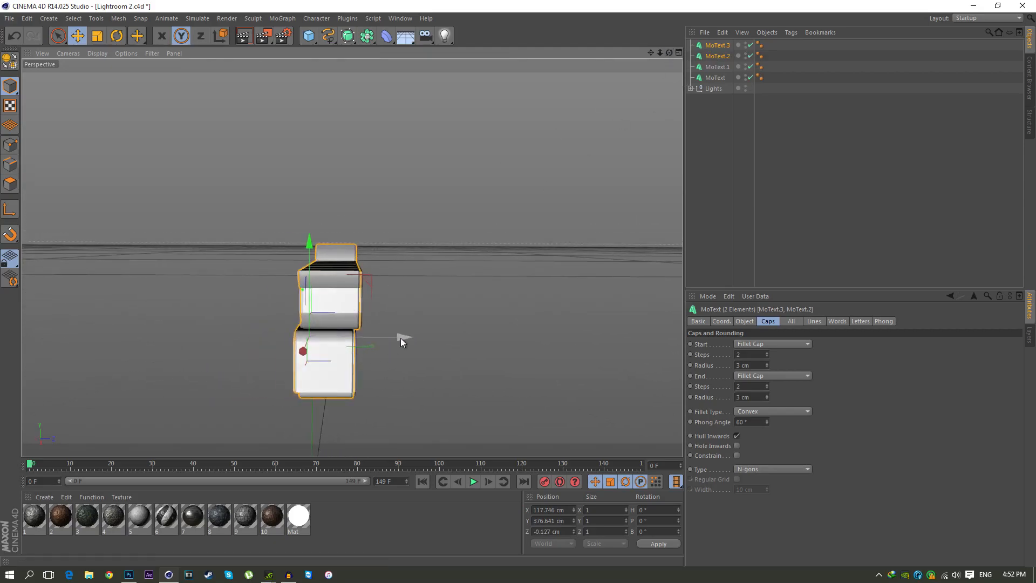
drag(401, 338, 402, 337)
drag(674, 54, 553, 35)
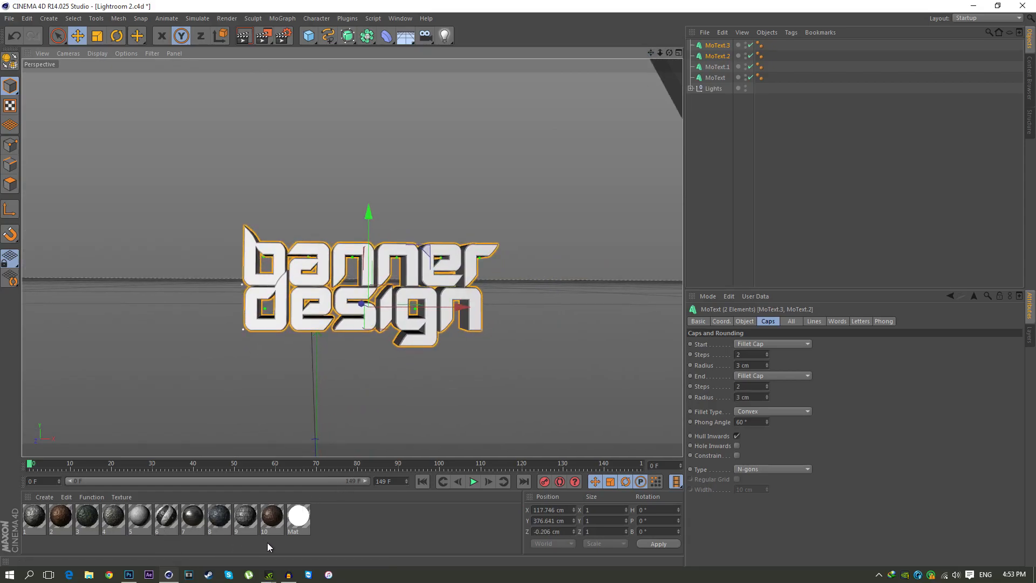
- Apply material 4 to both original text objects, MoText and MoText.1
drag(270, 540, 38, 512)
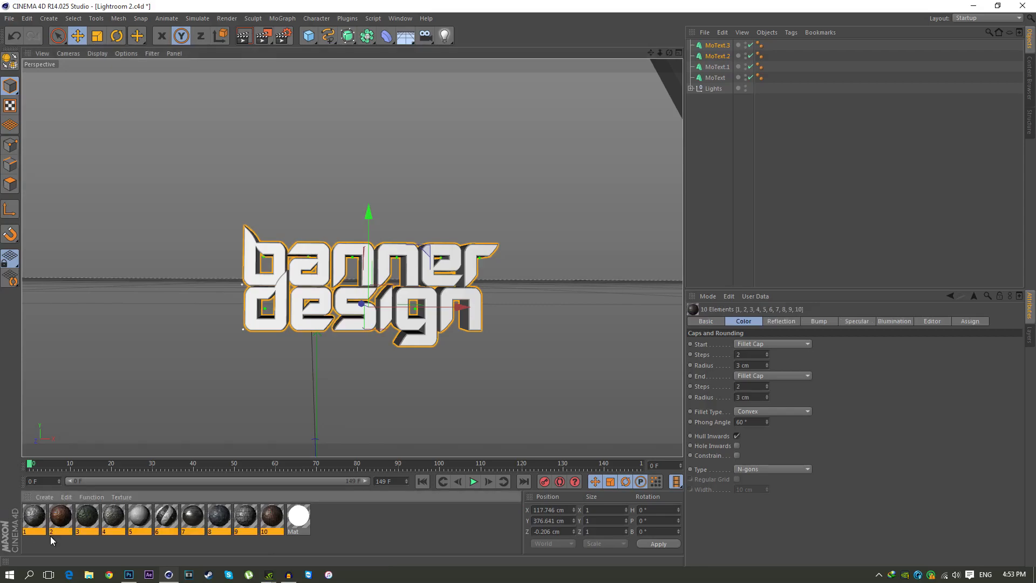
click(40, 539)
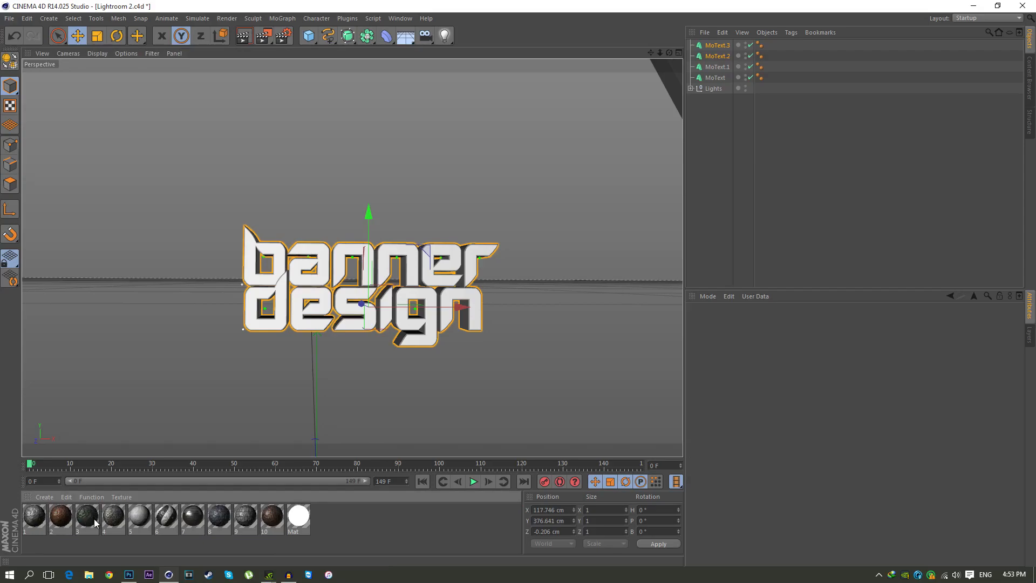
click(112, 521)
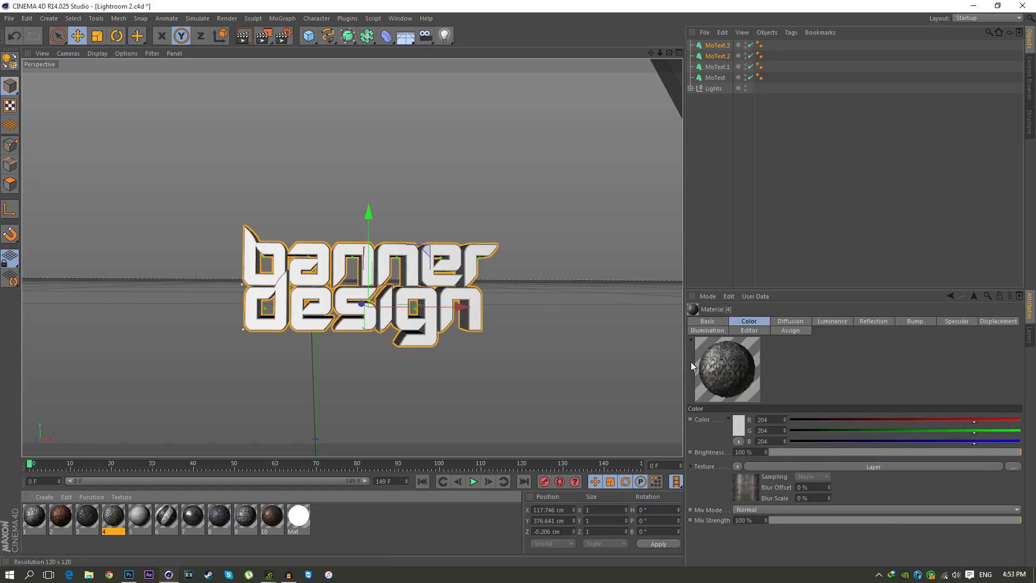
drag(113, 517, 715, 79)
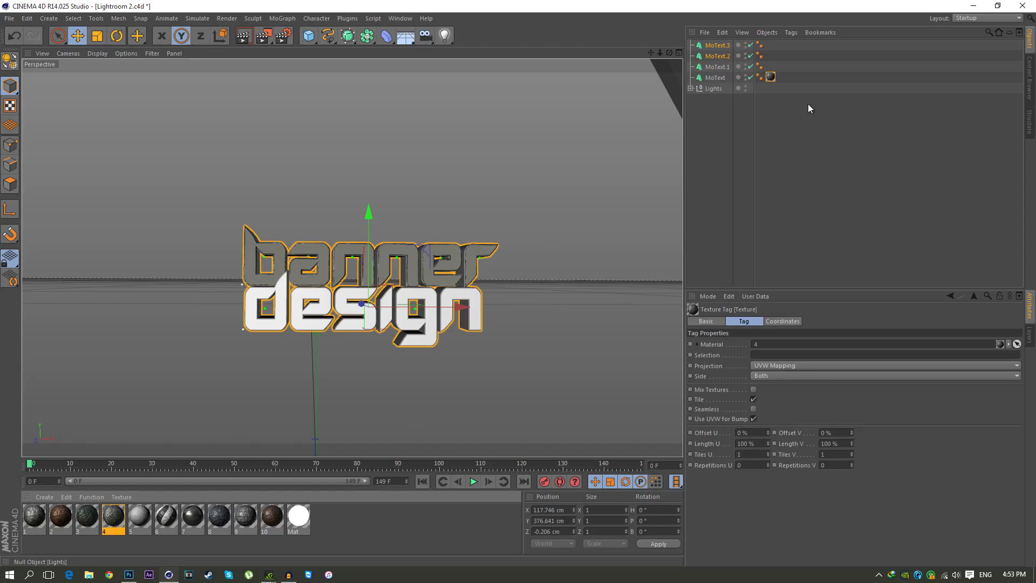
click(769, 82)
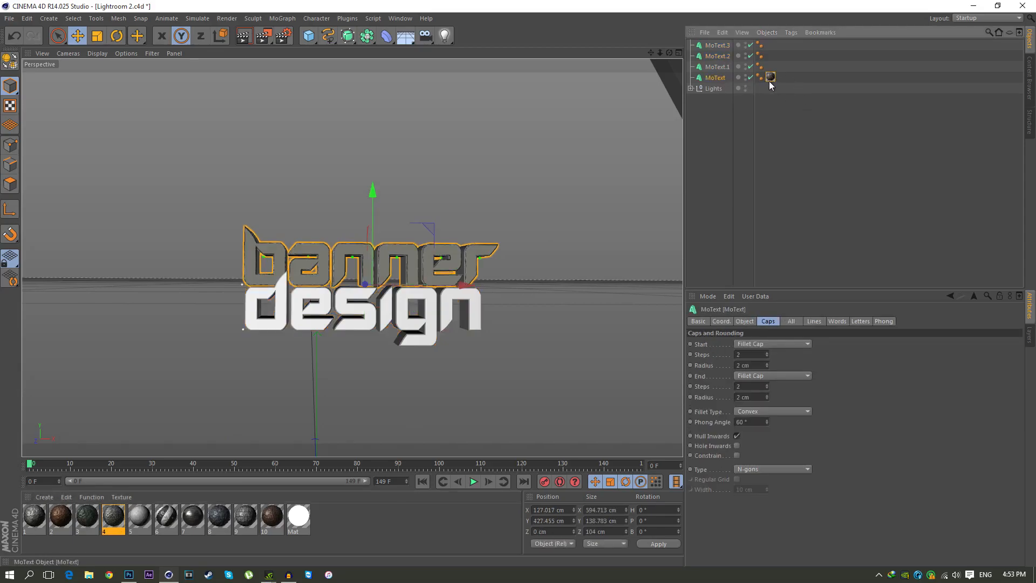
click(770, 76)
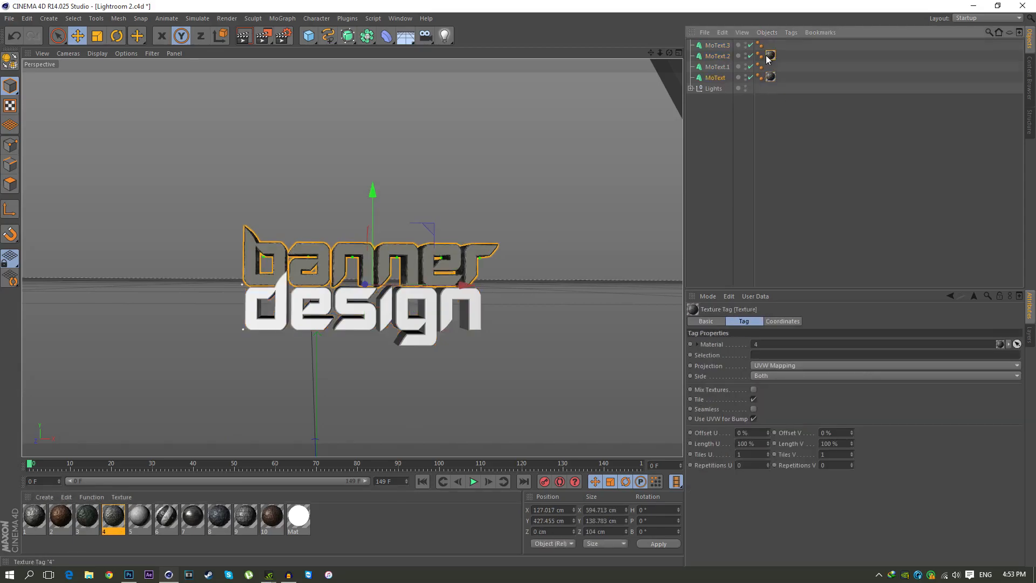
drag(768, 62, 767, 57)
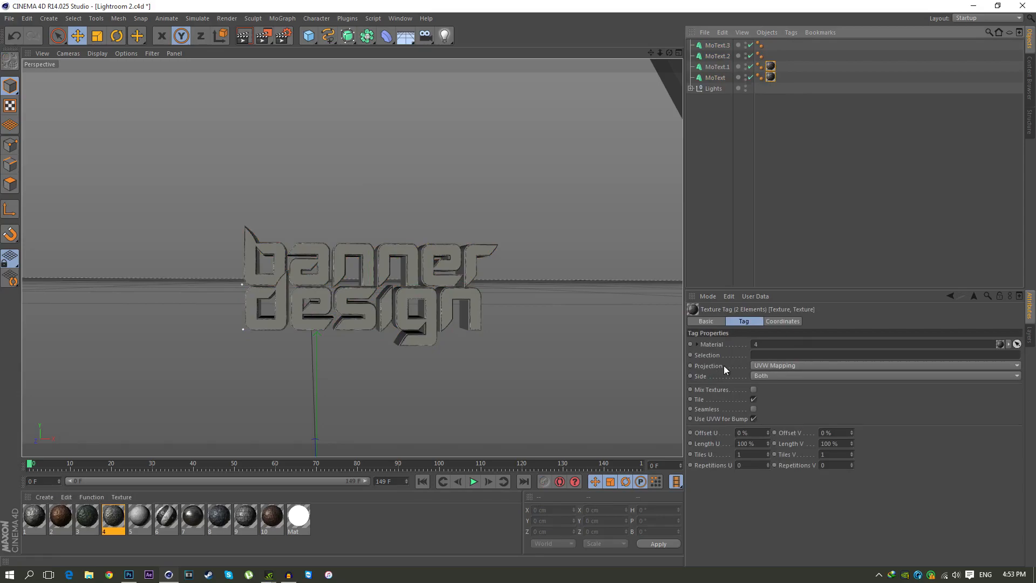
- Set the material 4 texture tags on both original texts to Cubic projection with Seamless enabled
click(763, 364)
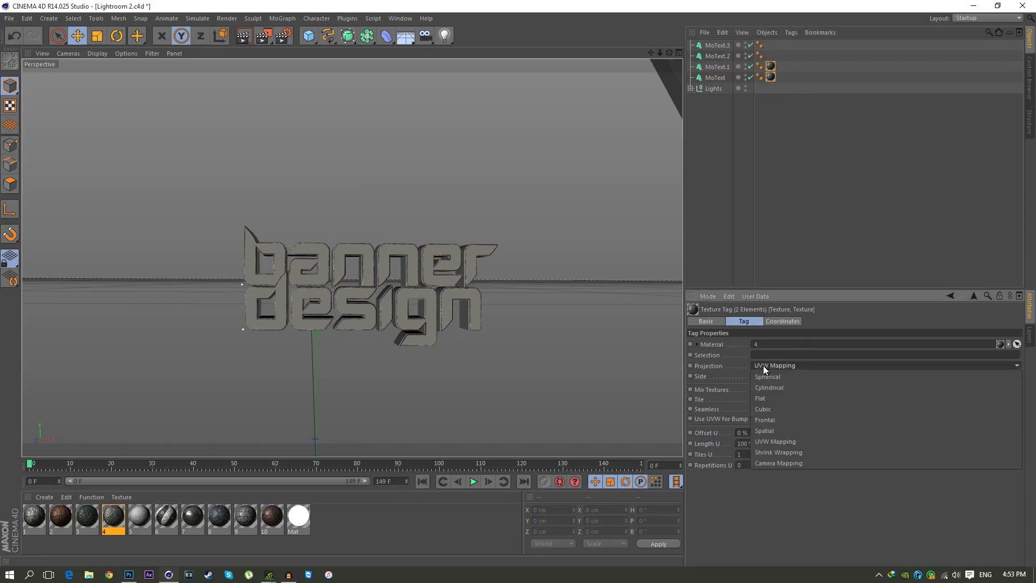
click(771, 409)
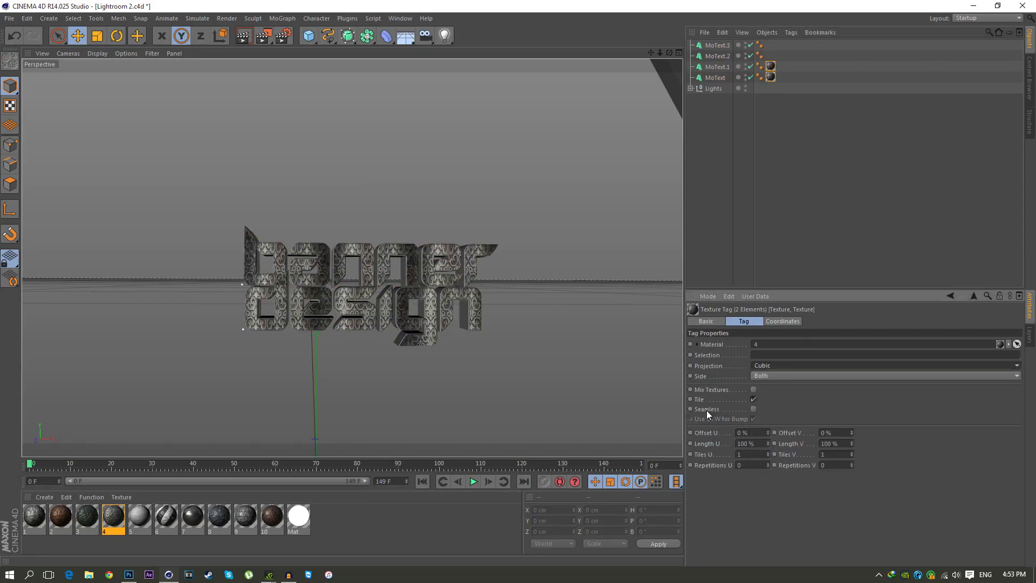
click(754, 409)
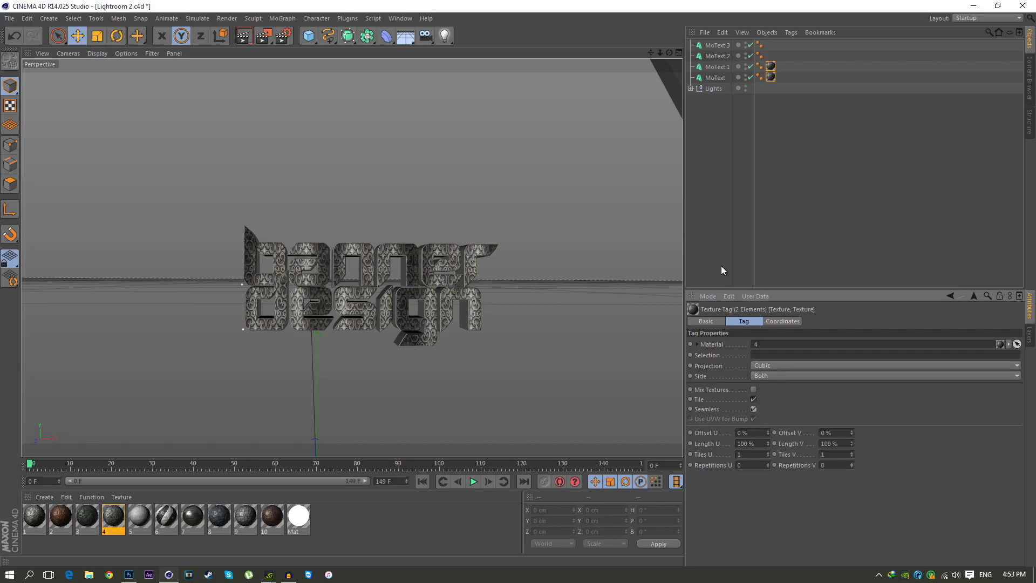
click(733, 216)
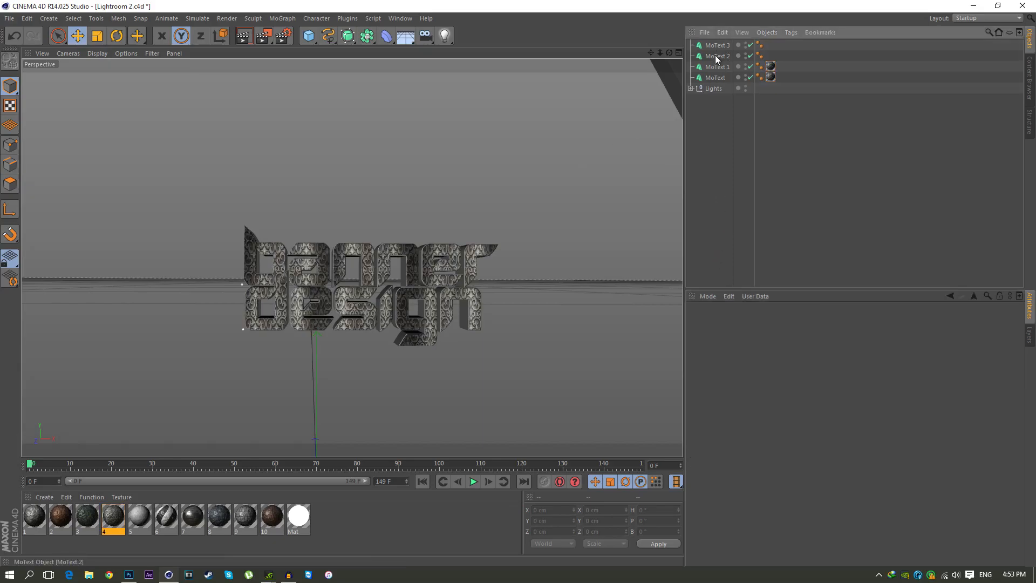
- Set the reflection brightness and mix strength of material 1 to 25 % each
click(33, 516)
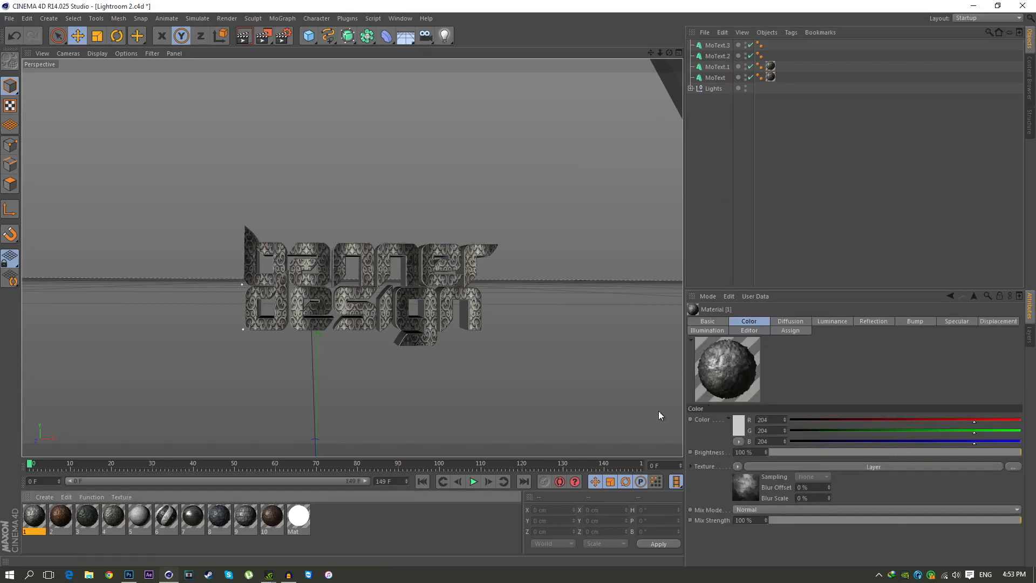
double_click(29, 516)
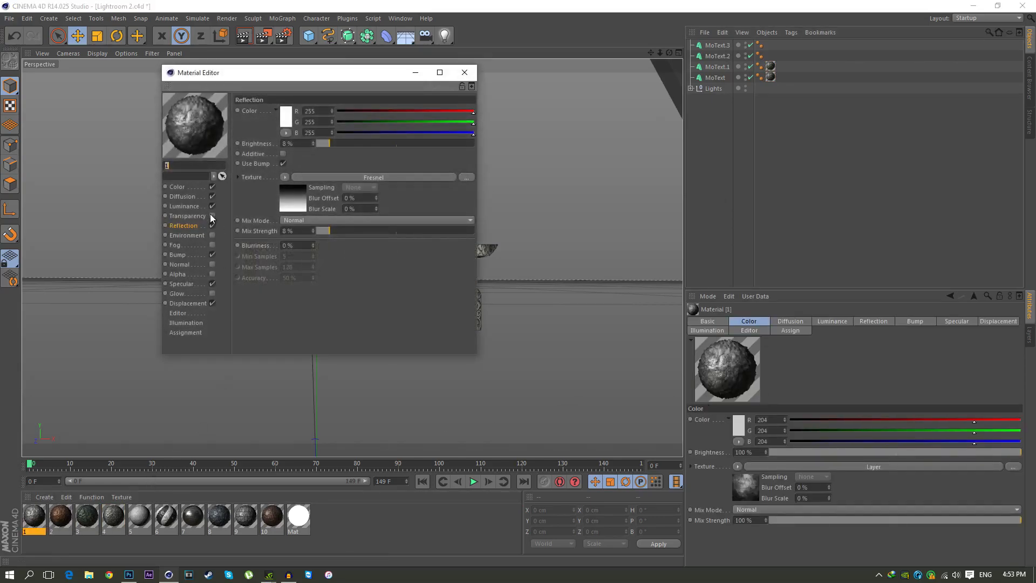
click(305, 143)
text(25)
key(Return)
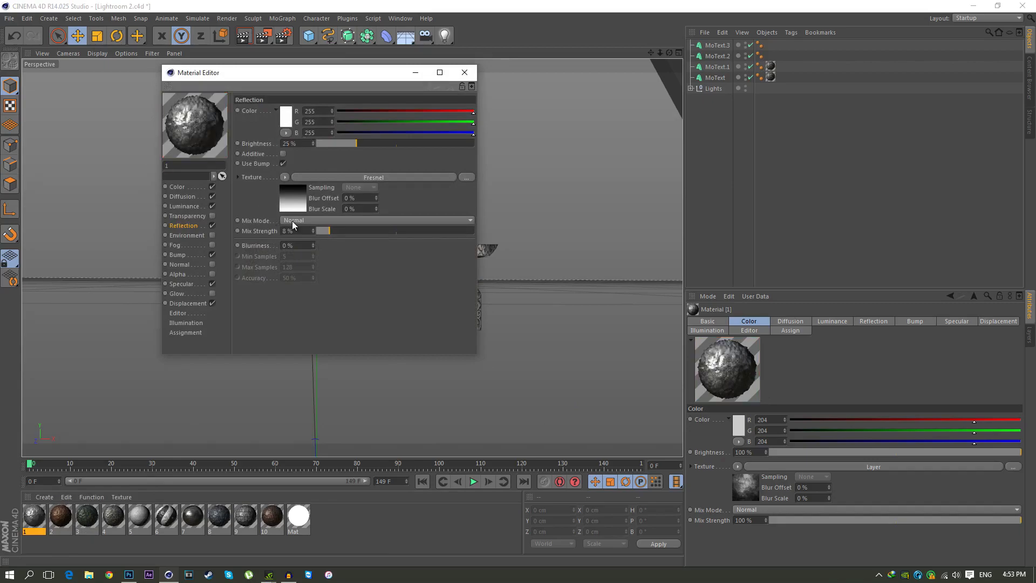
click(311, 231)
text(25)
key(Return)
click(465, 70)
- Apply material 1 to the duplicated texts MoText.2 and MoText.3, using Cubic projection with Seamless enabled
drag(43, 517, 771, 52)
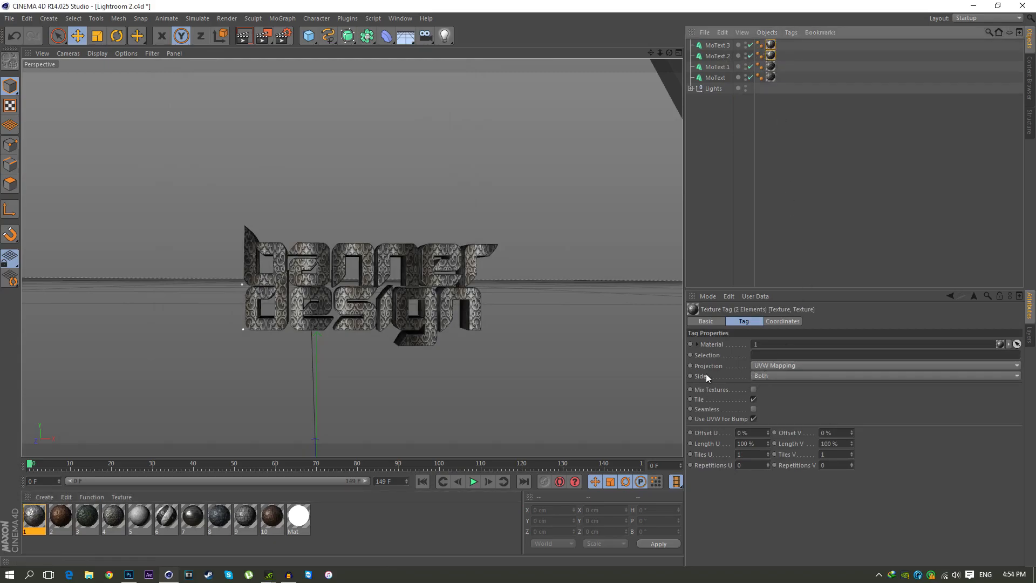
click(753, 366)
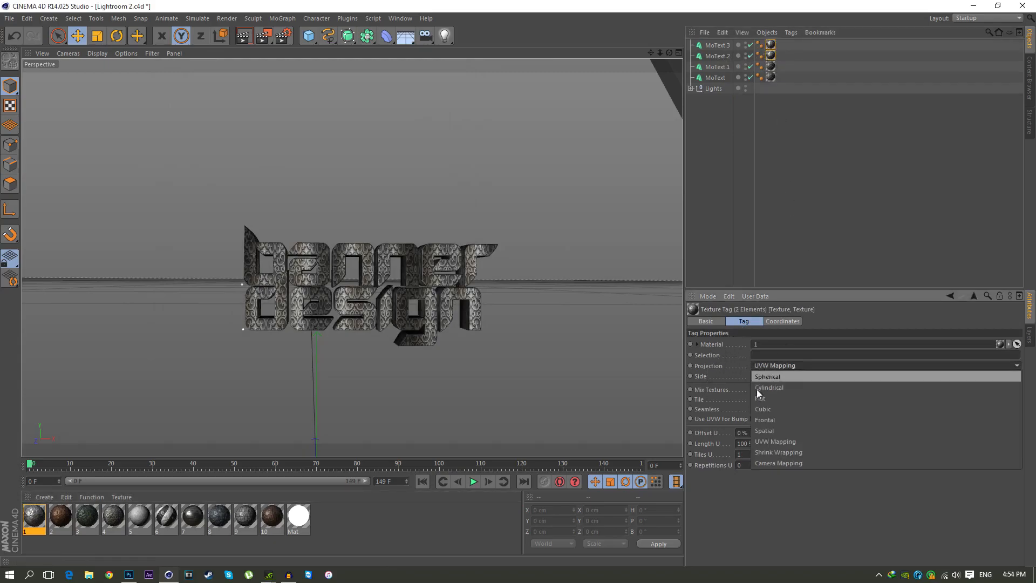
click(770, 409)
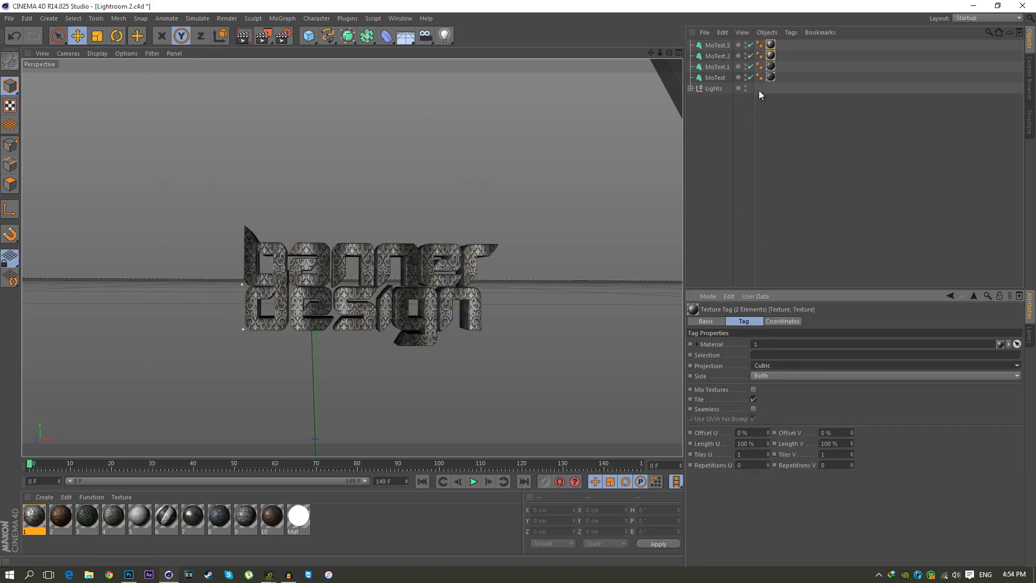
click(753, 409)
click(743, 211)
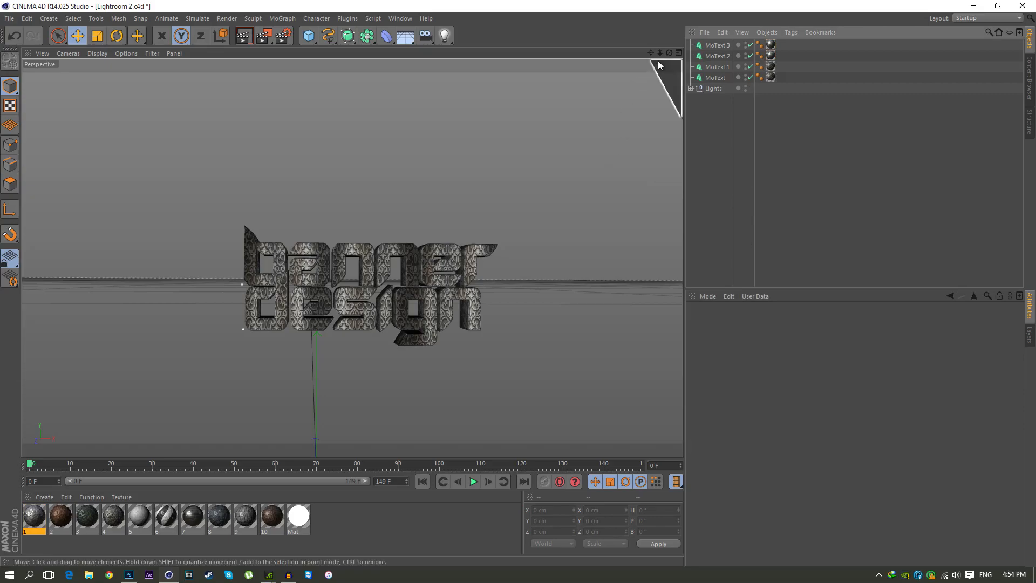
drag(662, 53, 782, 76)
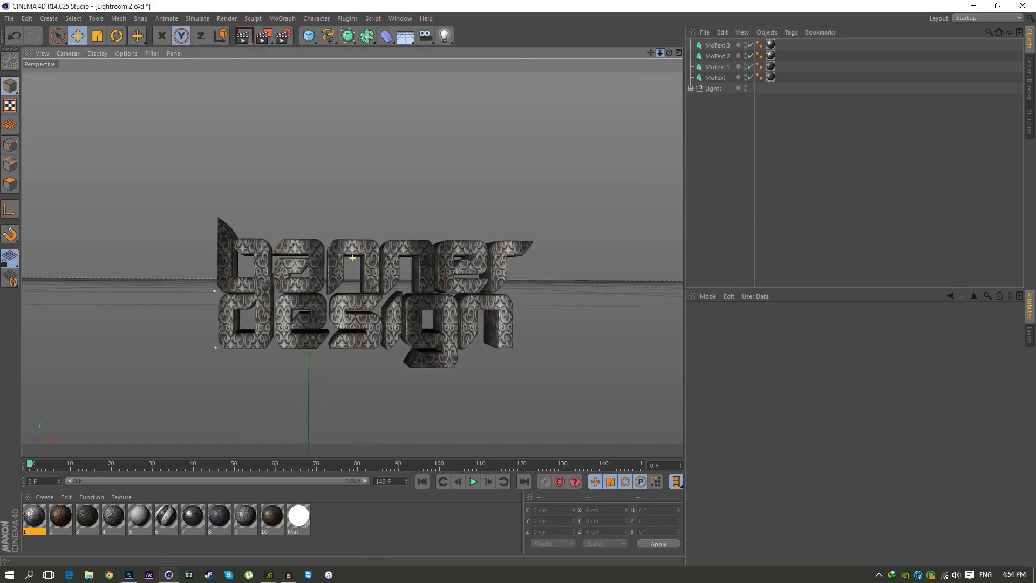
- Duplicate the two original text objects, MoText and MoText.1, in place
click(716, 78)
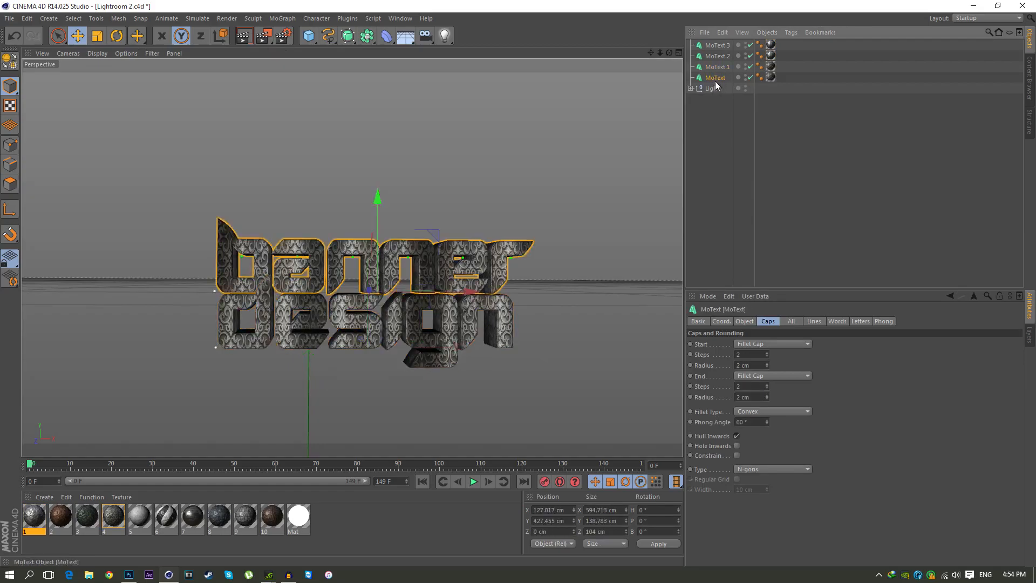
ctrl+click(717, 67)
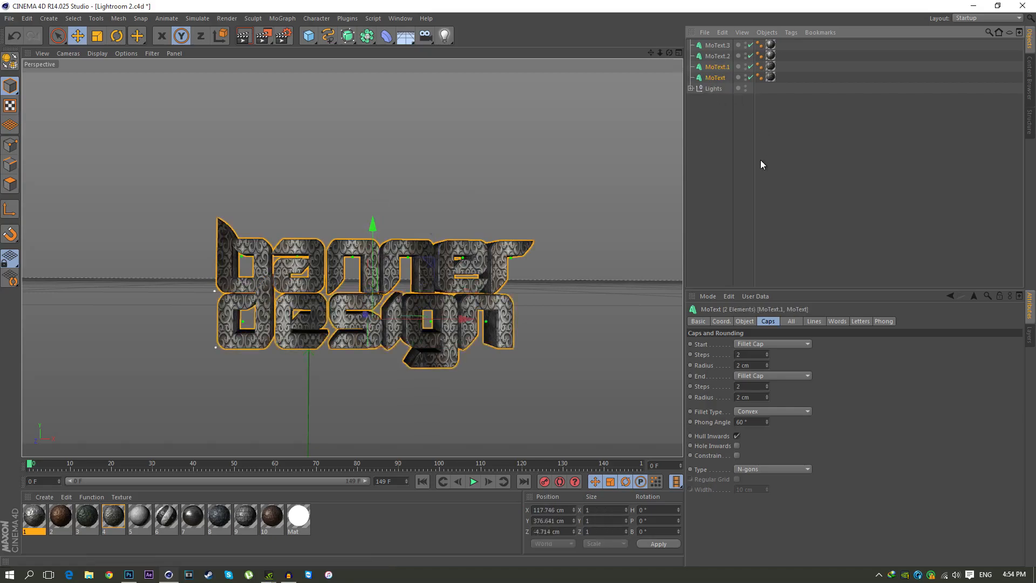
key(ctrl+c)
key(ctrl+v)
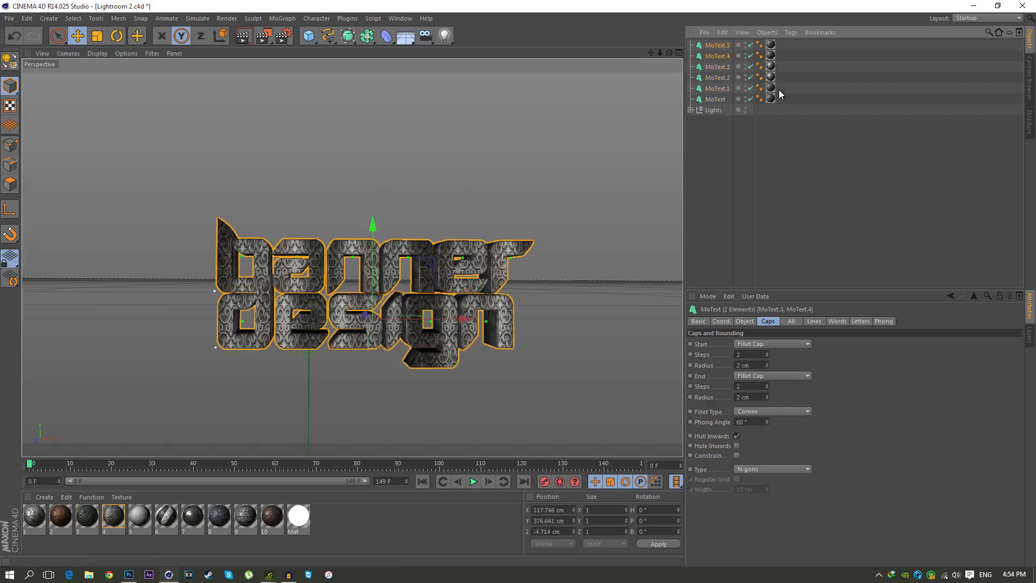
- Add two Atom Array objects and nest one of the newly copied texts under each
click(368, 38)
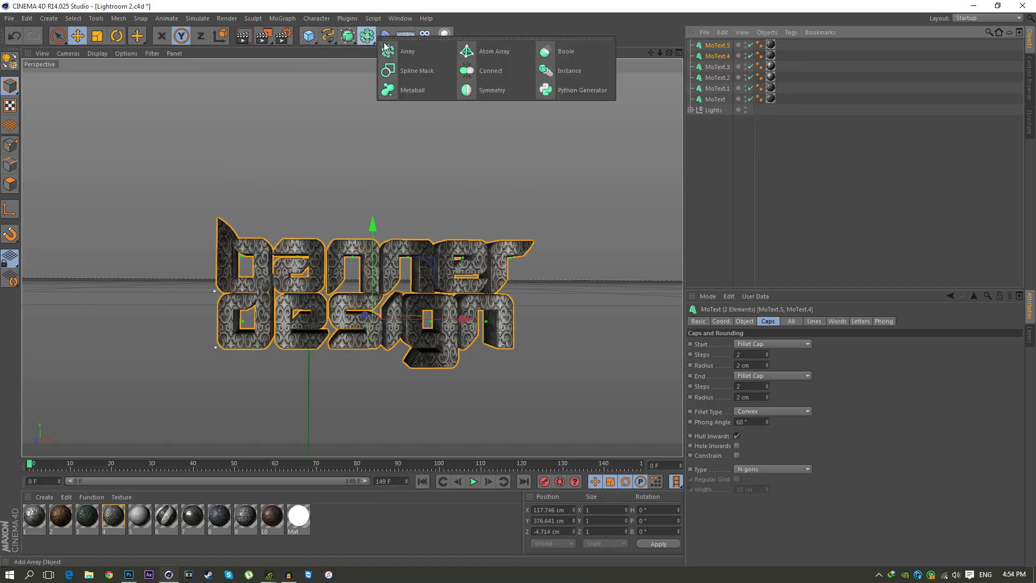
click(483, 52)
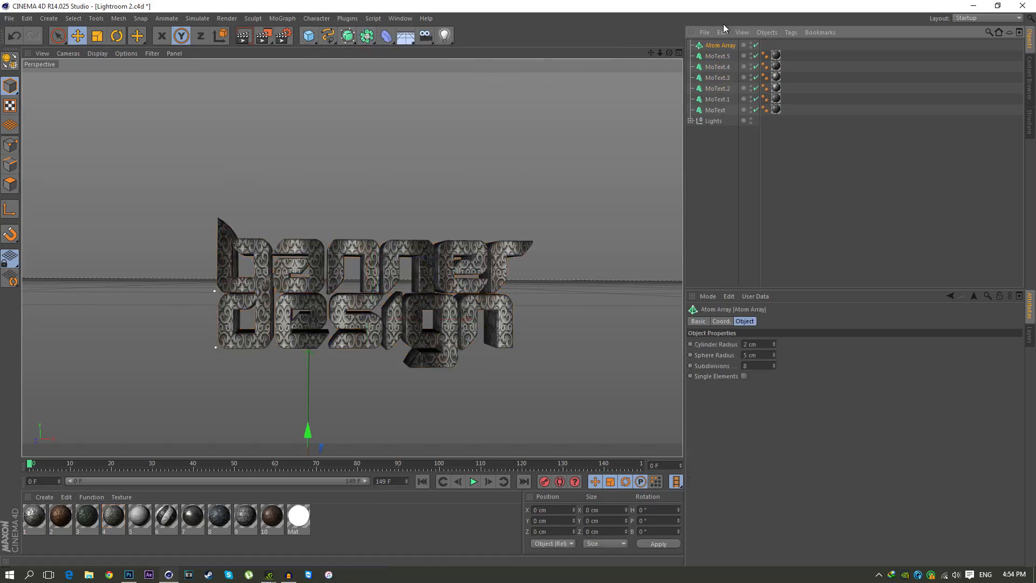
click(367, 36)
click(490, 53)
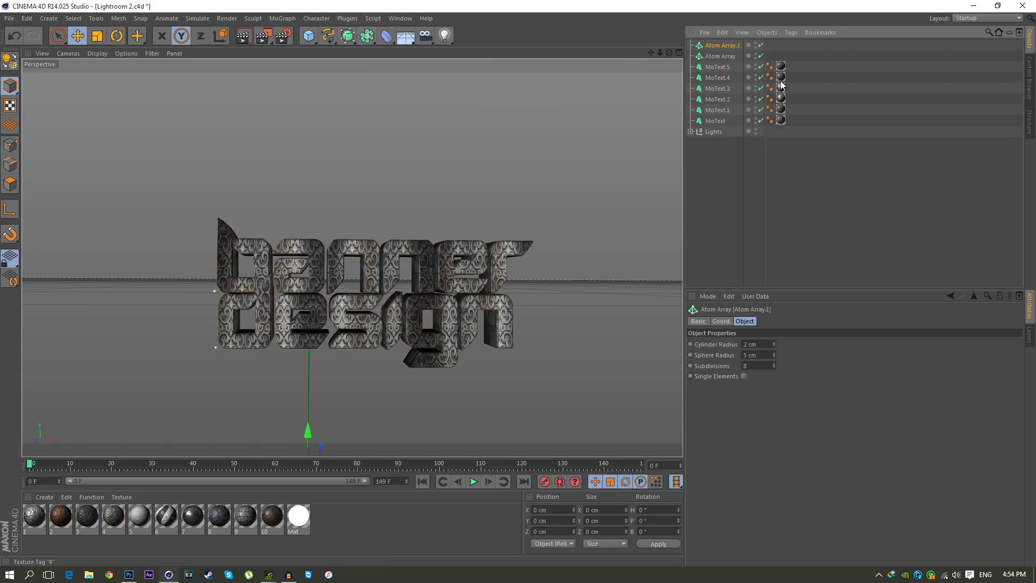
click(718, 68)
drag(719, 70, 718, 47)
click(690, 45)
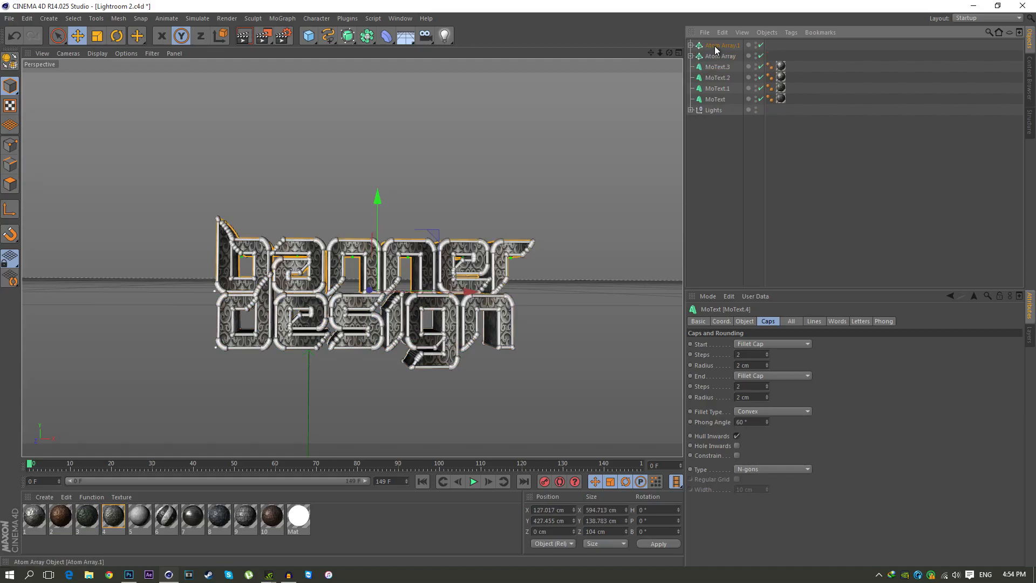
- Set both the cylinder radius and the sphere radius of the Atom Array around "design" to 0.6 cm
ctrl+click(719, 56)
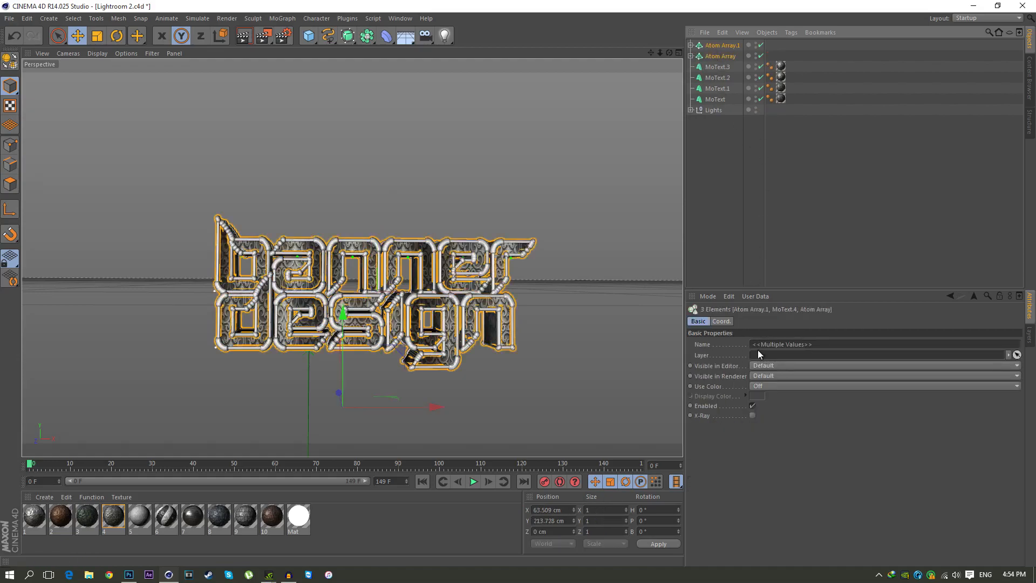
click(720, 56)
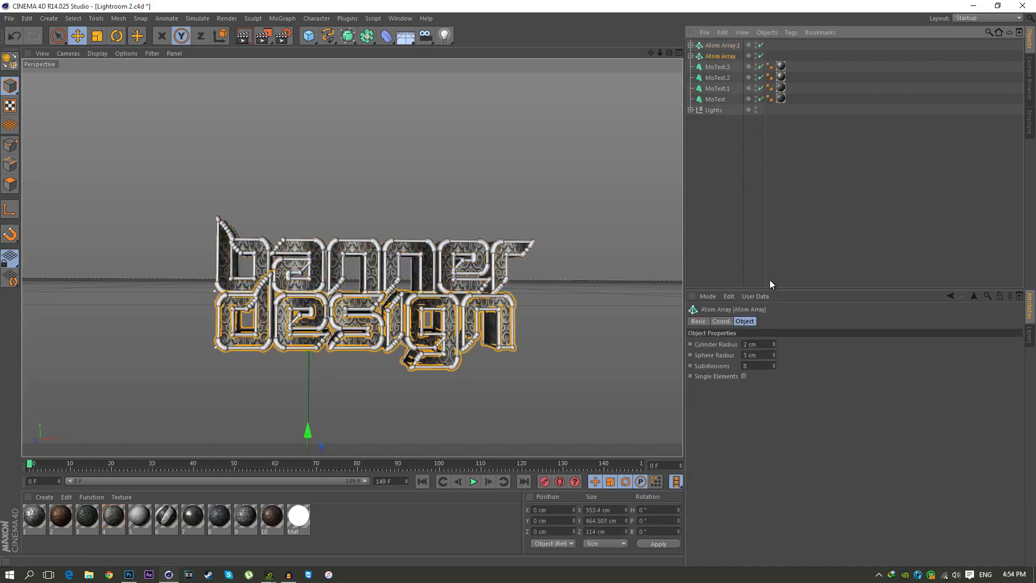
click(763, 346)
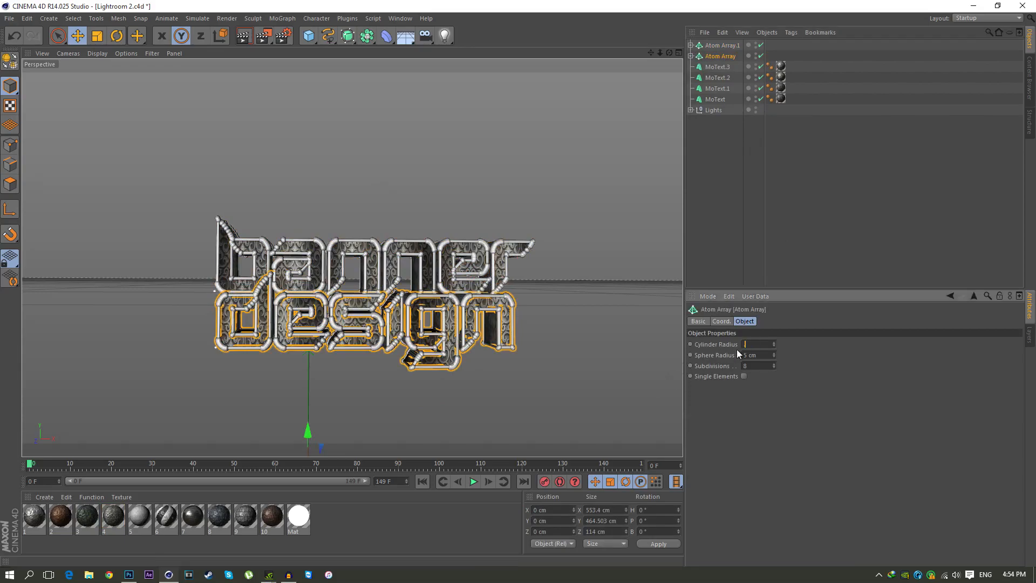
text(0.6)
key(Return)
double_click(750, 354)
drag(757, 355, 702, 358)
text(.6)
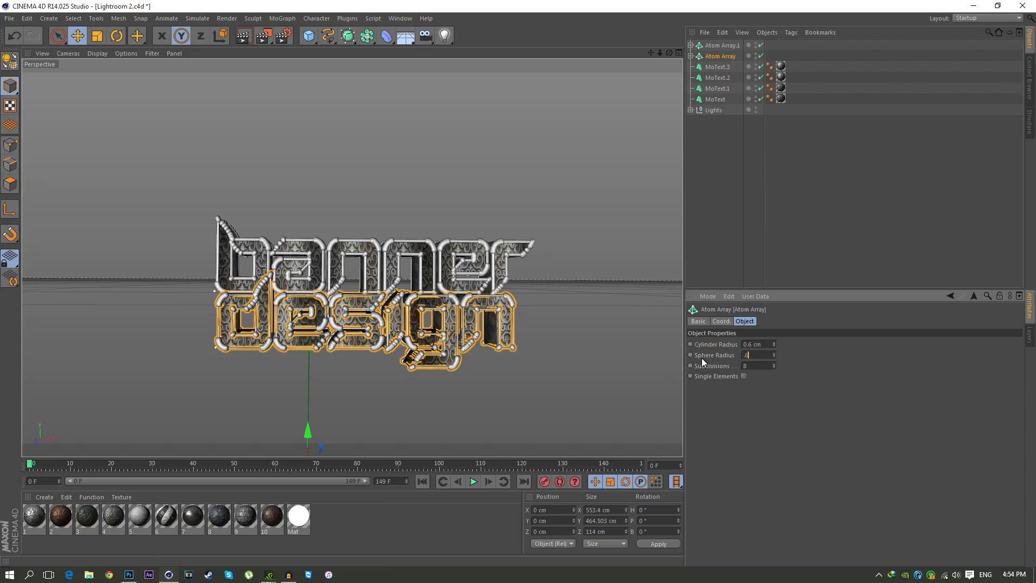
key(Return)
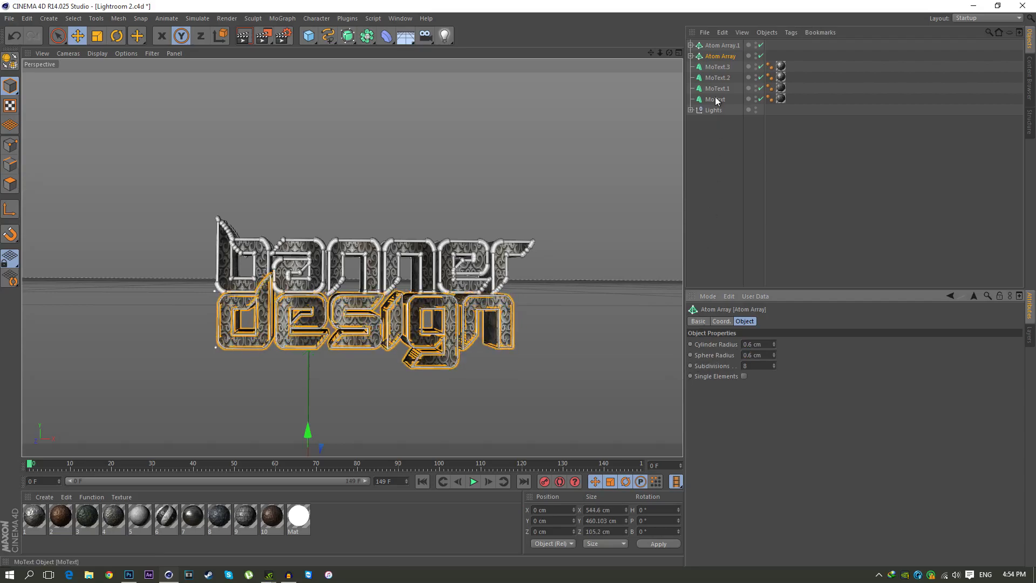
- Set the cylinder and sphere radii of Atom Array.1 around "banner" to 0.6 cm each, and clear the selection
click(726, 46)
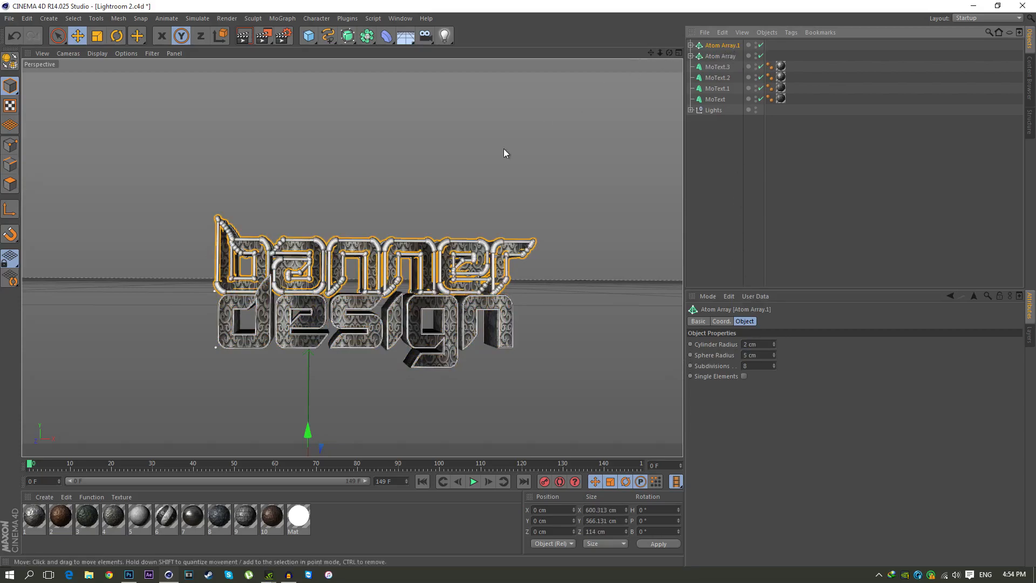
drag(759, 345, 672, 351)
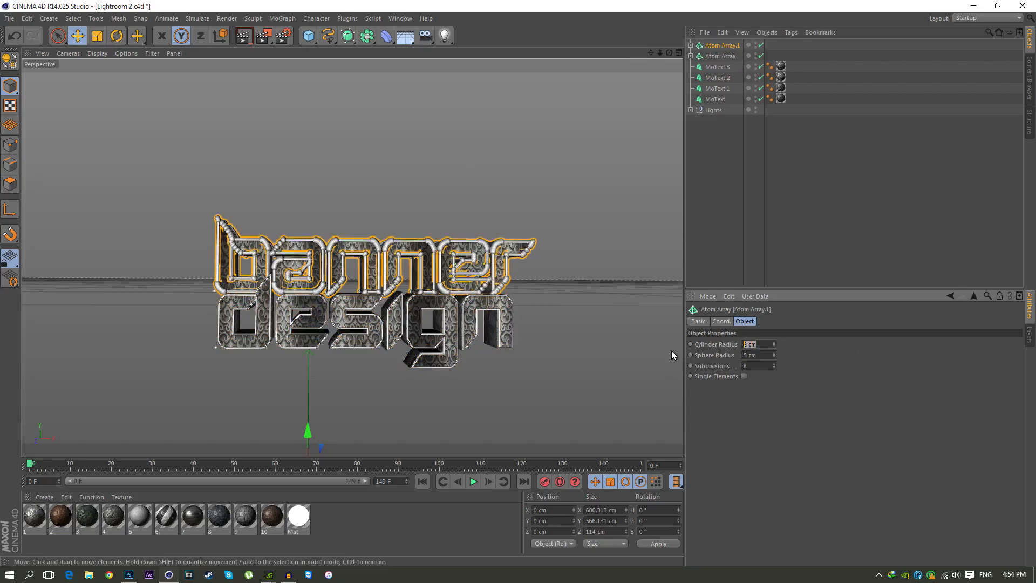
text(0.6)
key(Return)
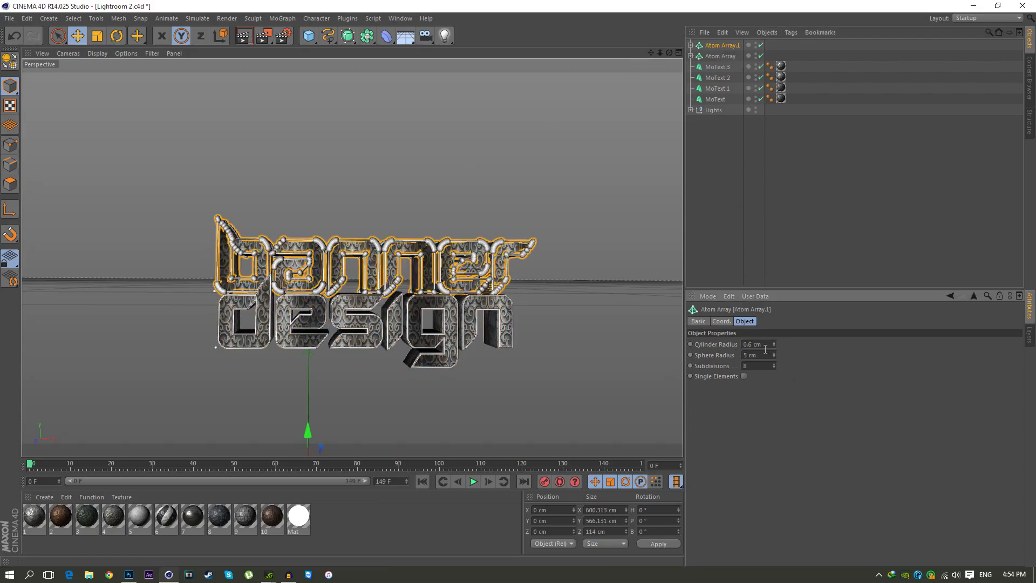
drag(756, 354, 629, 356)
text(0.6)
key(Return)
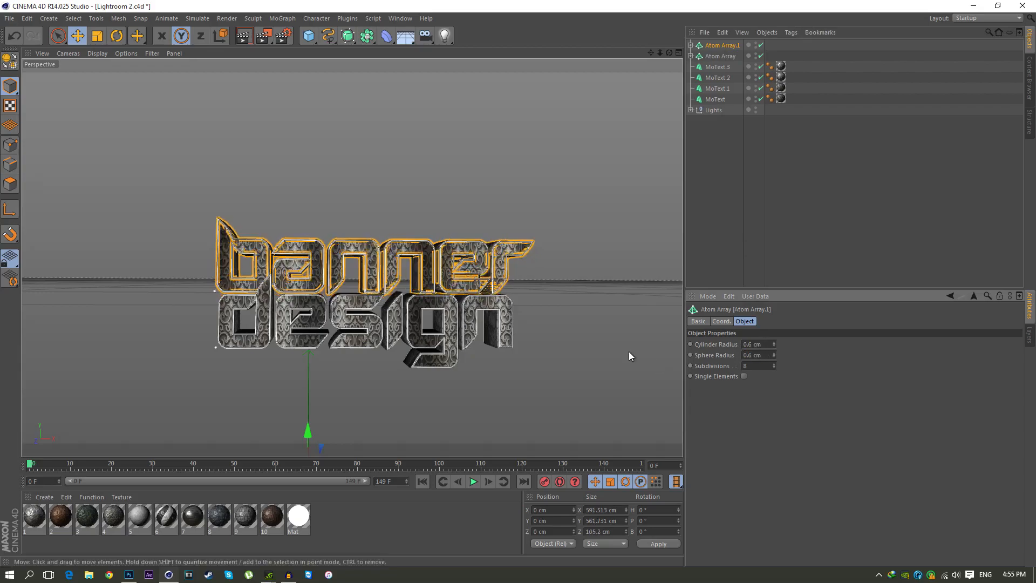
click(742, 201)
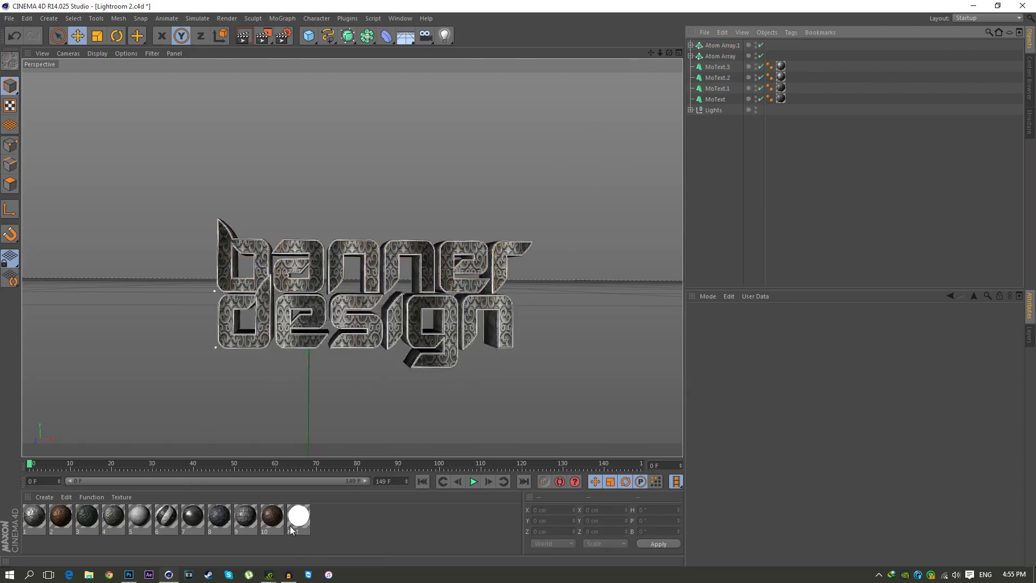
- Create a new material and set its color to near-white, RGB 241, 241, 241
double_click(326, 526)
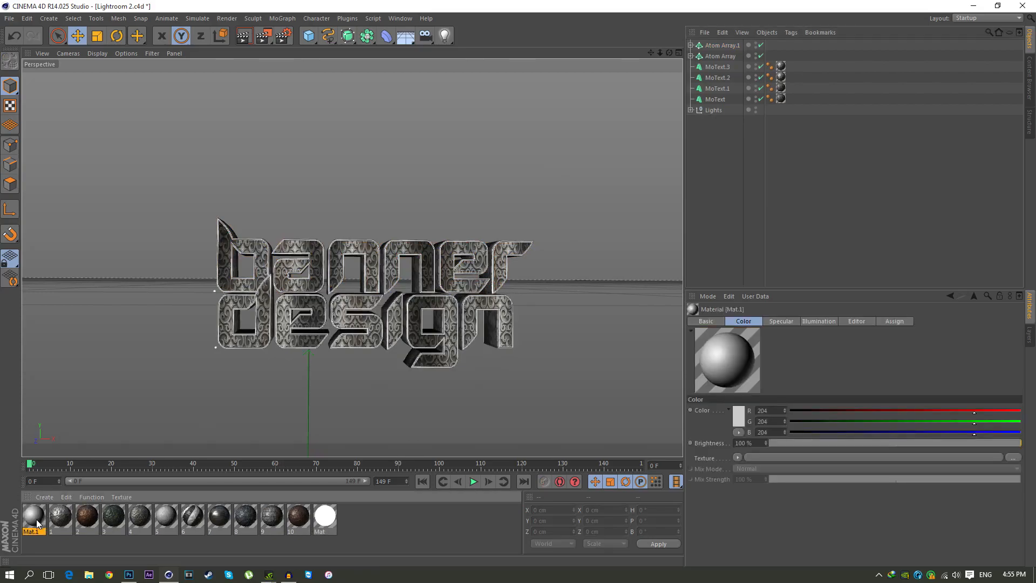
double_click(33, 517)
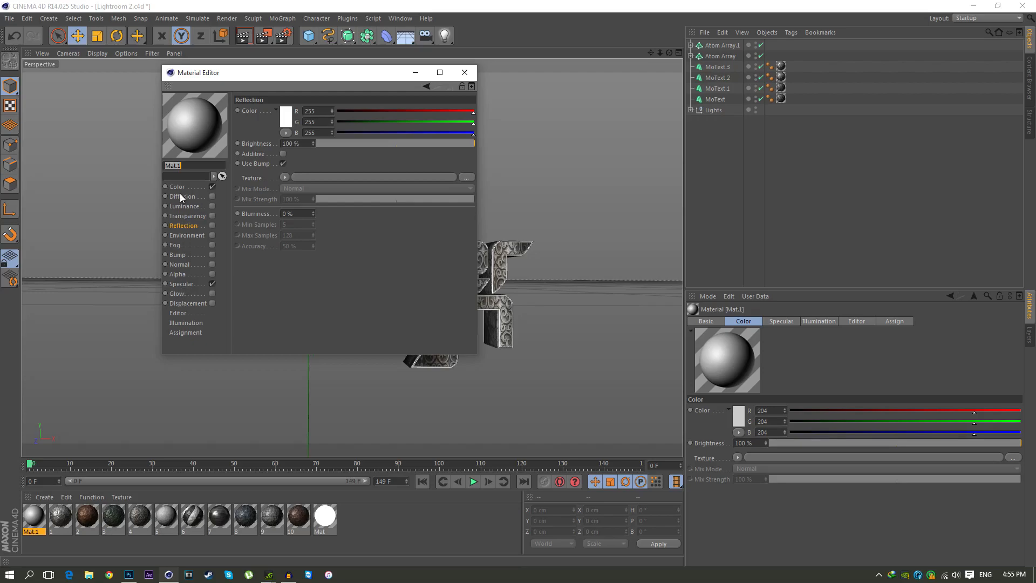
click(177, 187)
click(285, 115)
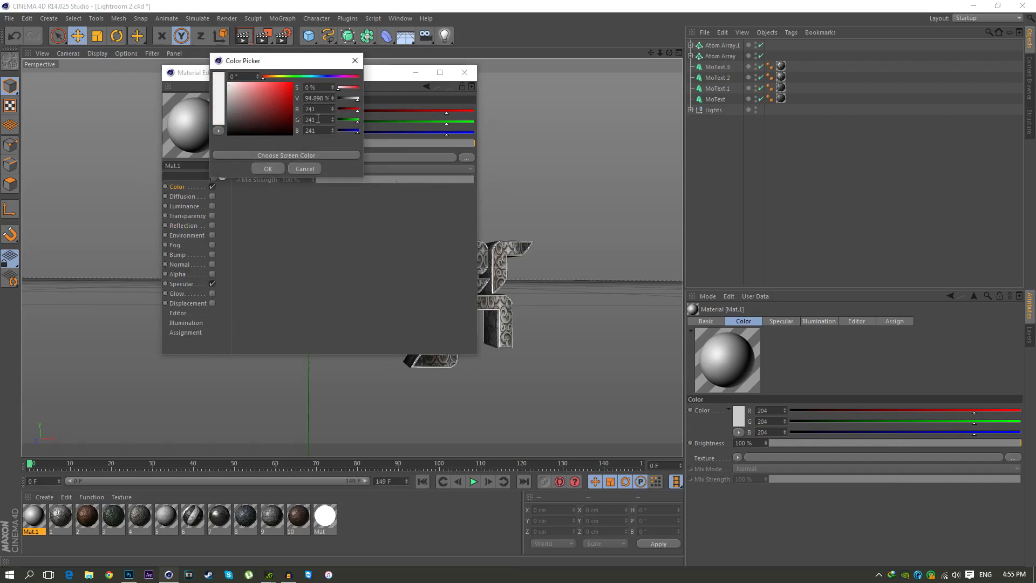
click(268, 168)
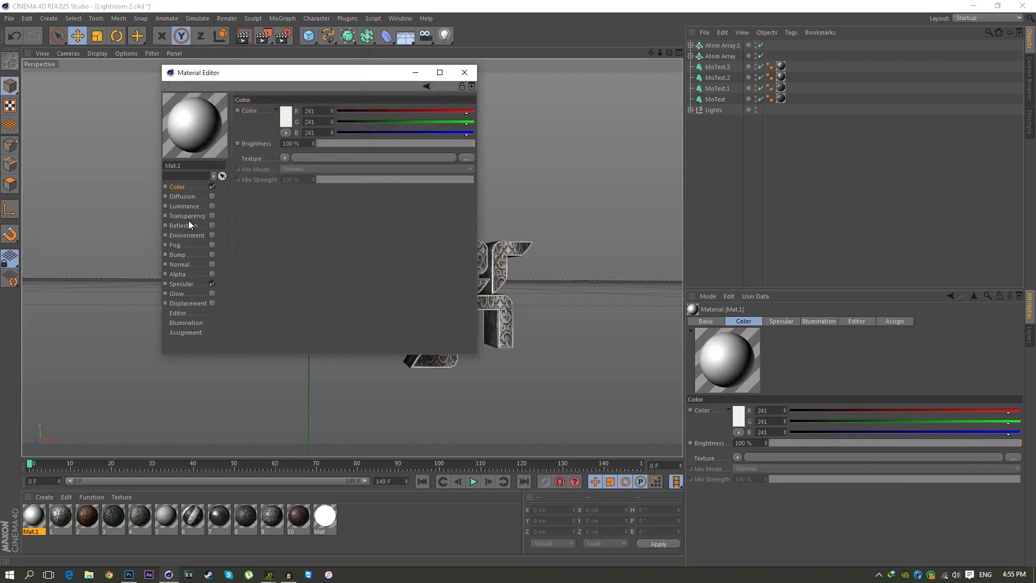
- Enable reflection on the new material with 35 % brightness and a Fresnel texture at 35 % mix strength
click(212, 225)
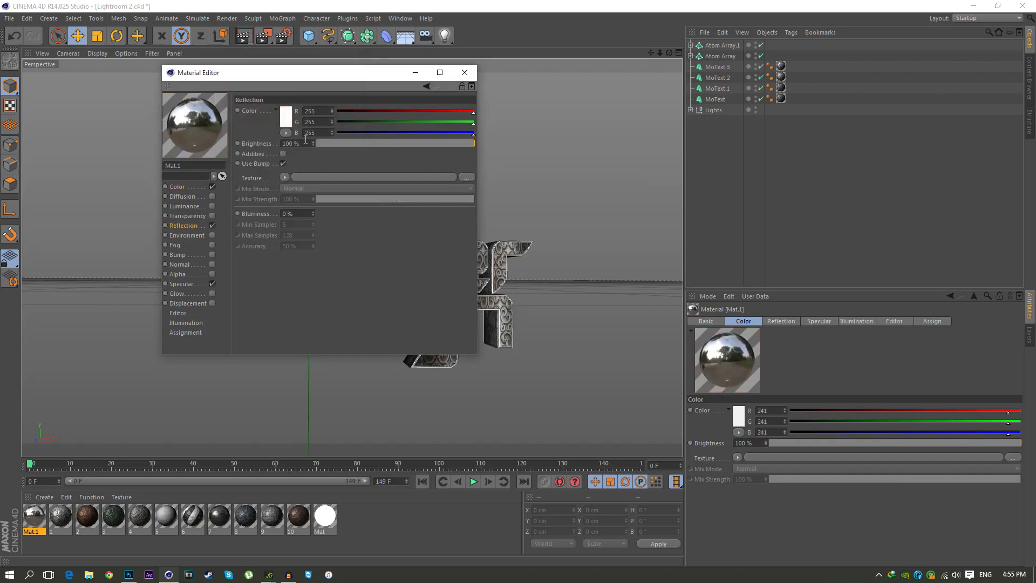
text(35)
key(Return)
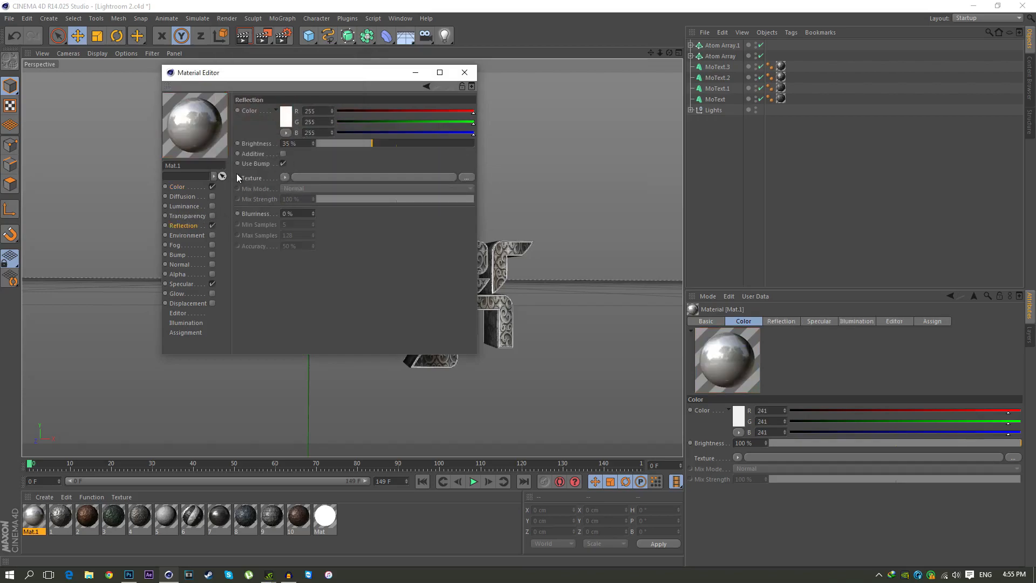
click(283, 178)
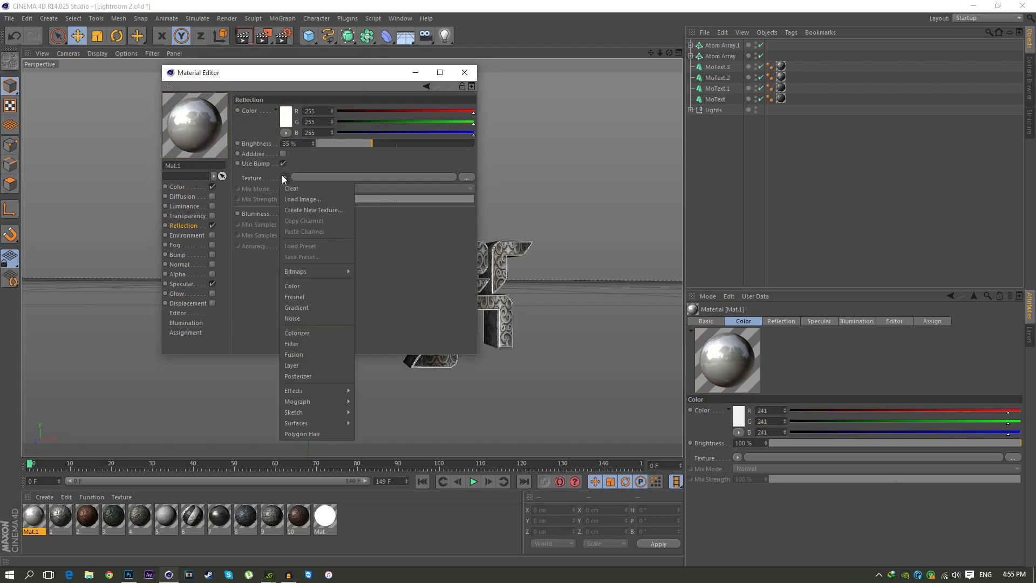
click(303, 298)
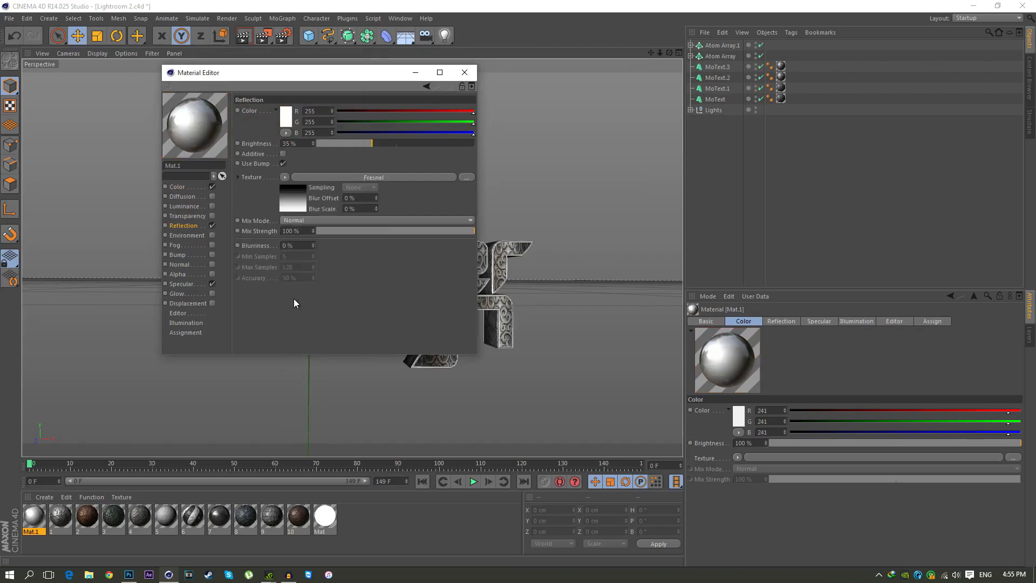
click(304, 232)
text(35)
key(Return)
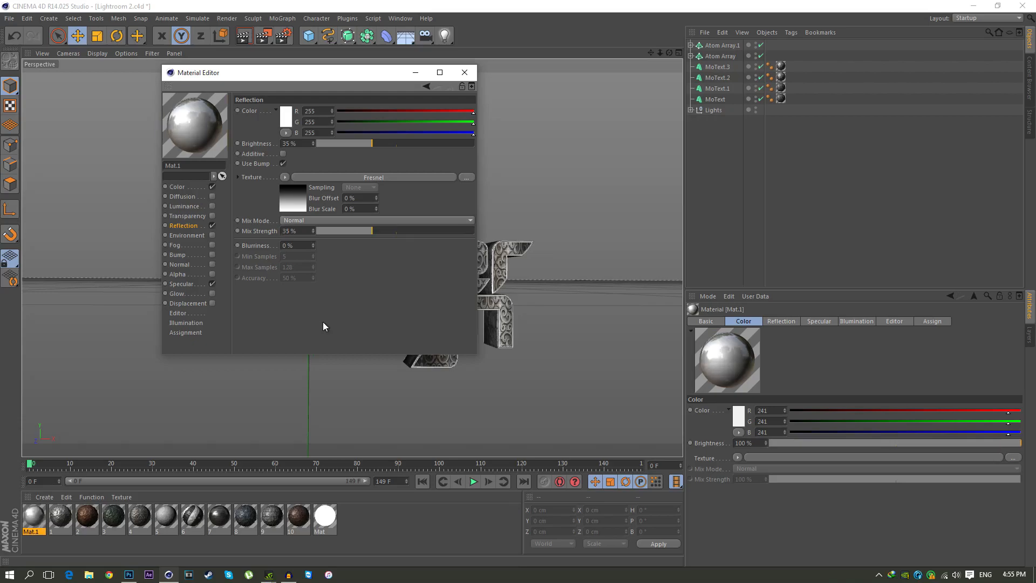
click(463, 73)
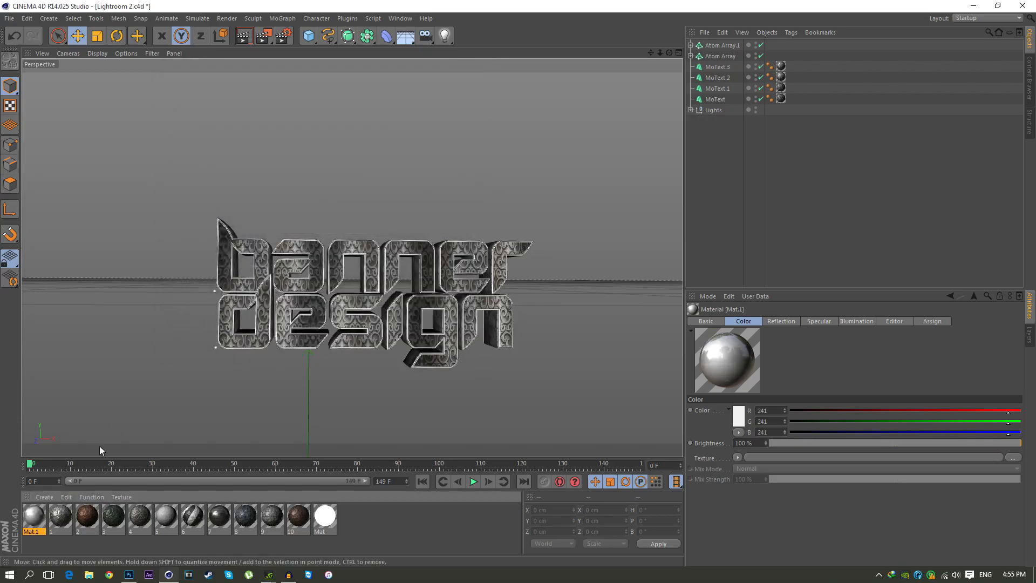
- Apply the new near-white reflective material to both Atom Array objects
drag(510, 268, 725, 46)
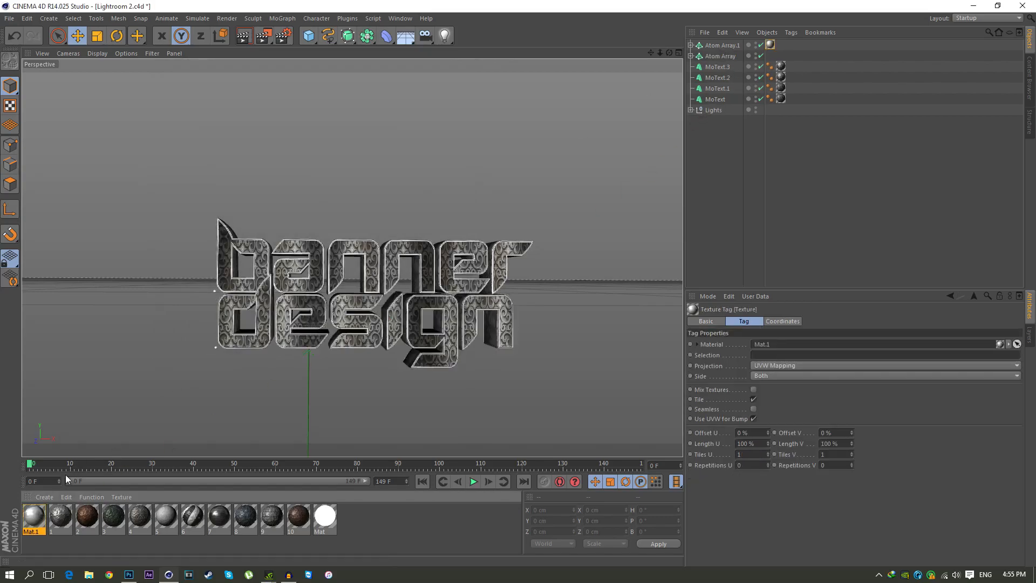
drag(36, 520, 735, 56)
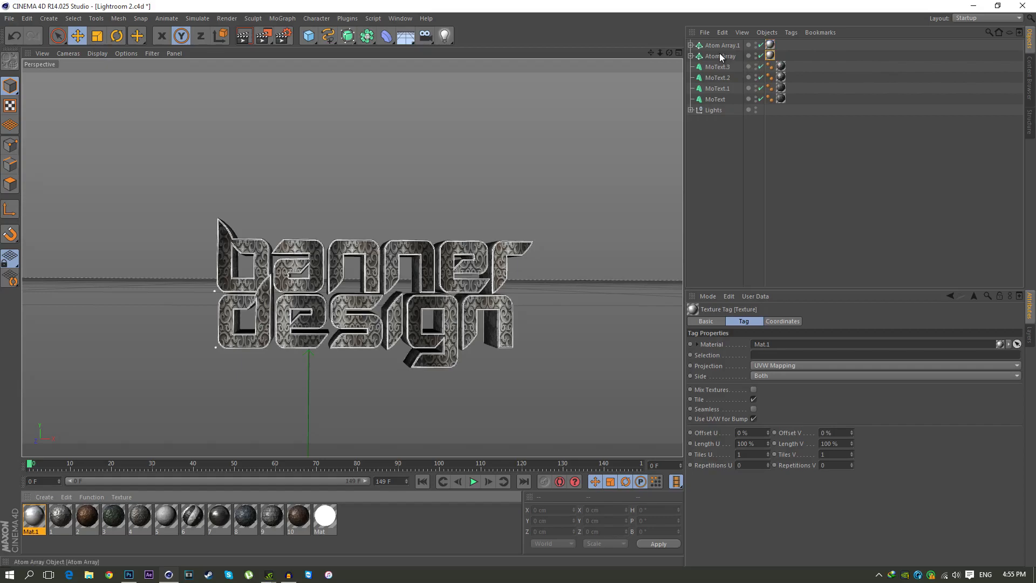
- Select all MoText and Atom Array objects and rotate them together to about 5.3° heading, -20.6° pitch and 1.3° bank
drag(801, 103, 693, 8)
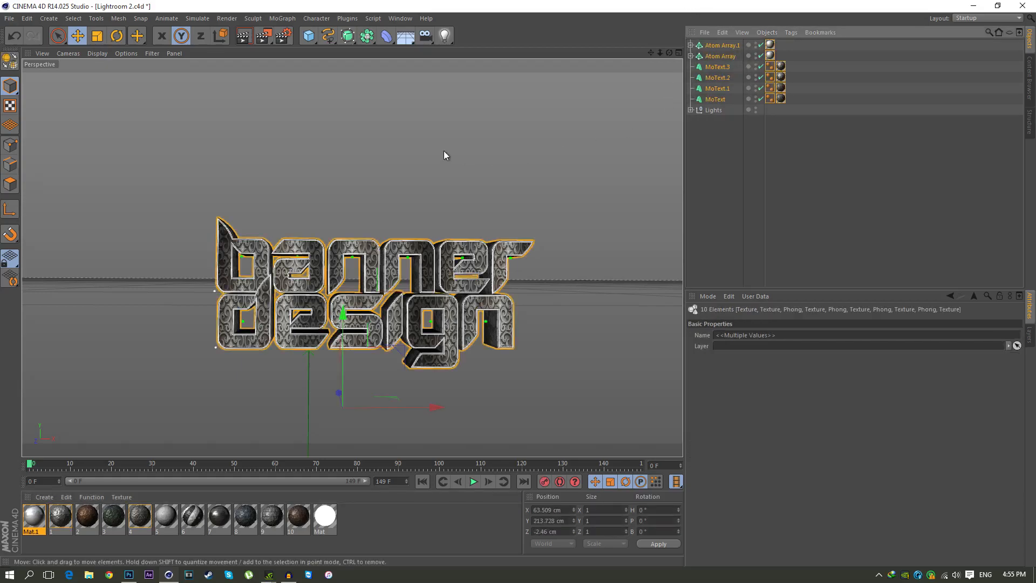
click(117, 35)
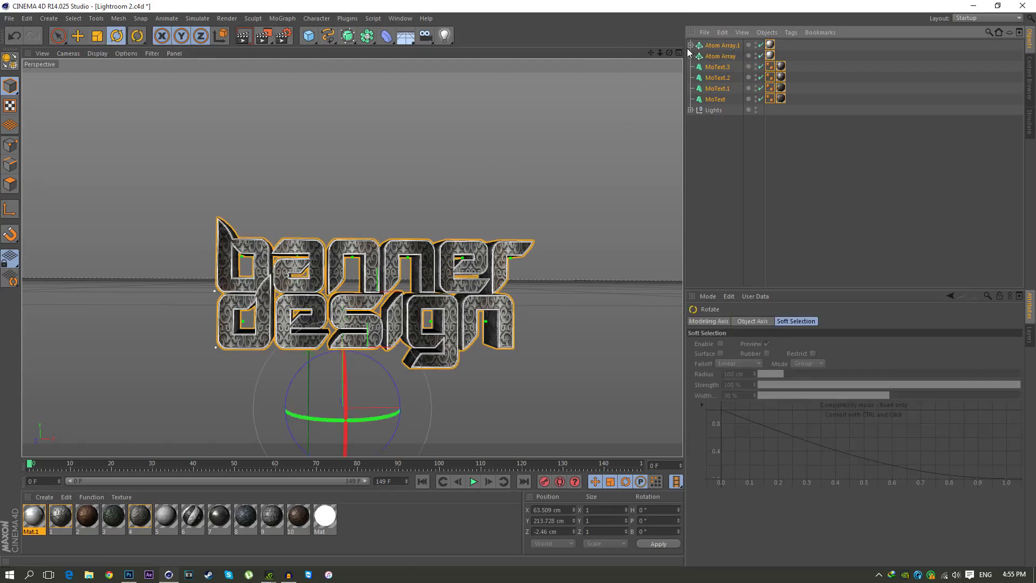
drag(651, 52, 651, 48)
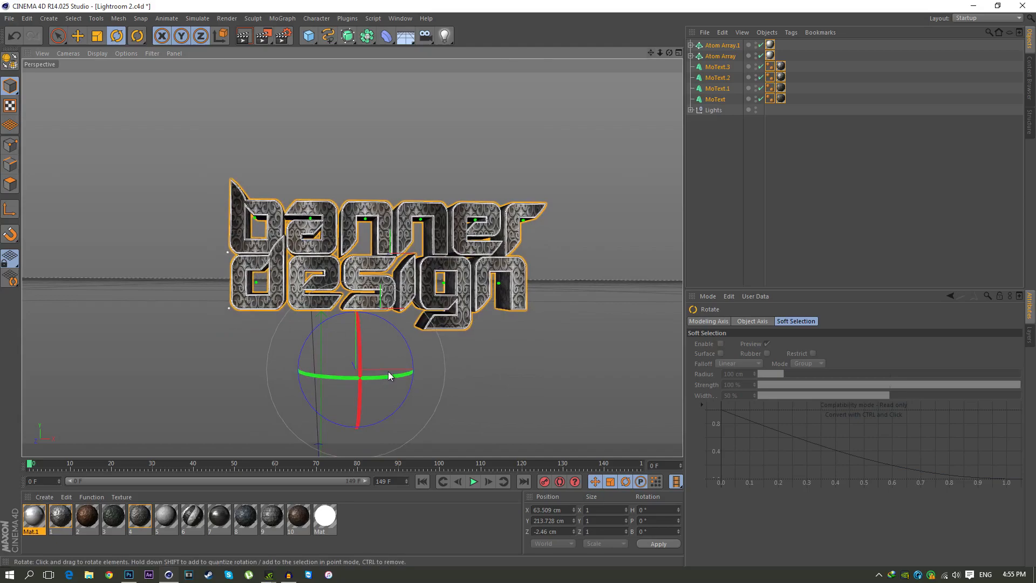
drag(322, 404, 361, 340)
drag(339, 399, 338, 400)
drag(669, 53, 681, 53)
- Check the finished banner in Photoshop, return to Cinema 4D, fine-tune the lettering's rotation slightly and clear the selection
click(128, 575)
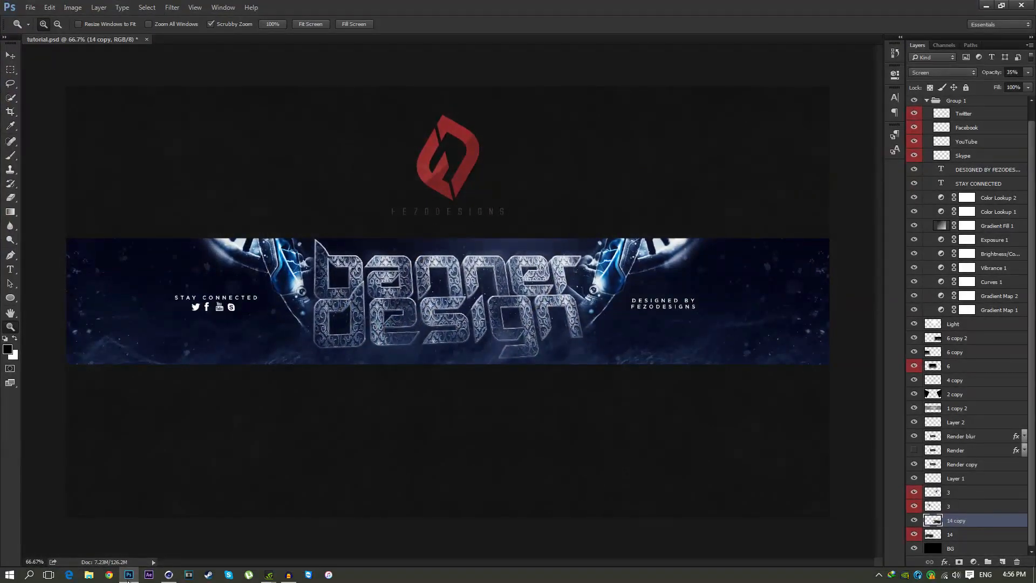
click(129, 575)
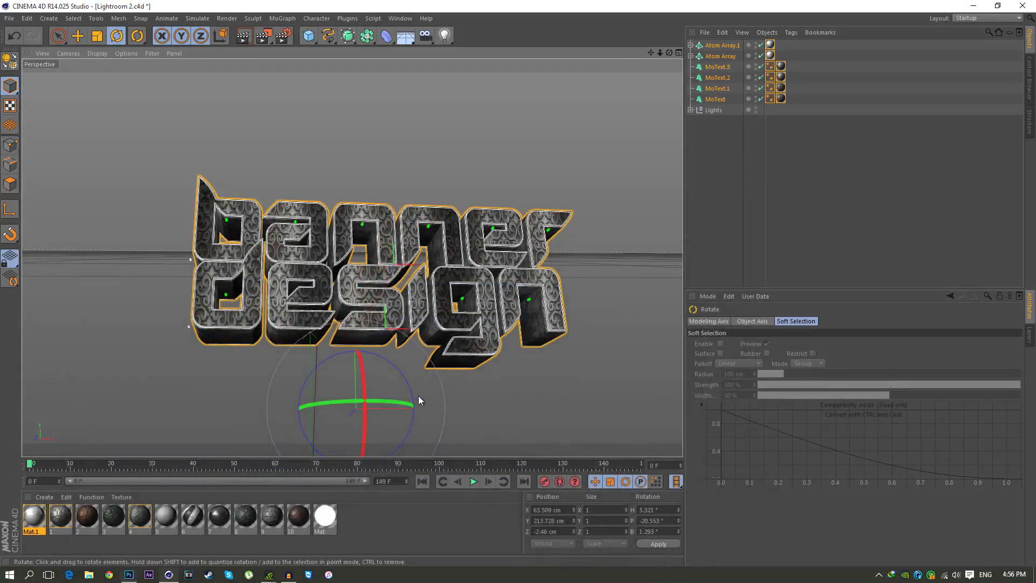
mouse_move(650, 53)
mouse_down()
mouse_move(638, 26)
mouse_move(661, 57)
mouse_move(647, 61)
mouse_up()
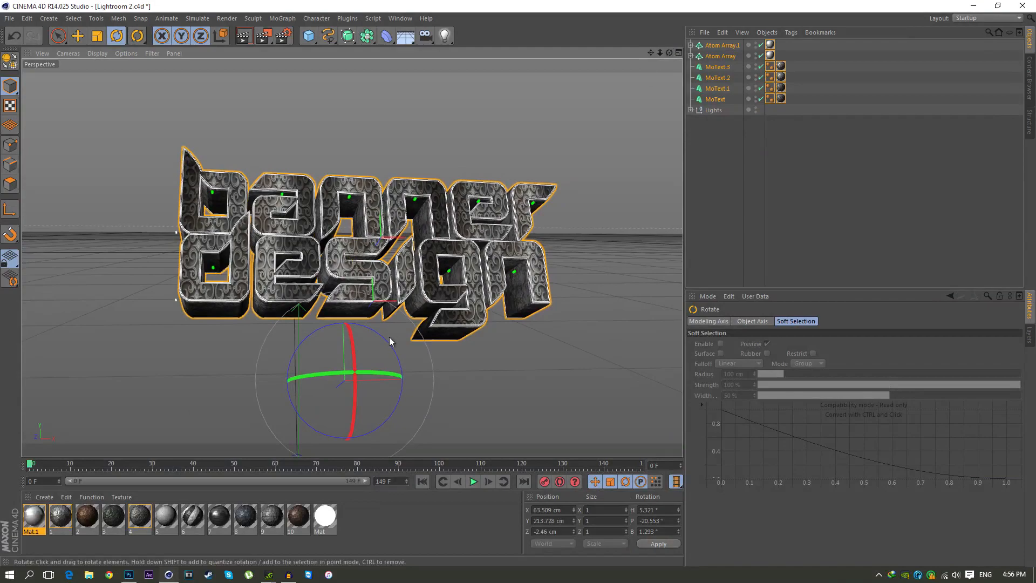
drag(389, 344, 394, 337)
click(698, 229)
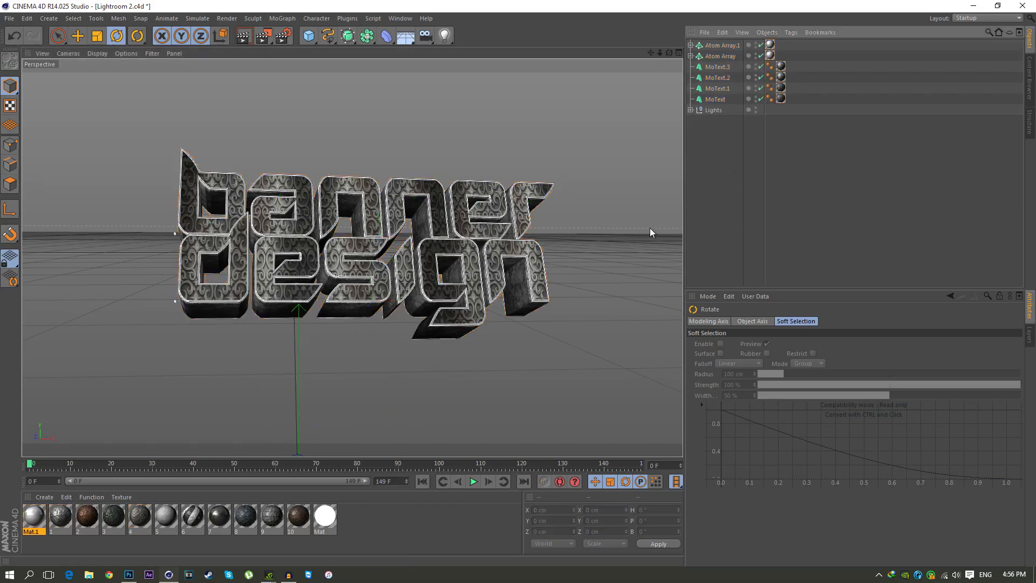
- Review the render output and save settings, and set the render's save file to "Render" on the Desktop
click(285, 38)
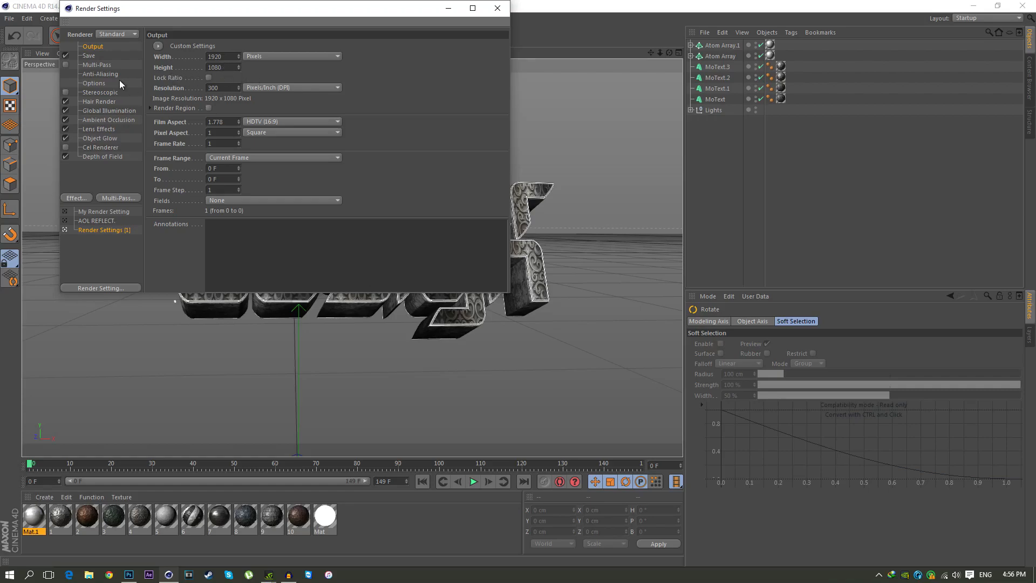
click(88, 56)
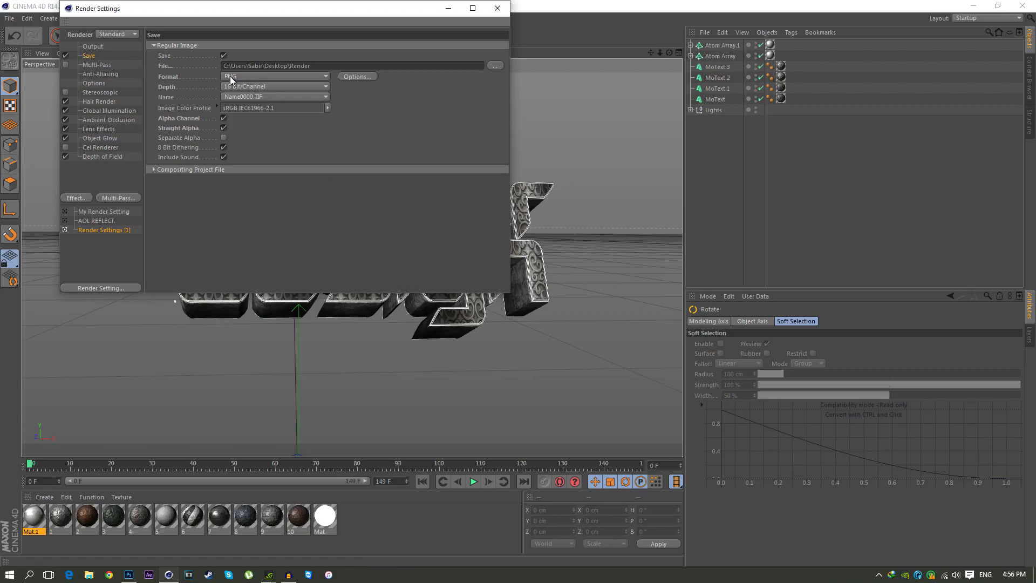
click(495, 65)
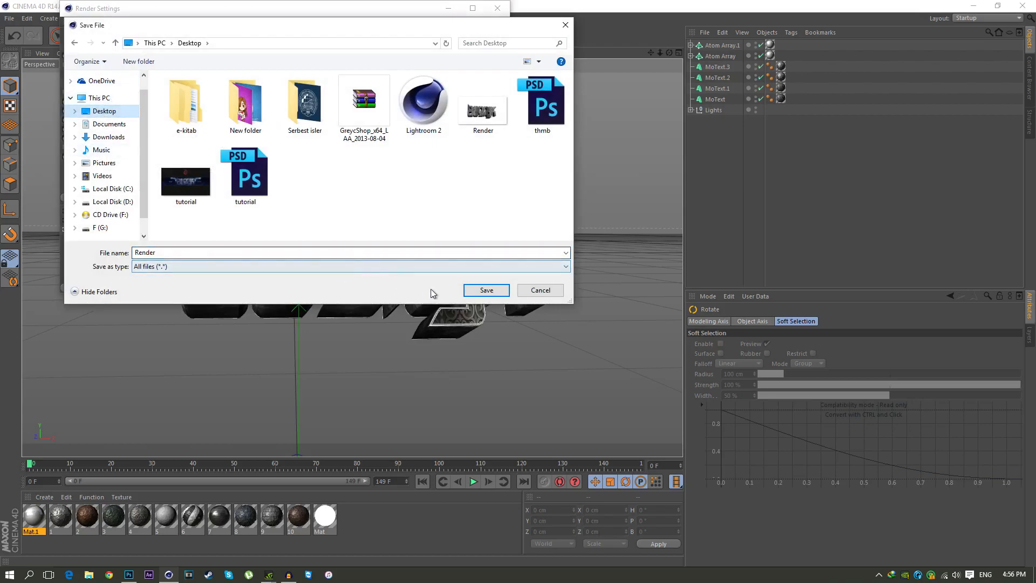
click(485, 290)
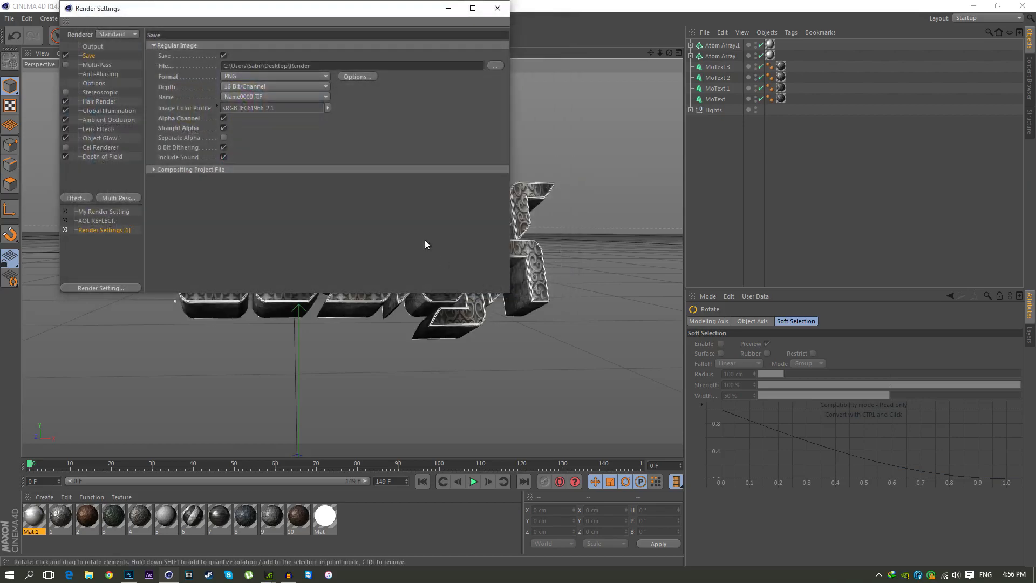
click(497, 8)
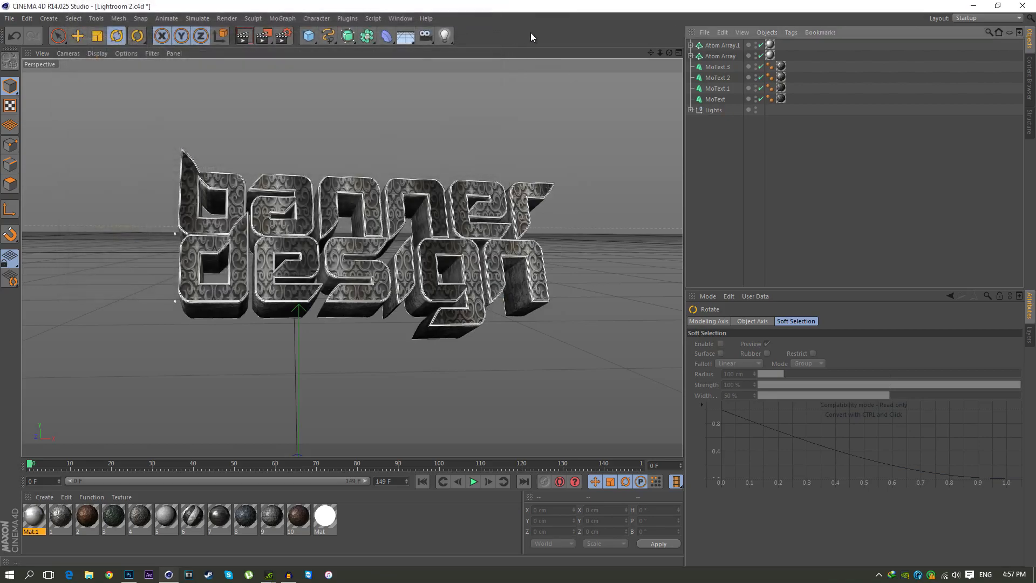
drag(651, 53, 644, 53)
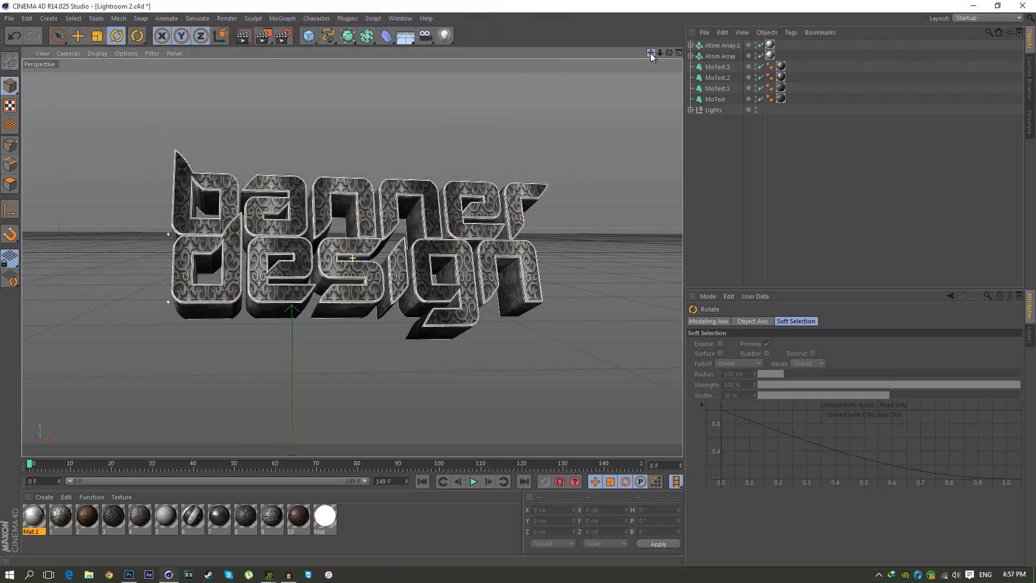
- Render the 3D lettering scene with the prepared output settings
click(264, 35)
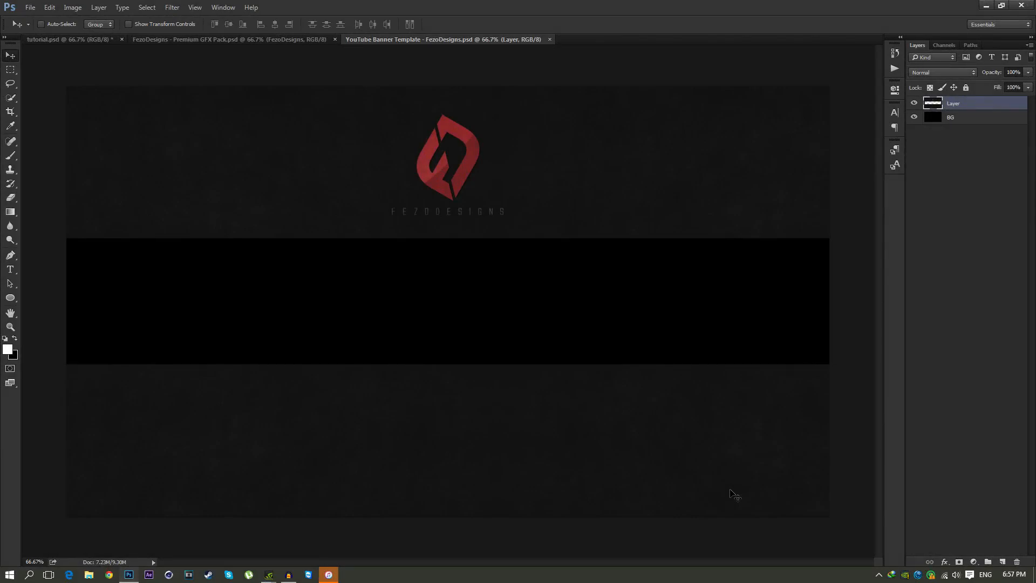
- In Photoshop, open the Render image from the Desktop and place its lettering over the black strip of the YouTube Banner Template document
click(30, 7)
click(41, 29)
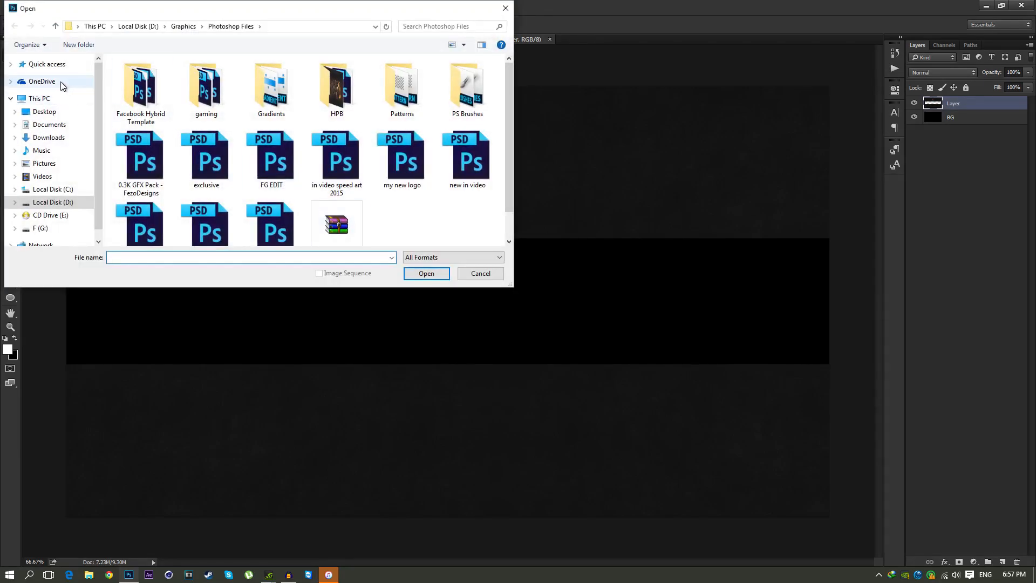
click(48, 110)
double_click(426, 94)
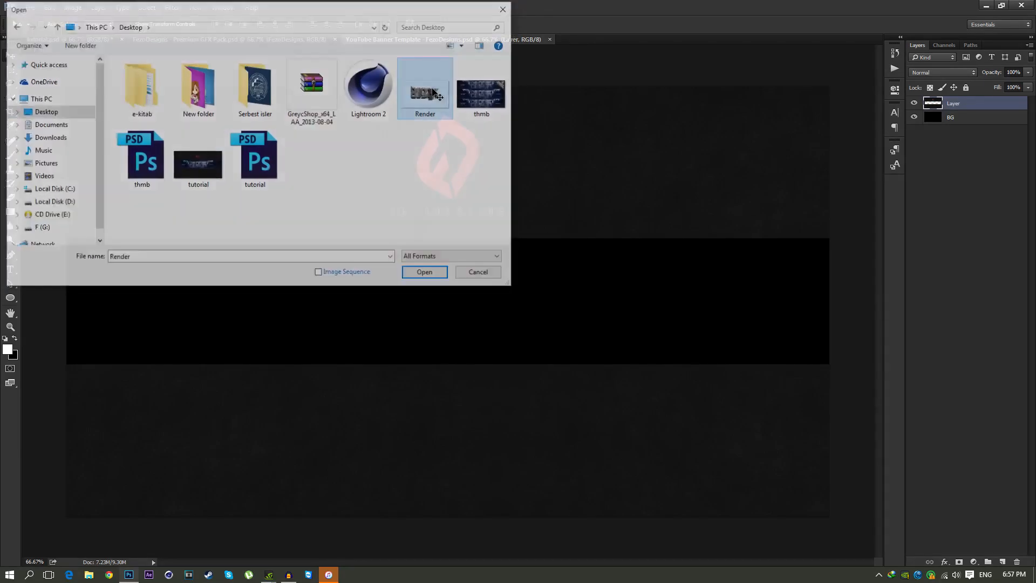
drag(512, 278, 458, 173)
click(686, 40)
drag(425, 273, 481, 310)
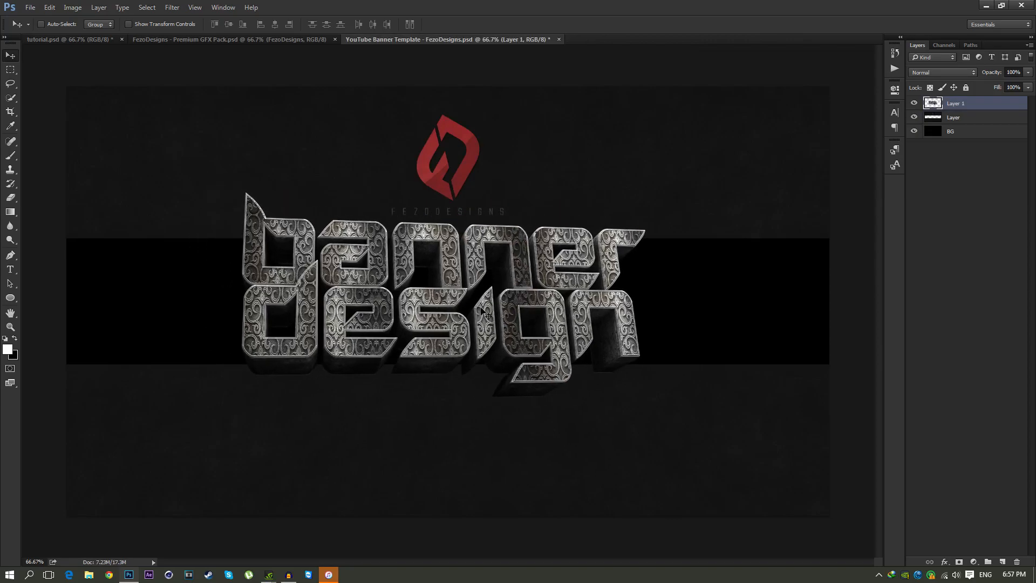
- Duplicate the lettering layer and apply Glowing Edges to the copy with edge width 1, edge brightness 6 and smoothness 5
key(ctrl+j)
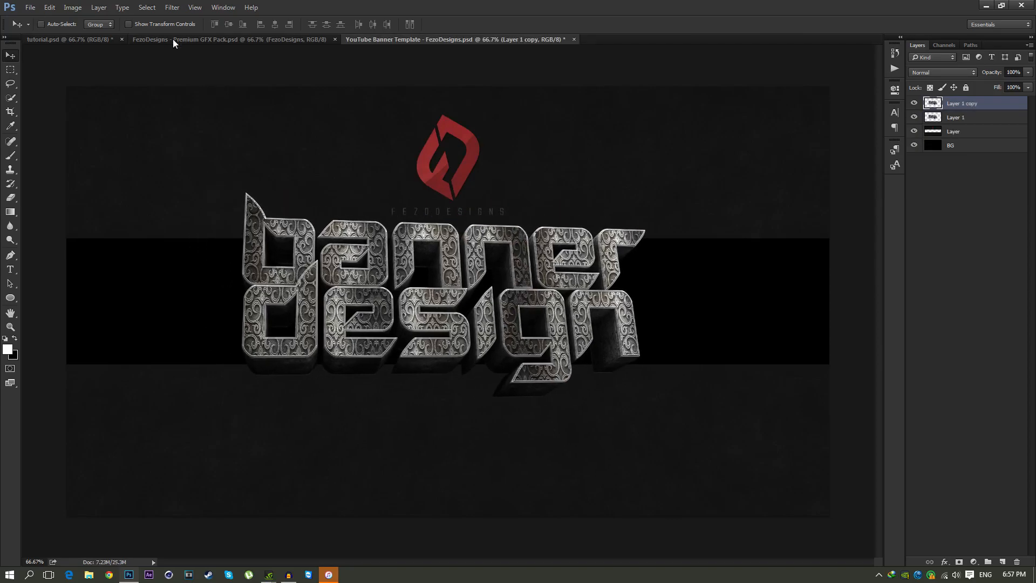
click(172, 7)
click(185, 49)
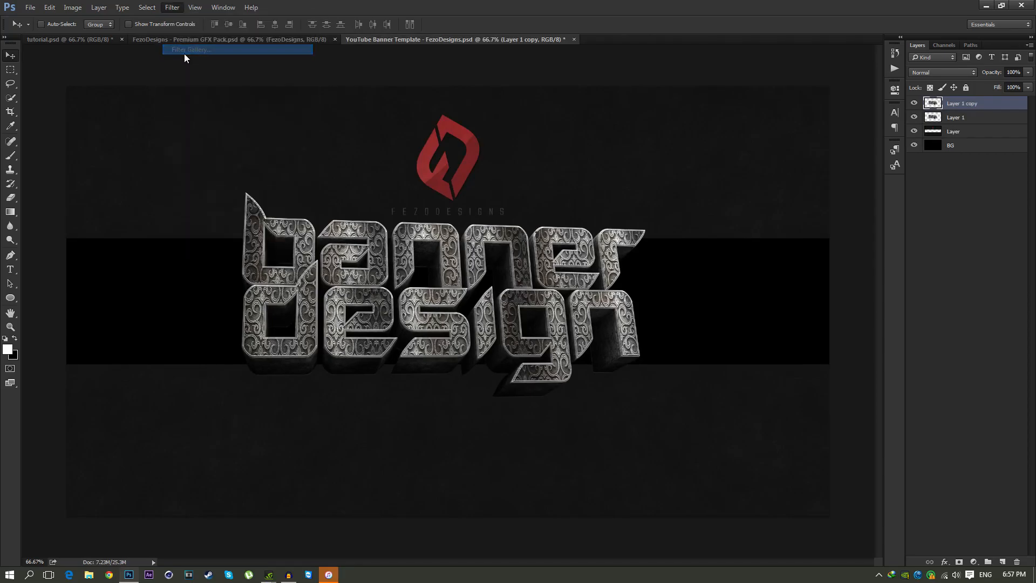
click(768, 116)
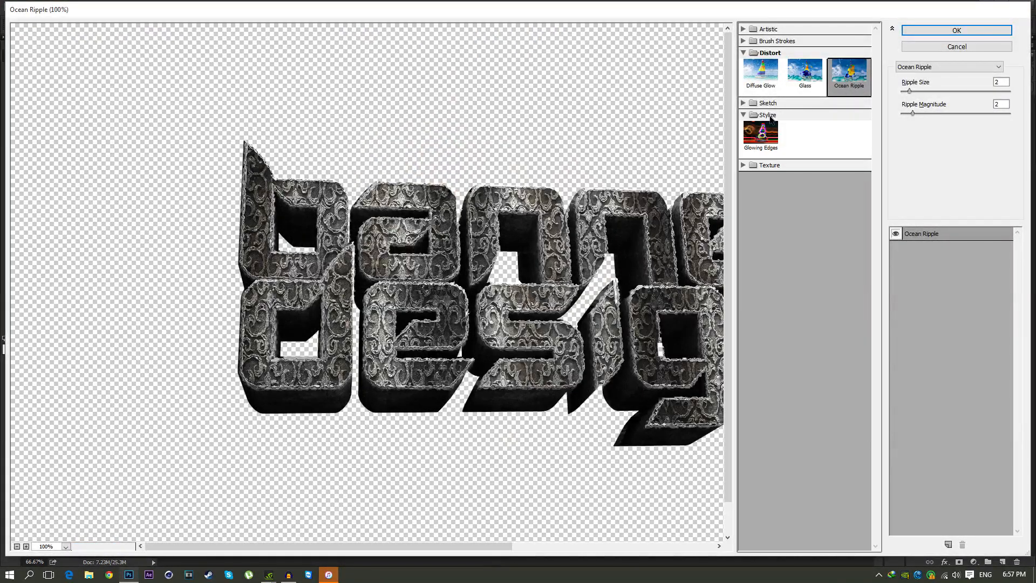
click(770, 139)
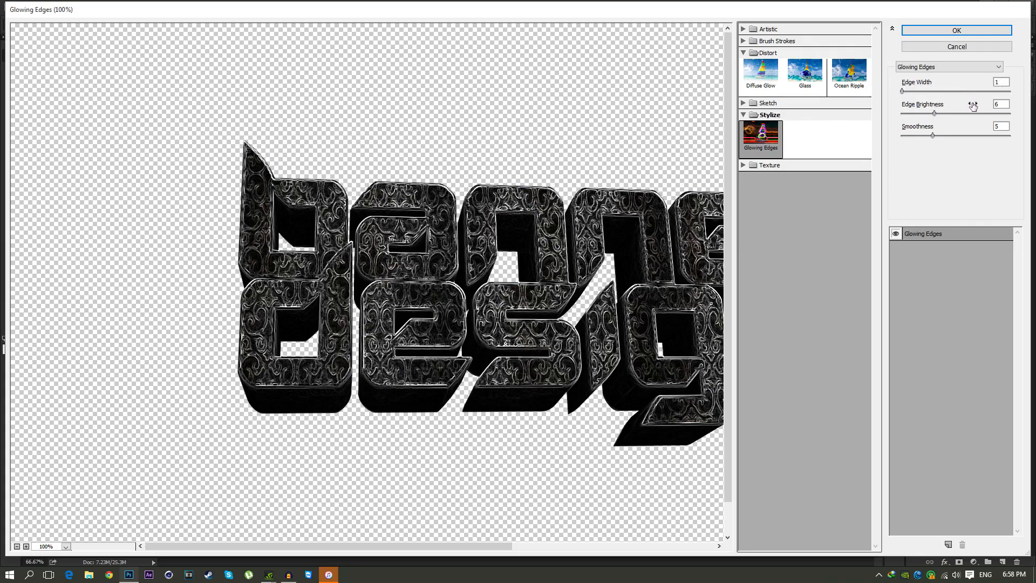
click(953, 31)
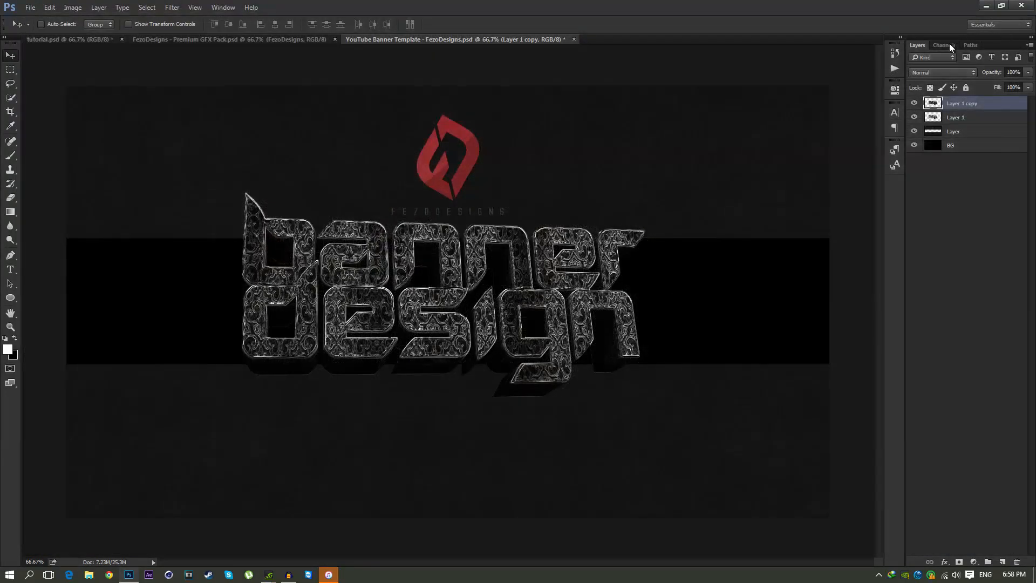
- Set the Glowing Edges copy to Soft Light blending at 25% opacity
click(951, 75)
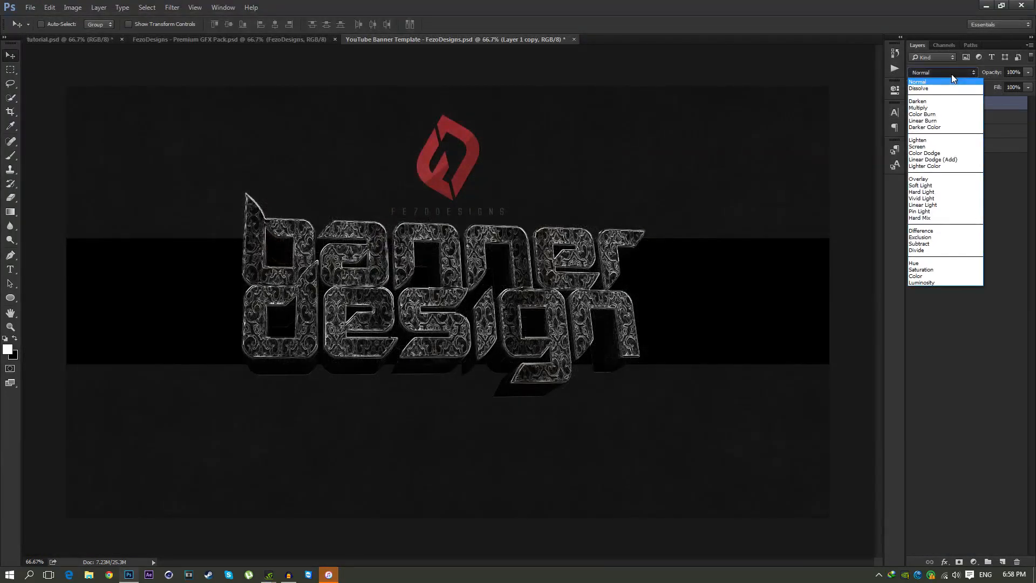
click(928, 186)
click(1021, 71)
text(25)
key(Return)
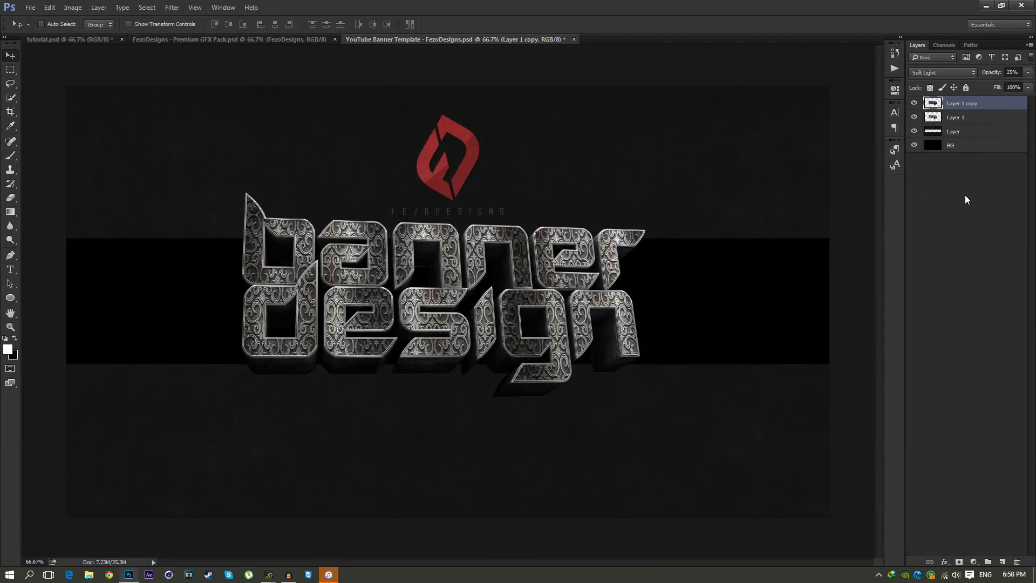
- Merge the Soft Light copy with the original lettering layer below it
ctrl+click(967, 120)
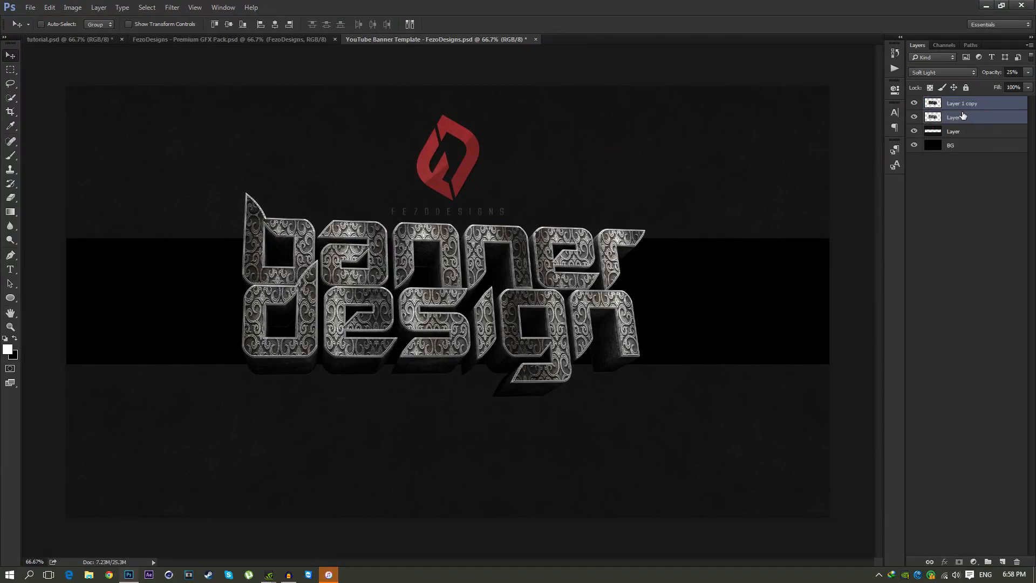
right_click(959, 114)
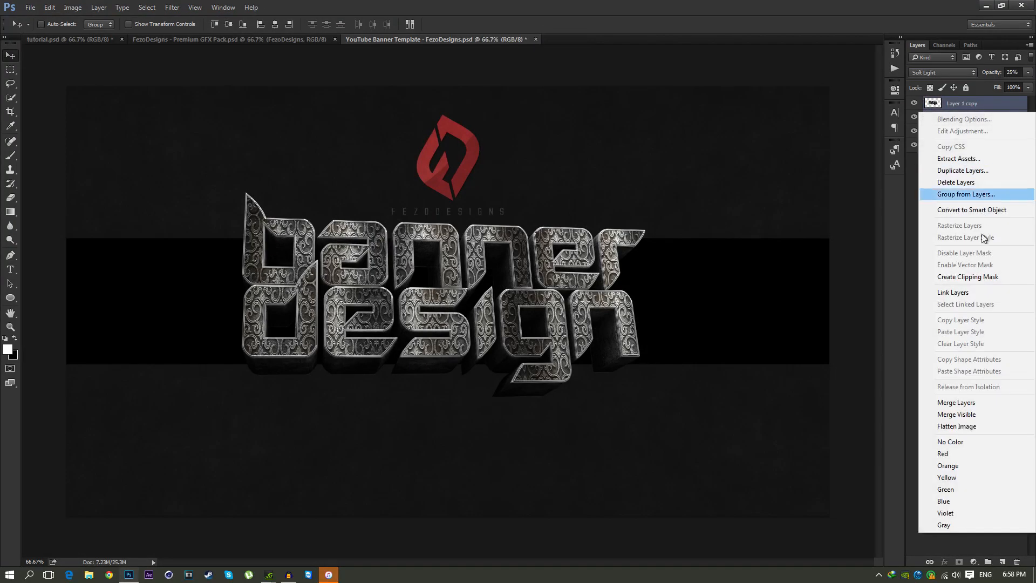
click(972, 403)
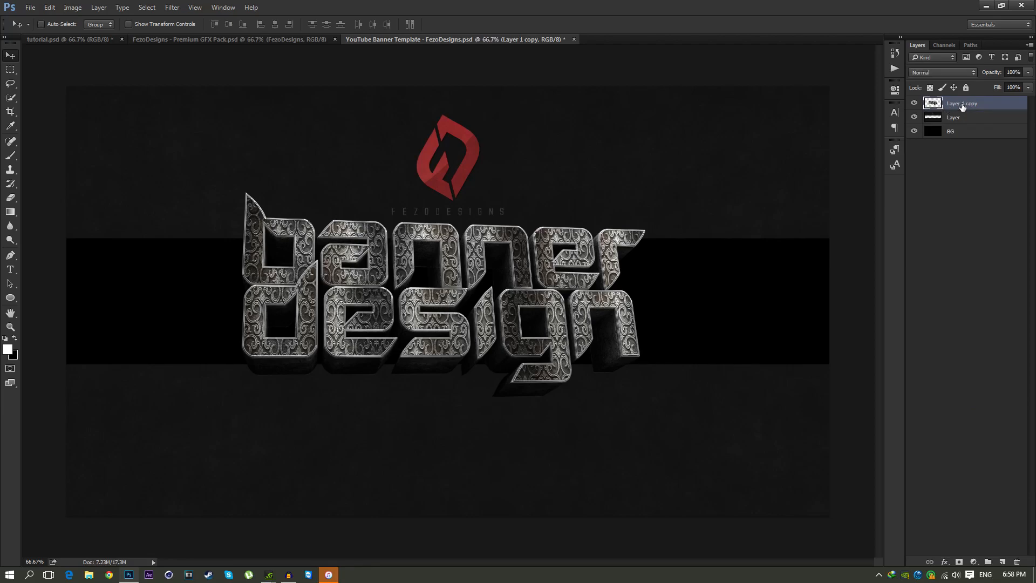
- Overlay a duplicate of the merged lettering filtered with Ocean Ripple, ripple size 2 and magnitude 2, at 10% opacity
key(ctrl+j)
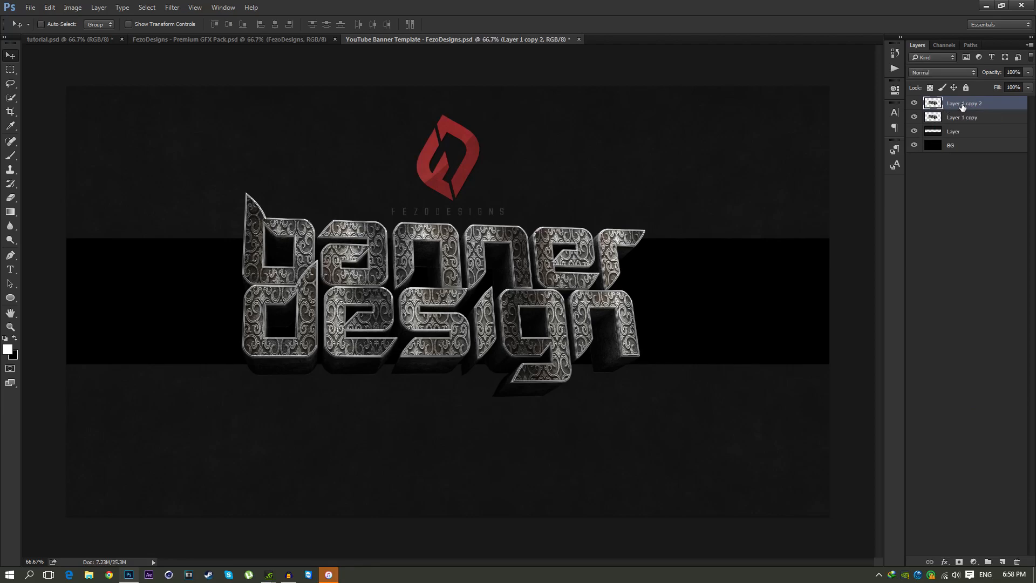
click(172, 7)
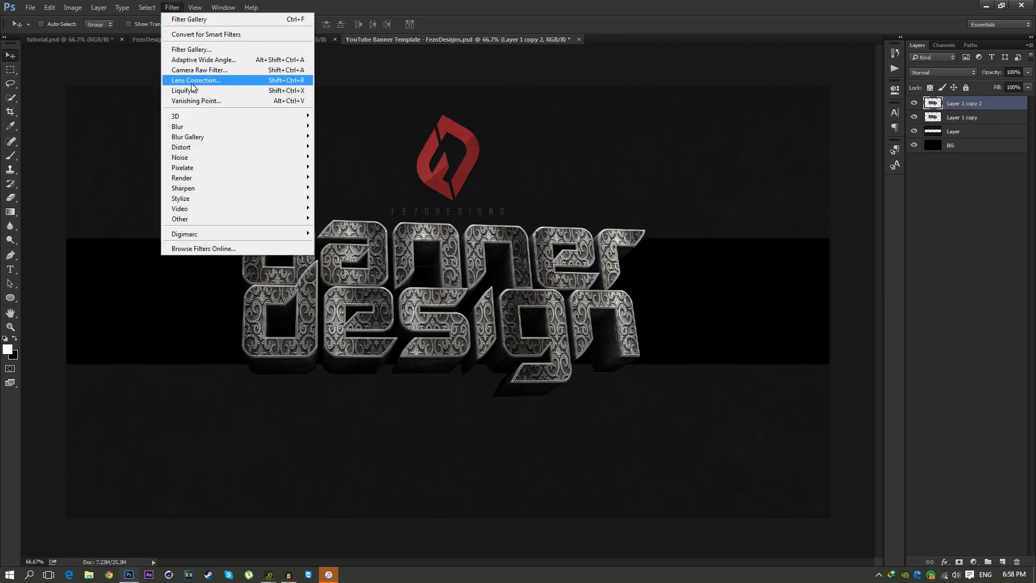
click(192, 50)
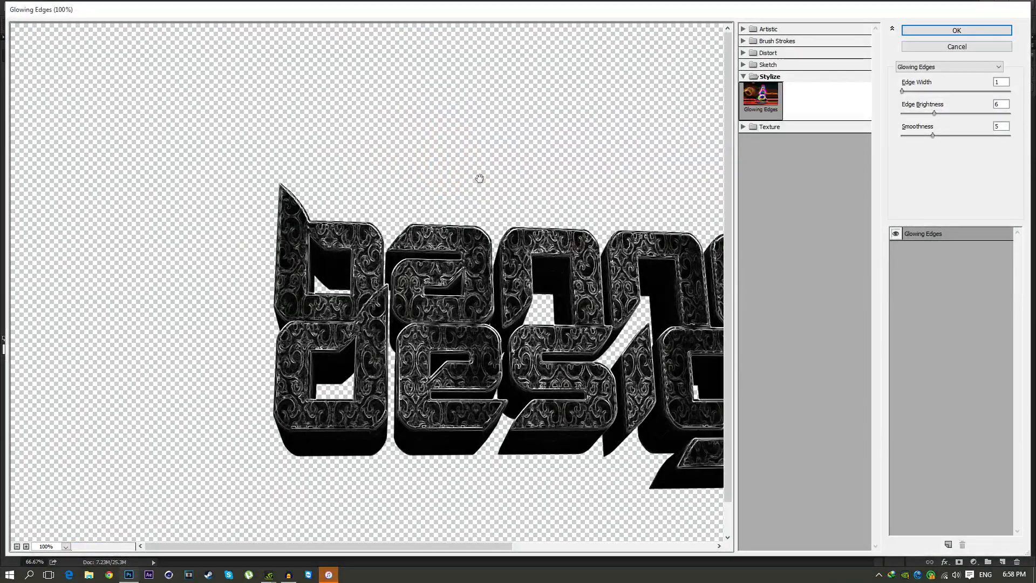
click(769, 53)
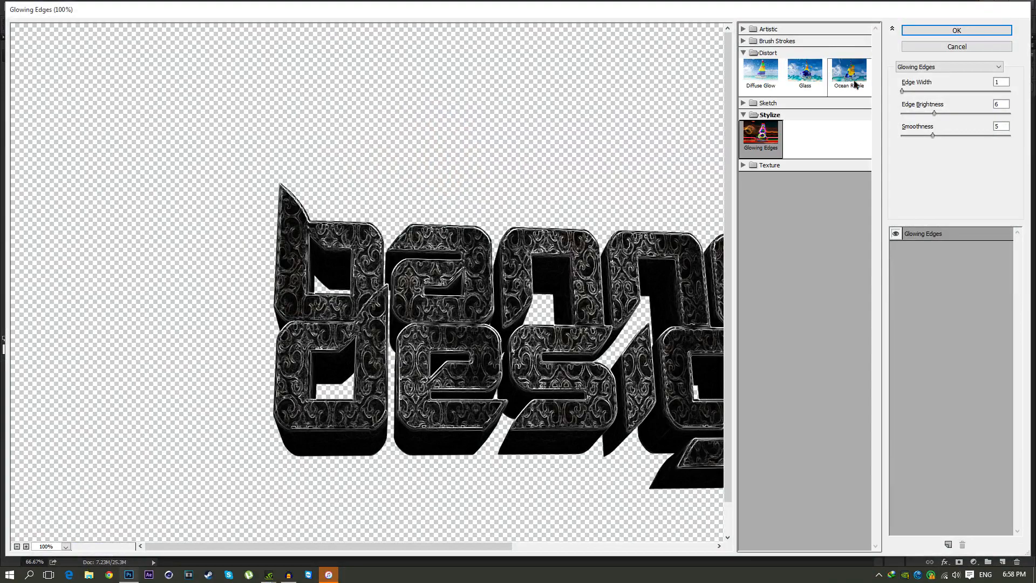
click(857, 84)
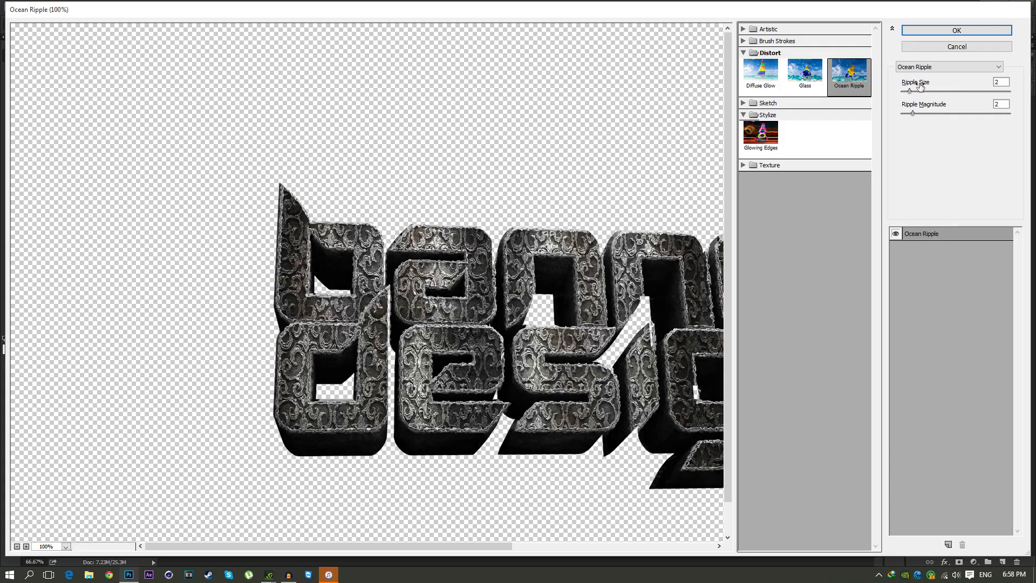
click(966, 31)
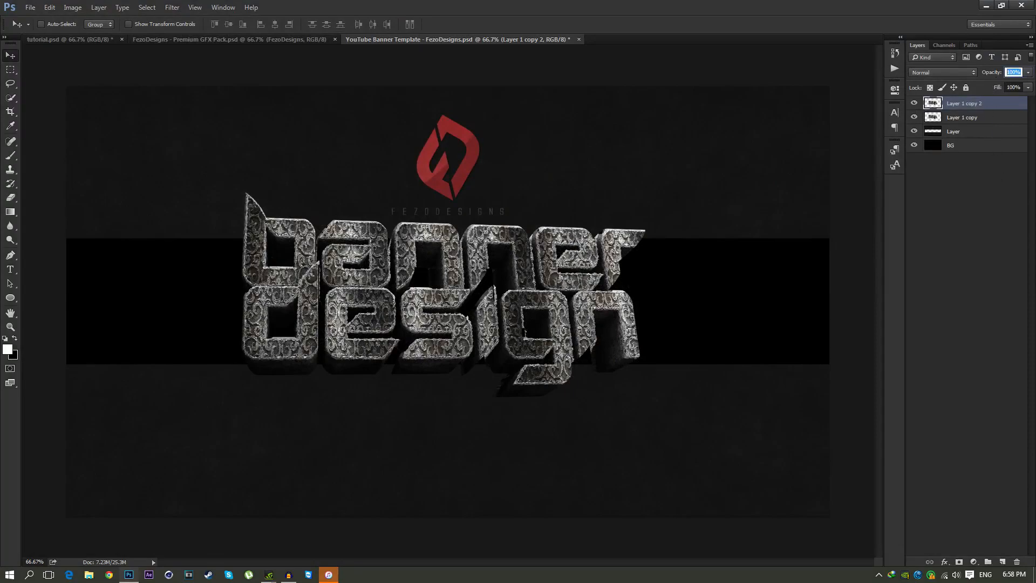
text(10)
key(Return)
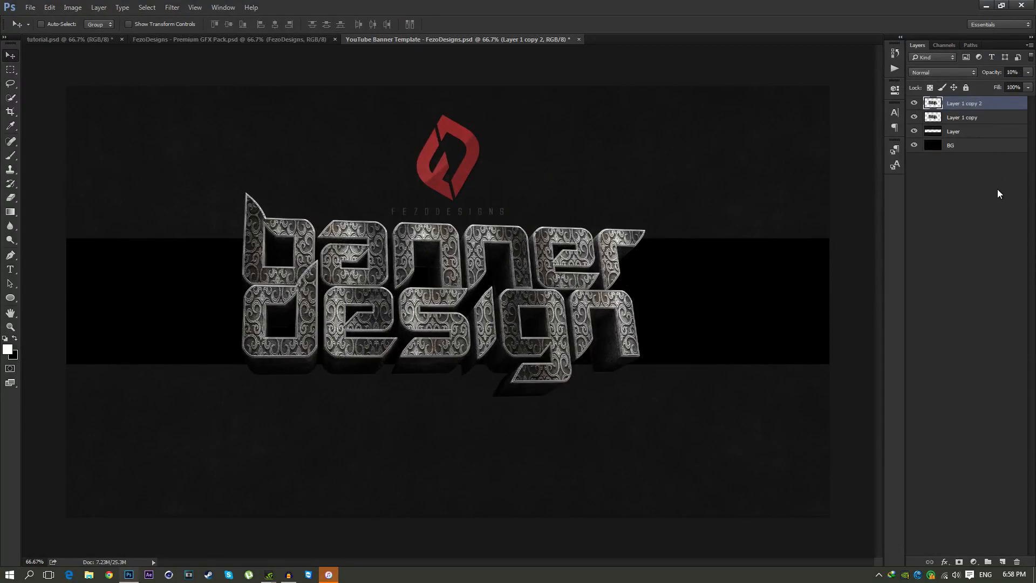
- Examine the lettering up close with and without the Ocean Ripple layer to compare the effect
key(z)
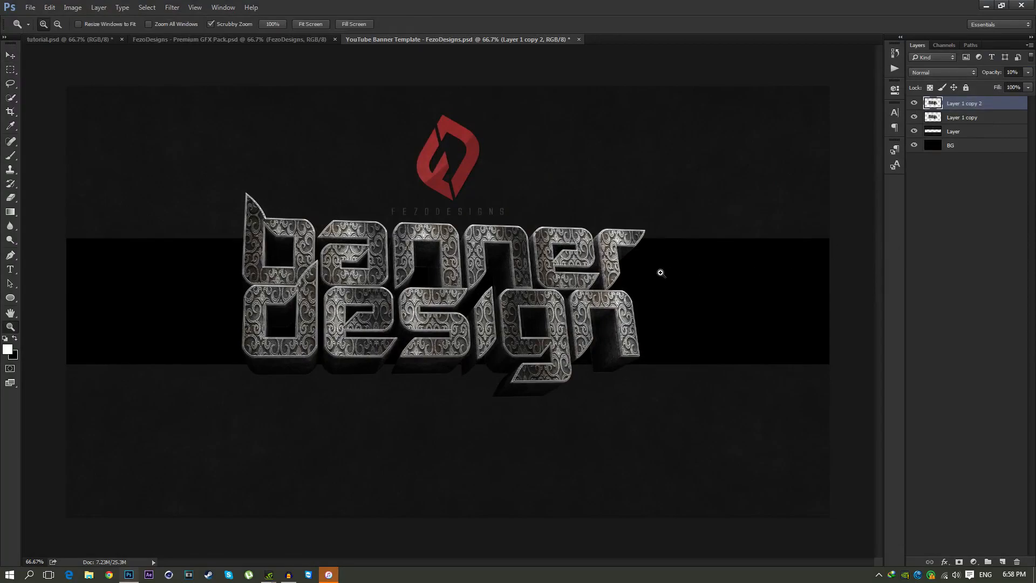
click(633, 271)
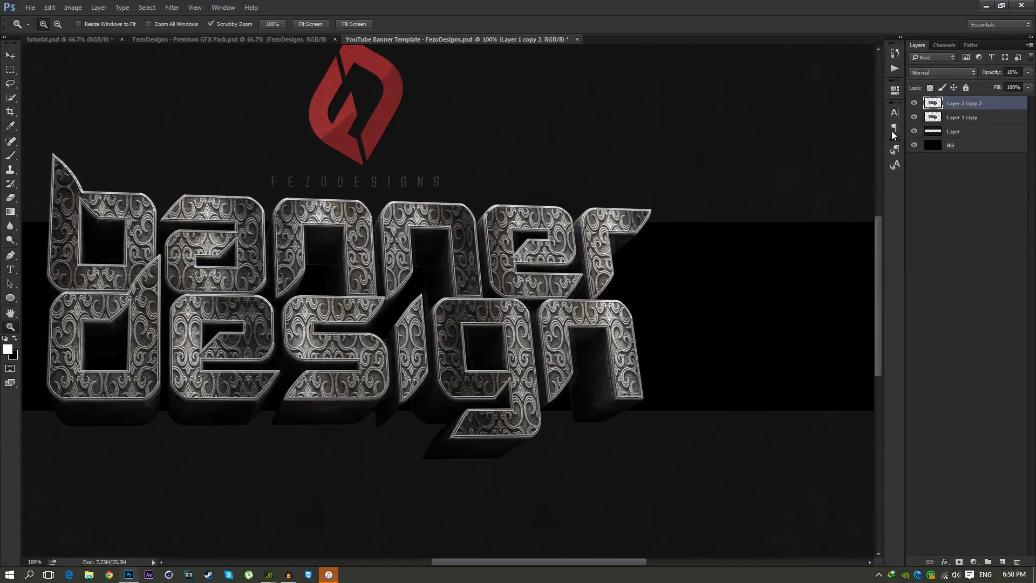
click(914, 104)
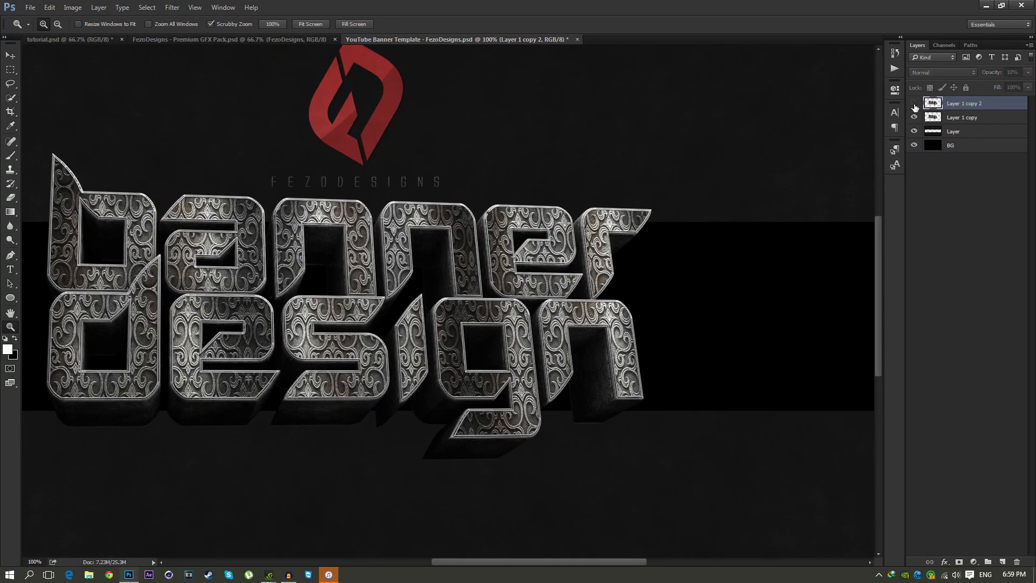
click(914, 105)
click(914, 105)
click(914, 105)
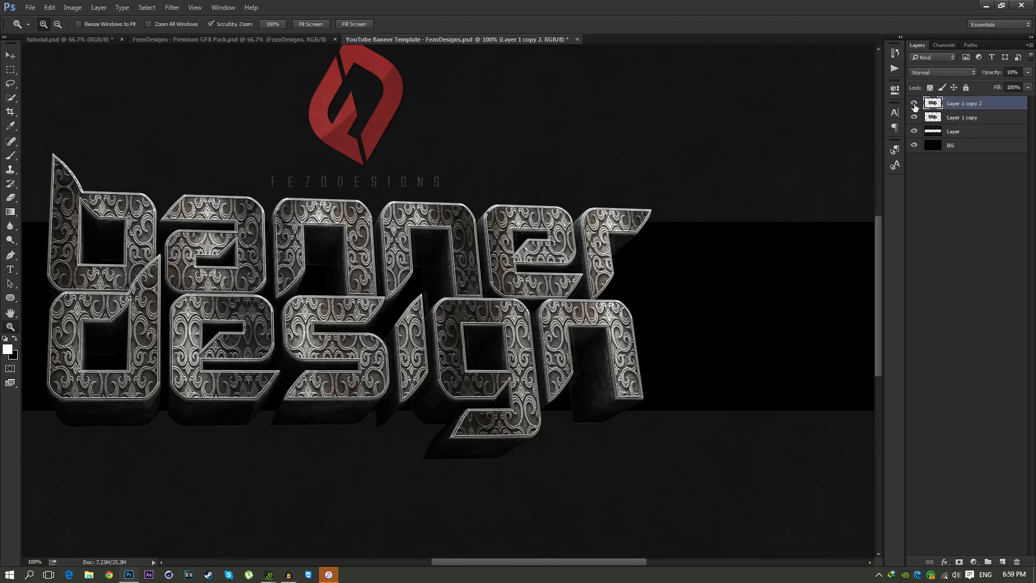
click(914, 105)
click(914, 105)
click(914, 105)
click(914, 105)
drag(590, 260, 556, 242)
click(556, 242)
- Merge the two lettering layers into one and rename it "Render"
shift+click(973, 117)
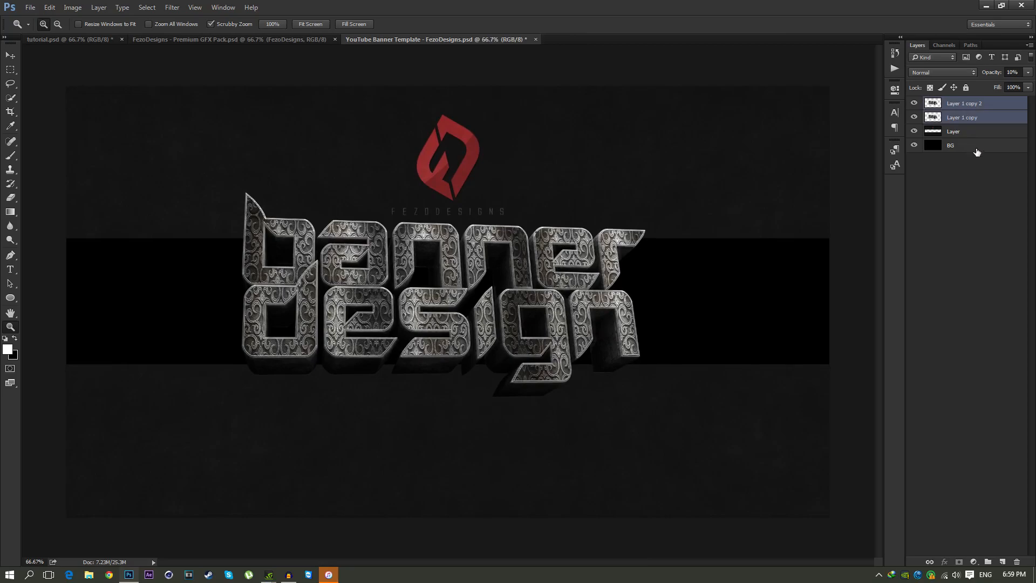
key(ctrl+e)
double_click(965, 104)
text(Render)
key(Return)
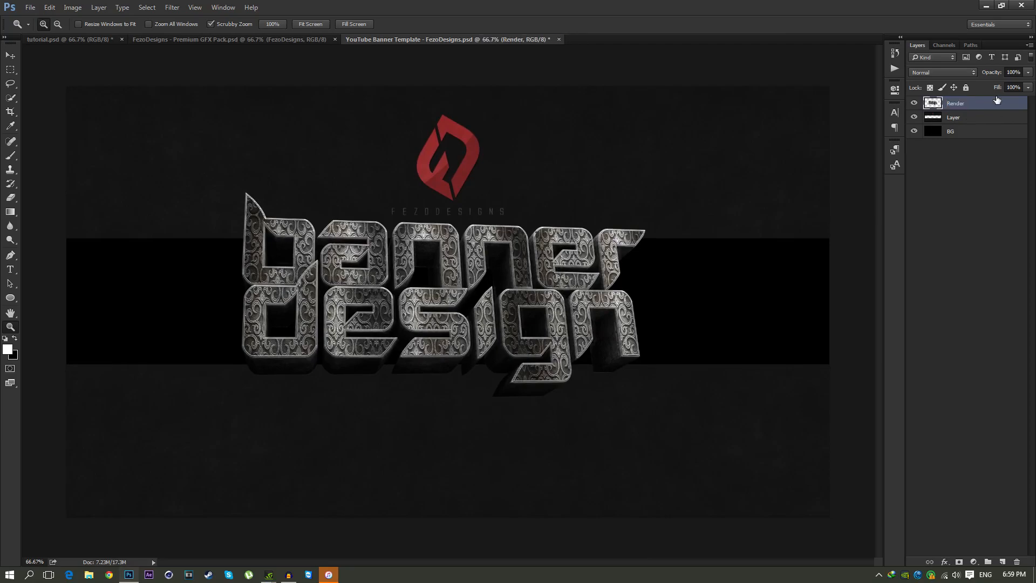
- Move the Render layer beneath the banner frame layer, then scale the lettering to about 65% and centre it in the black strip
drag(966, 105, 958, 122)
key(ctrl+t)
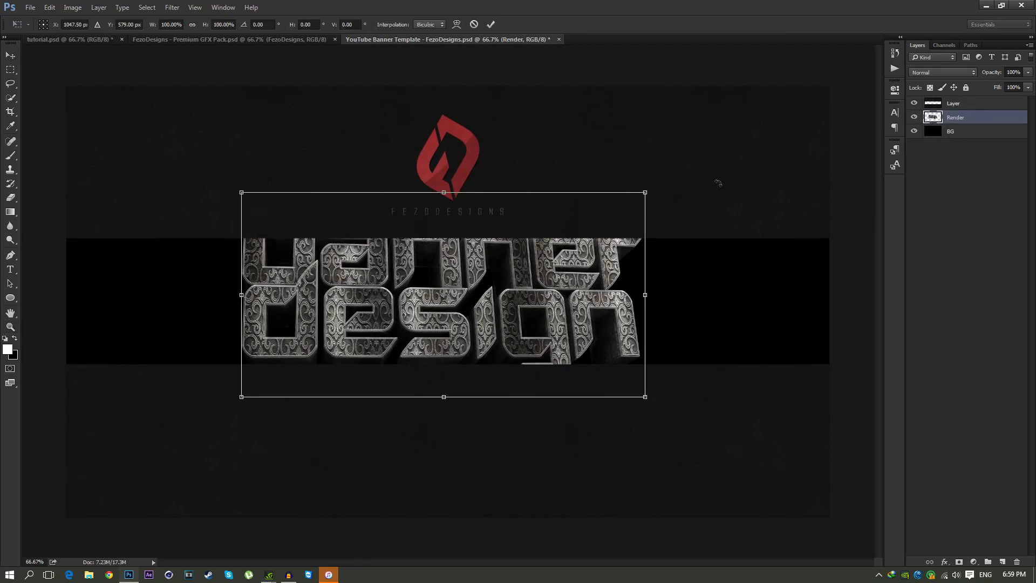
drag(640, 195, 592, 219)
drag(490, 297, 494, 303)
drag(596, 225, 583, 231)
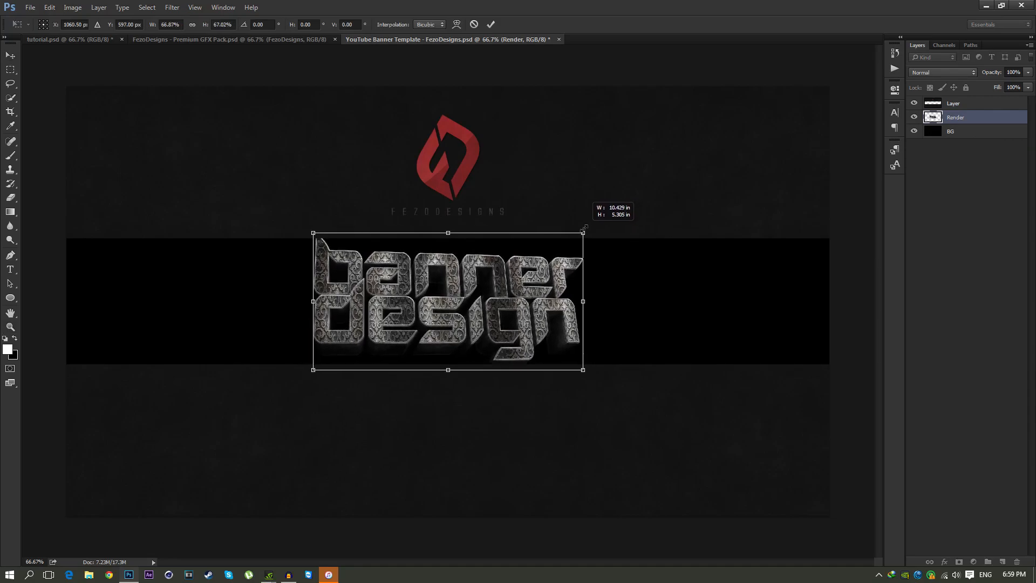
drag(543, 291, 548, 292)
drag(548, 294, 549, 294)
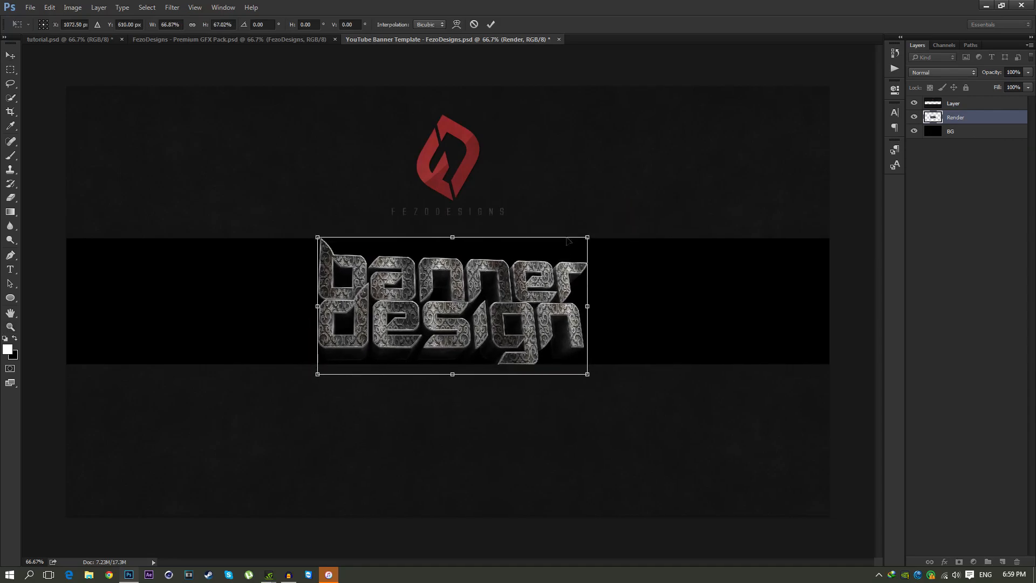
drag(588, 237, 583, 238)
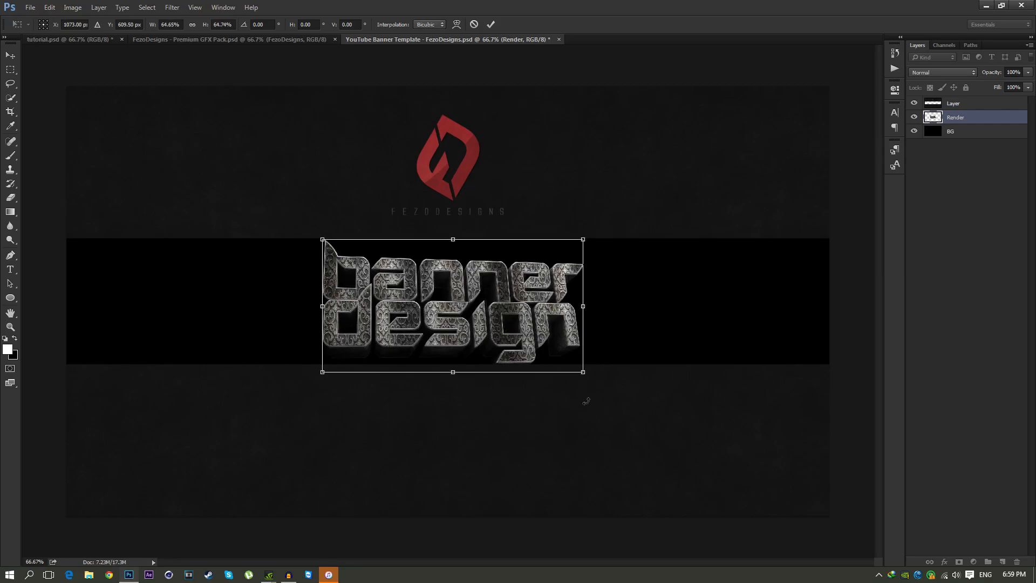
- Rotate the lettering about -1.3°, reduce it to about 63.6% and apply the transformation
drag(588, 400, 592, 393)
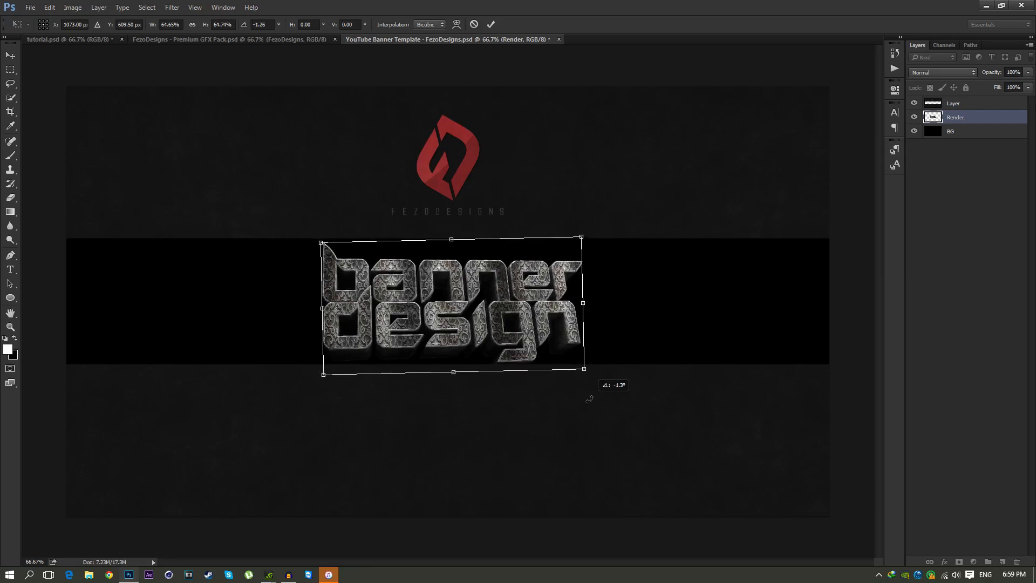
drag(585, 233, 581, 235)
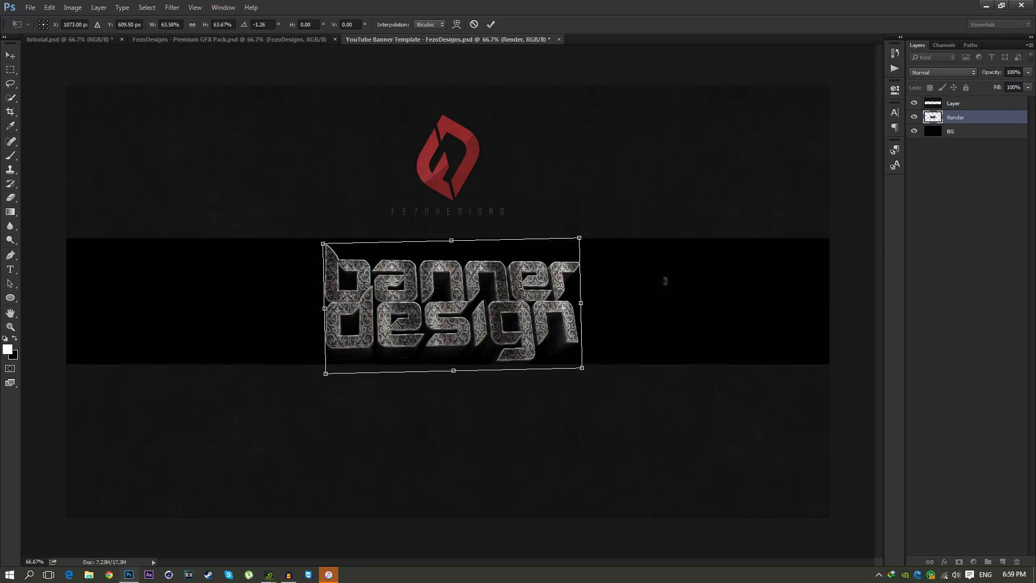
key(Return)
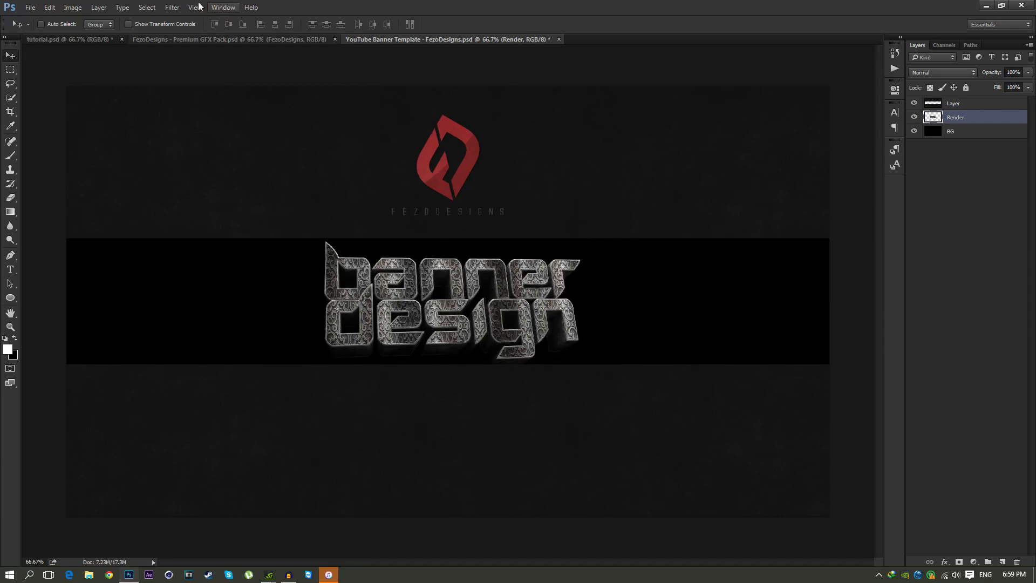
- Check the finished design in tutorial.psd, then try rotating the Render lettering about -1° in the YouTube banner template
click(71, 41)
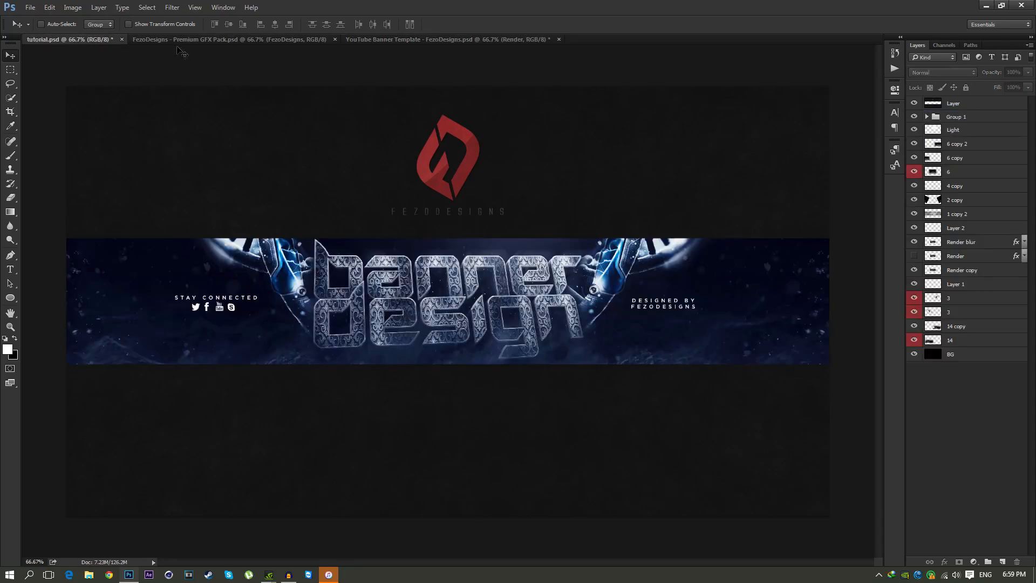
click(421, 40)
key(ctrl+t)
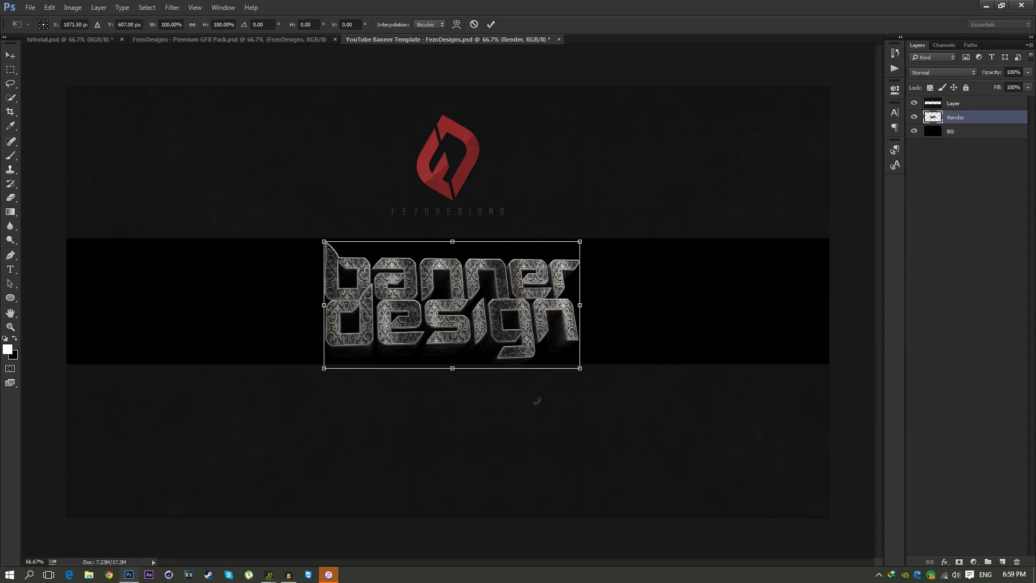
drag(536, 401, 537, 400)
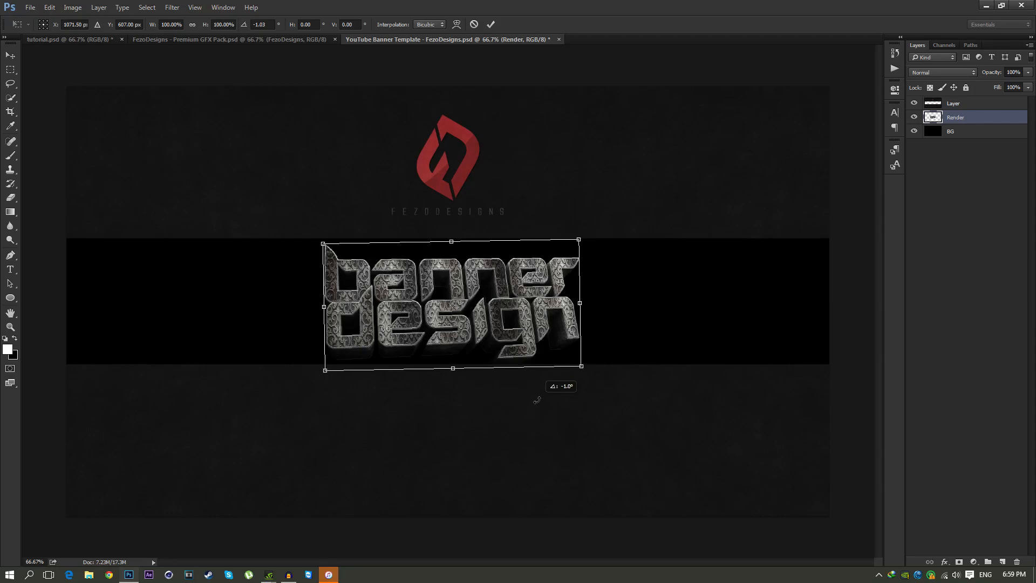
drag(537, 400, 538, 400)
key(Return)
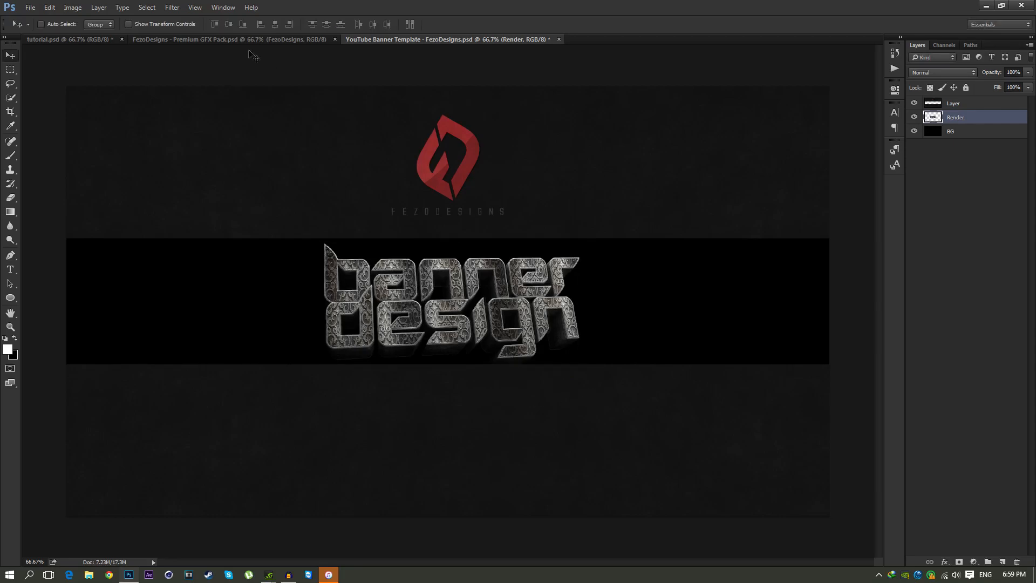
- Compare the lettering with tutorial.psd again and try enlarging it slightly to match
click(99, 40)
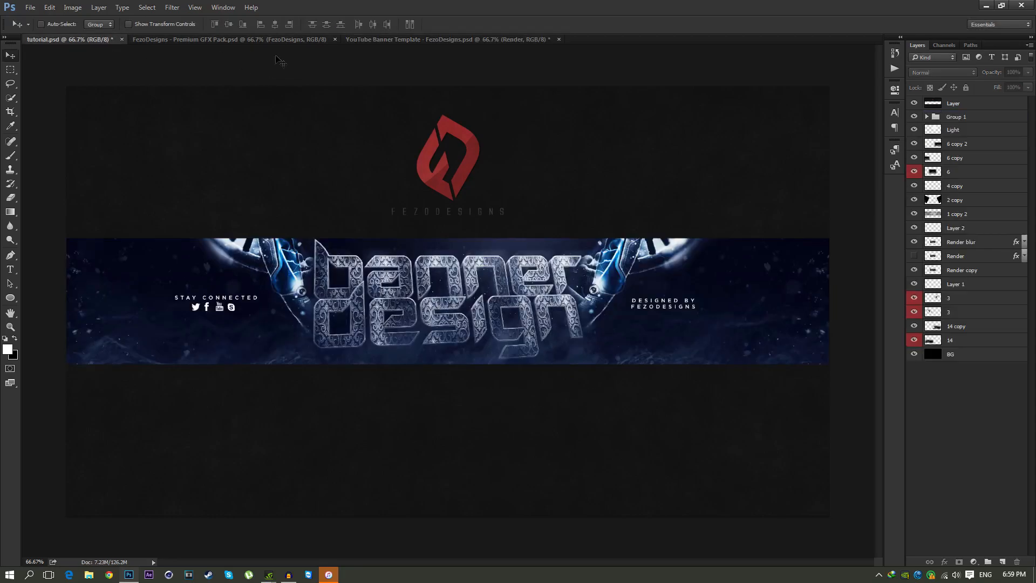
click(476, 39)
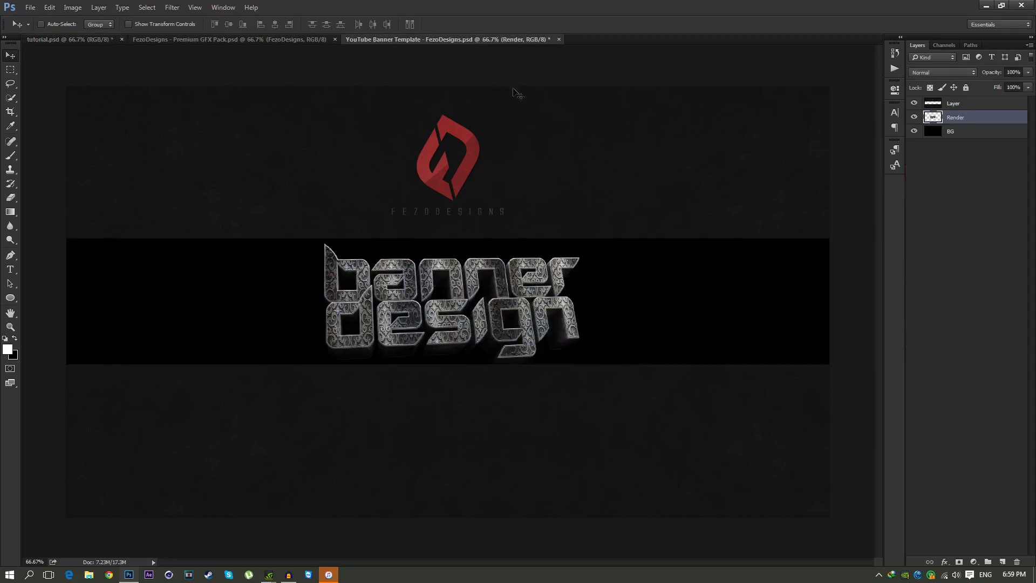
key(ctrl+t)
drag(583, 239, 586, 237)
key(Return)
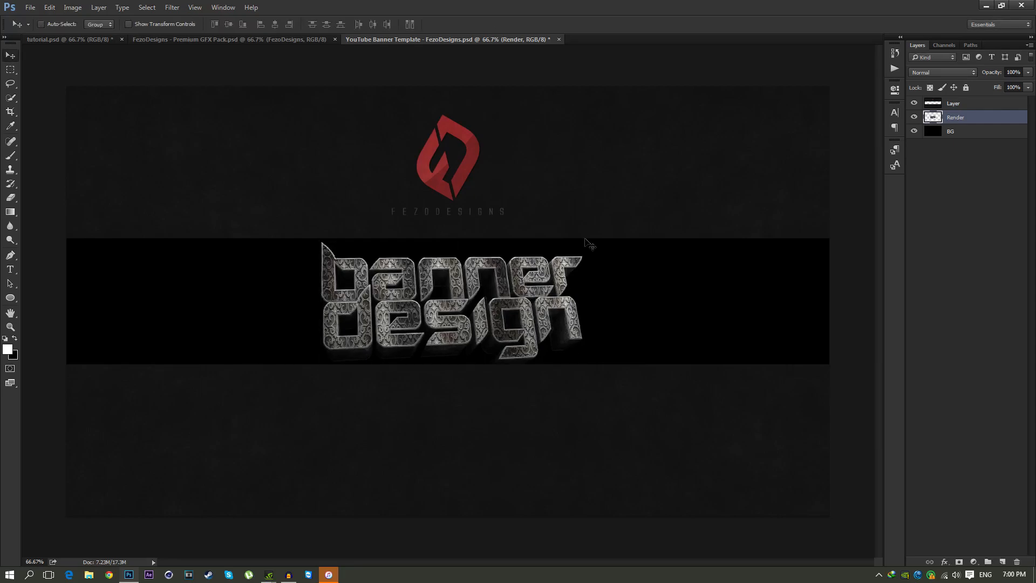
- Inspect the lettering up close and undo its recent transformations, back to the large size before it was scaled down
key(z)
click(523, 319)
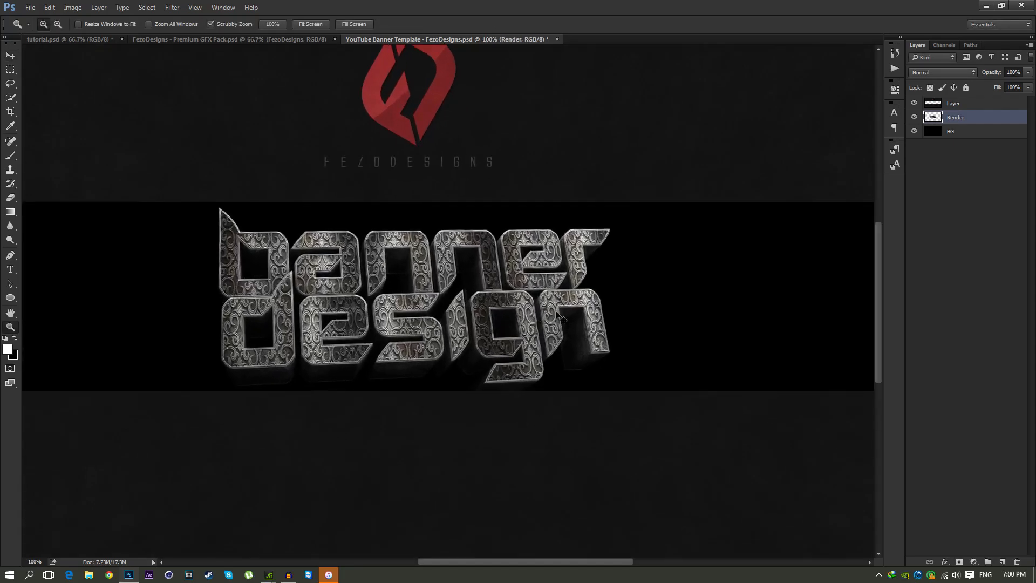
key(ctrl+alt+z)
key(ctrl+alt+z)
key(ctrl+alt+z)
key(ctrl+alt+z)
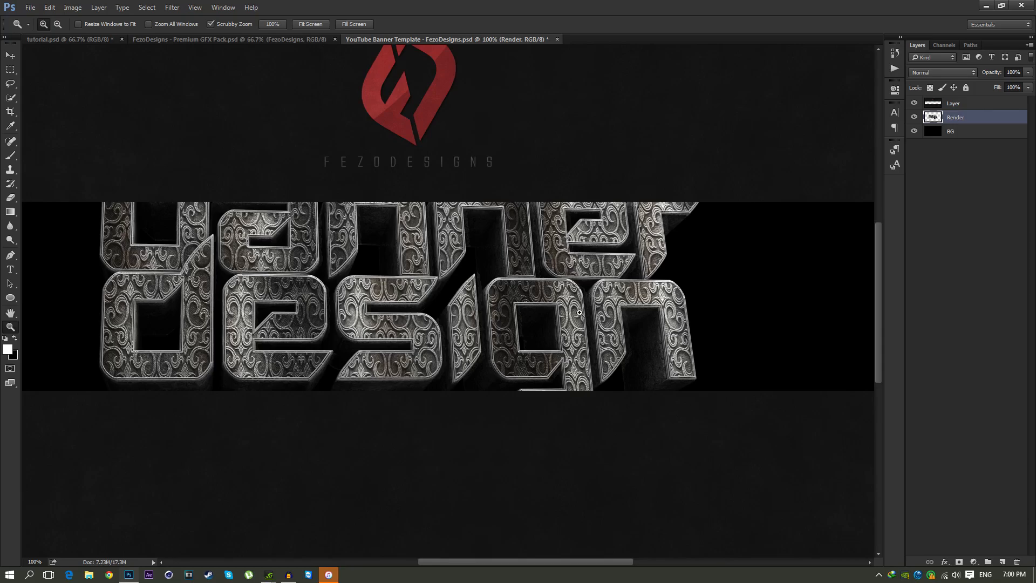
- Transform the Render lettering in one pass: scale it to about 64%, rotate it about -1.6° and fit it inside the black strip
key(ctrl+t)
drag(704, 133, 593, 189)
drag(516, 300, 540, 315)
drag(614, 205, 620, 203)
drag(618, 428, 626, 426)
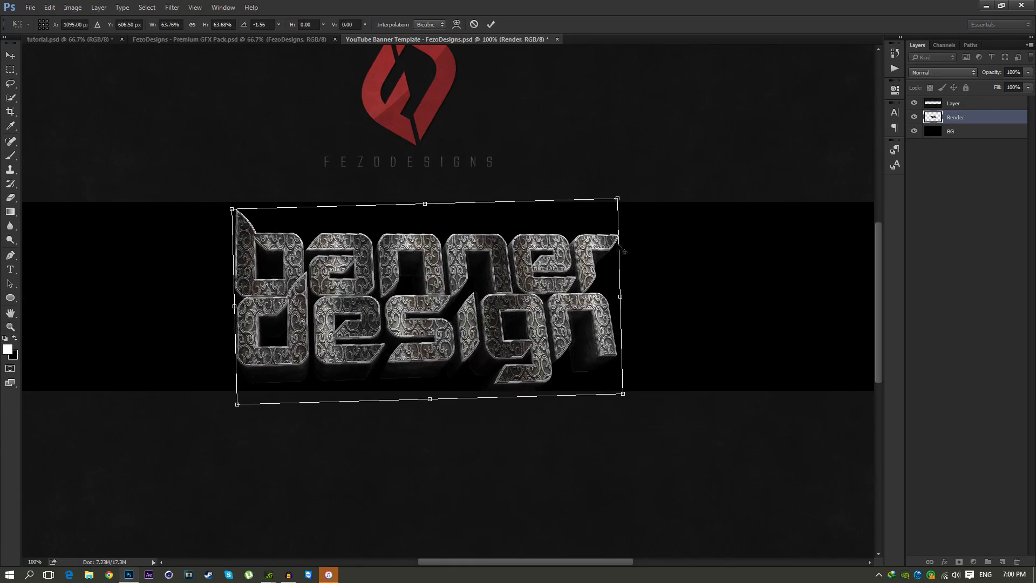
drag(620, 199, 623, 198)
drag(553, 277, 557, 276)
key(Return)
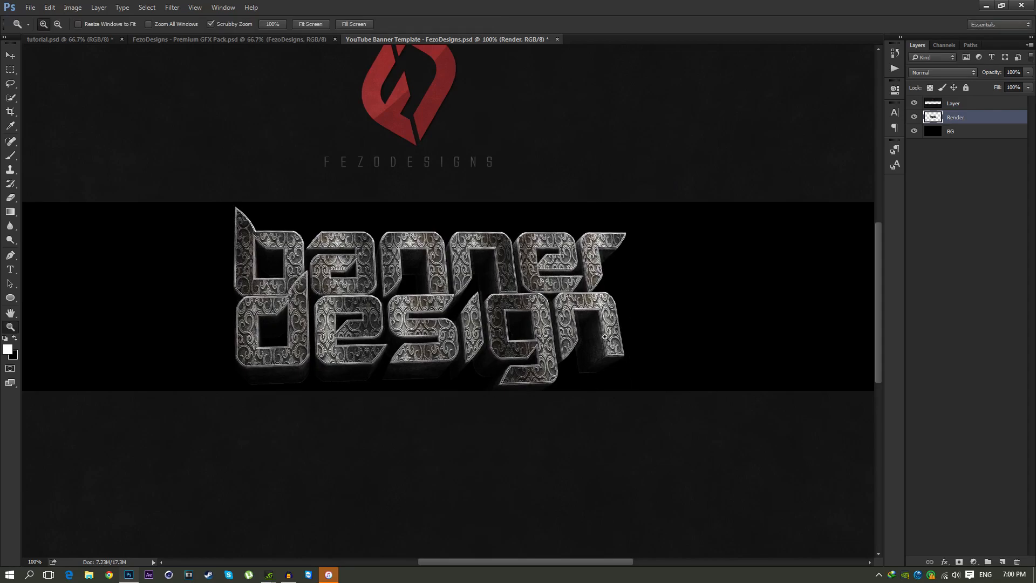
- Compare with tutorial.psd, then align the Render lettering to the horizontal and vertical centre of the canvas and clear the selection
key(z)
drag(546, 315, 415, 301)
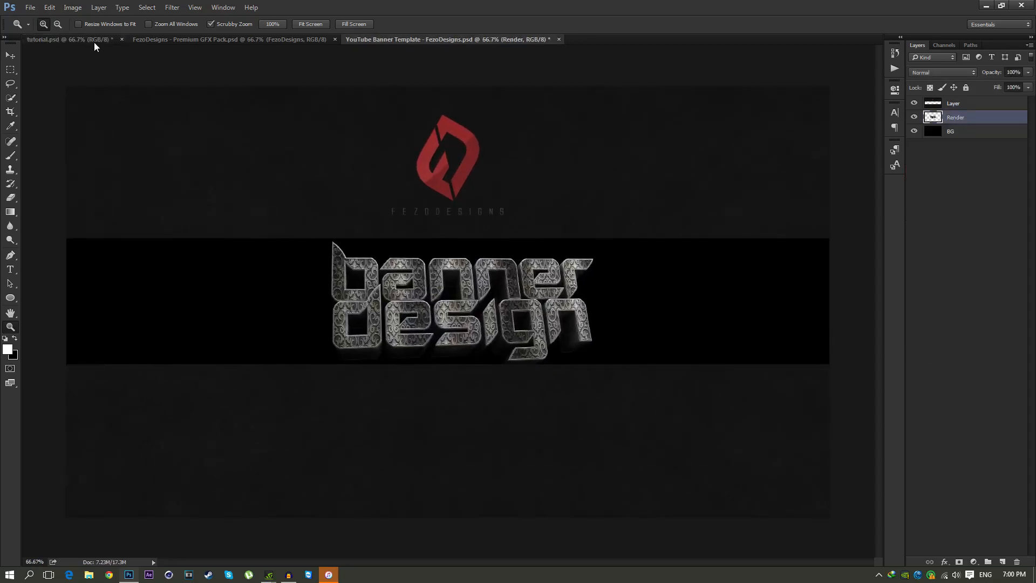
click(96, 41)
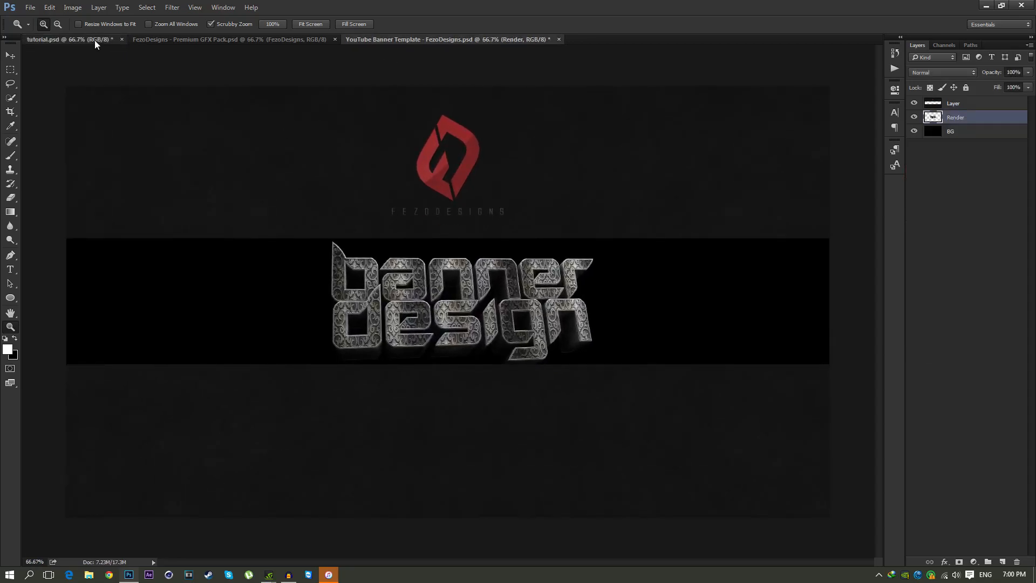
click(474, 39)
key(v)
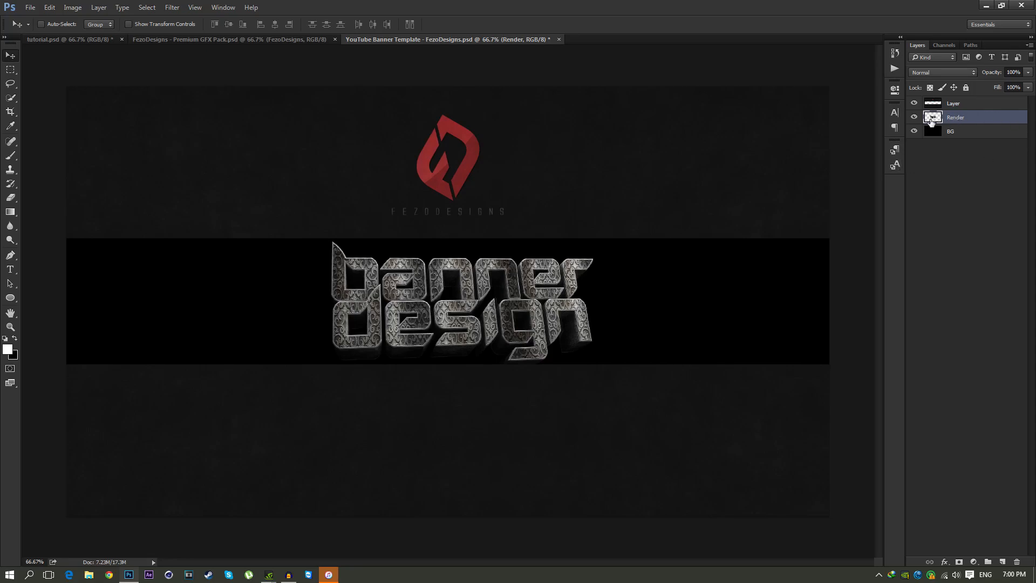
key(ctrl+a)
click(228, 25)
click(277, 27)
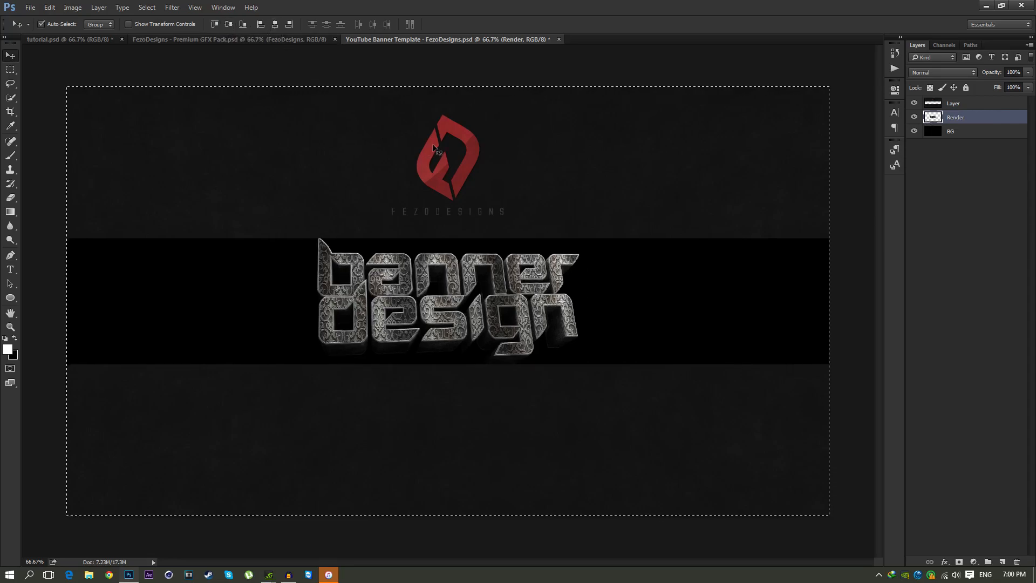
key(ctrl+d)
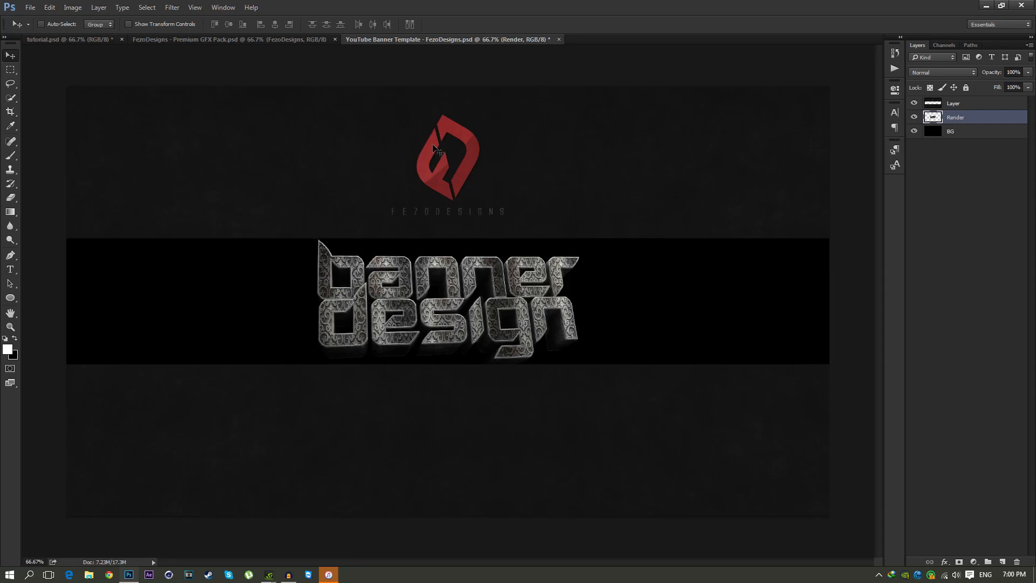
- Check the reference in tutorial.psd, then duplicate the Render layer and place the copy beneath the original
click(103, 40)
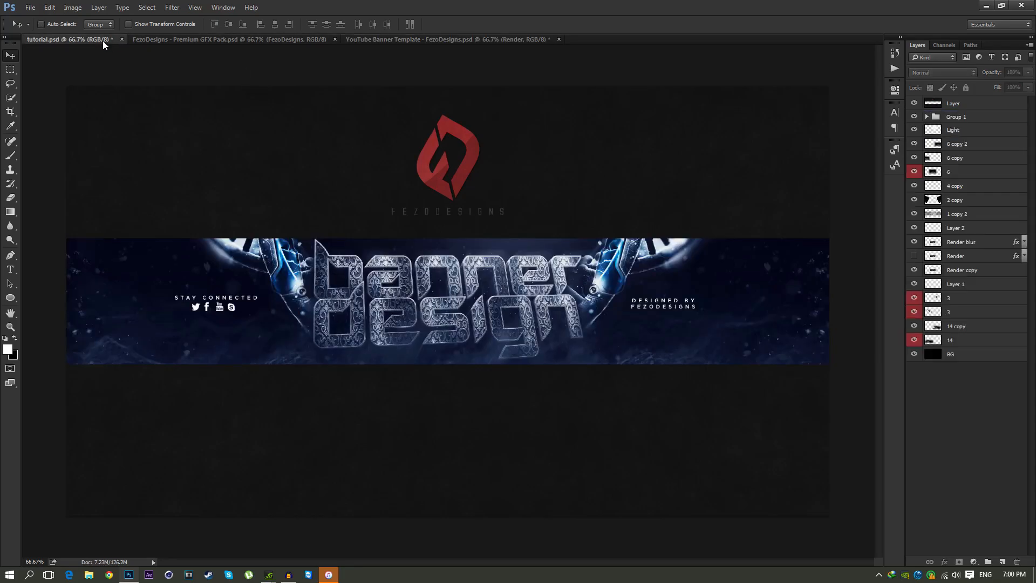
click(413, 39)
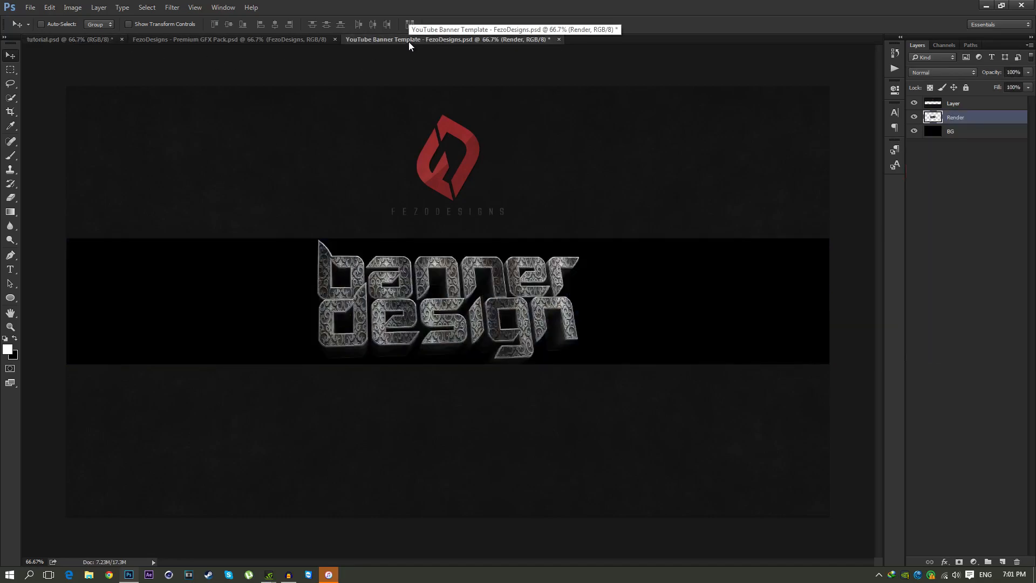
click(103, 38)
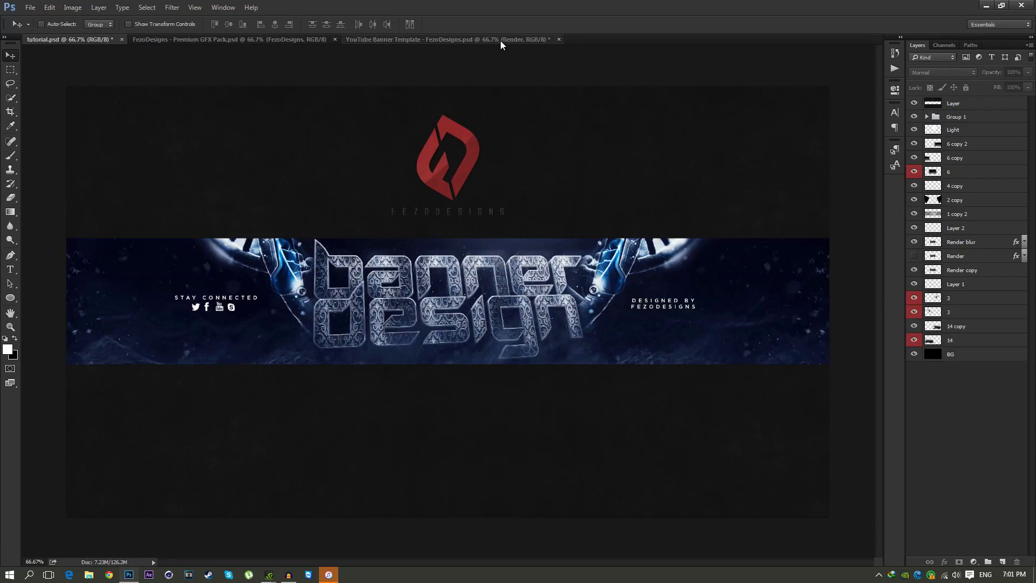
click(500, 40)
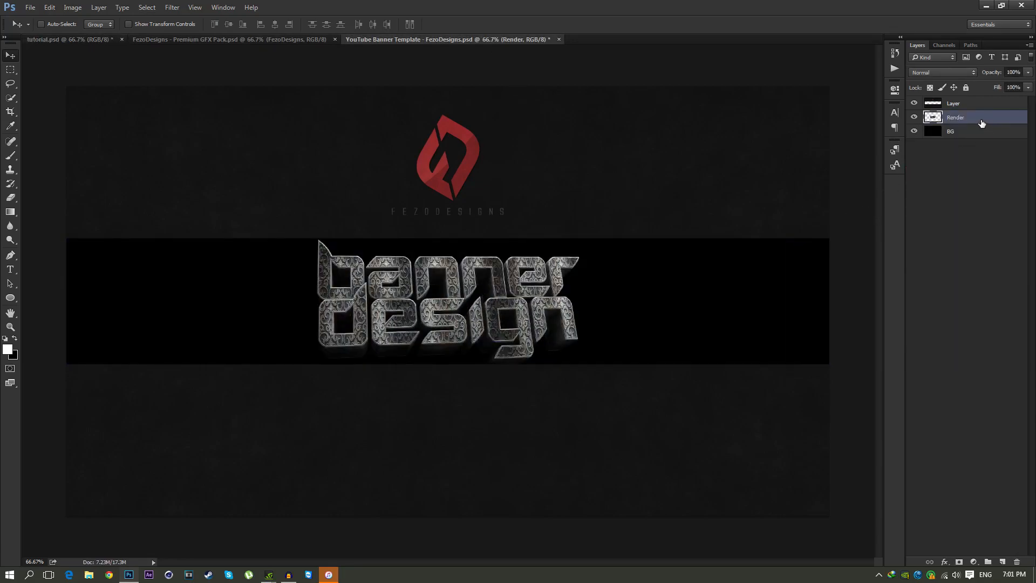
key(ctrl+j)
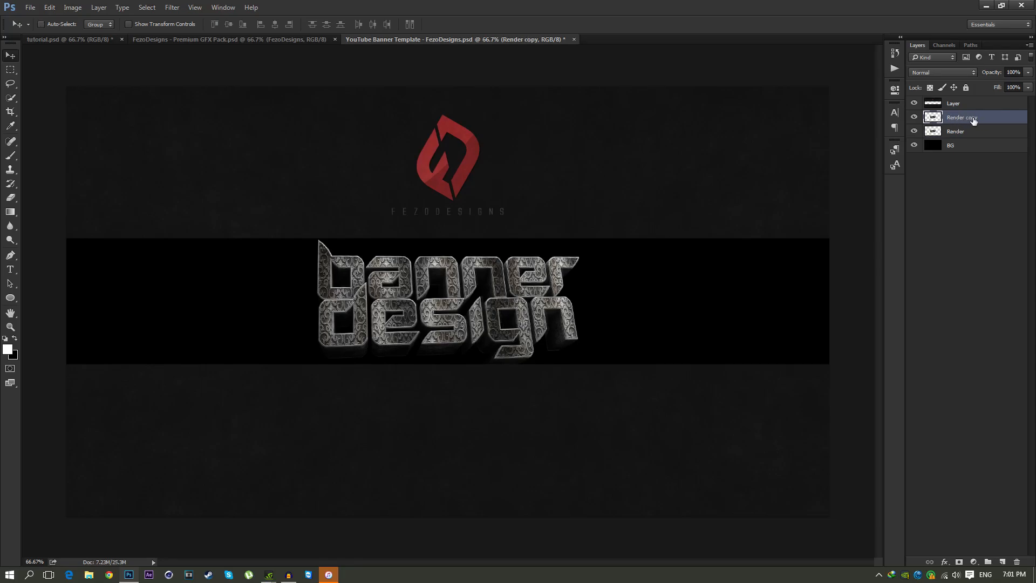
drag(973, 122, 962, 135)
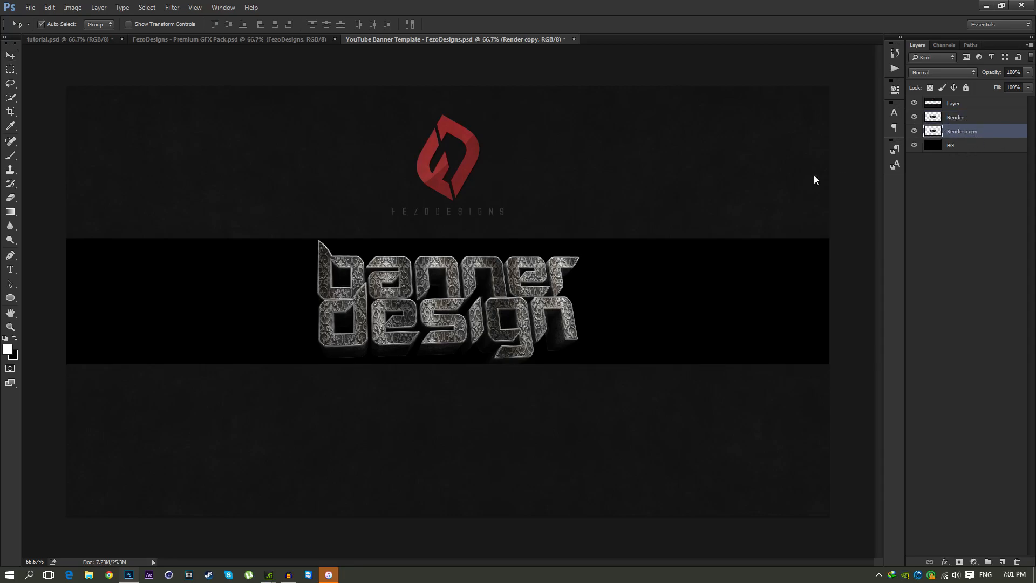
- Enlarge the Render copy slightly so that its edges extend beyond the original lettering
key(ctrl+t)
drag(581, 235, 587, 232)
key(Return)
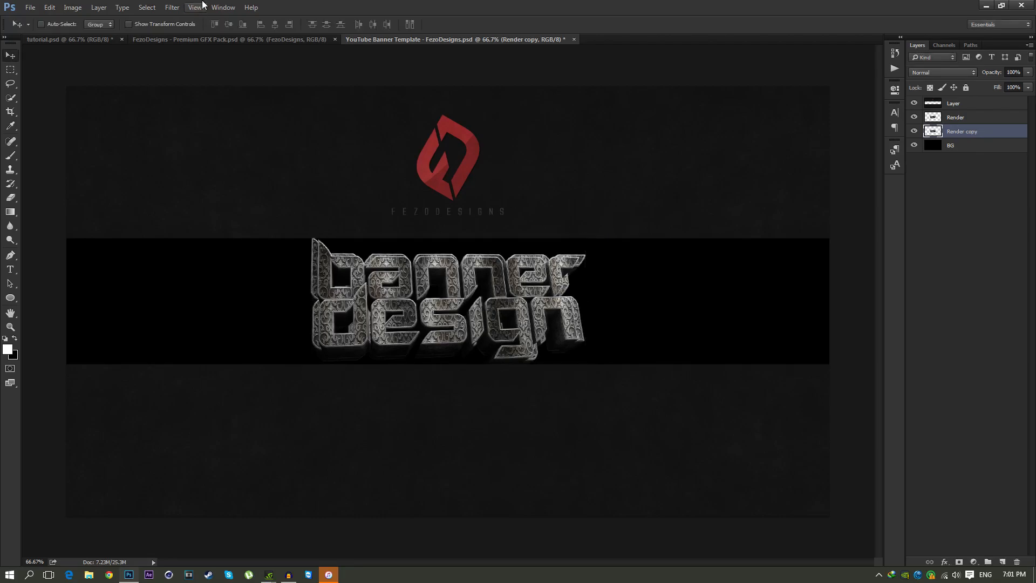
- Apply a Radial Blur to the Render copy with amount 20, Zoom method and Best quality
click(177, 8)
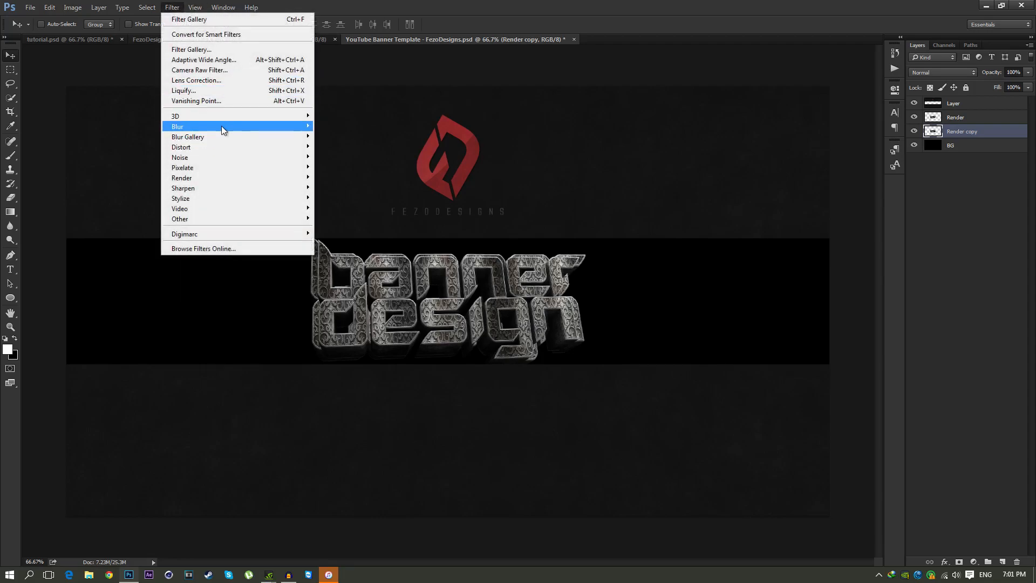
mouse_move(261, 127)
click(345, 198)
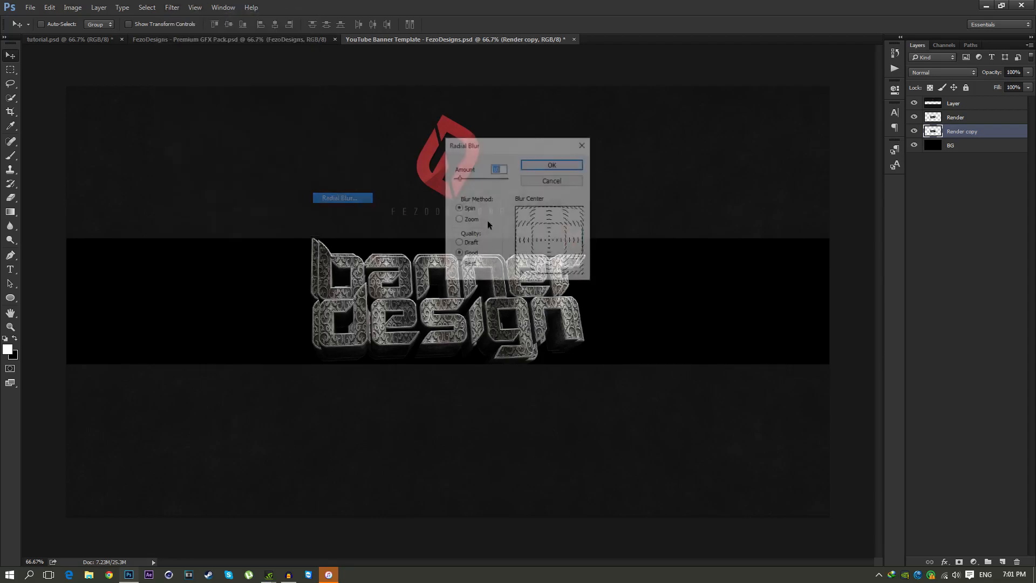
text(20)
click(472, 225)
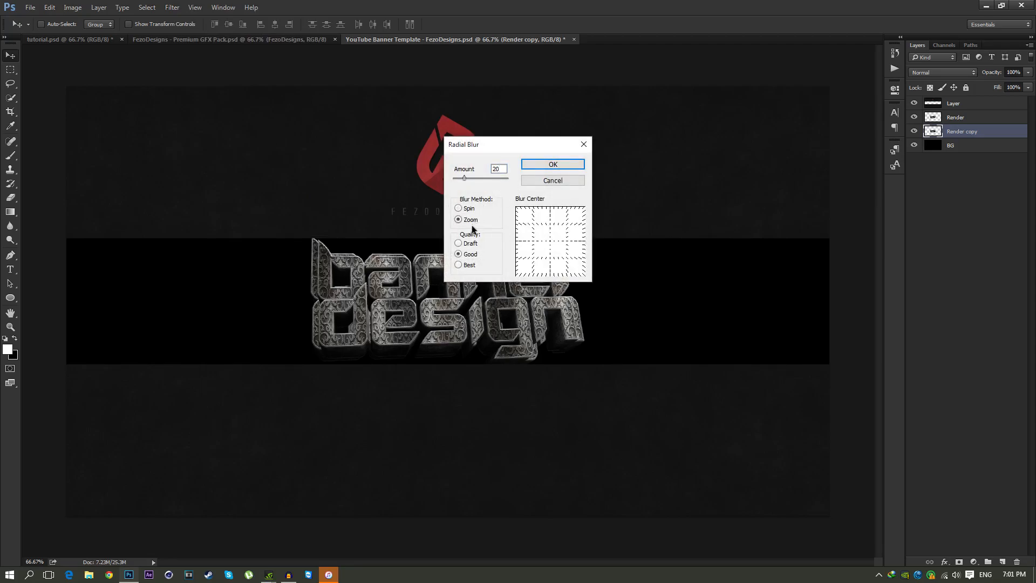
click(458, 265)
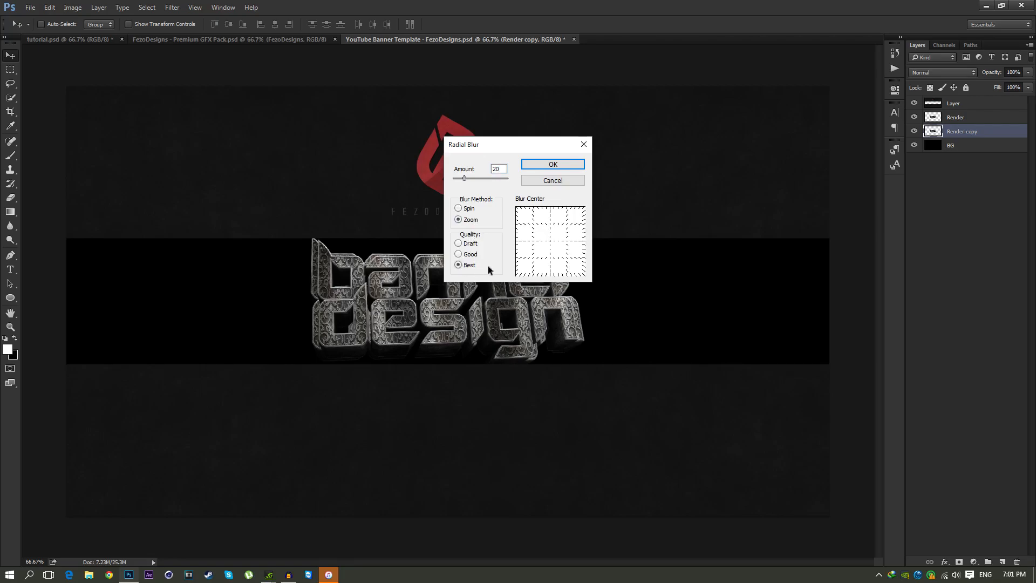
click(552, 166)
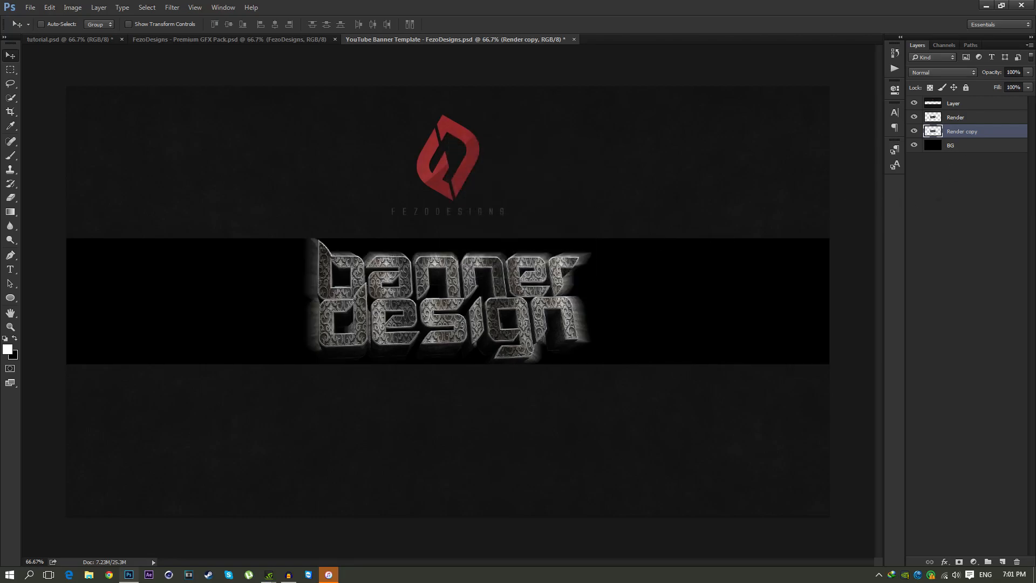
- Set the Render copy layer's opacity to 50%
click(1021, 72)
text(50)
key(Return)
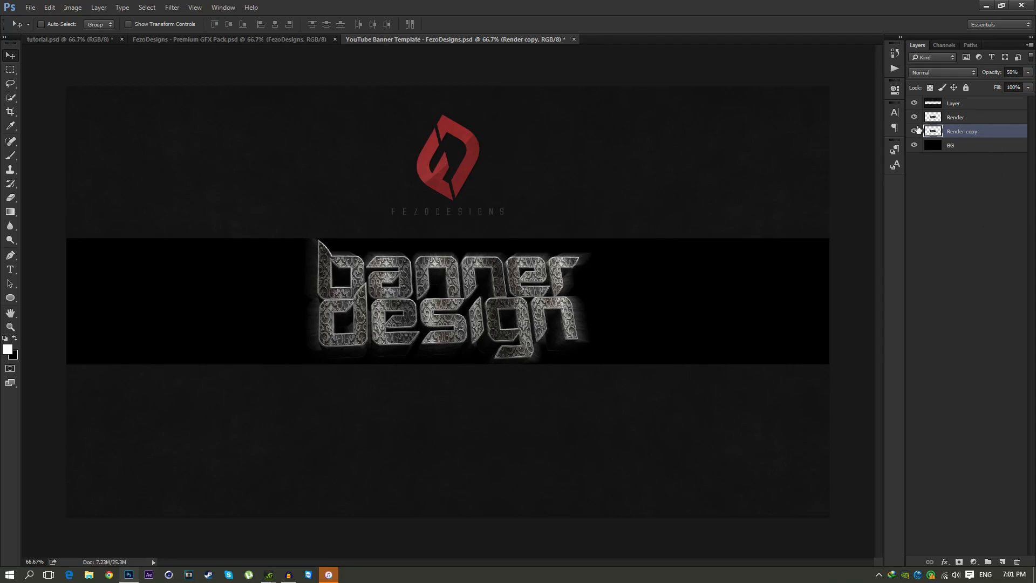
- Create a new layer group directly above the Render layer and name it "CC"
click(971, 119)
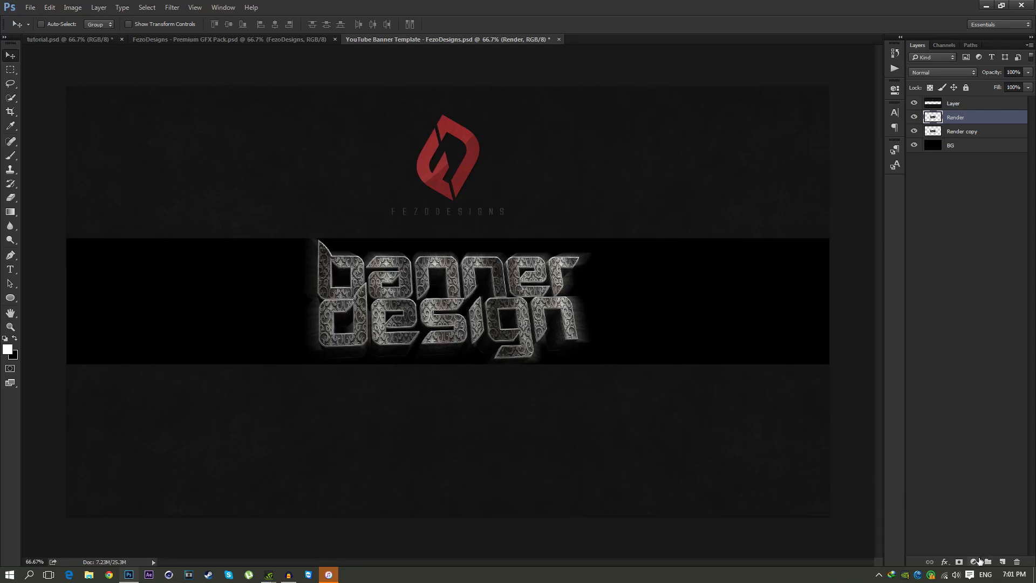
click(988, 562)
double_click(955, 116)
text(CC)
key(Return)
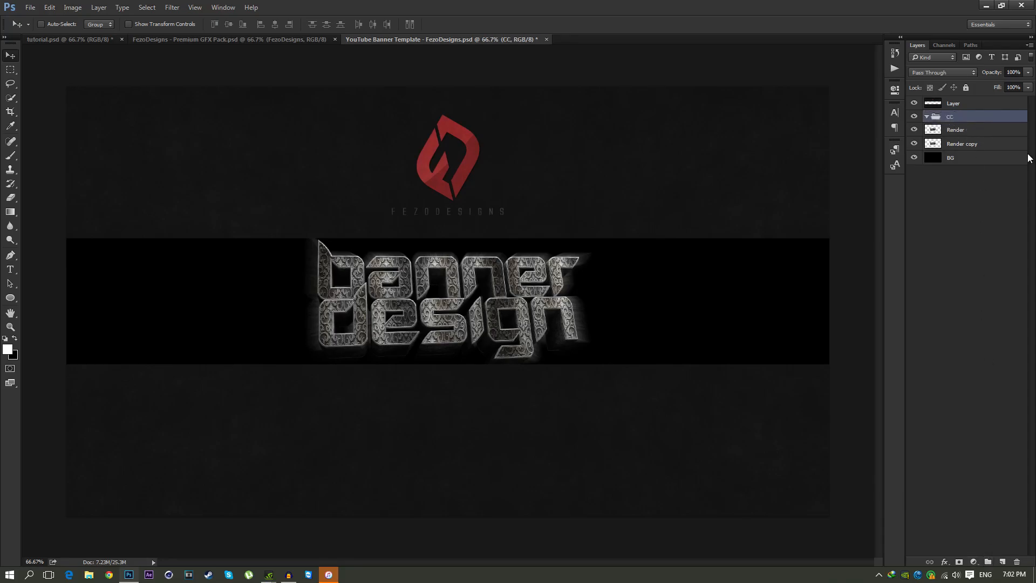
- Add a reversed black-to-white Gradient Map adjustment layer inside the CC group
click(972, 561)
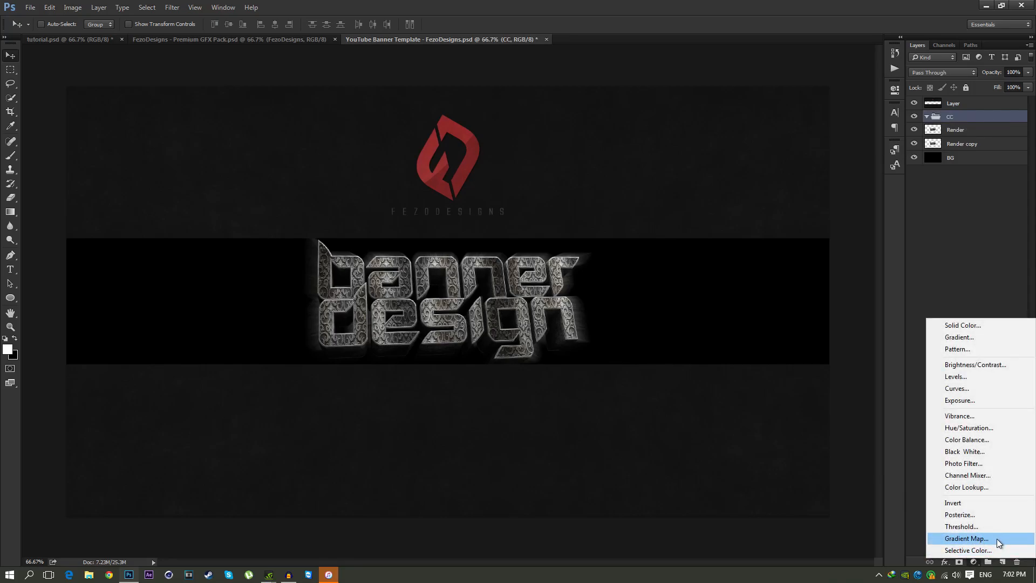
click(996, 538)
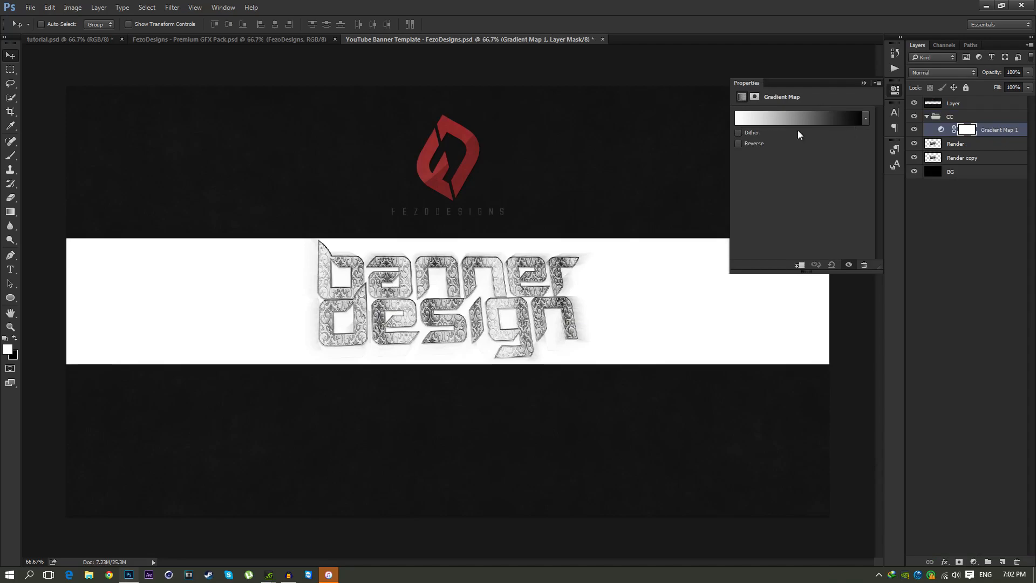
click(739, 143)
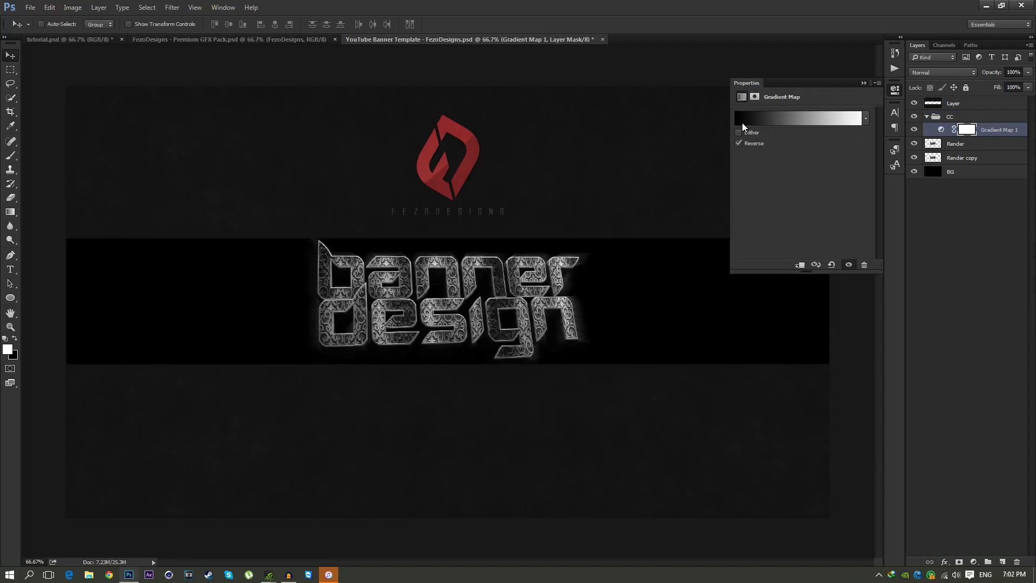
click(870, 82)
- Set the first gradient map layer to Overlay blending at 35% opacity
click(953, 74)
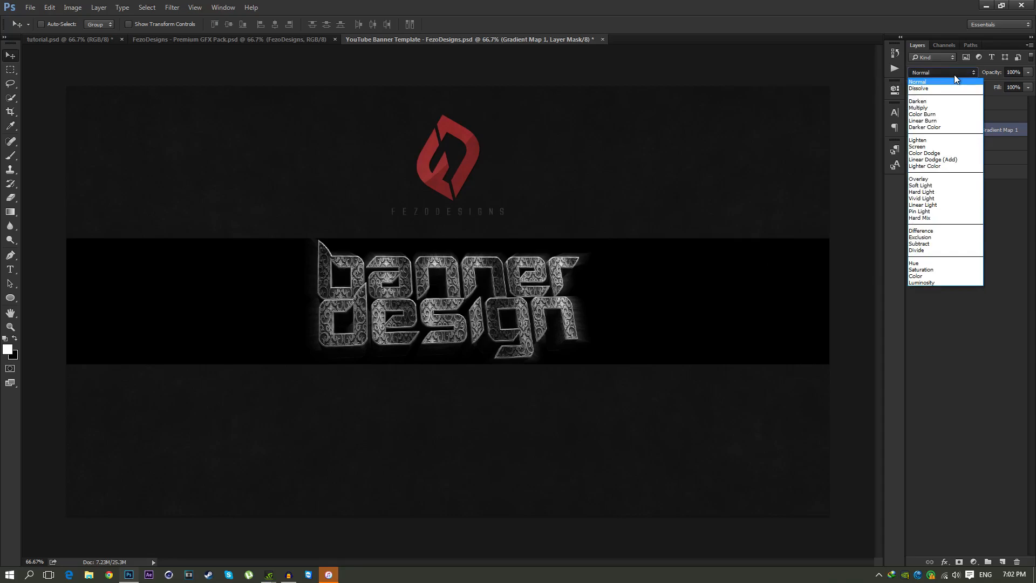
click(919, 178)
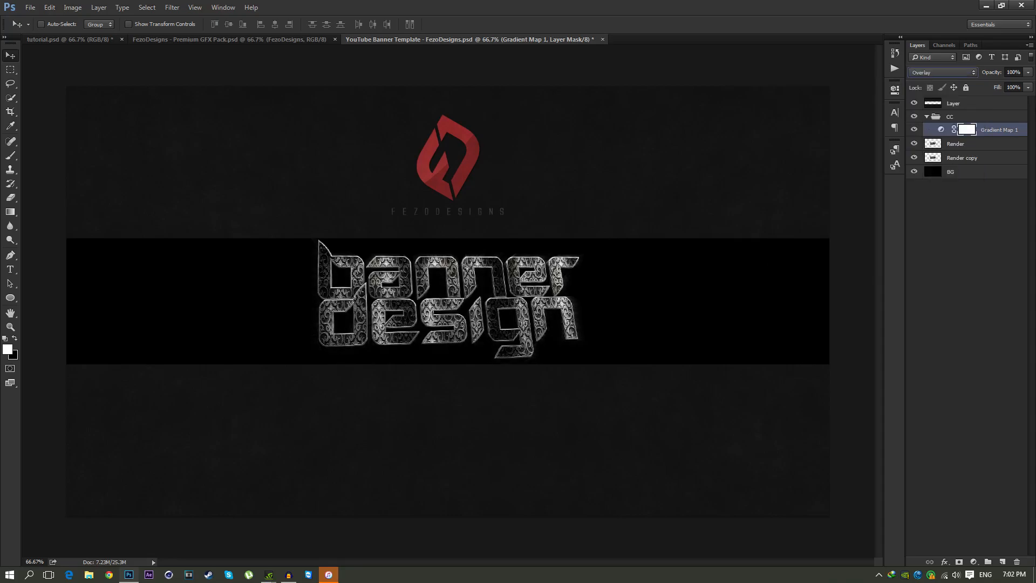
click(1021, 72)
text(35)
key(Return)
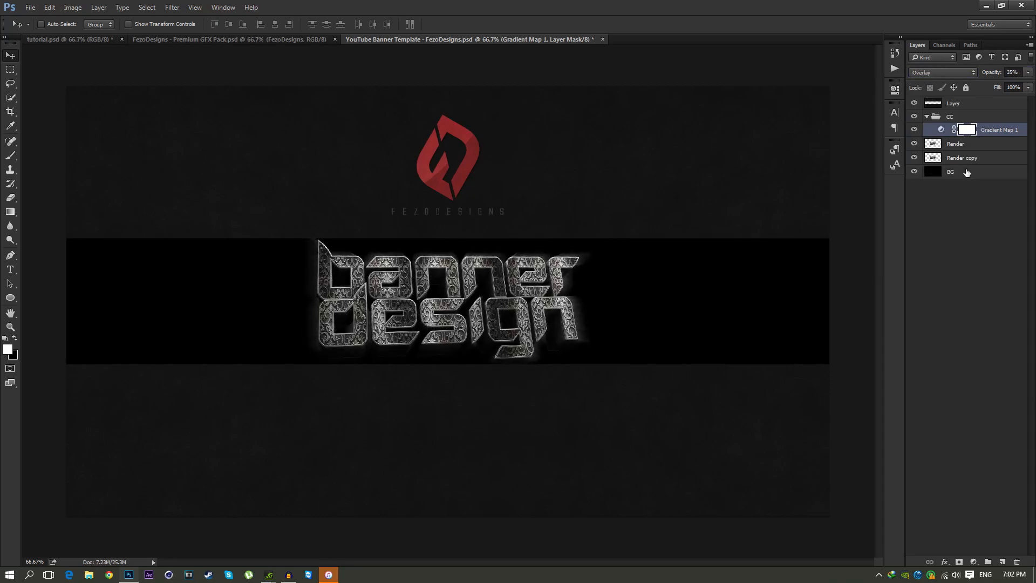
- Add a second reversed Gradient Map above the first and change its white stop to blue #0f7ff2
click(976, 562)
click(989, 545)
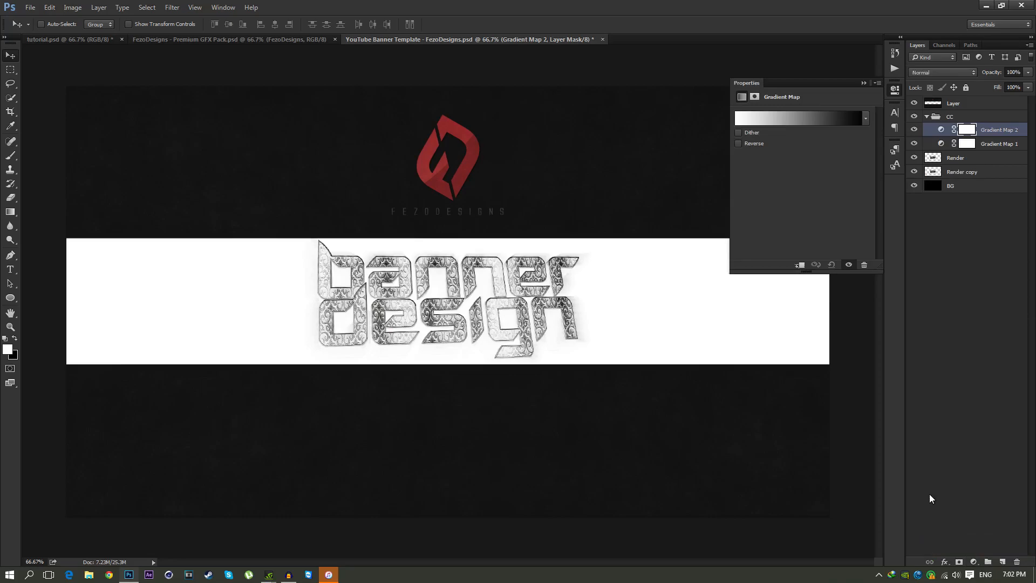
click(740, 142)
click(742, 121)
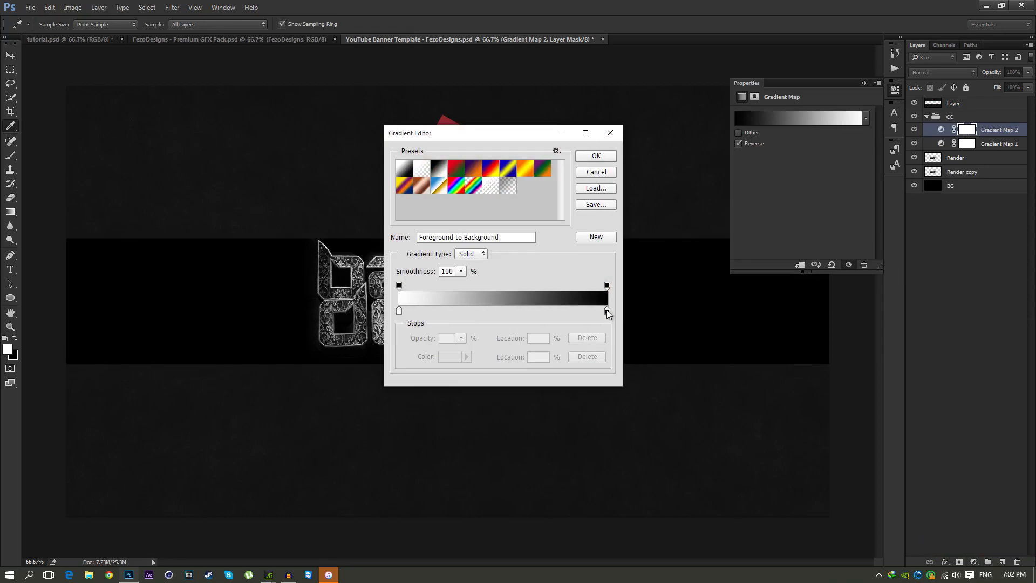
double_click(399, 311)
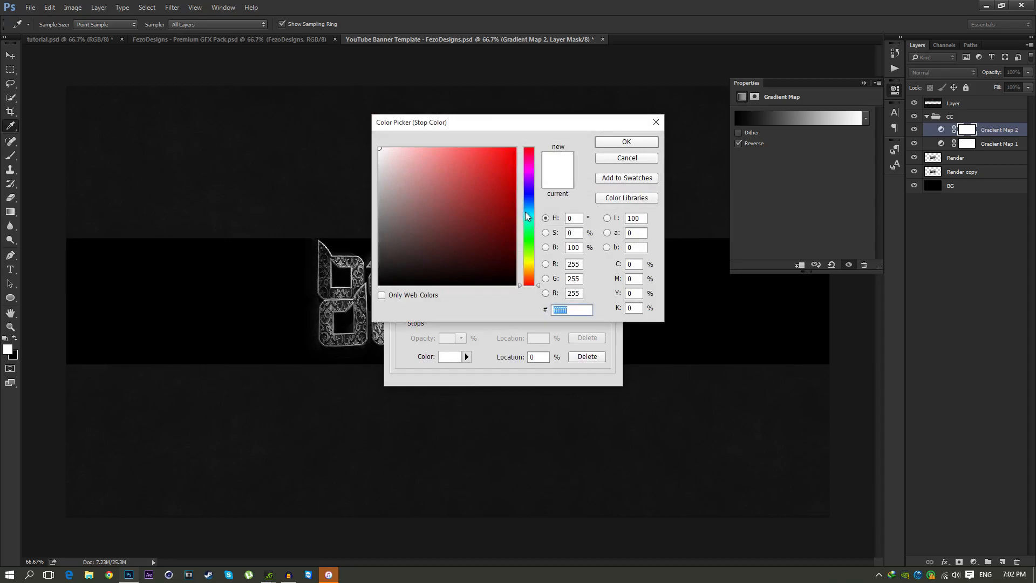
click(530, 205)
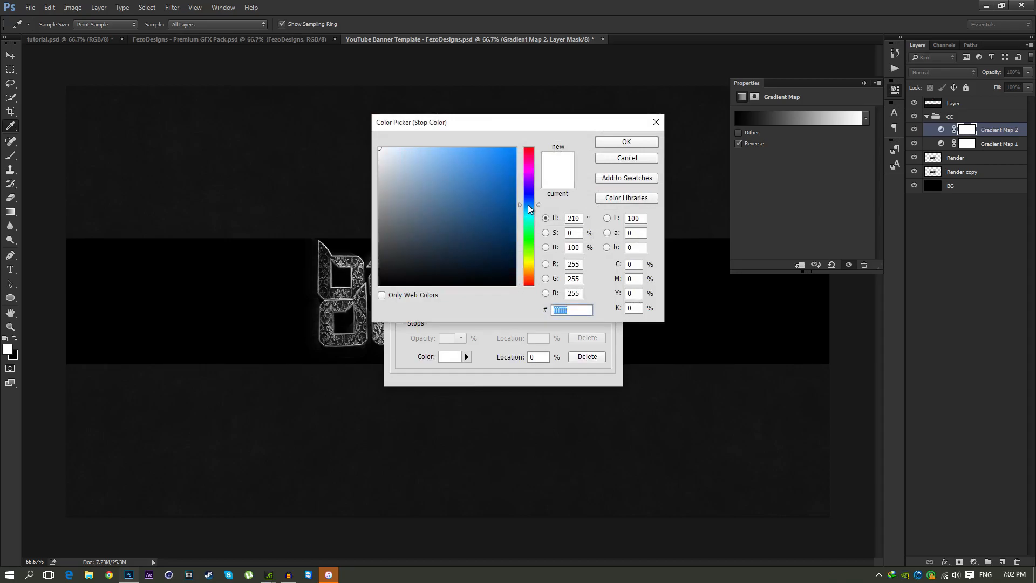
click(507, 154)
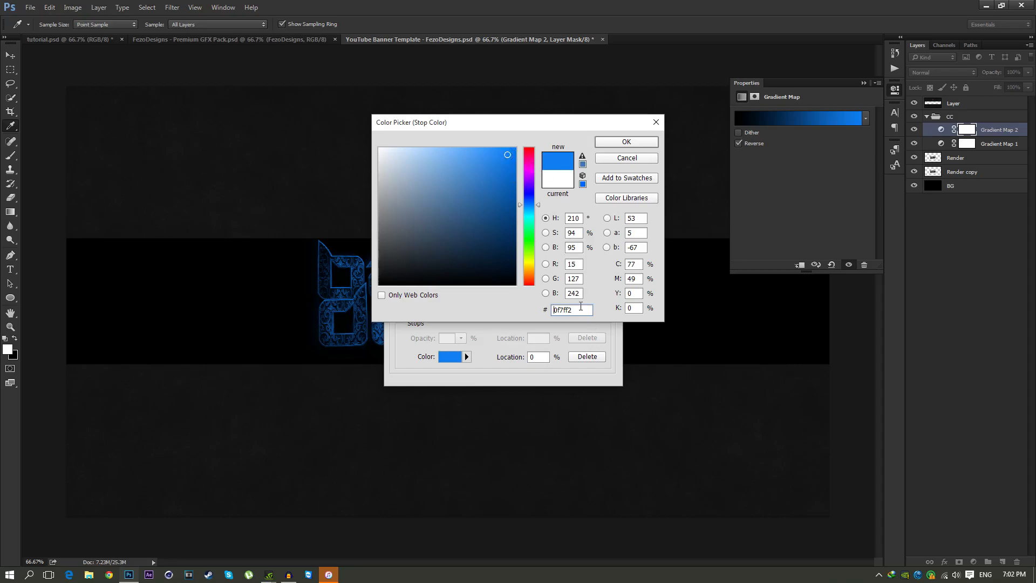
click(621, 144)
click(595, 156)
key(v)
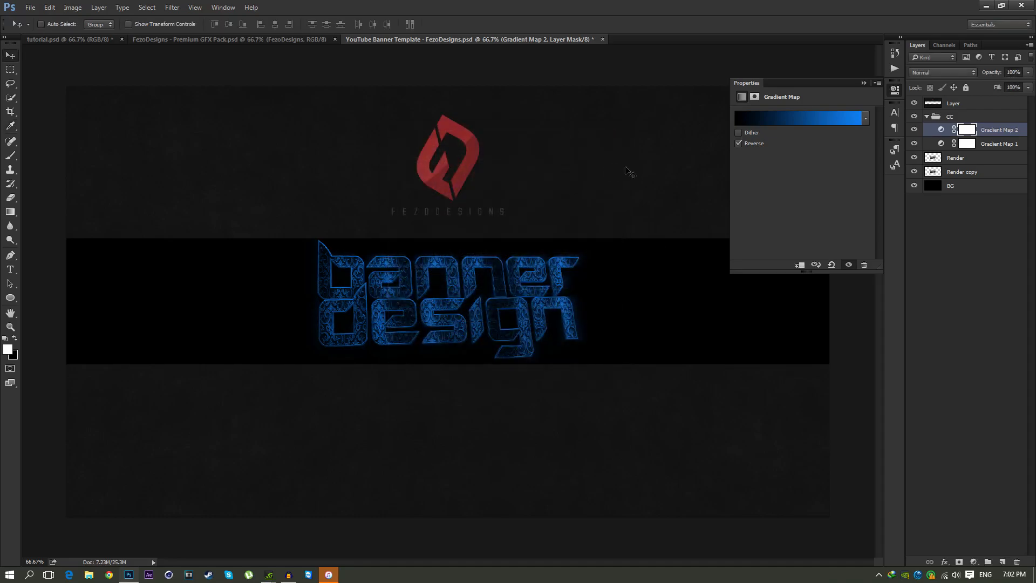
- Set the blue gradient map layer's blend mode to Hue
click(863, 83)
click(944, 72)
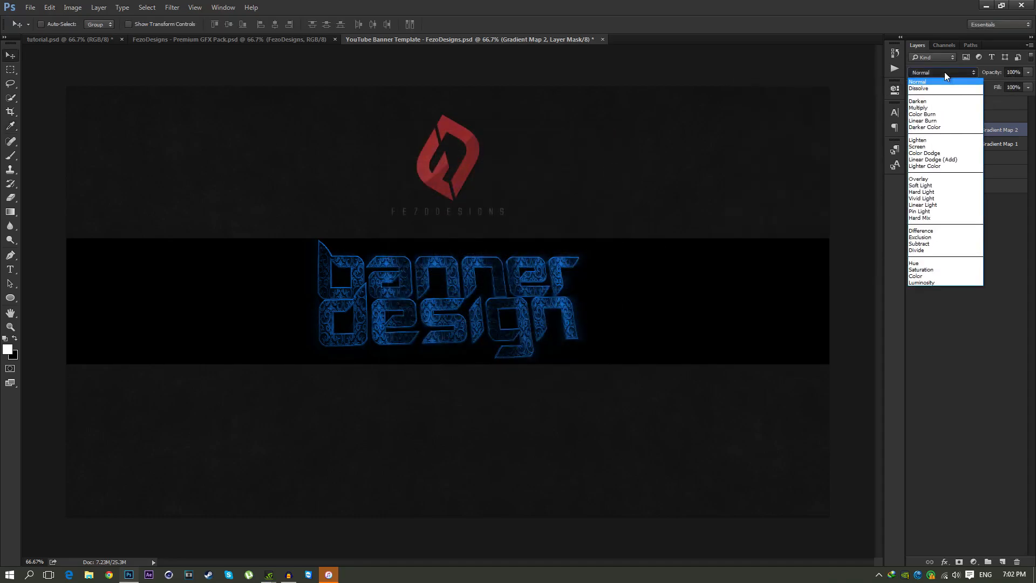
click(914, 263)
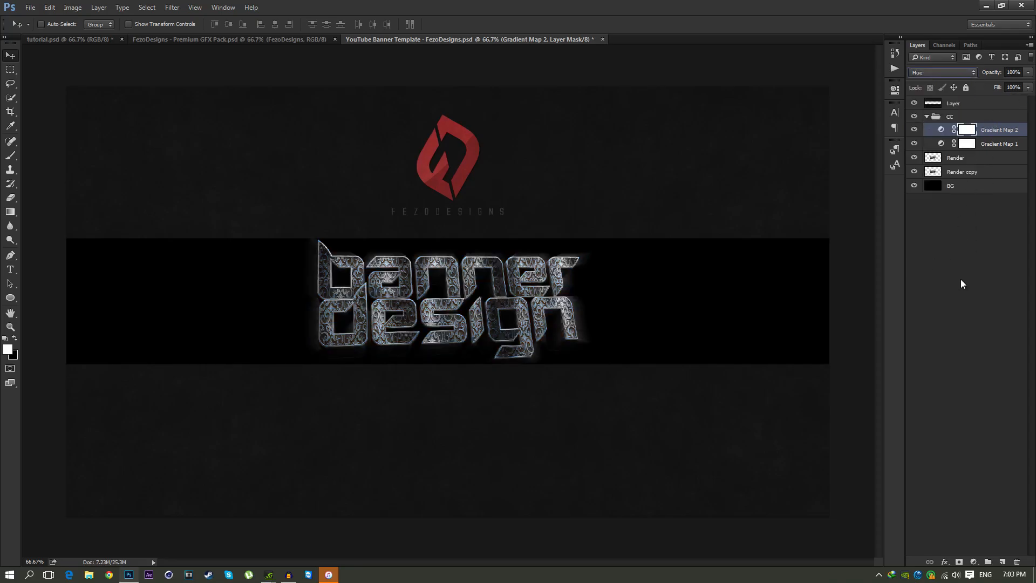
- Add a Curves adjustment layer and bend the RGB curve into a gentle S with darker shadows and brighter highlights
click(974, 562)
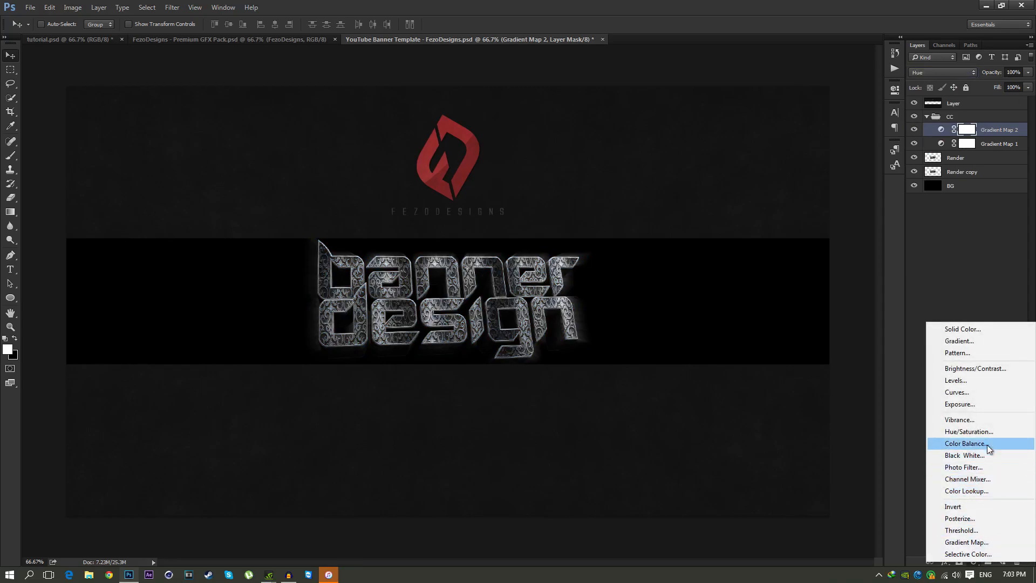
click(961, 391)
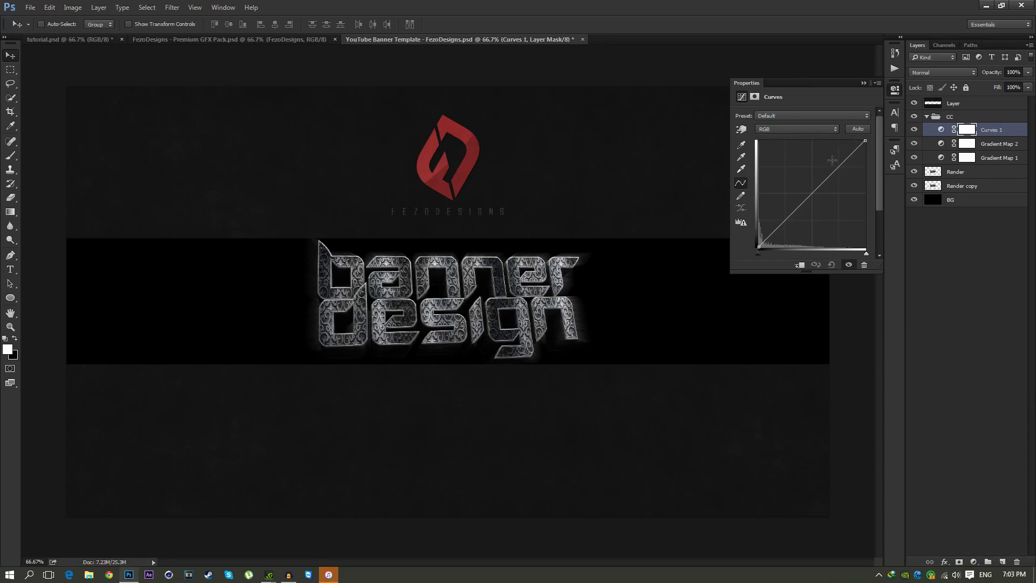
click(785, 219)
click(839, 165)
drag(786, 220, 788, 222)
drag(839, 166, 838, 163)
drag(787, 223, 788, 223)
- In the Curves adjustment's Blue channel, raise the shadow end point slightly and shift the highlight end point inward
click(775, 132)
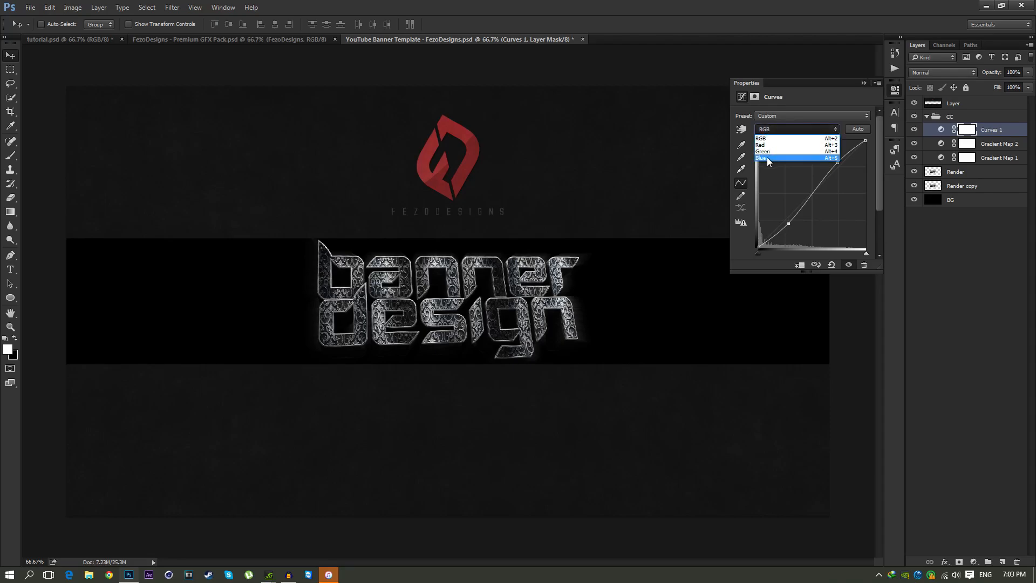
click(766, 157)
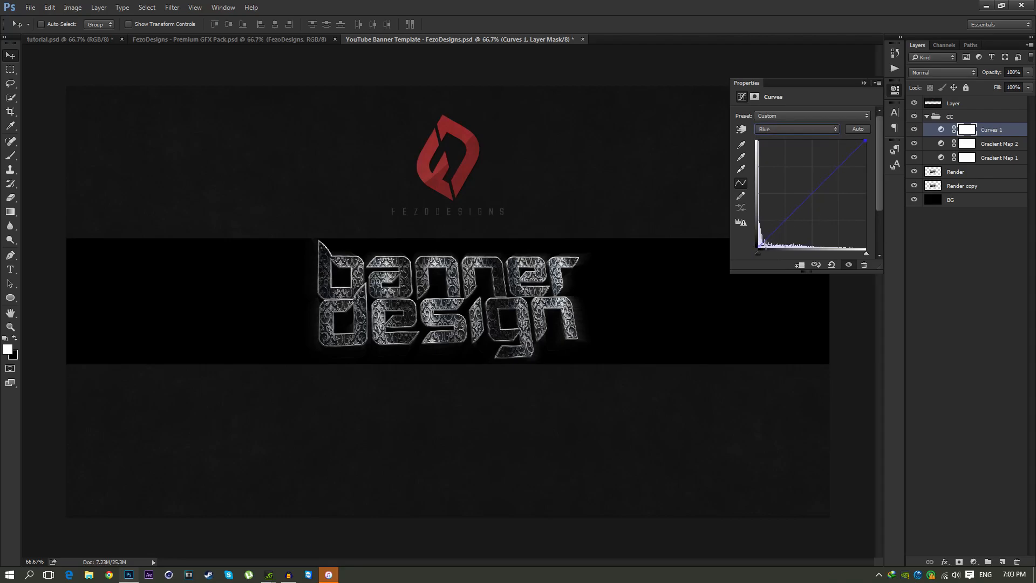
drag(756, 245, 743, 238)
drag(865, 140, 862, 131)
- Set the Curves adjustment layer's opacity to 75%
click(863, 82)
click(1013, 72)
text(75)
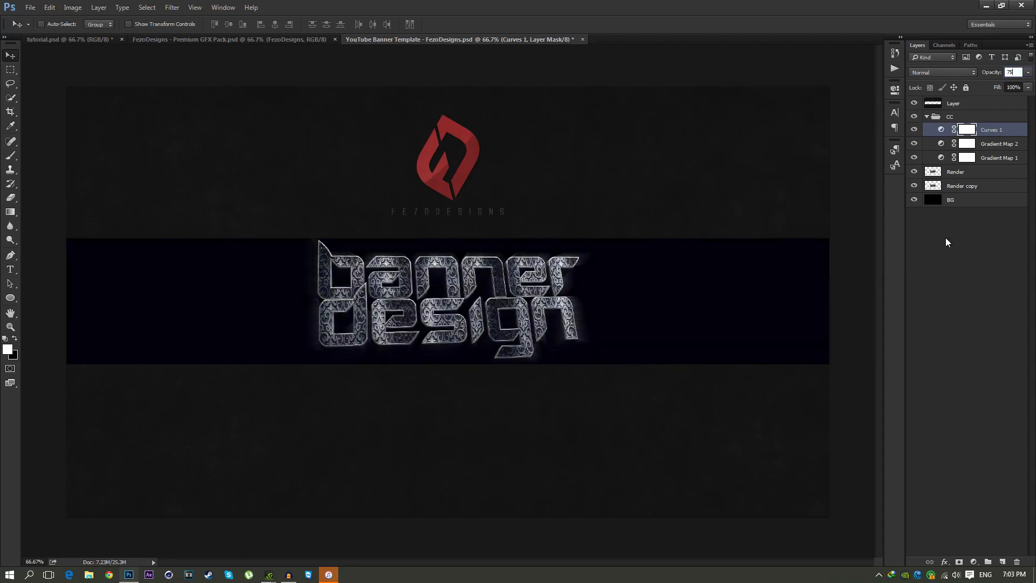
key(Return)
- Add a Vibrance adjustment layer above the curves with vibrance 20 and saturation 20
click(971, 561)
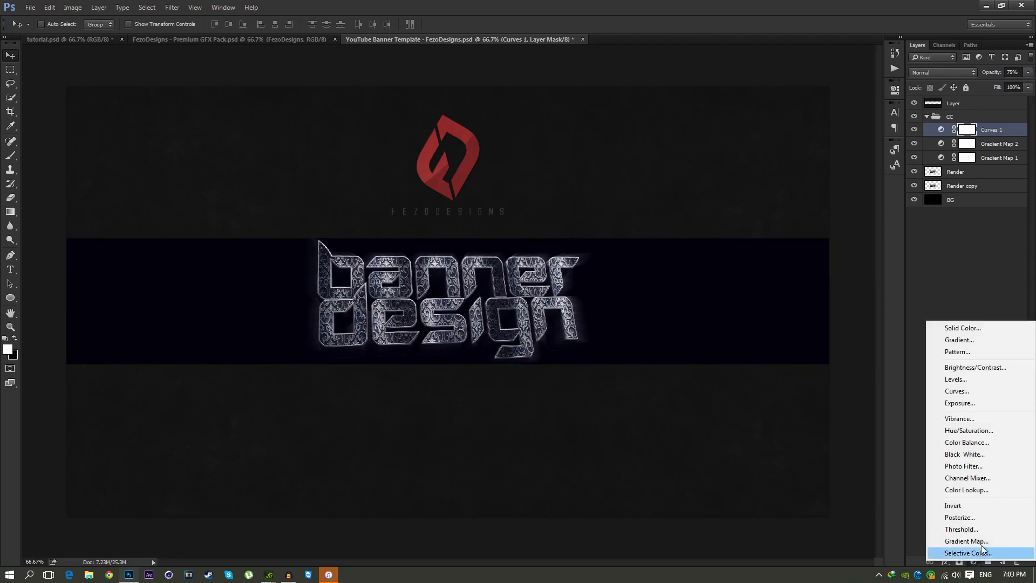
click(974, 424)
click(863, 115)
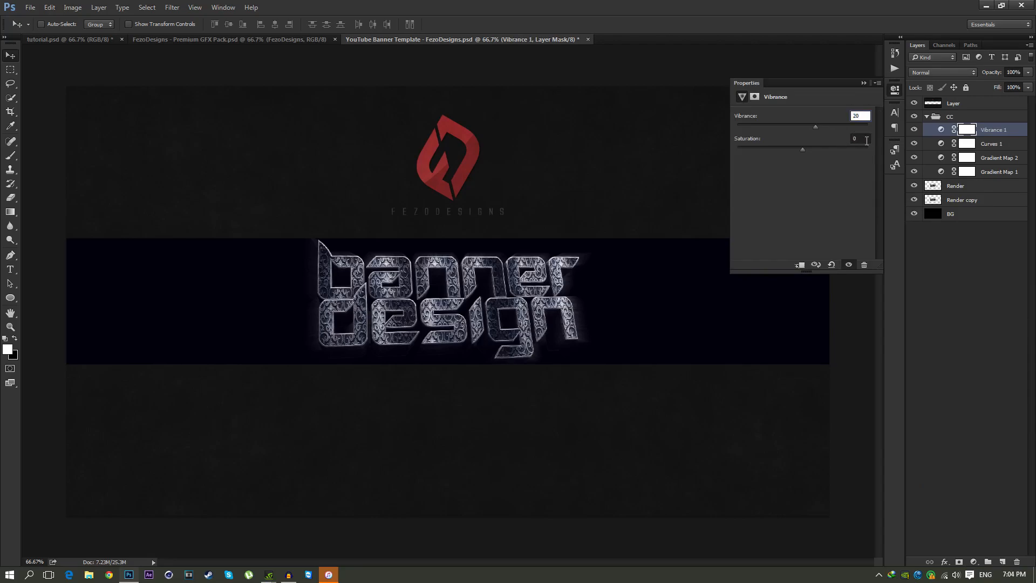
text(20)
key(Tab)
text(20)
click(864, 83)
- Add a Brightness/Contrast adjustment layer with brightness 5 and a raised contrast
click(973, 561)
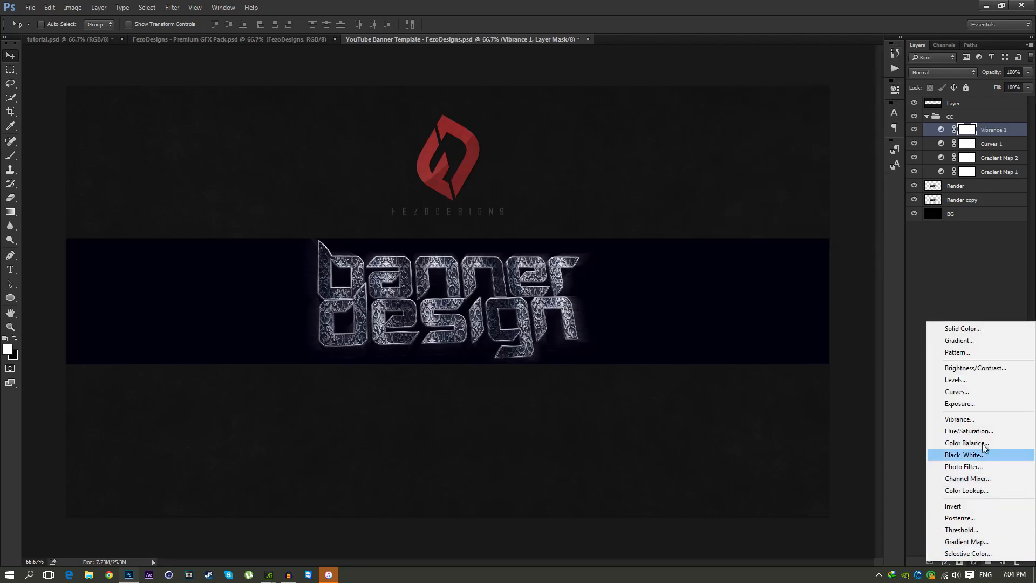
click(983, 370)
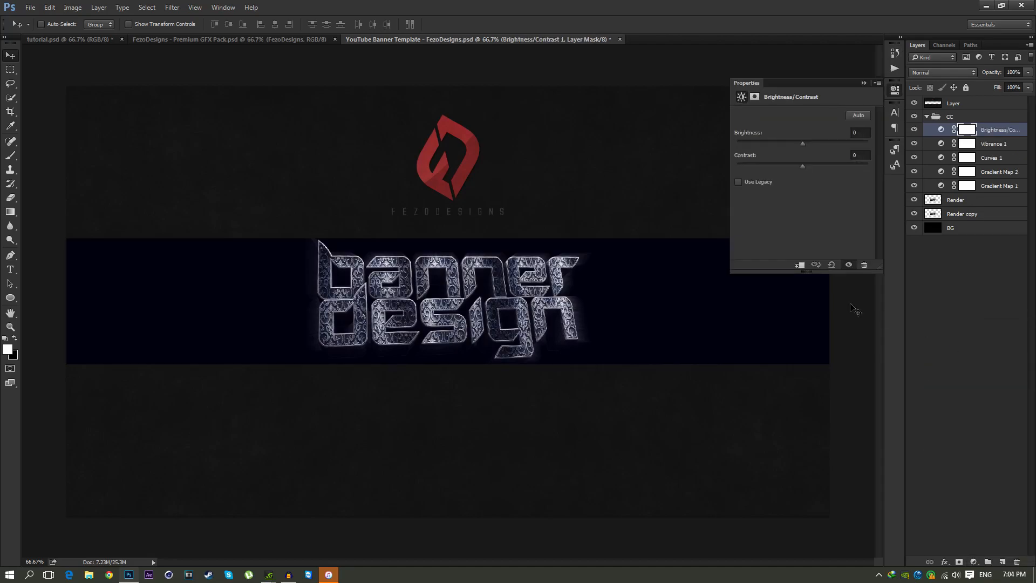
click(860, 131)
text(5)
key(Tab)
text(1015)
click(863, 84)
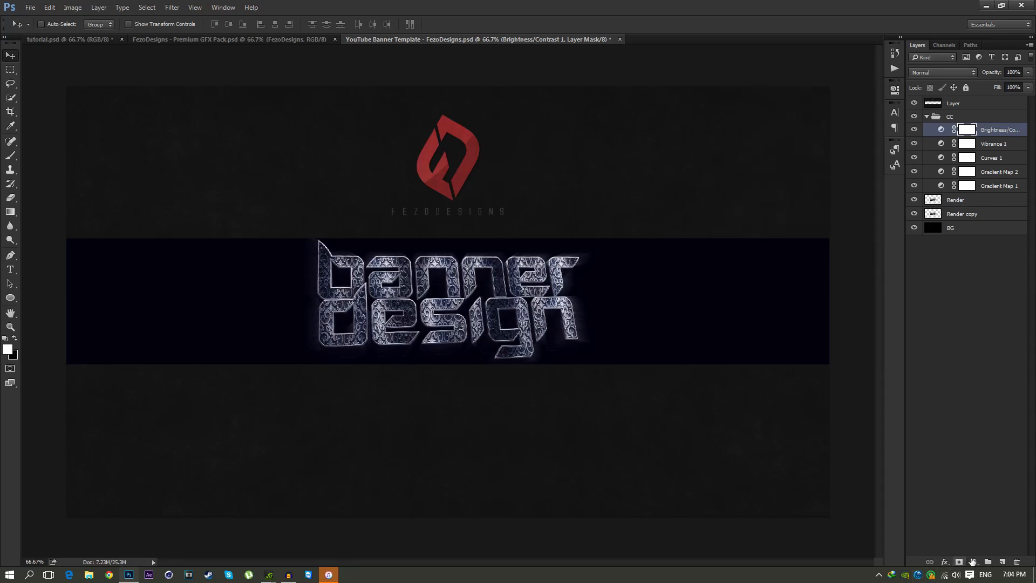
- Add a linear Gradient Fill layer at the top of the CC group, fading from blue #126bf1 to transparent at 90°
click(974, 561)
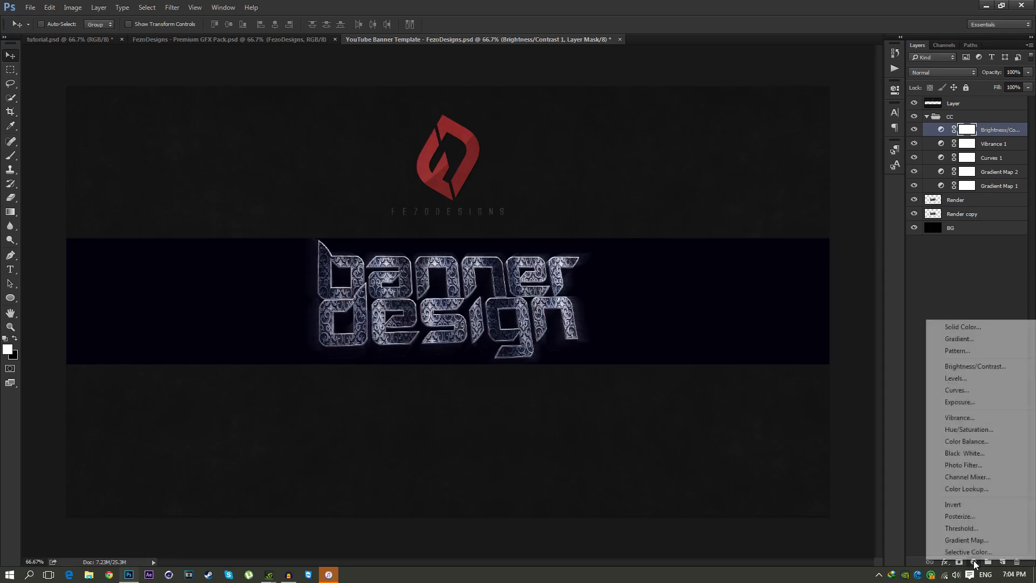
click(957, 340)
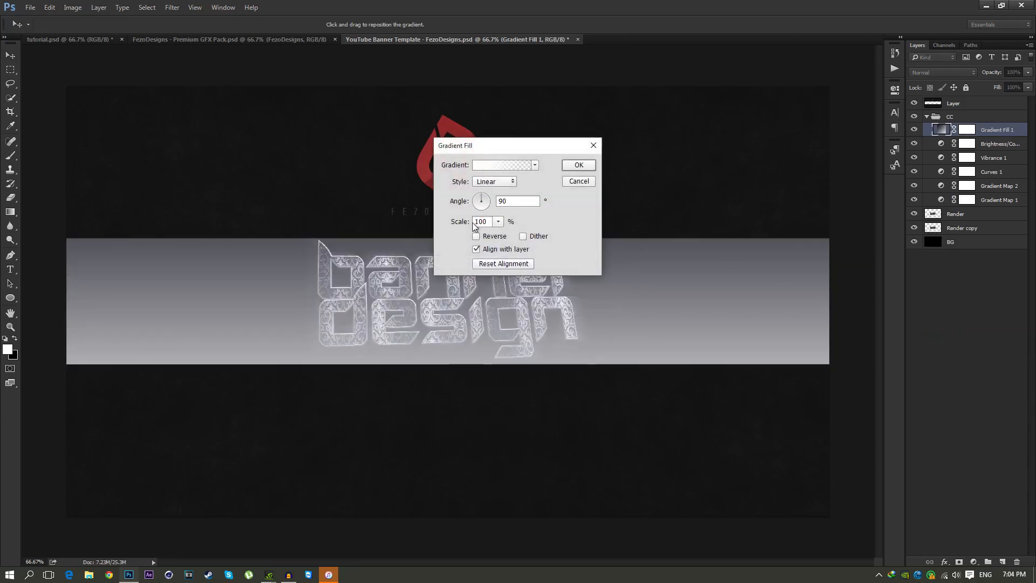
click(485, 166)
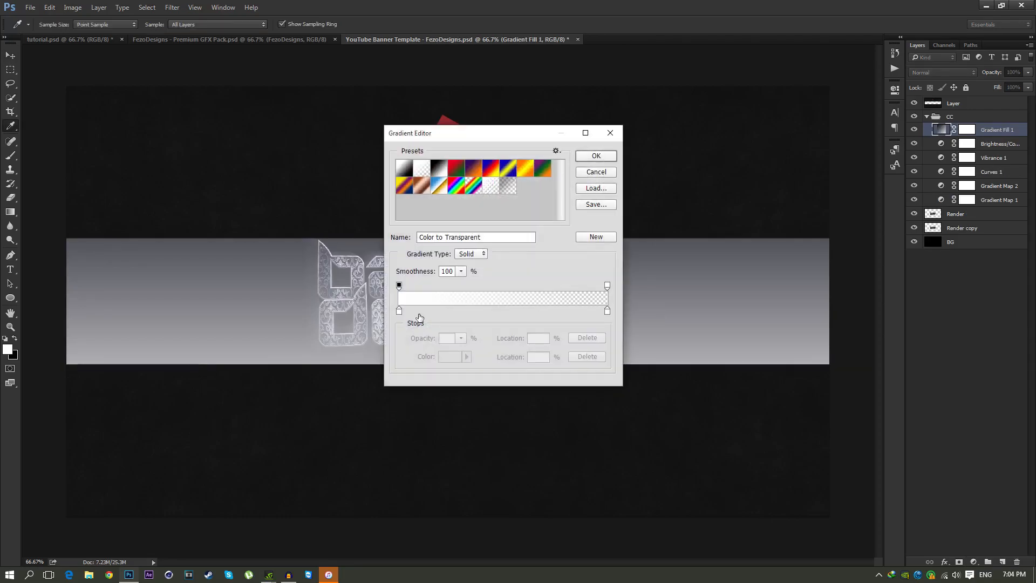
double_click(399, 311)
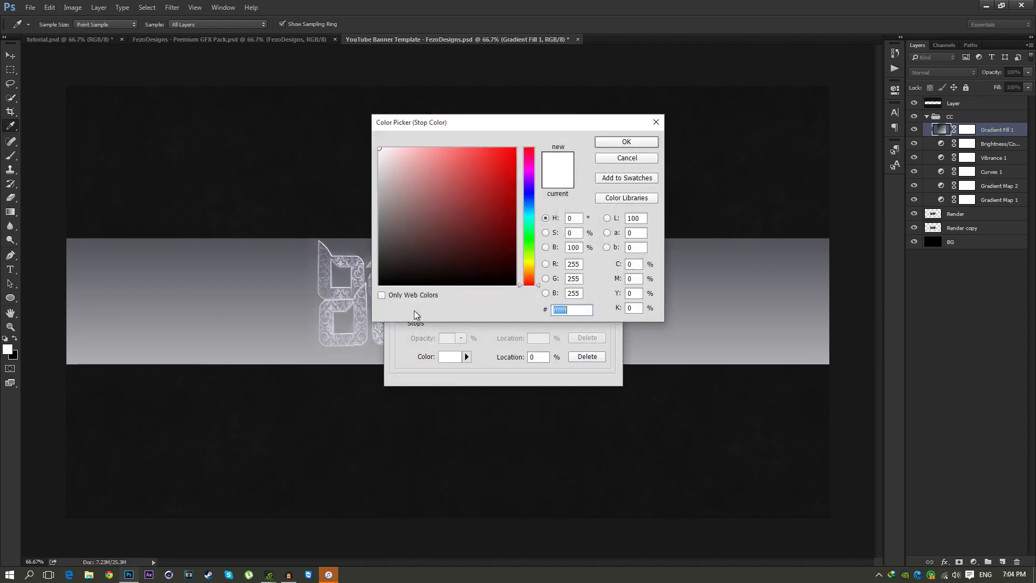
click(529, 203)
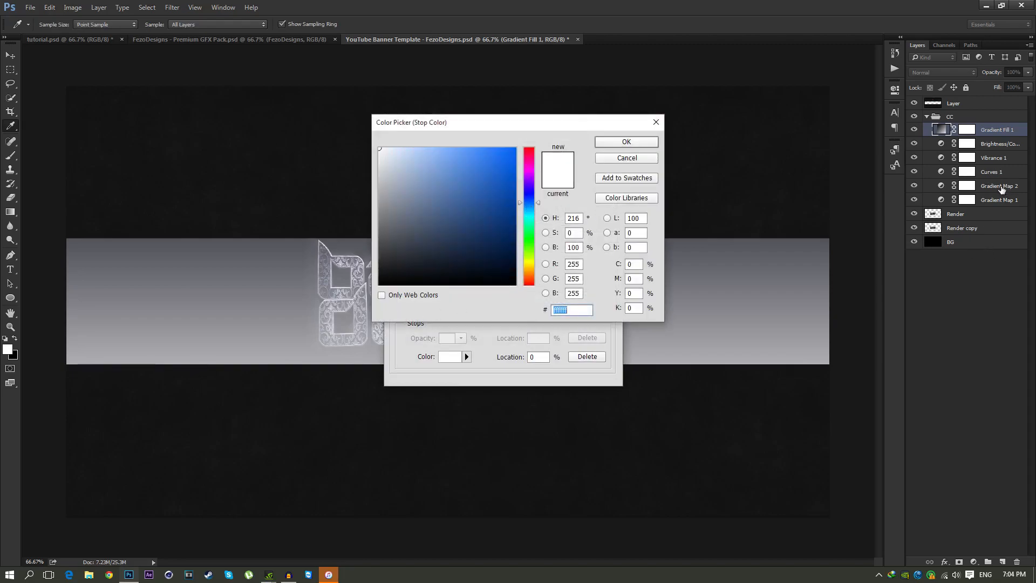
click(506, 157)
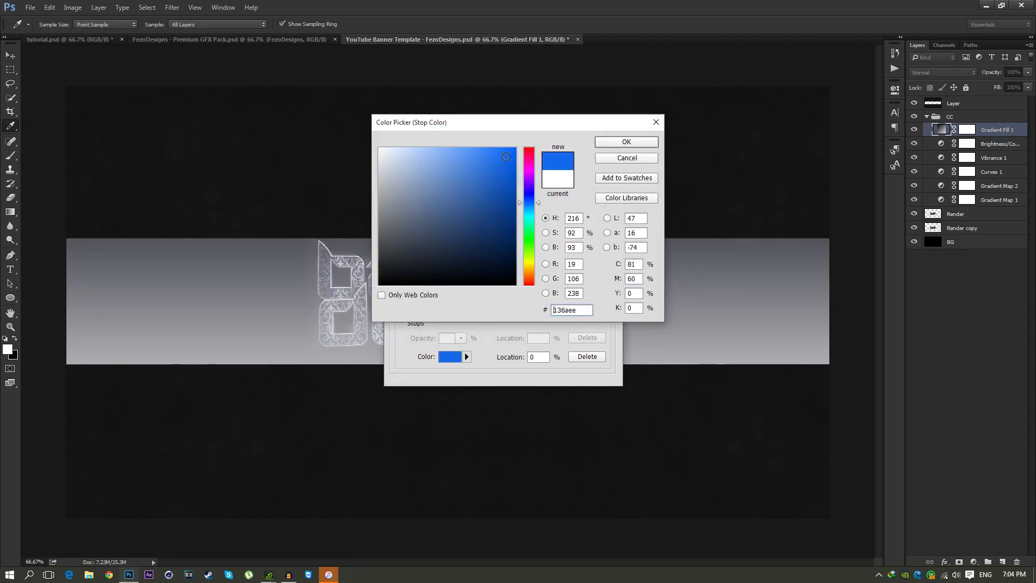
click(506, 155)
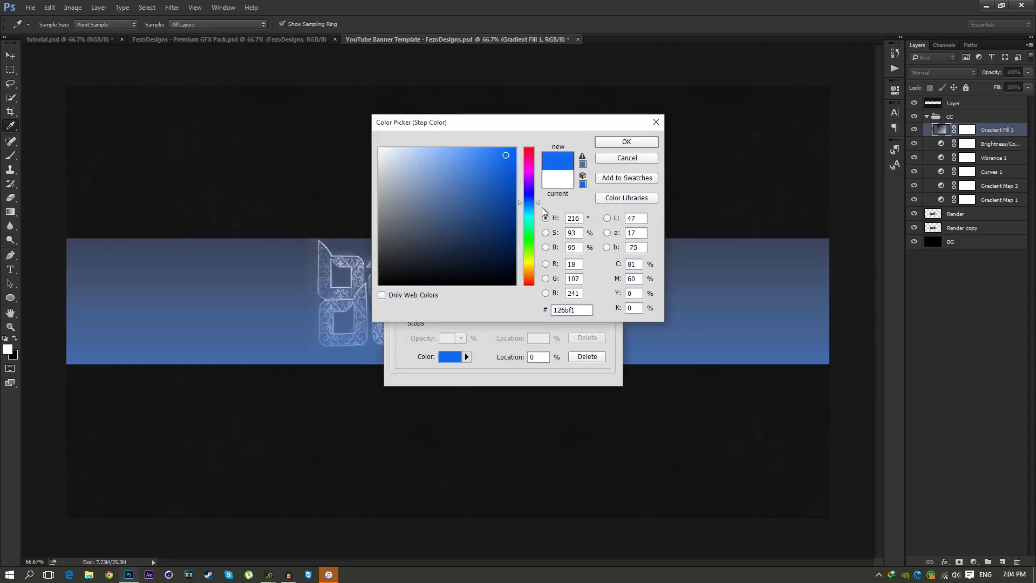
click(620, 141)
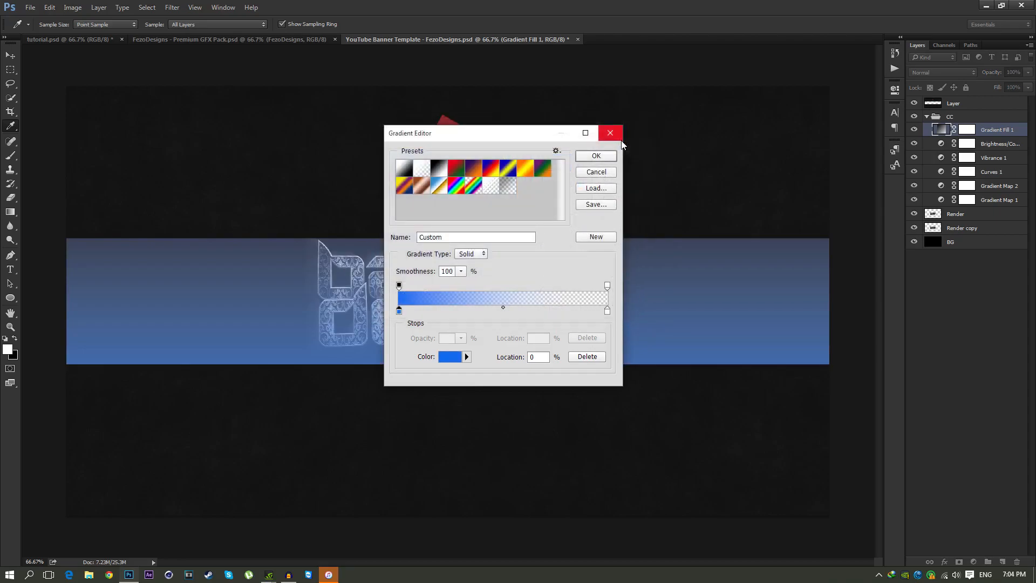
click(603, 156)
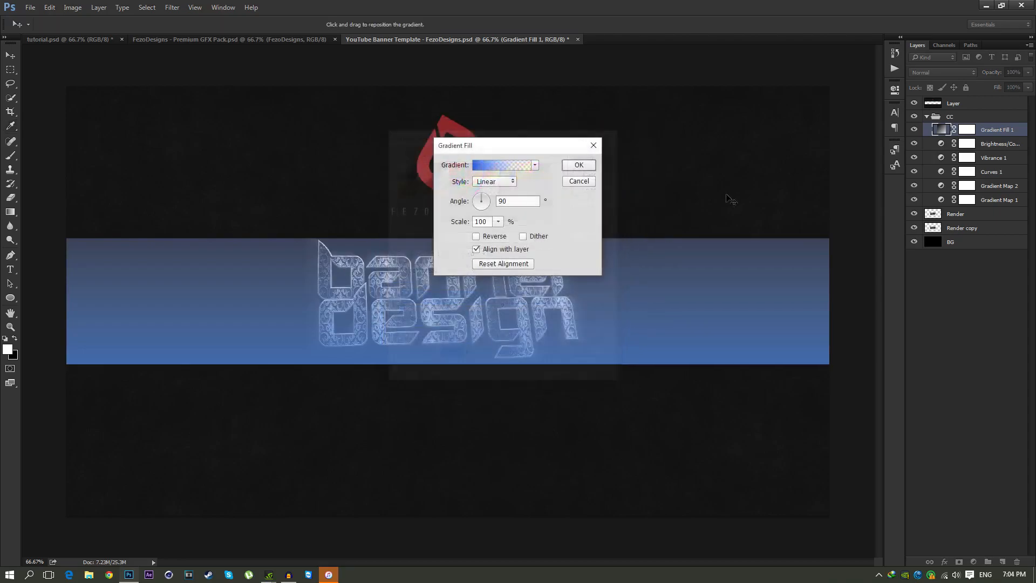
click(563, 167)
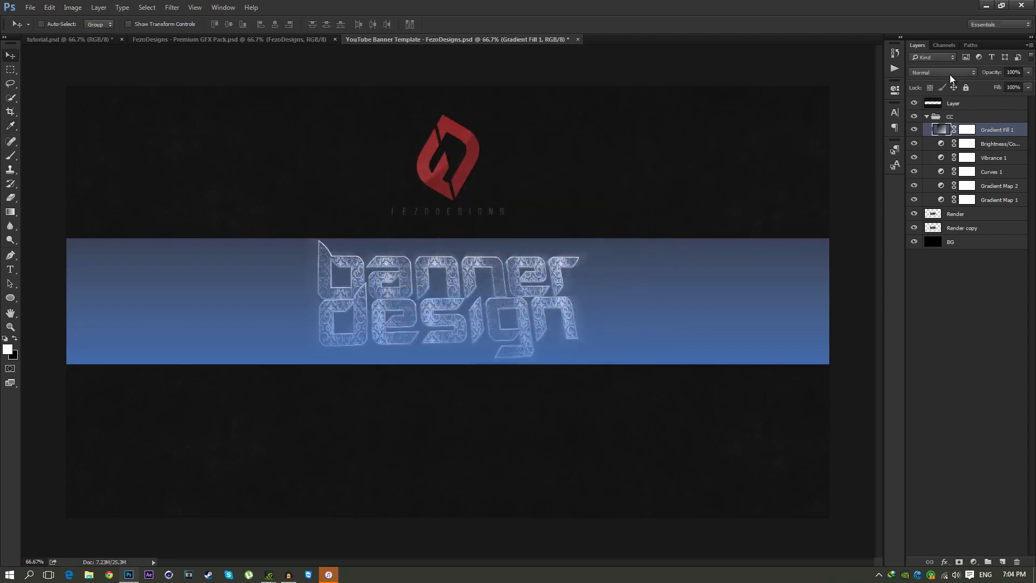
- Set the Gradient Fill layer's opacity to 10%
click(1014, 72)
text(100)
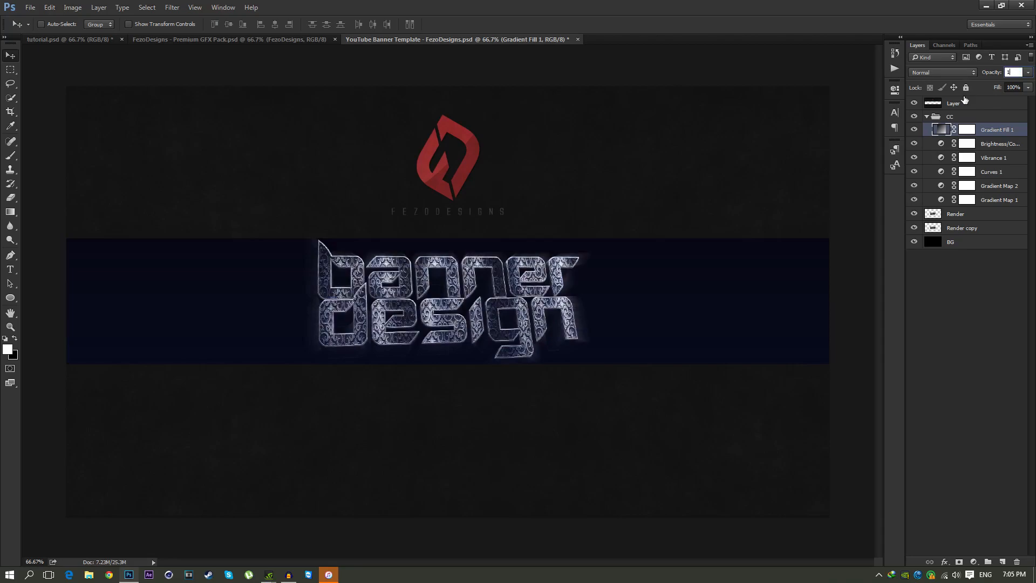
key(BackSpace)
text(20)
key(BackSpace)
key(BackSpace)
text(10)
key(Return)
- Add an Exposure adjustment layer above the gradient fill with gamma correction 1.1
click(974, 561)
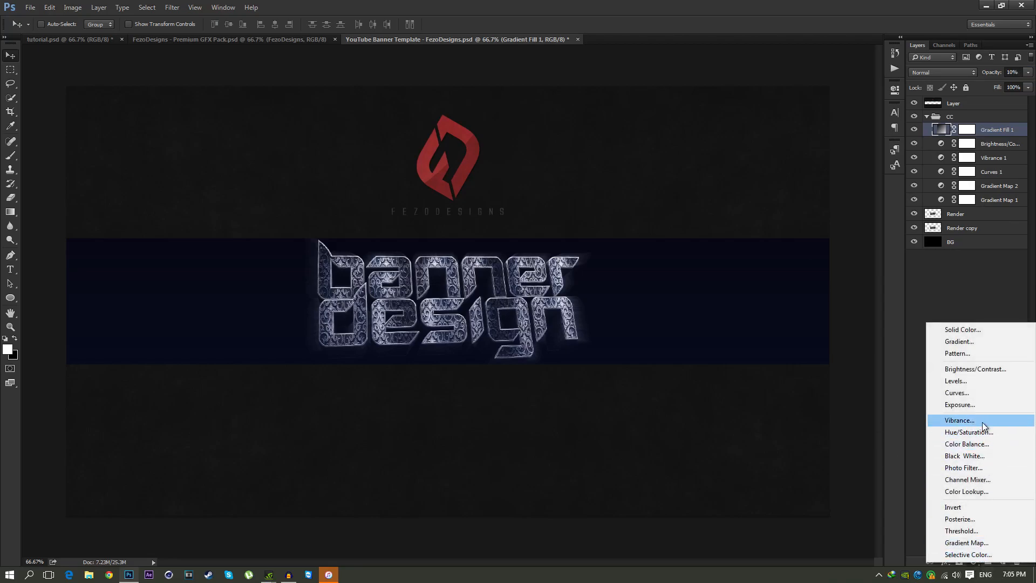
click(966, 405)
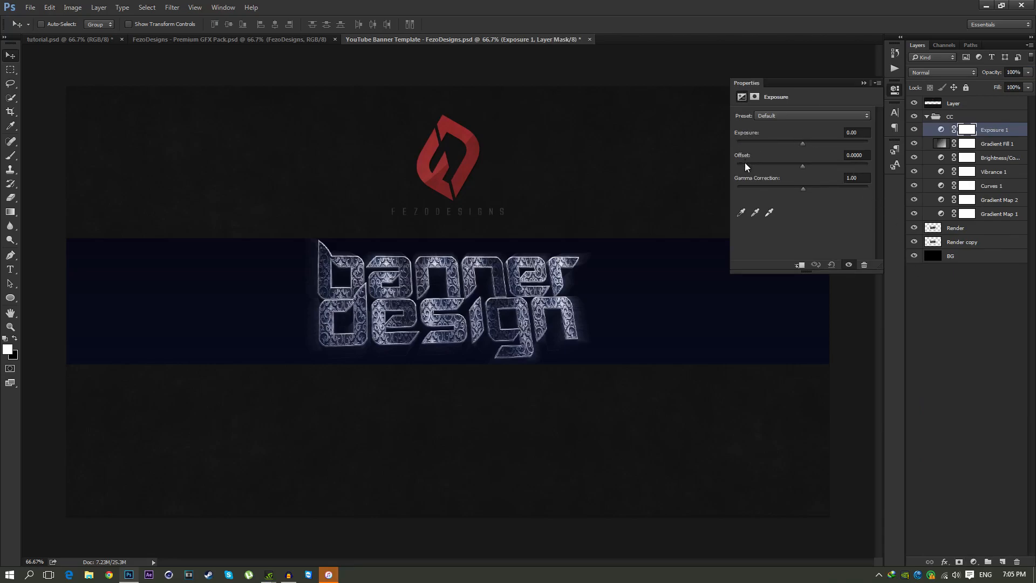
click(869, 178)
text(1.1)
key(Return)
click(863, 82)
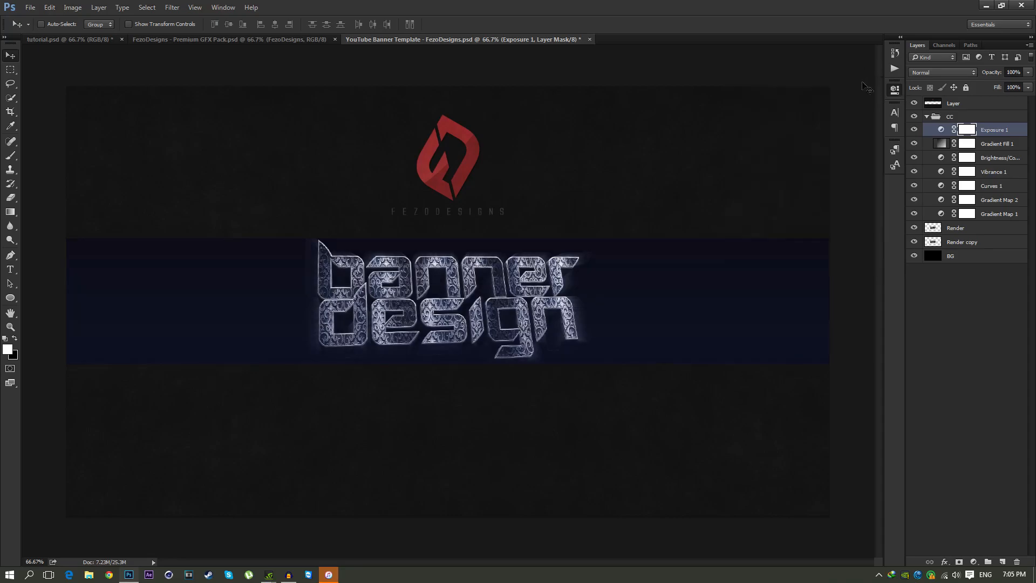
- Add a Color Lookup adjustment layer above the exposure layer and open its choice of 3DLUT files
click(974, 561)
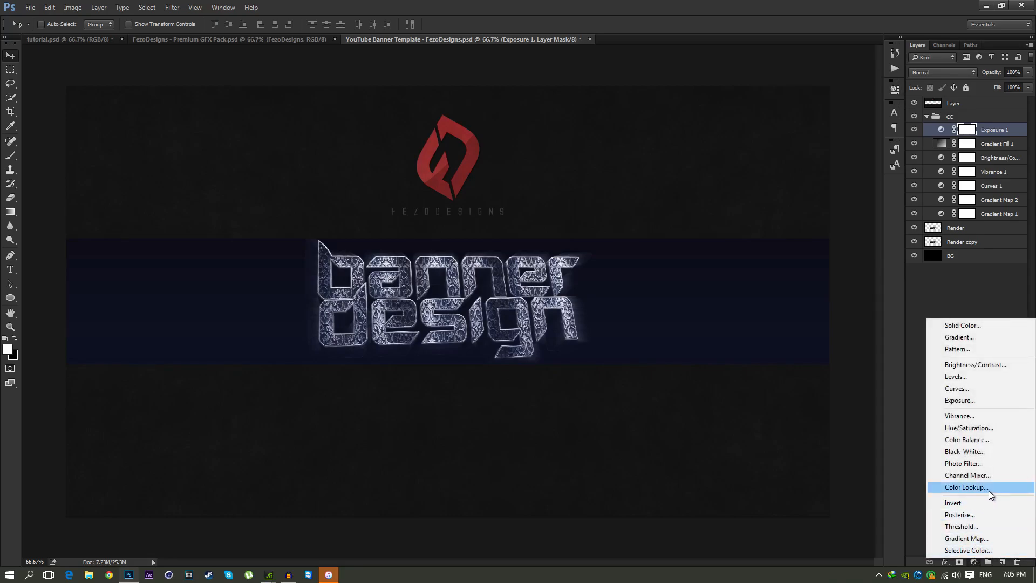
click(988, 490)
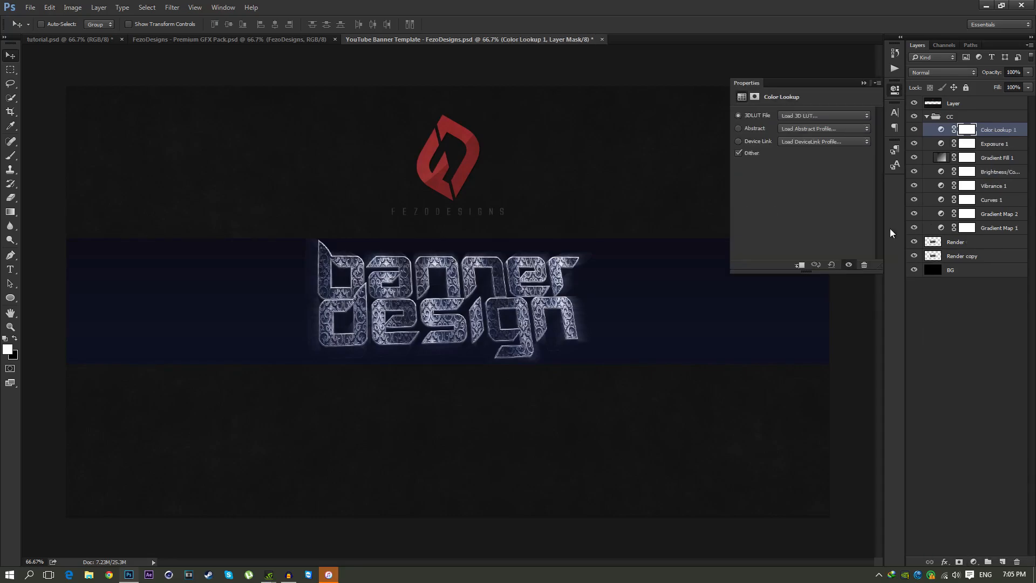
click(813, 117)
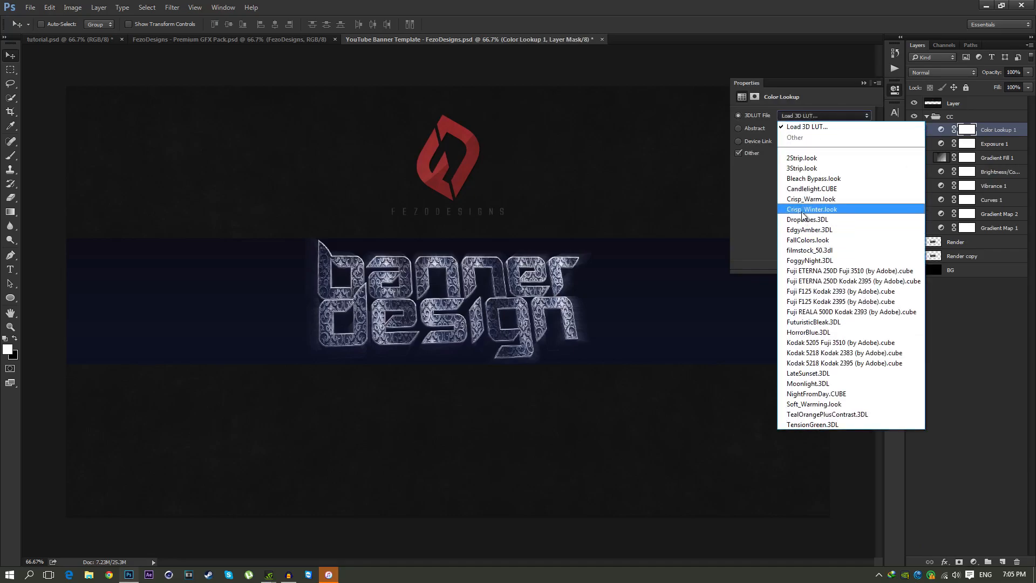
- Apply the Crisp_Winter.look 3D LUT to the Color Lookup 1 layer and set its opacity to 25%
click(819, 210)
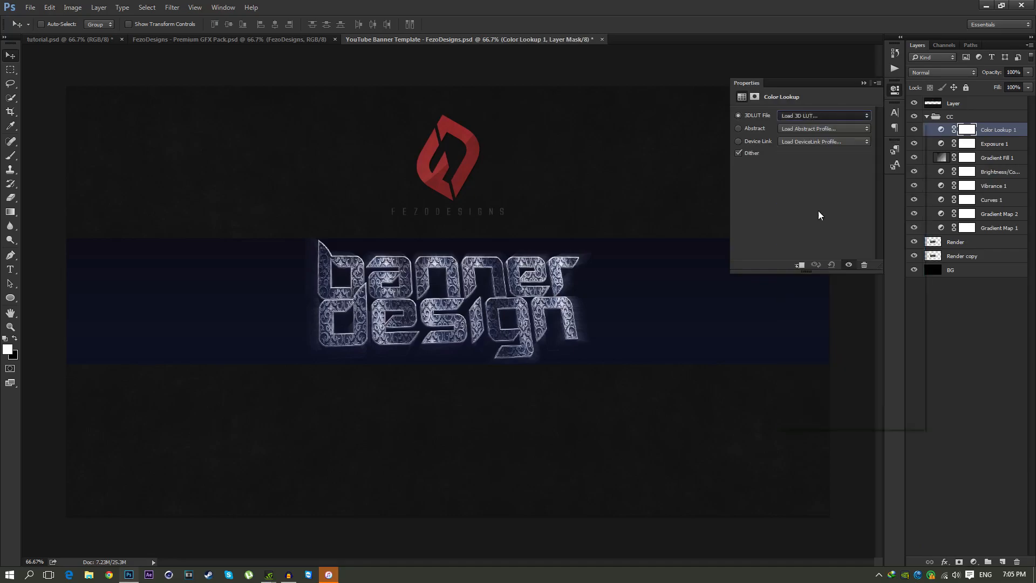
click(863, 83)
click(1021, 69)
text(25)
key(Return)
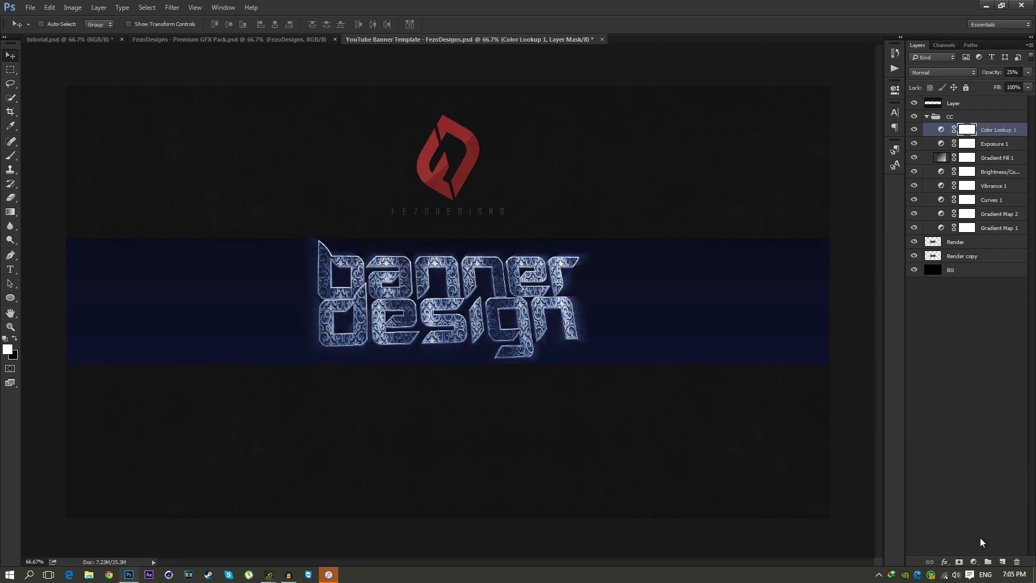
- Add a second Color Lookup adjustment layer with a Fuji ETERNA 250D LUT and set its opacity to 25%
click(974, 563)
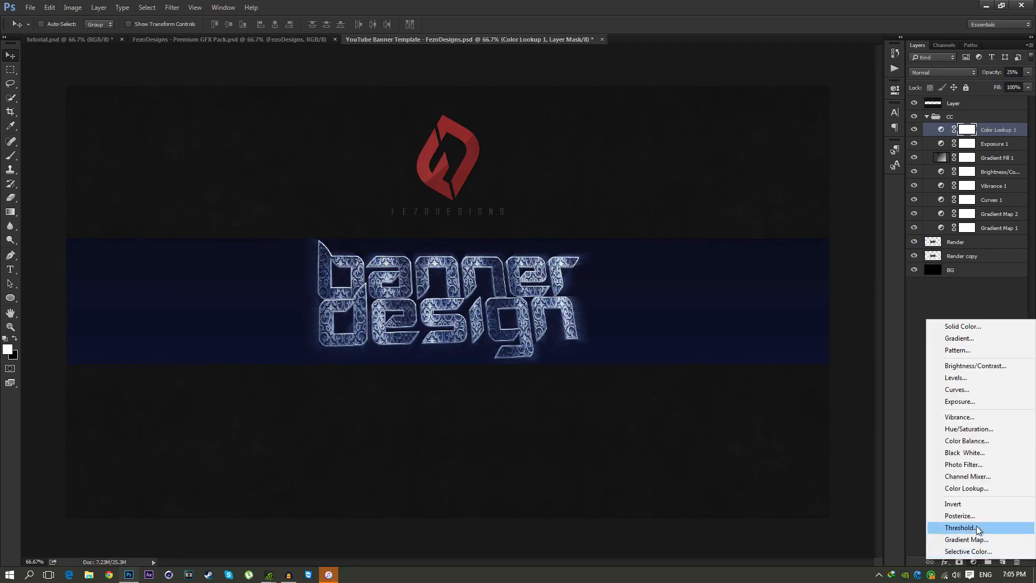
click(984, 488)
click(814, 116)
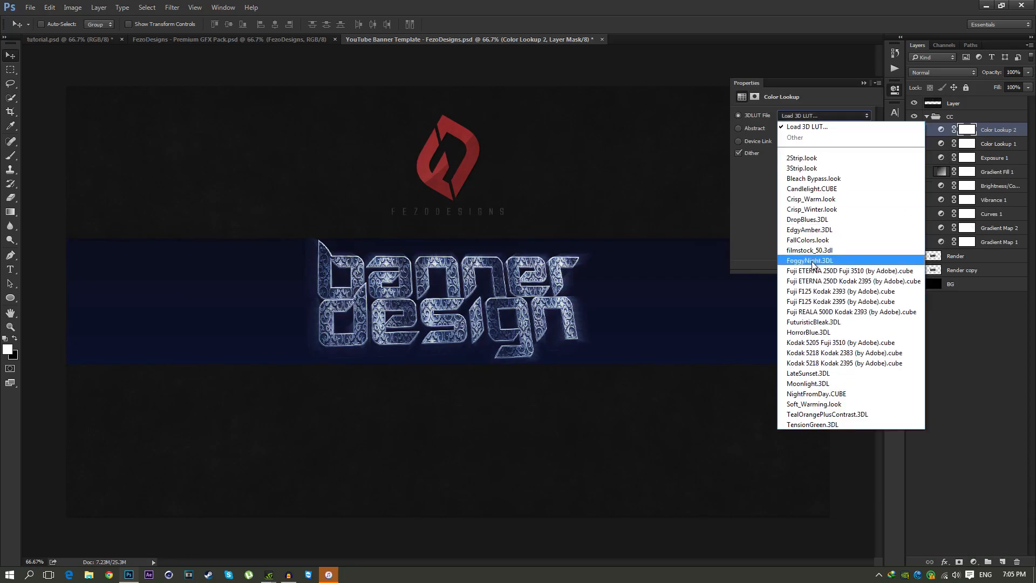
click(840, 275)
click(862, 84)
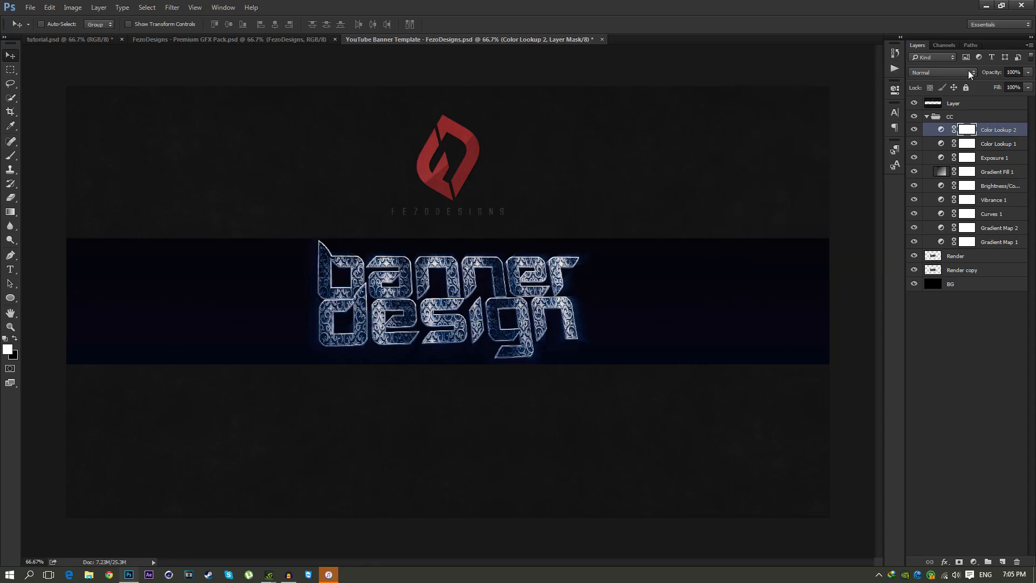
click(1014, 72)
text(25)
key(Return)
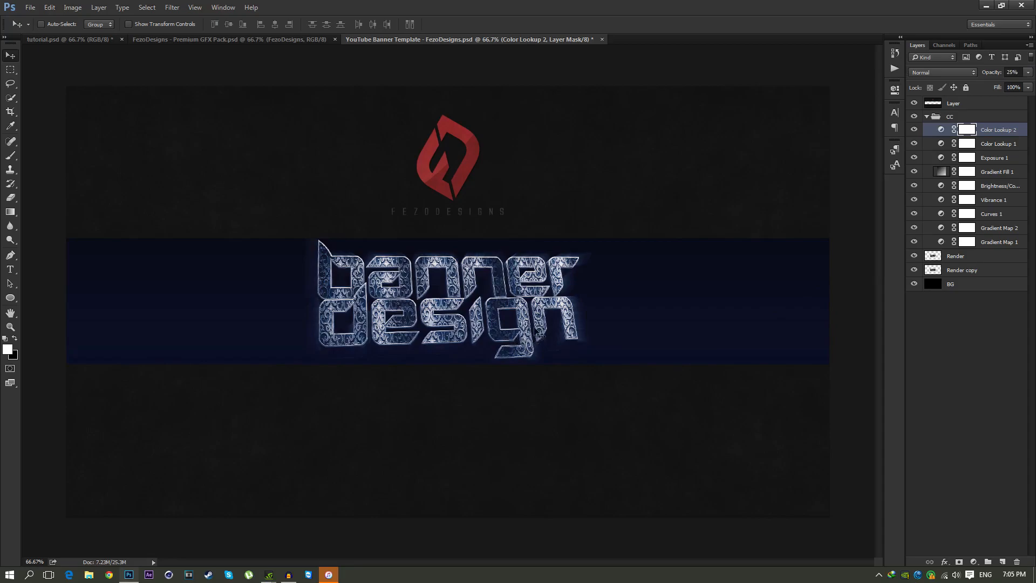
- Compare the banner with and without the second Color Lookup layer, and collapse the CC group
click(914, 130)
click(914, 129)
click(940, 384)
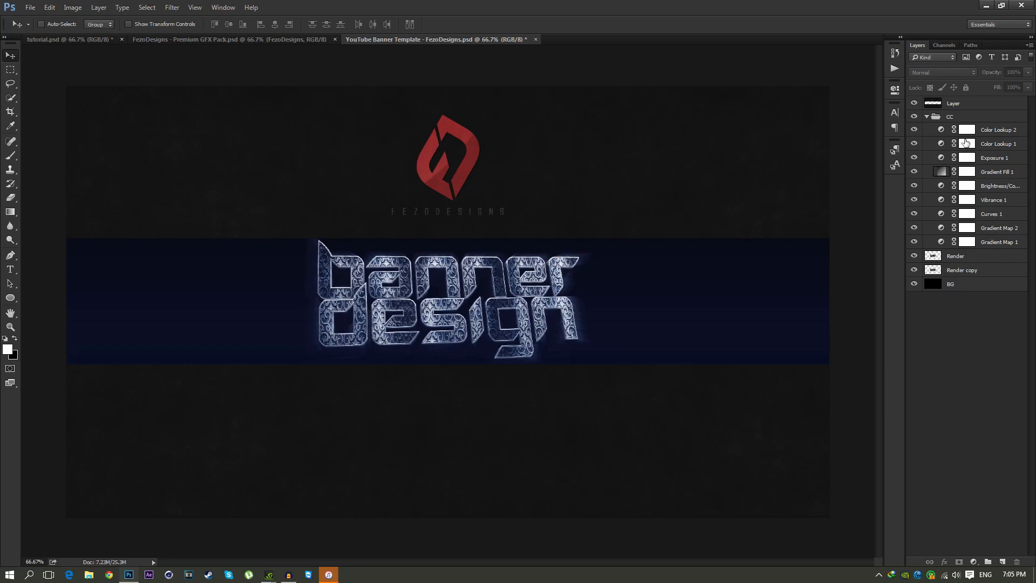
click(926, 117)
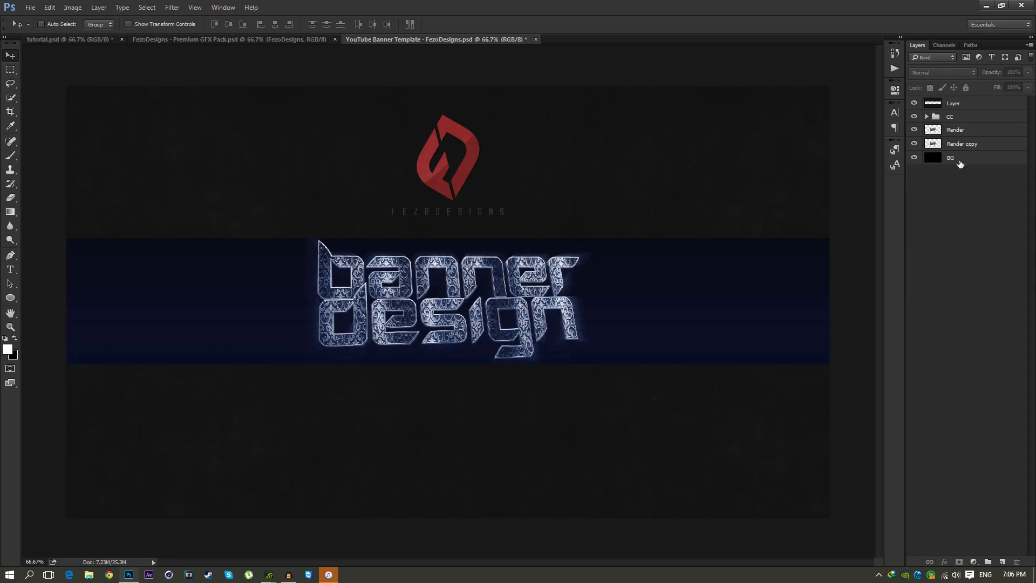
- Create a new layer directly above the Render layer and name it Light
click(974, 134)
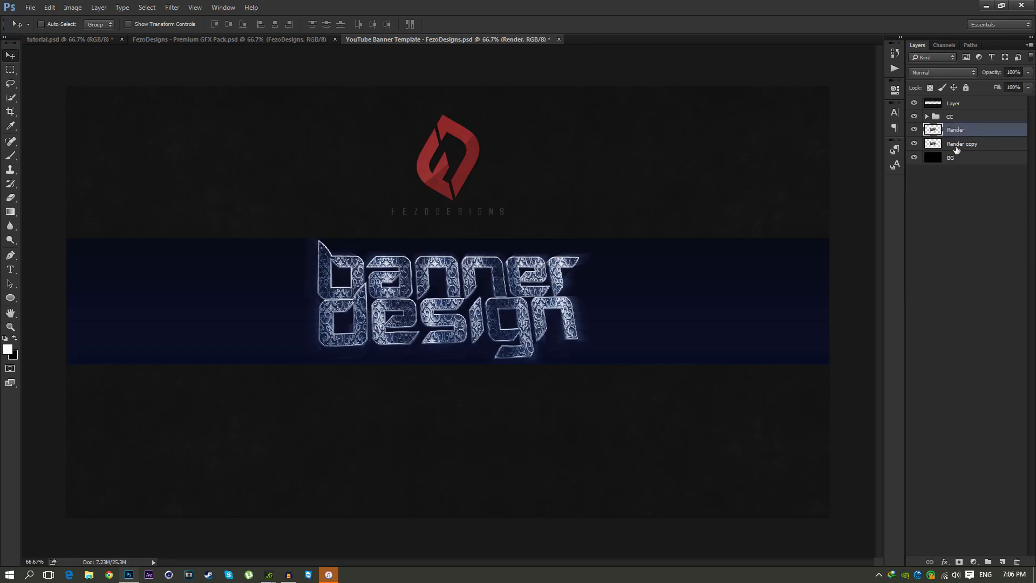
click(1000, 562)
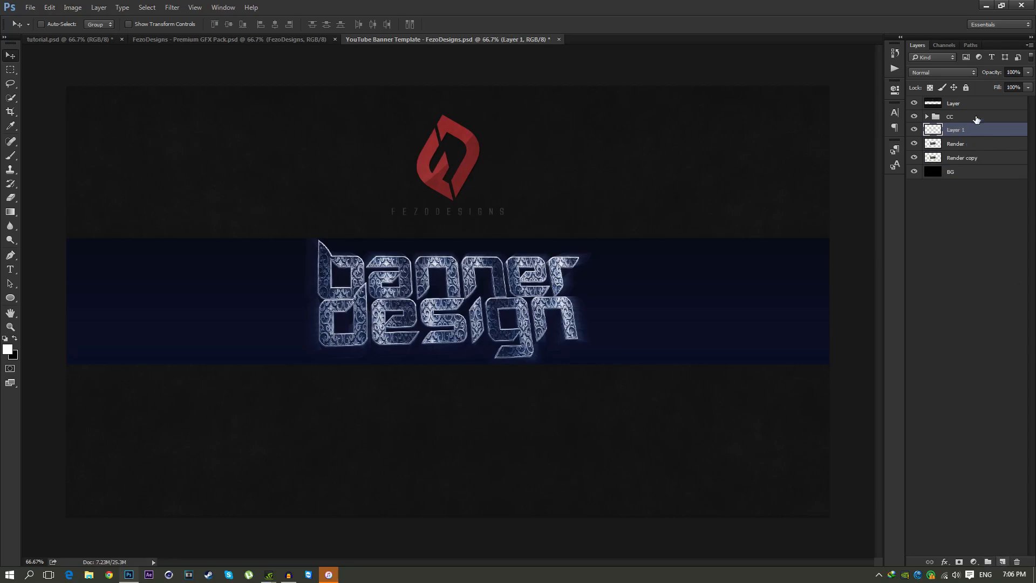
double_click(962, 131)
text(ht)
key(Return)
- Paint a soft white light on the Light layer with an 800 px brush, centred just above the word "banner"
key(b)
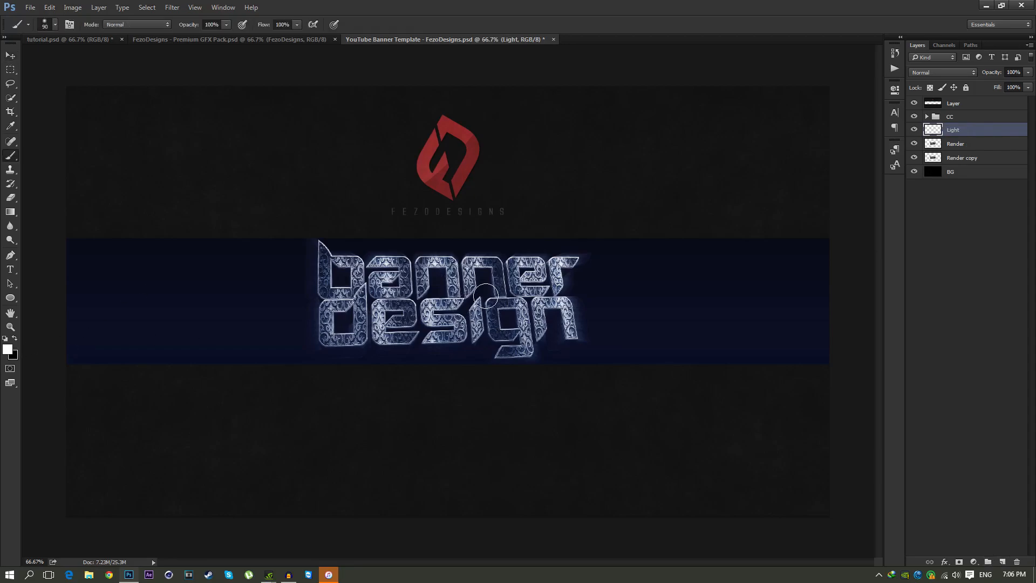
right_click(475, 265)
click(576, 278)
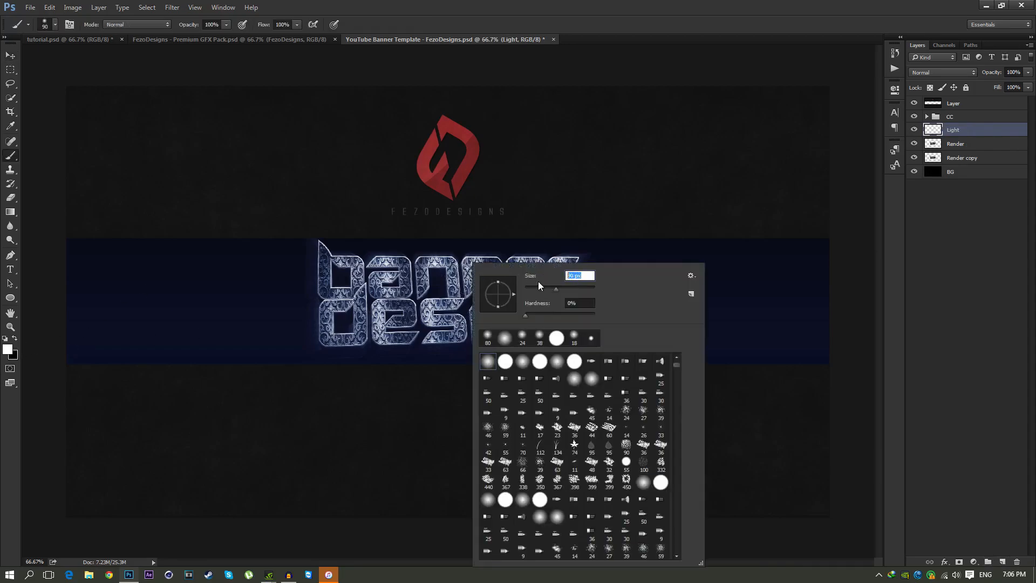
text(800)
key(Return)
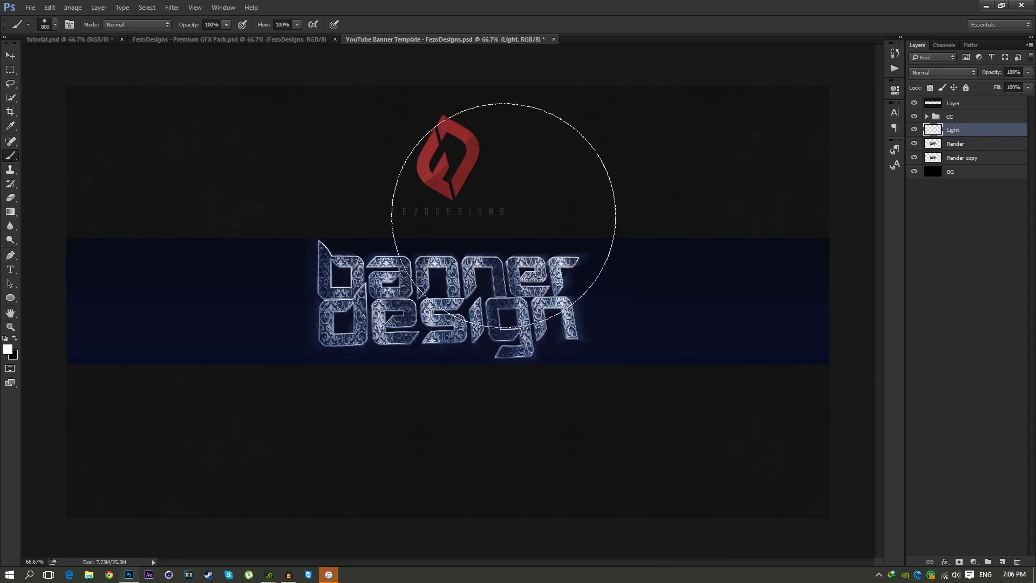
click(503, 214)
- Compare the banner with and without the painted light by repeatedly undoing and redoing the brush dab
key(ctrl+z)
key(ctrl+z)
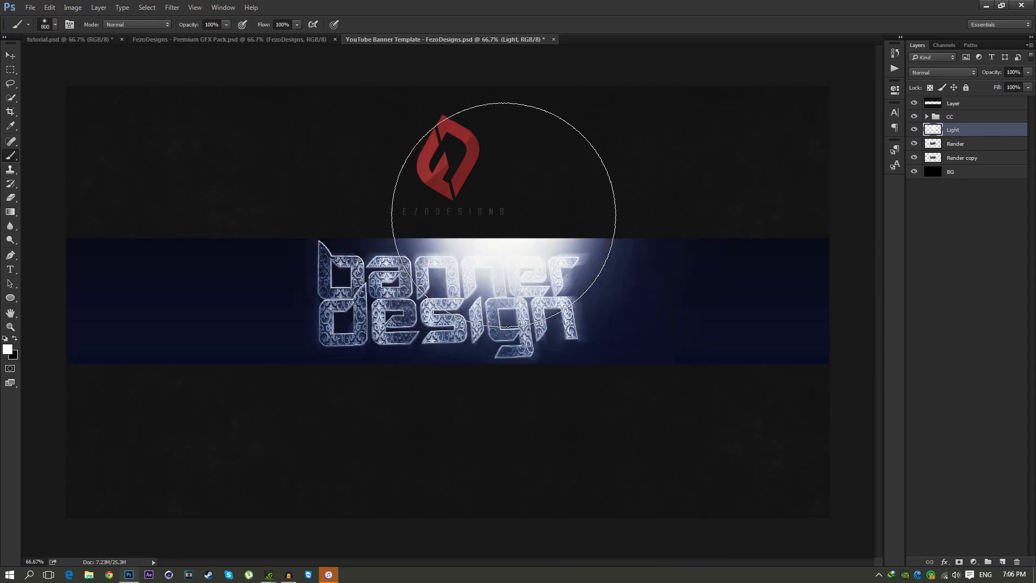
key(ctrl+z)
key(ctrl+z)
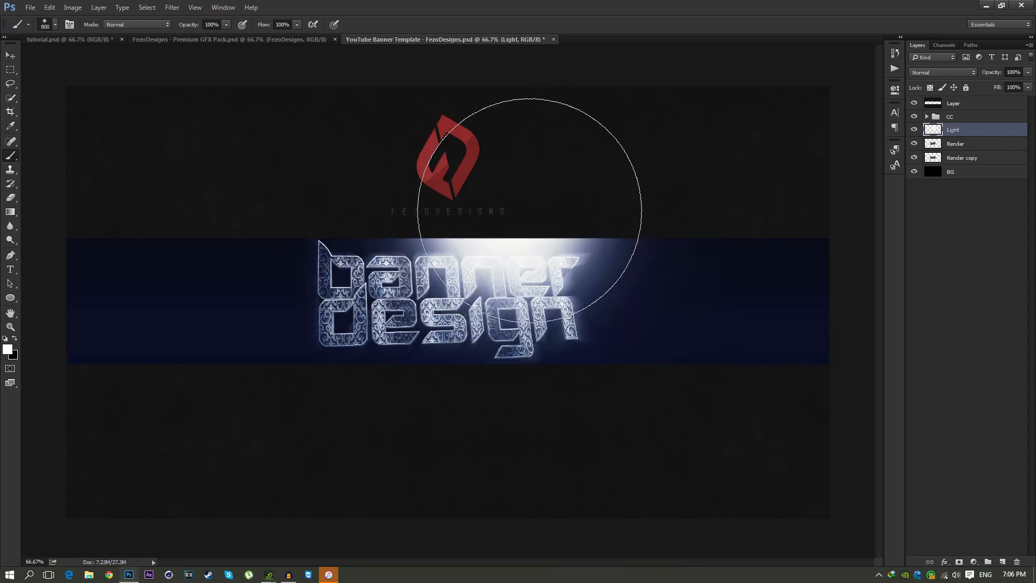
key(ctrl+z)
key(ctrl+z)
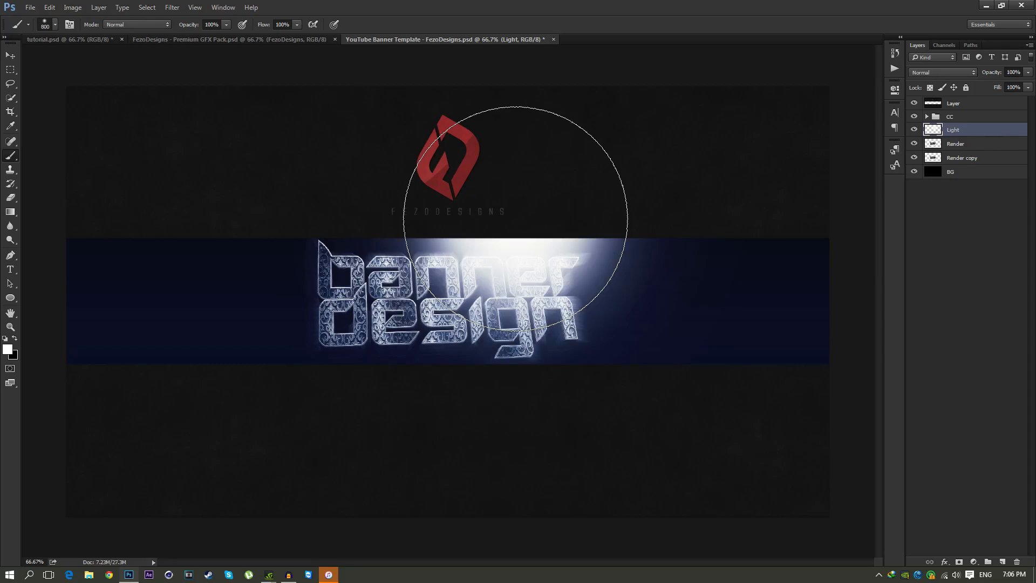
key(ctrl+z)
key(ctrl+z)
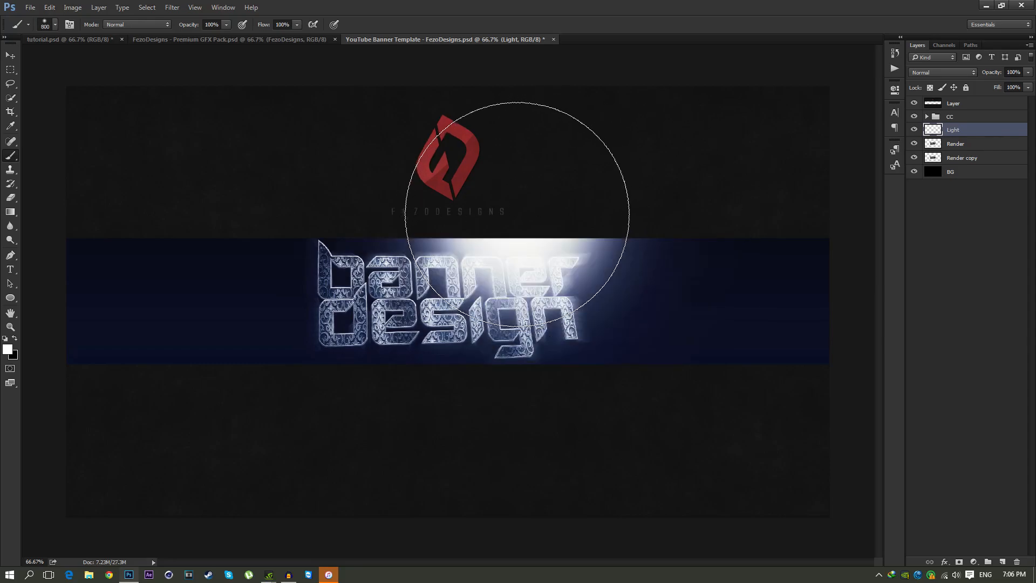
- Set the Light layer's opacity to 25%
key(z)
click(518, 212)
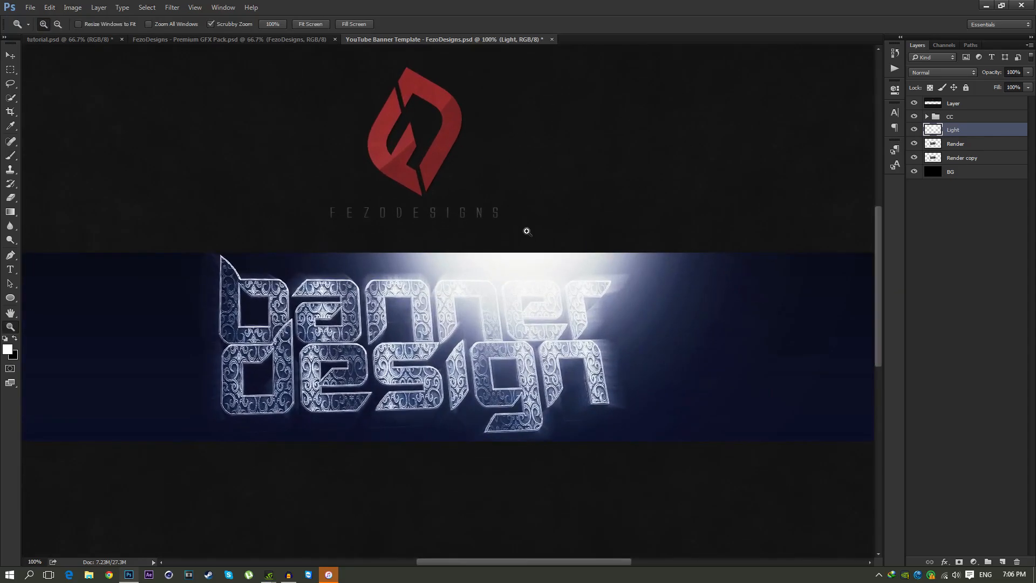
alt+click(516, 296)
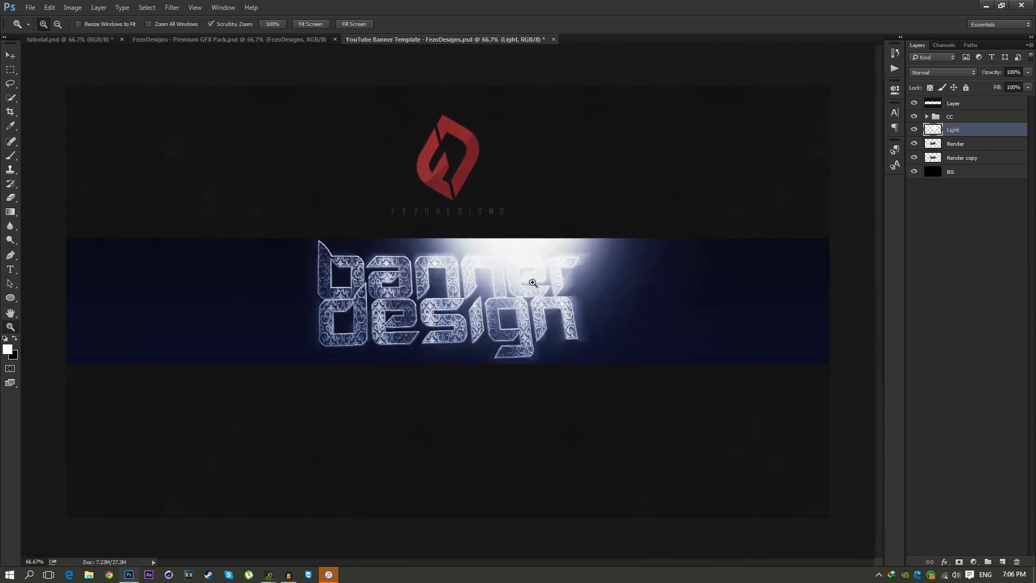
text(20)
text(5)
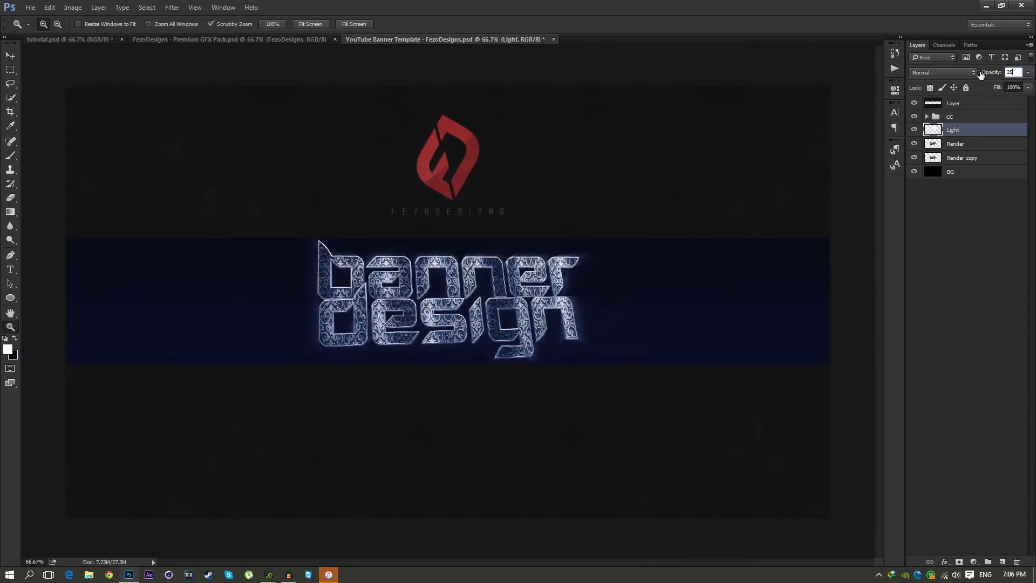
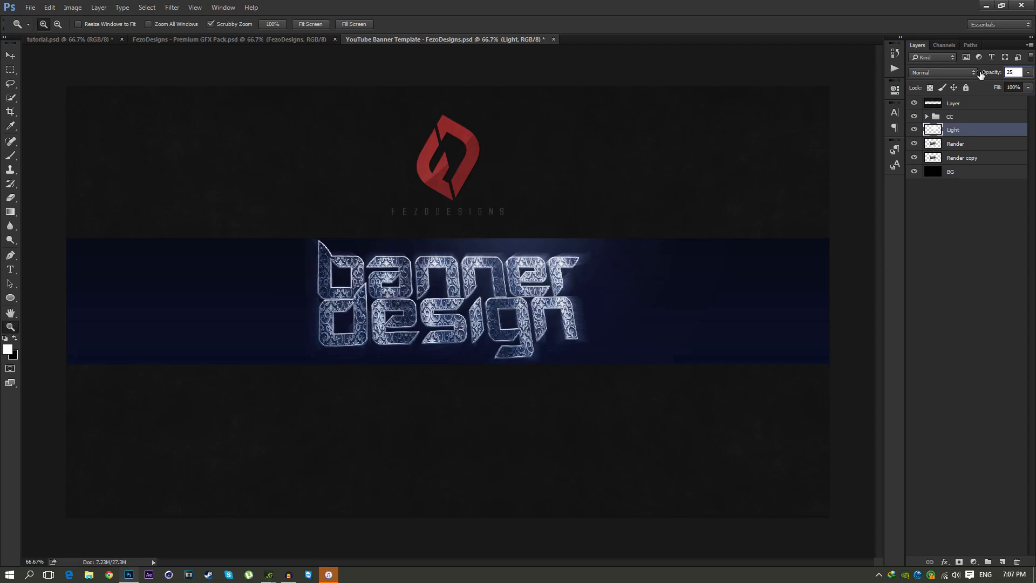
key(Return)
- Create another new layer directly above the Render layer and name it Light 2
click(962, 145)
click(1001, 561)
double_click(952, 143)
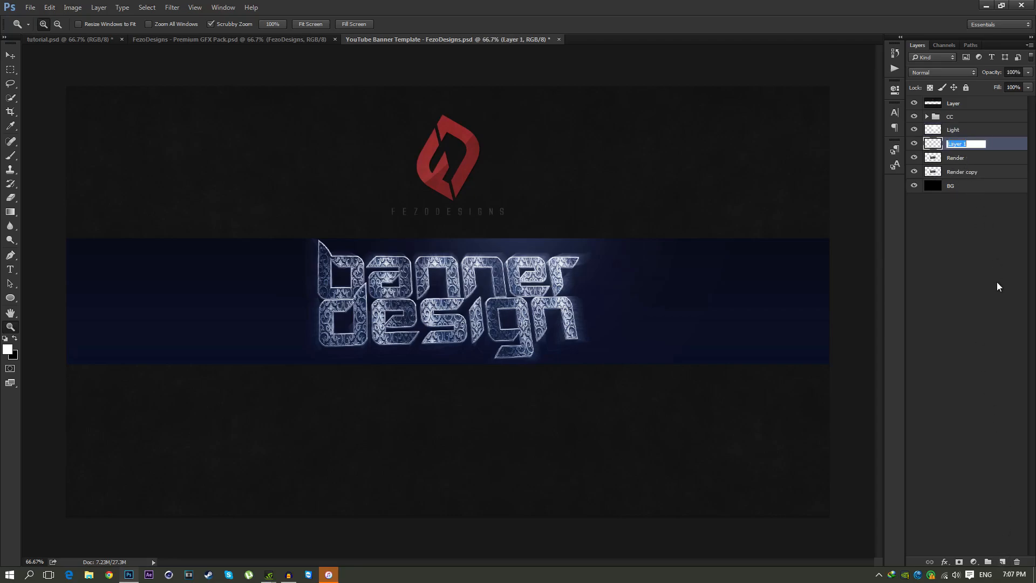
text(Light 2)
key(Return)
- Paint soft white light dabs on the Light 2 layer with an 80 px brush at corners and ends of the "banner design" letters
click(518, 302)
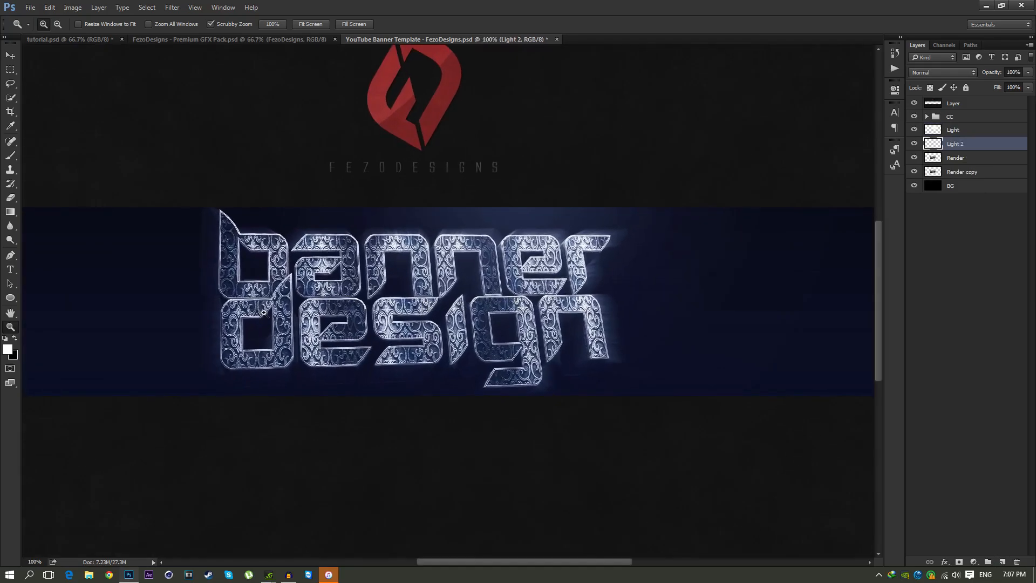
key(b)
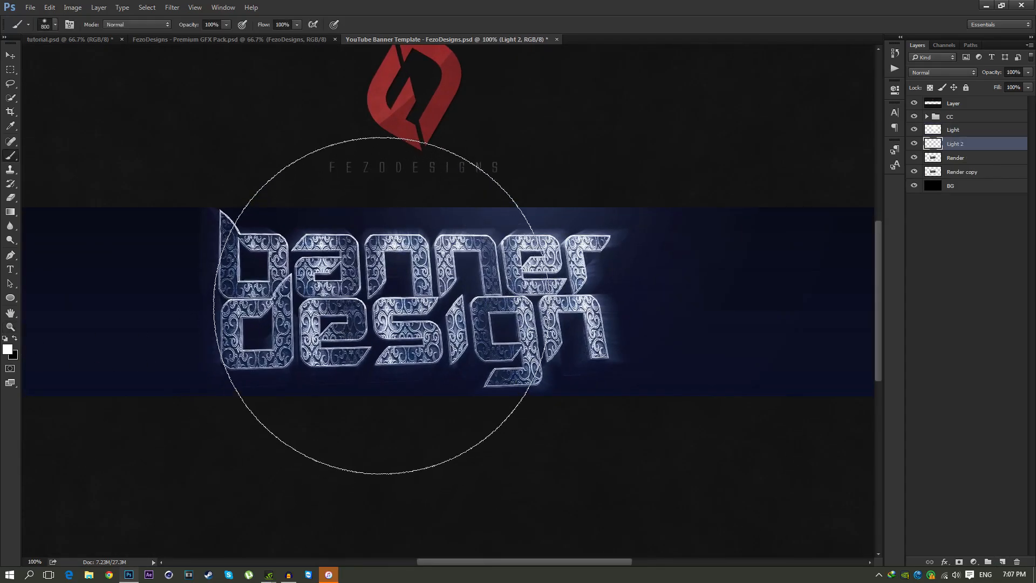
right_click(379, 305)
click(504, 276)
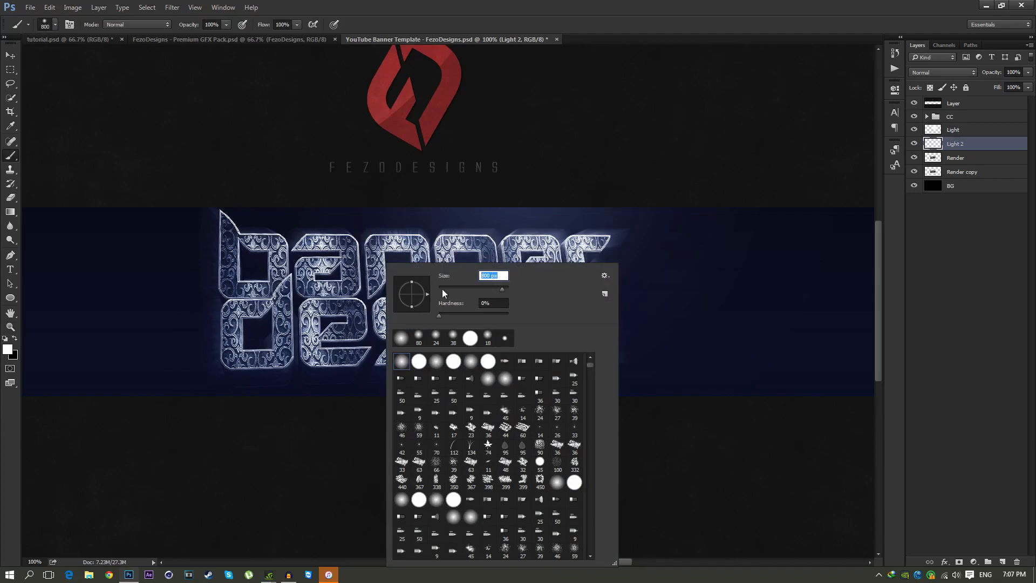
text(80)
key(Return)
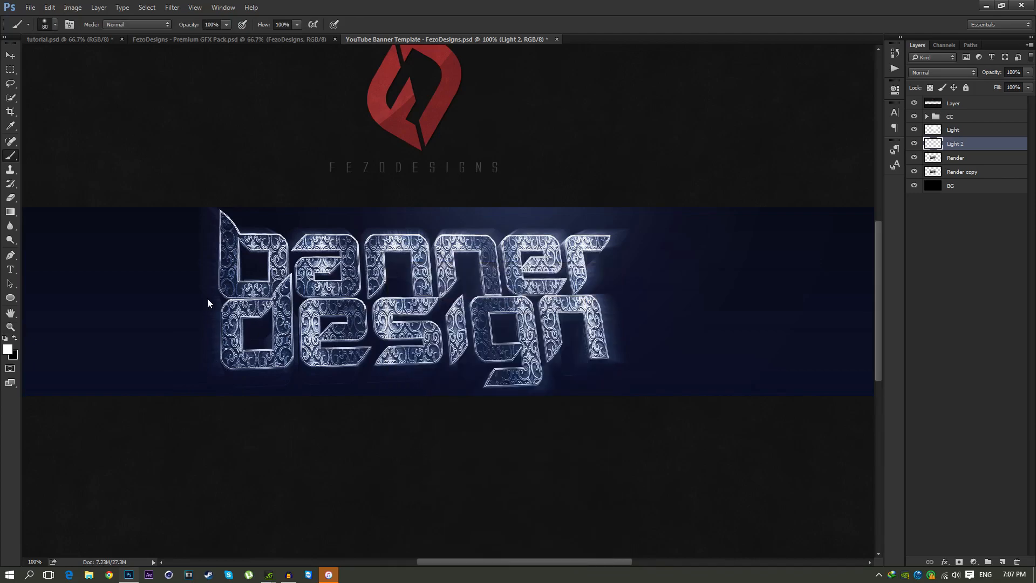
click(208, 208)
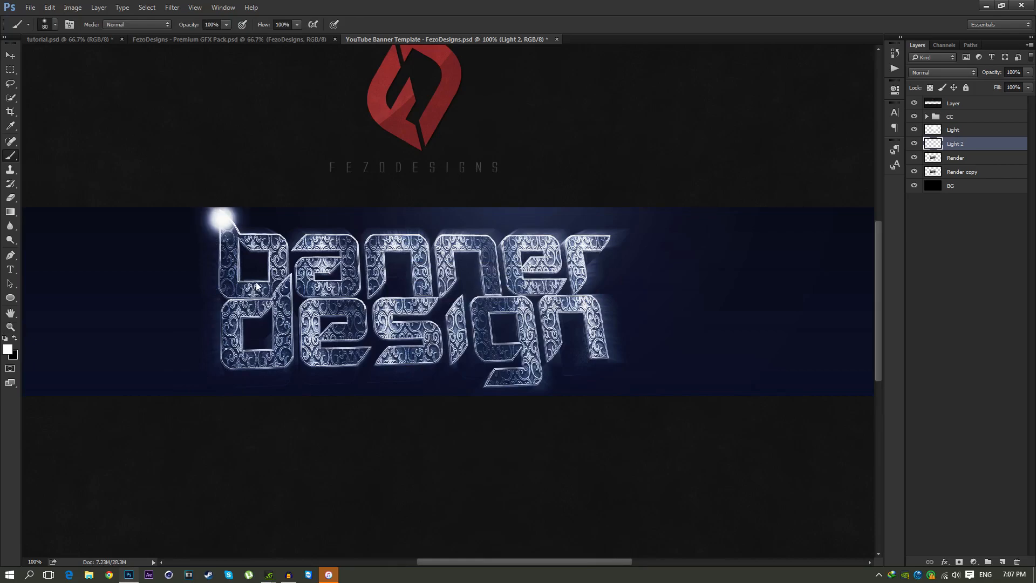
click(271, 296)
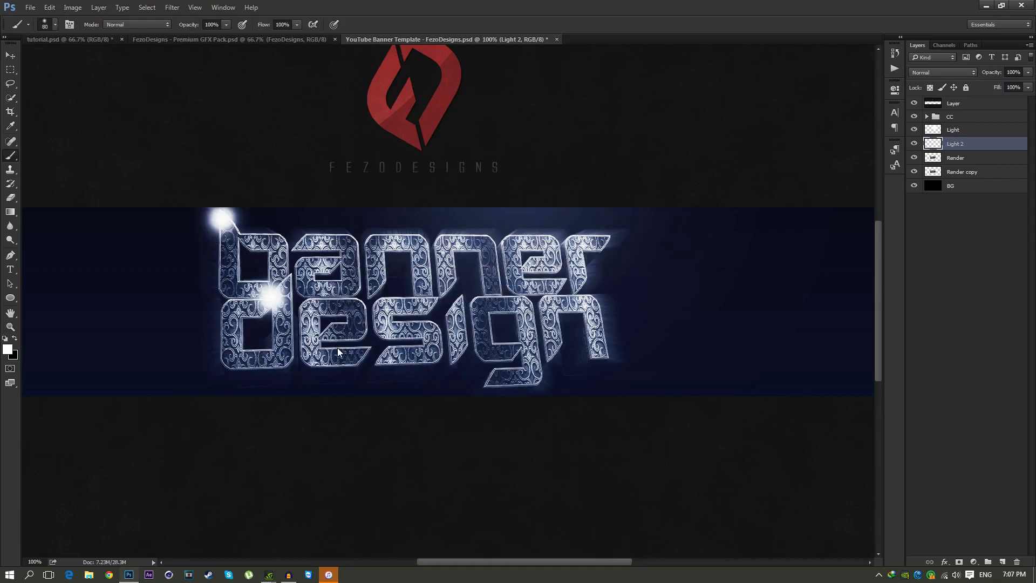
click(350, 361)
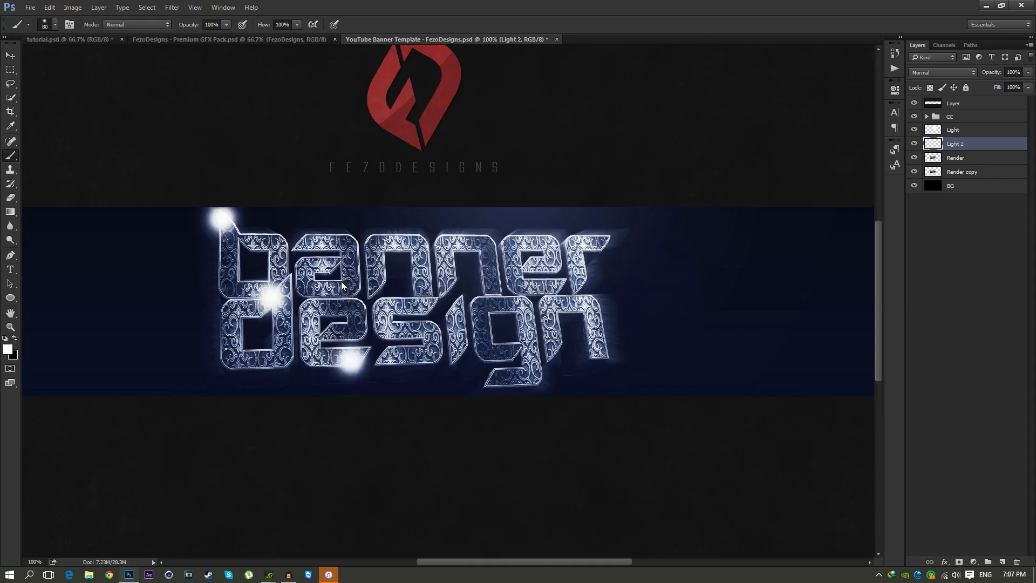
click(354, 297)
click(422, 239)
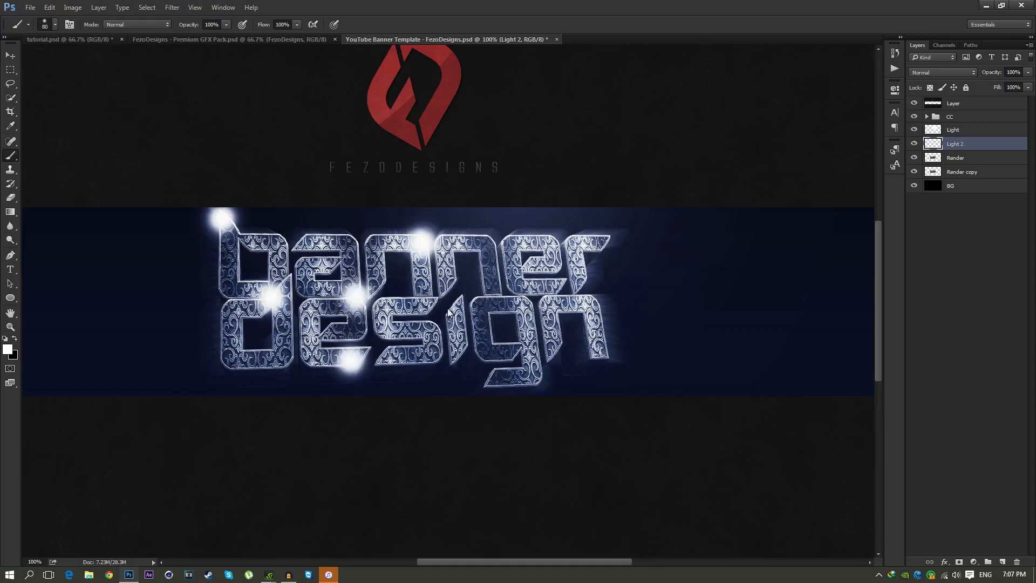
click(437, 357)
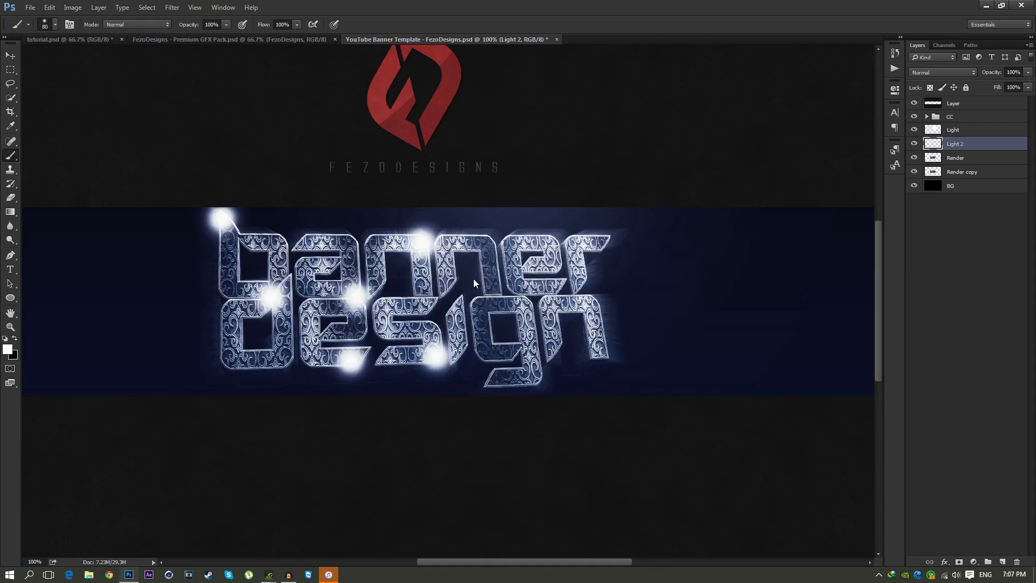
click(488, 291)
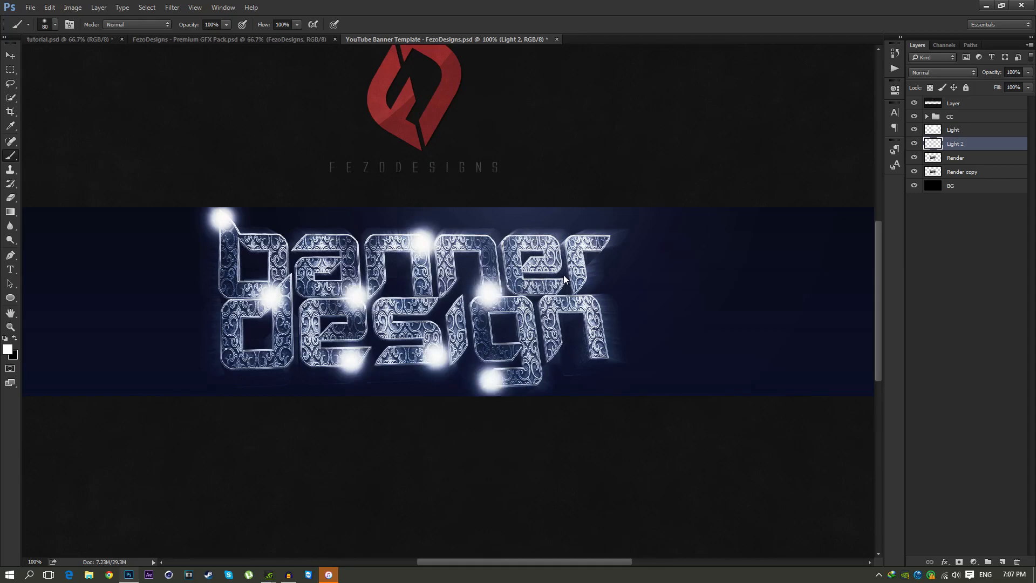
click(580, 290)
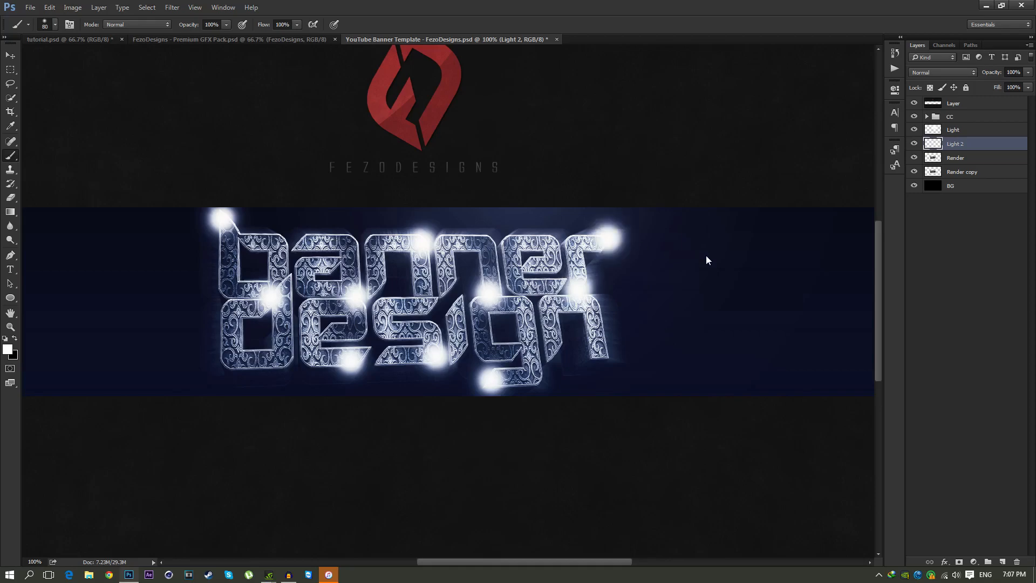
- Try a light dab at the foot of the final "n" in "design", and undo the last two dabs
click(600, 356)
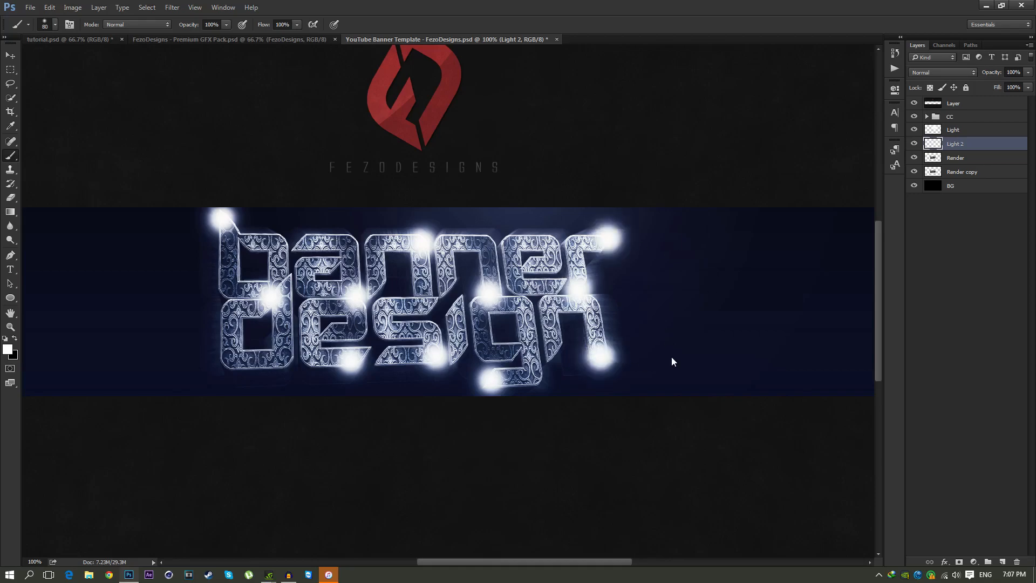
key(ctrl+alt+z)
key(ctrl+alt+z)
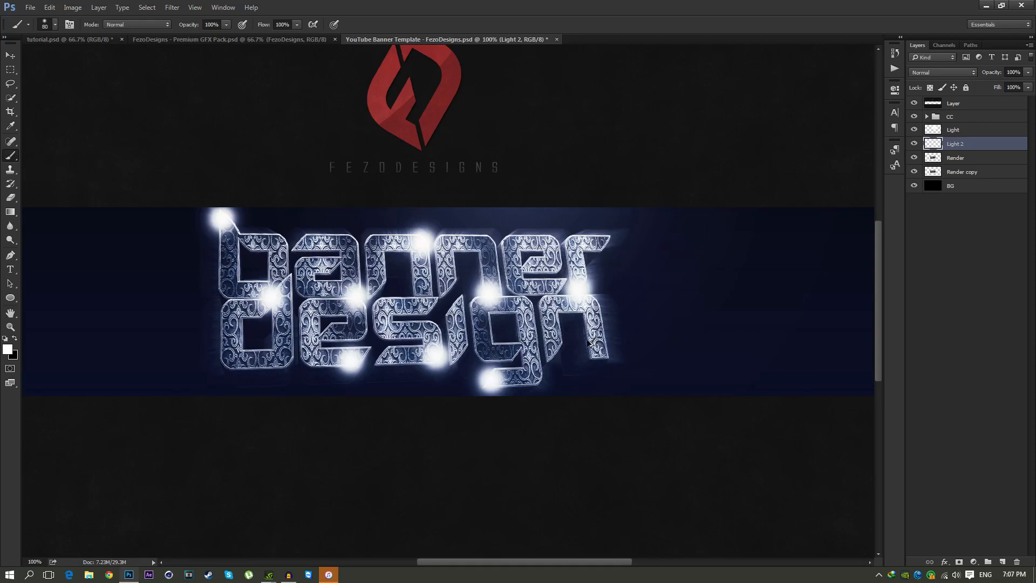
- Restore the undone light dab at the foot of the final "n" and set the Light 2 layer's opacity to 8%
key(ctrl+shift+z)
click(1020, 70)
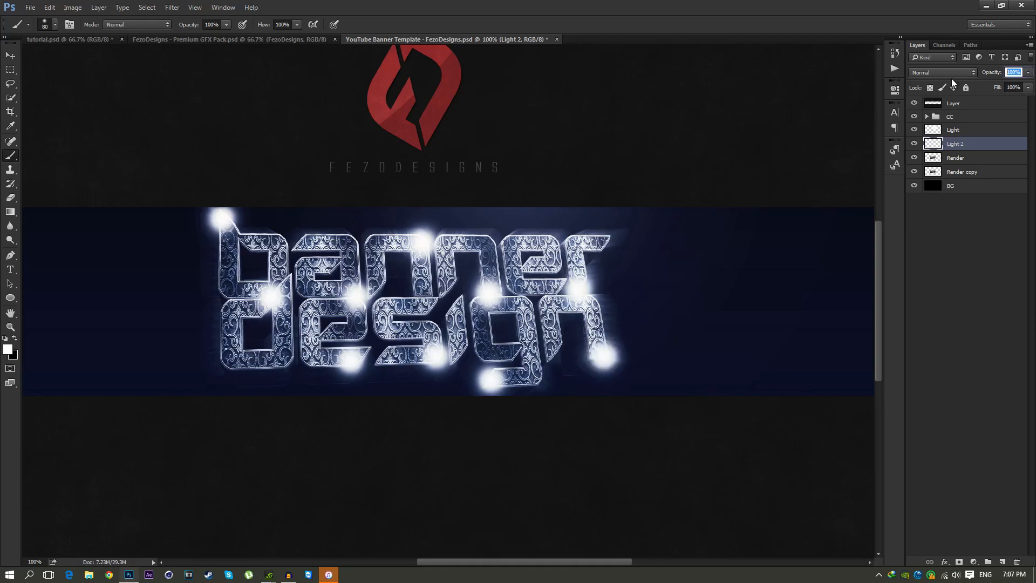
text(8)
key(Return)
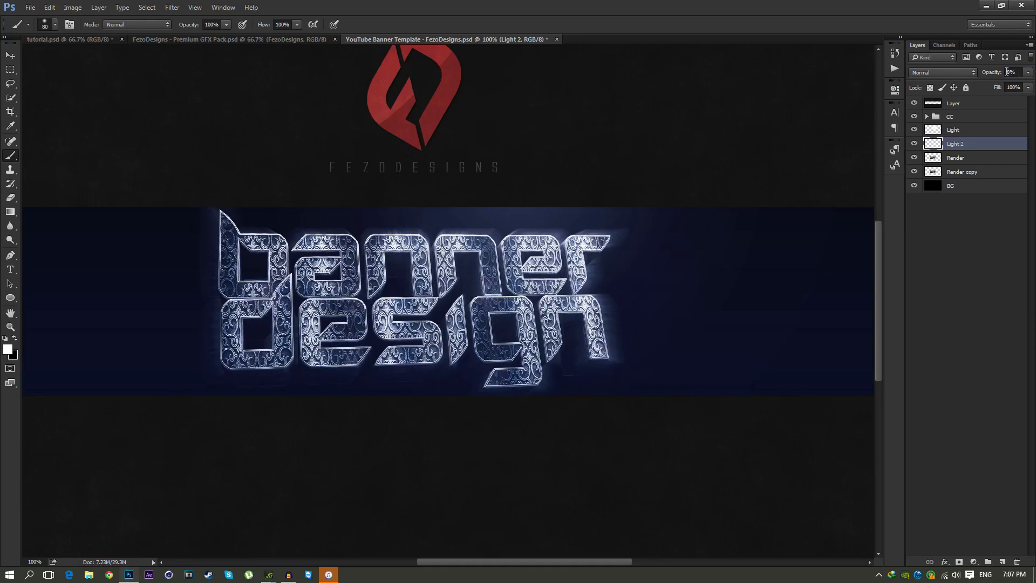
click(914, 143)
click(915, 144)
key(z)
alt+click(472, 335)
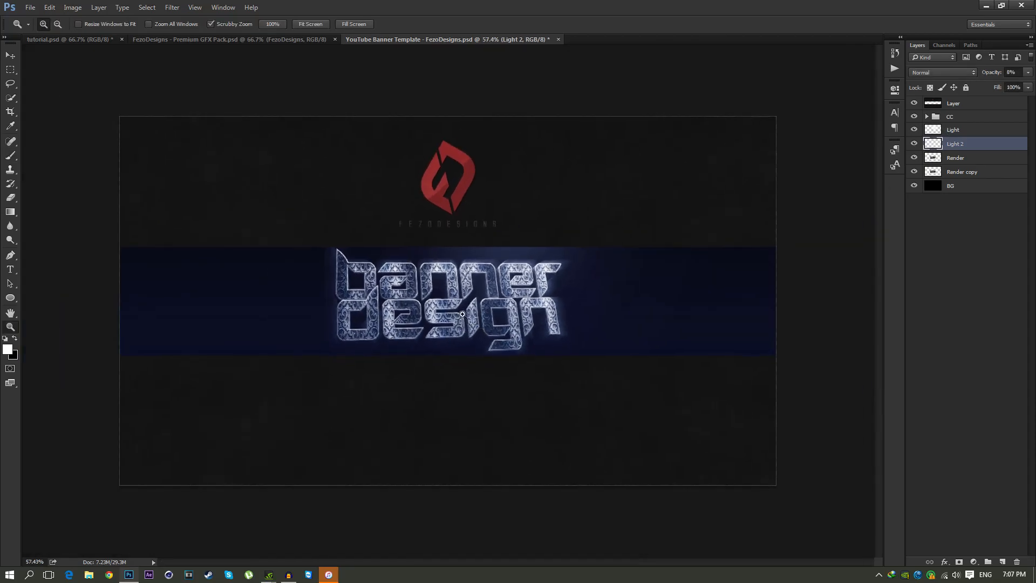
click(420, 316)
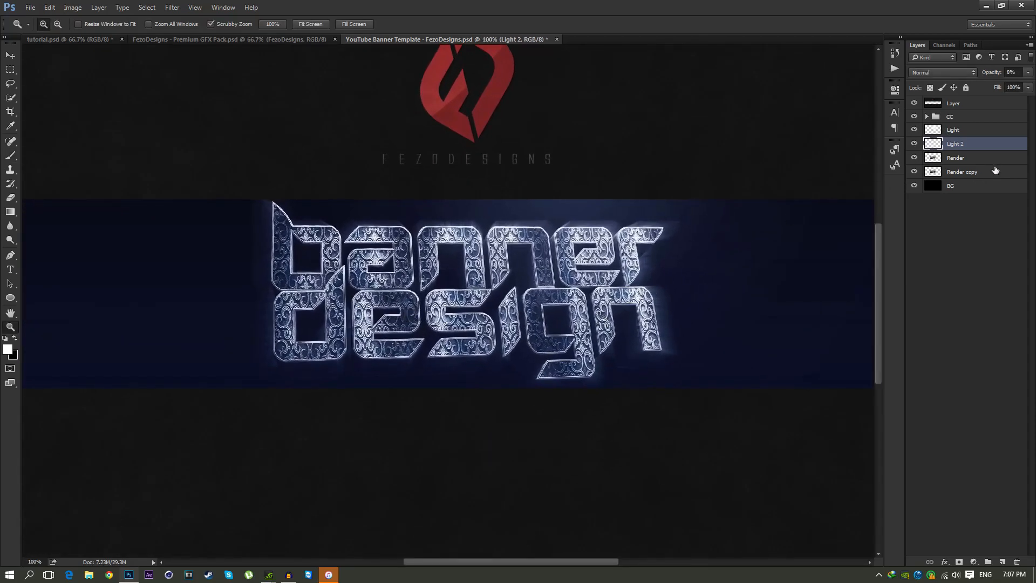
- Add a Drop Shadow to the Render layer with 50% opacity, 5 px distance, 5% spread and 30 px size
click(971, 159)
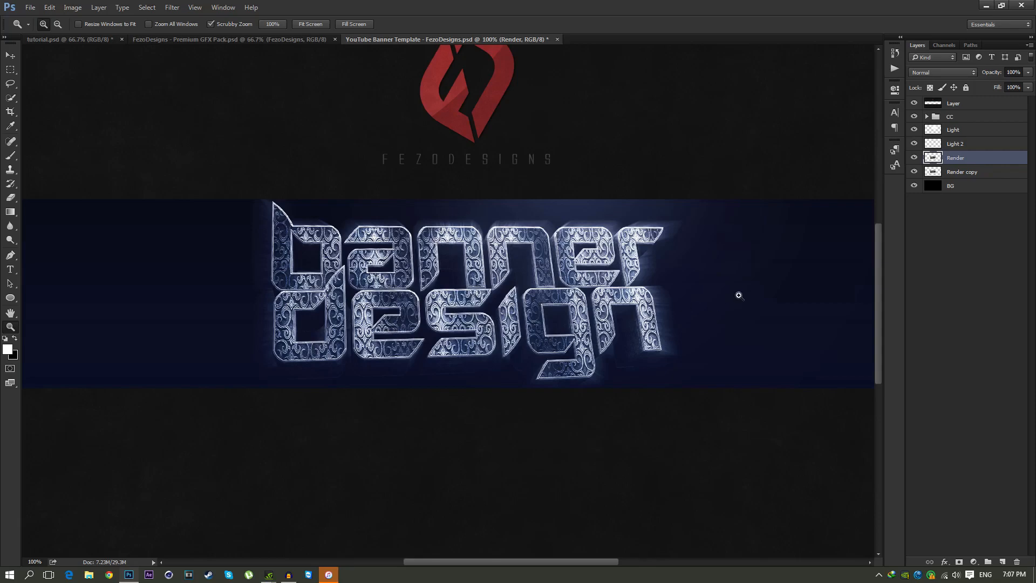
double_click(974, 159)
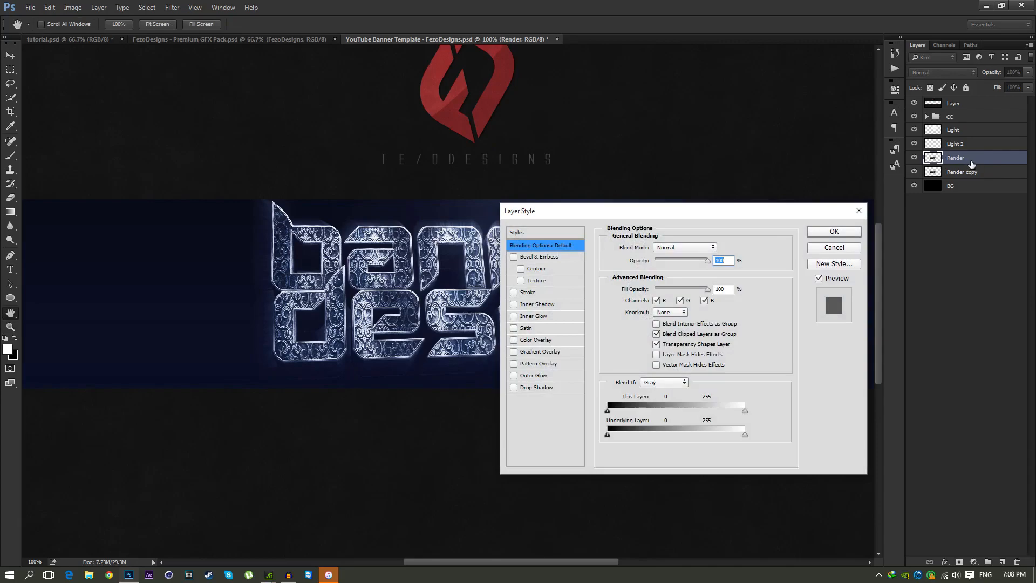
drag(654, 216, 682, 170)
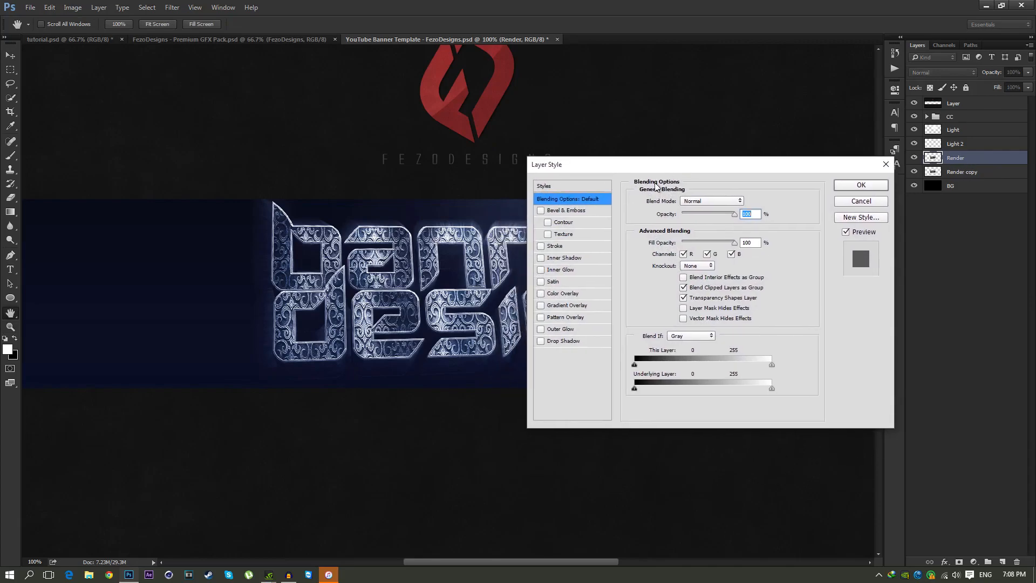
click(575, 342)
double_click(746, 248)
text(5)
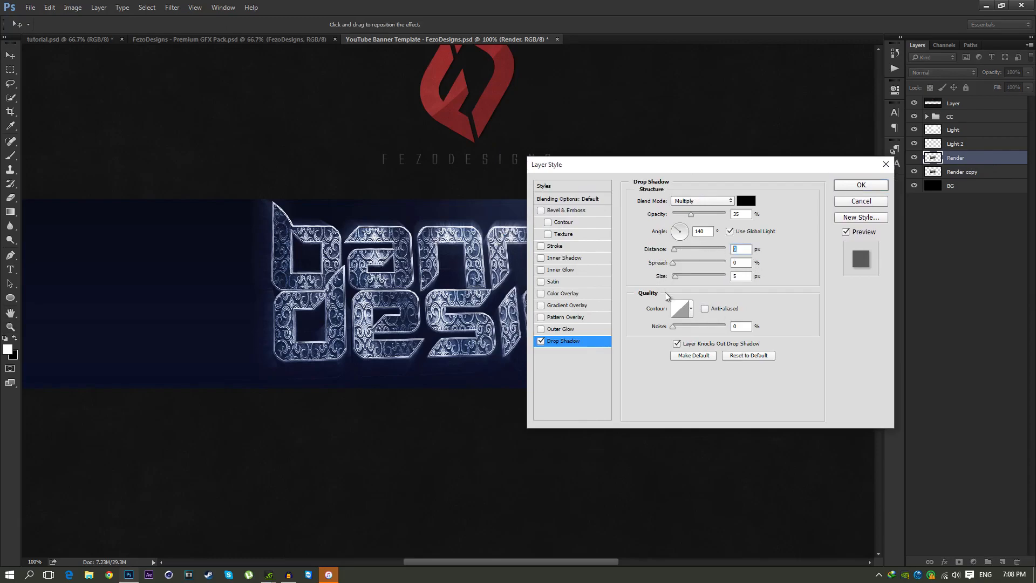
double_click(747, 263)
text(5)
key(Tab)
text(30)
click(744, 214)
text(50)
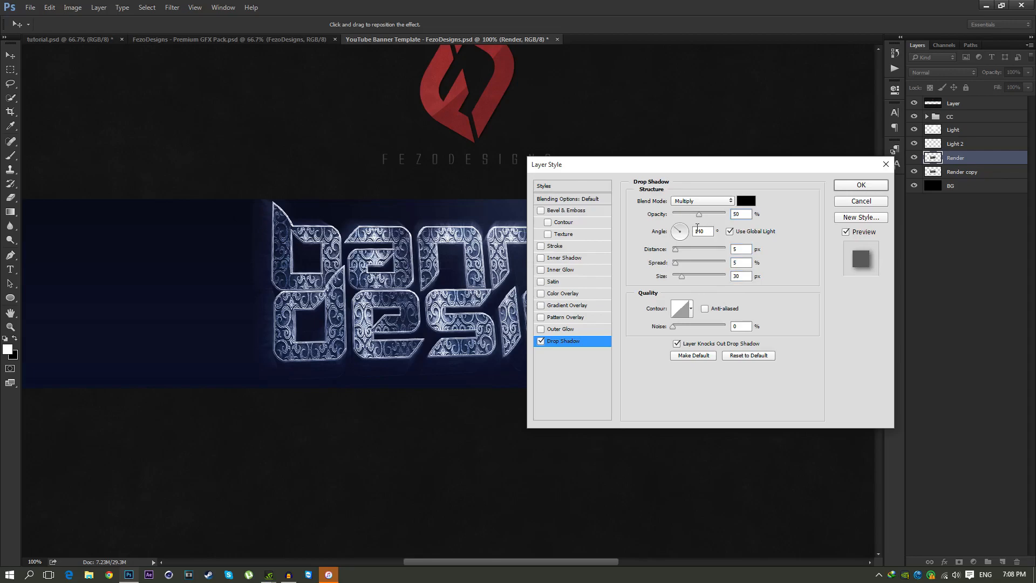
- Add a Gradient Overlay to the Render layer using the Foreground to Background preset, with the gradient reversed
click(570, 306)
click(731, 227)
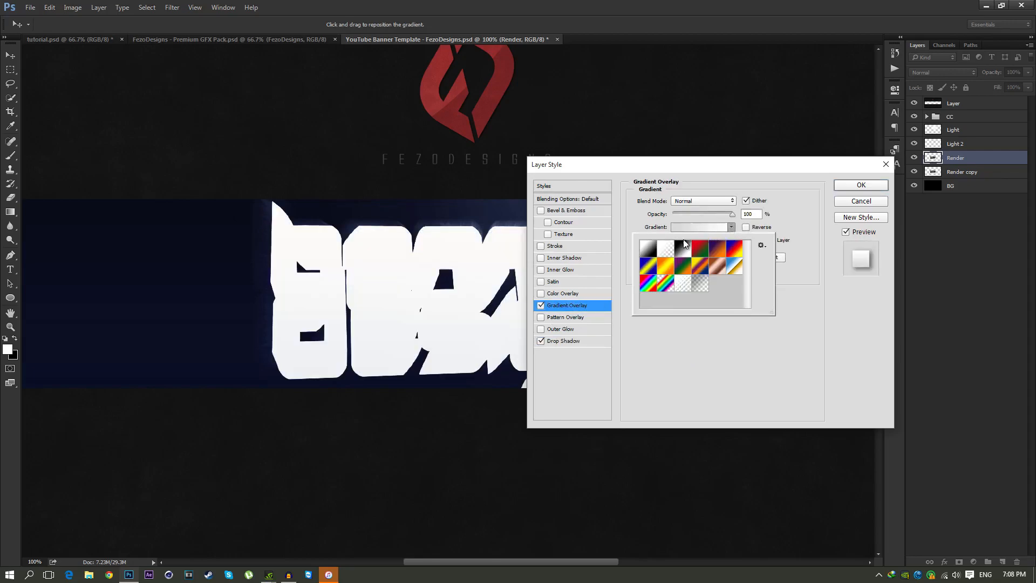
click(651, 251)
click(667, 378)
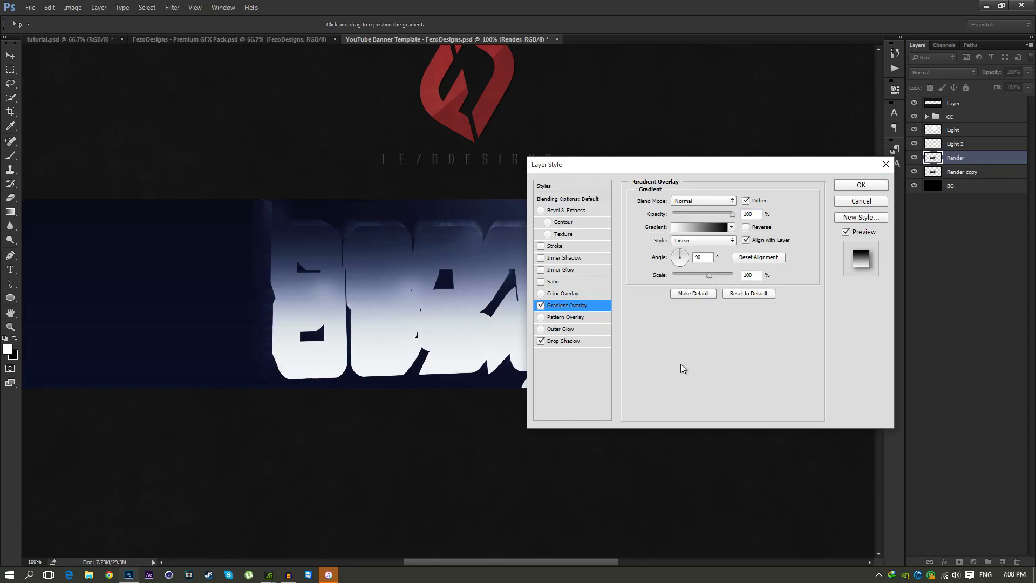
click(747, 228)
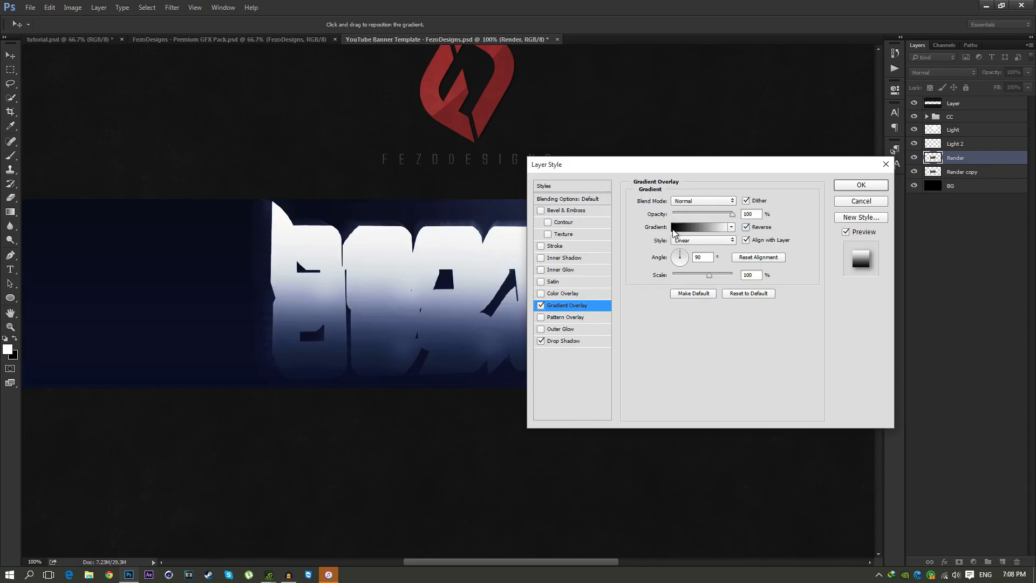
- Recolour the overlay gradient's stops, changing the white one to light grey e2e2e2 and the black one to dark grey
click(712, 229)
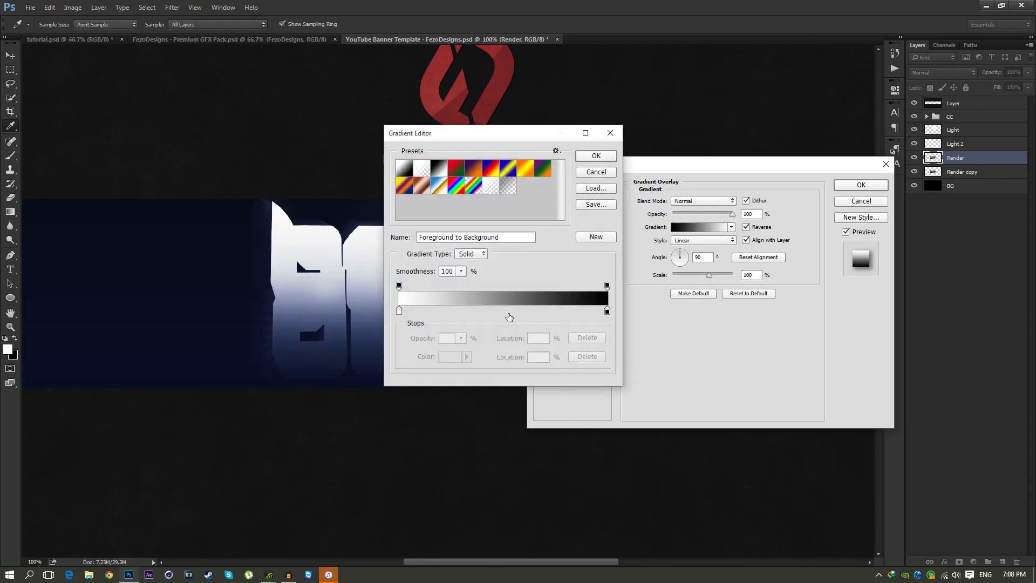
double_click(398, 311)
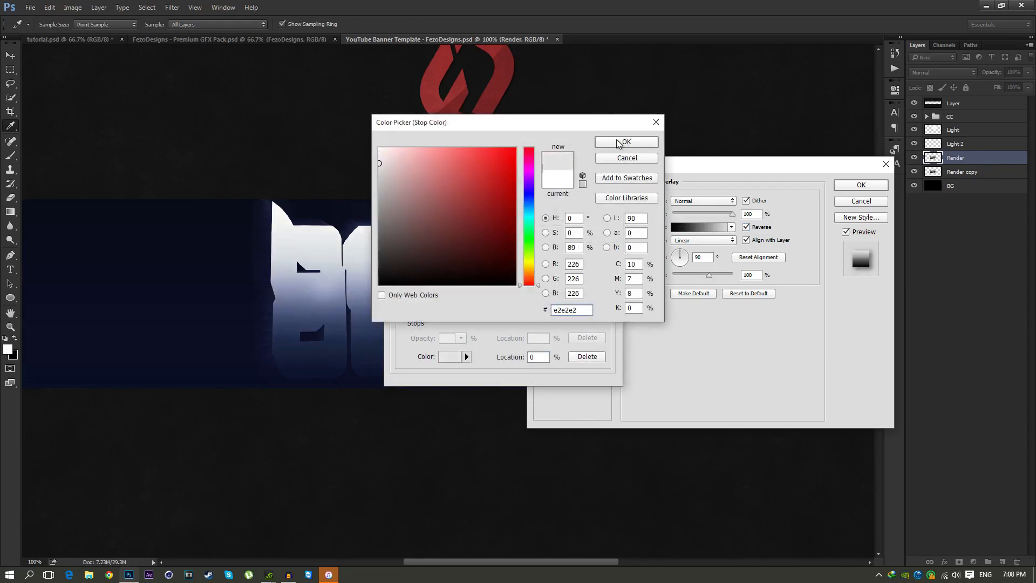
click(626, 141)
double_click(607, 313)
drag(412, 270, 346, 270)
click(628, 145)
key(Return)
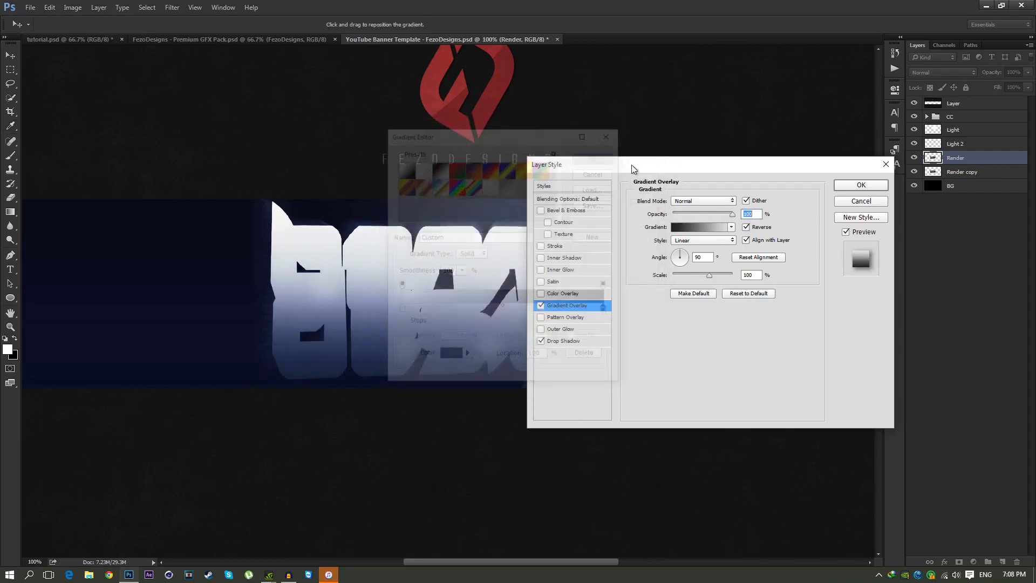
- Set the Gradient Overlay to 20% opacity with the Overlay blend mode, and compare the text with and without it
key(BackSpace)
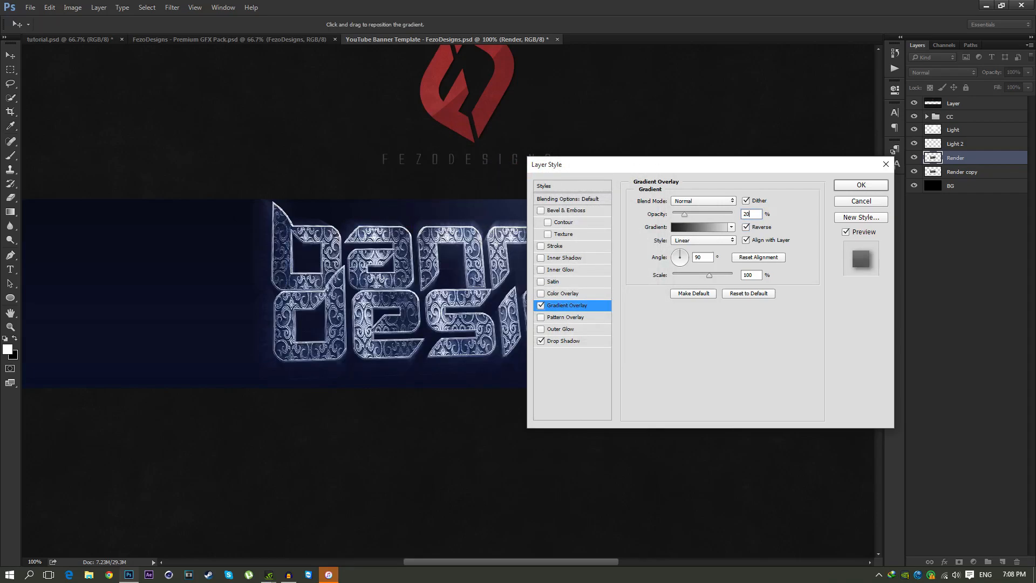
text(20)
click(683, 203)
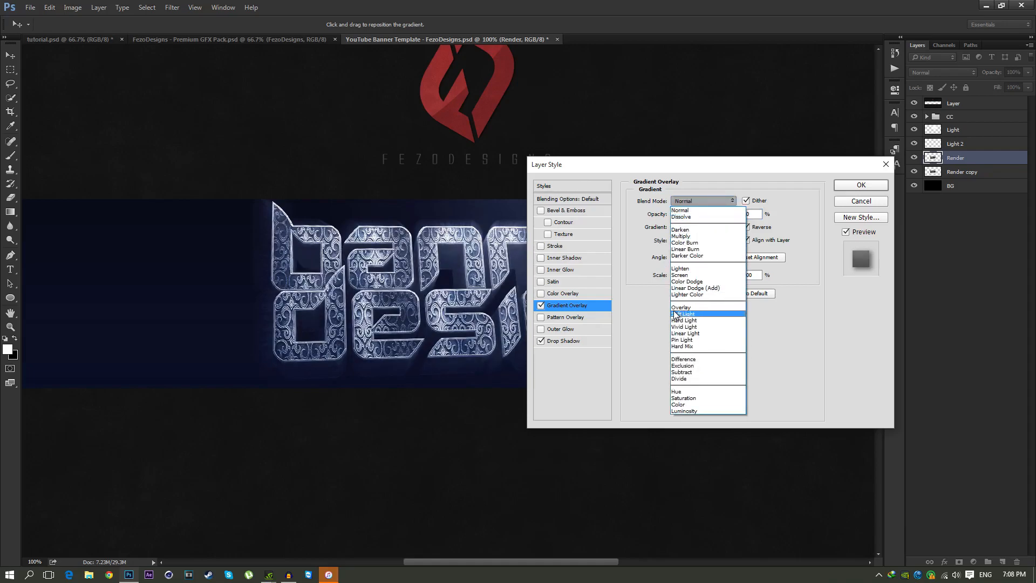
click(685, 304)
click(540, 306)
click(540, 306)
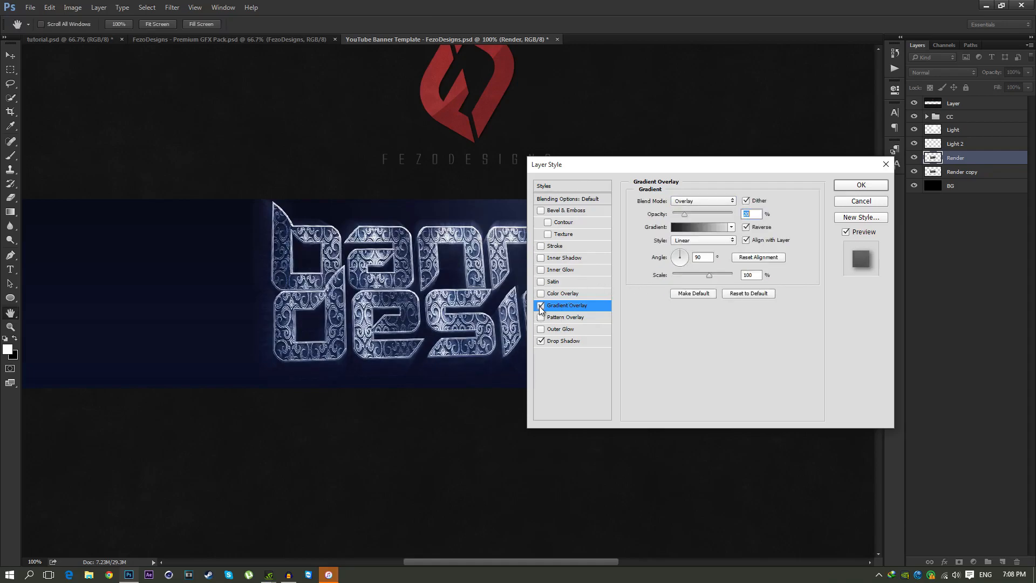
- Add a Bevel & Emboss with 2 px soften and 25% highlight opacity, and apply the Render layer's style
click(572, 210)
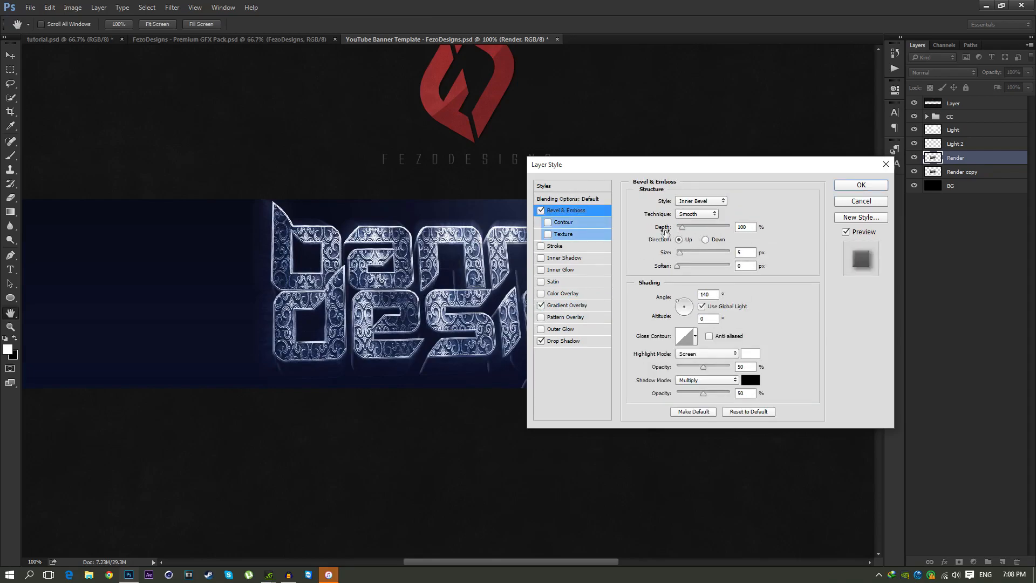
double_click(749, 267)
text(2)
double_click(747, 367)
text(2)
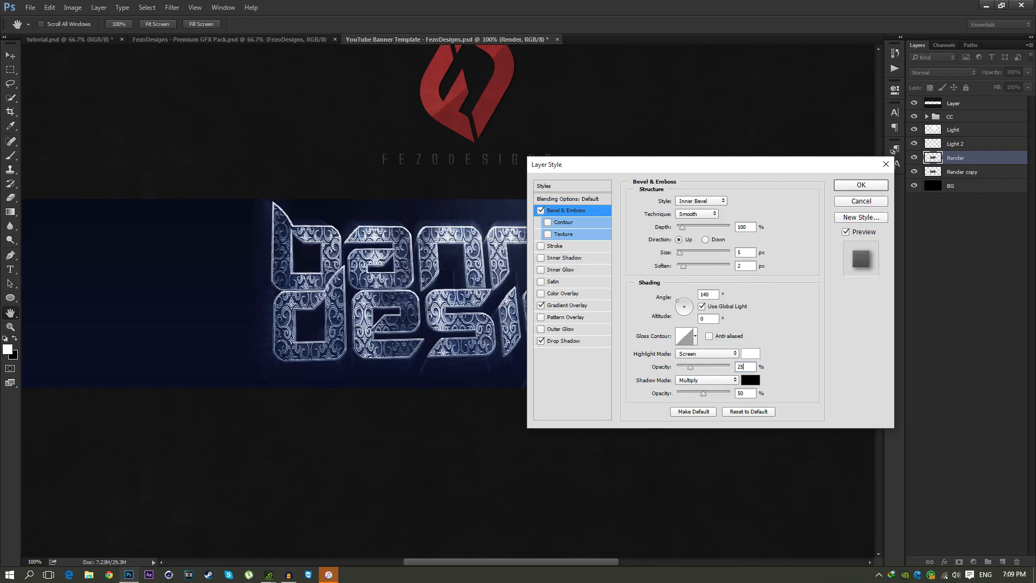
text(0)
click(870, 188)
- Duplicate the Render layer together with its effects and hide the original Render layer
drag(572, 317, 481, 320)
click(482, 320)
click(411, 315)
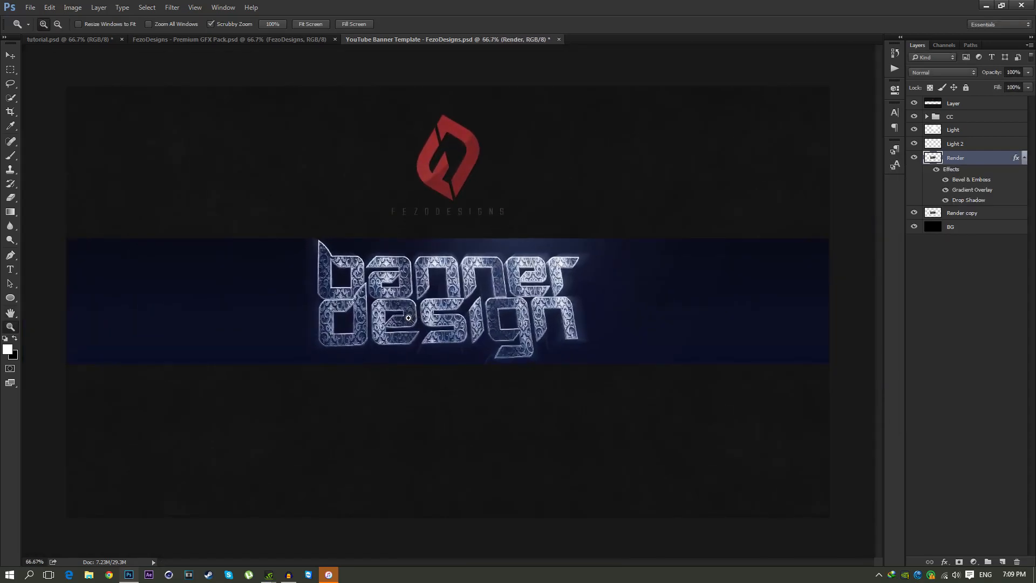
click(469, 310)
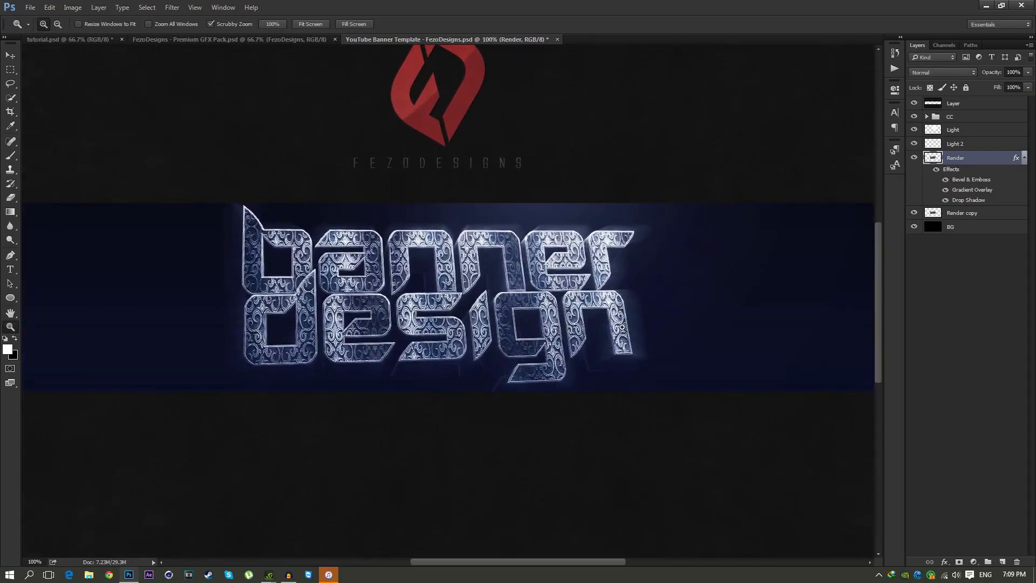
click(1024, 157)
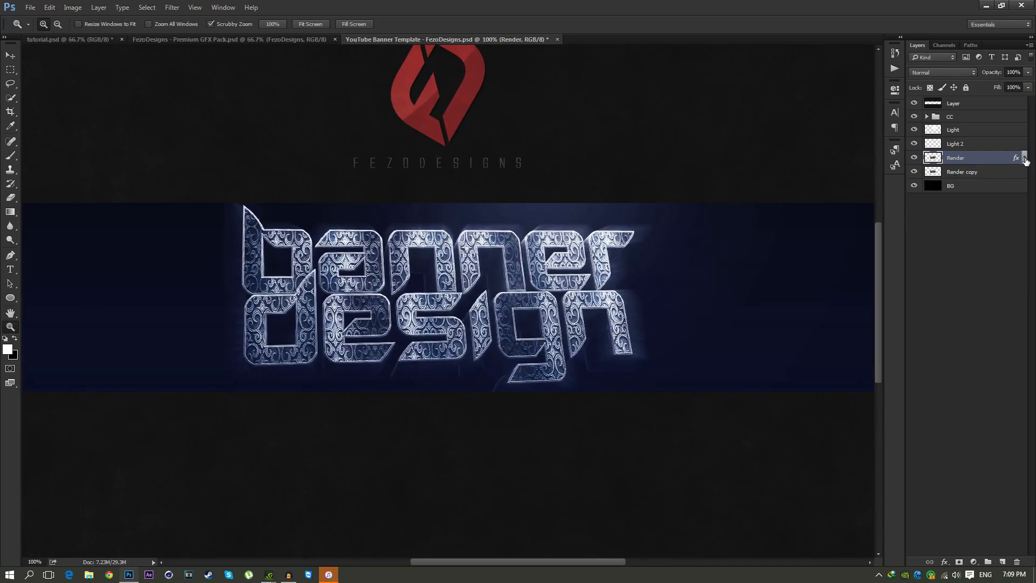
key(ctrl+j)
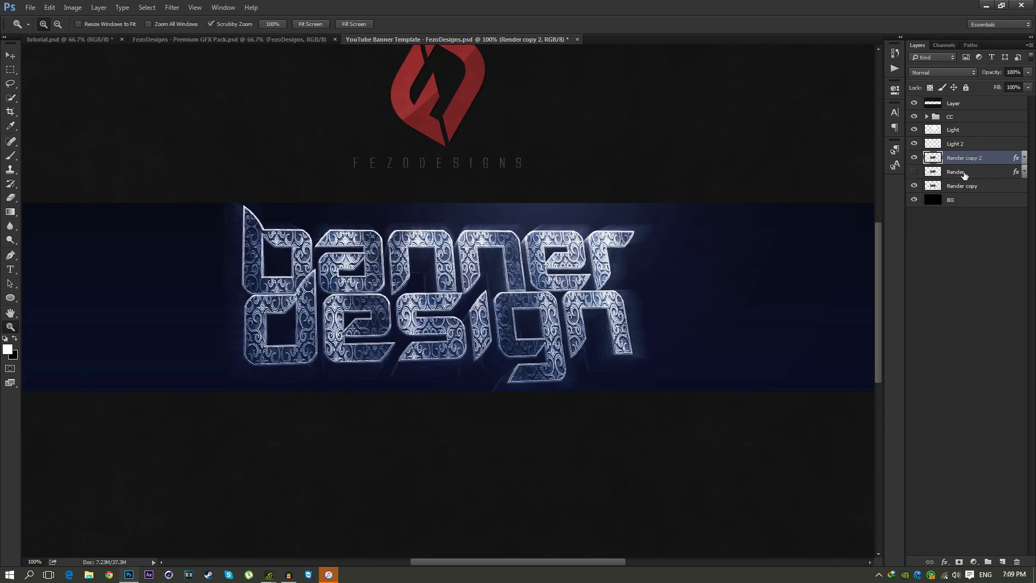
- Soften parts of the "banner design" lettering on Render copy 2 with an 80 px Blur tool at 30% strength
click(10, 226)
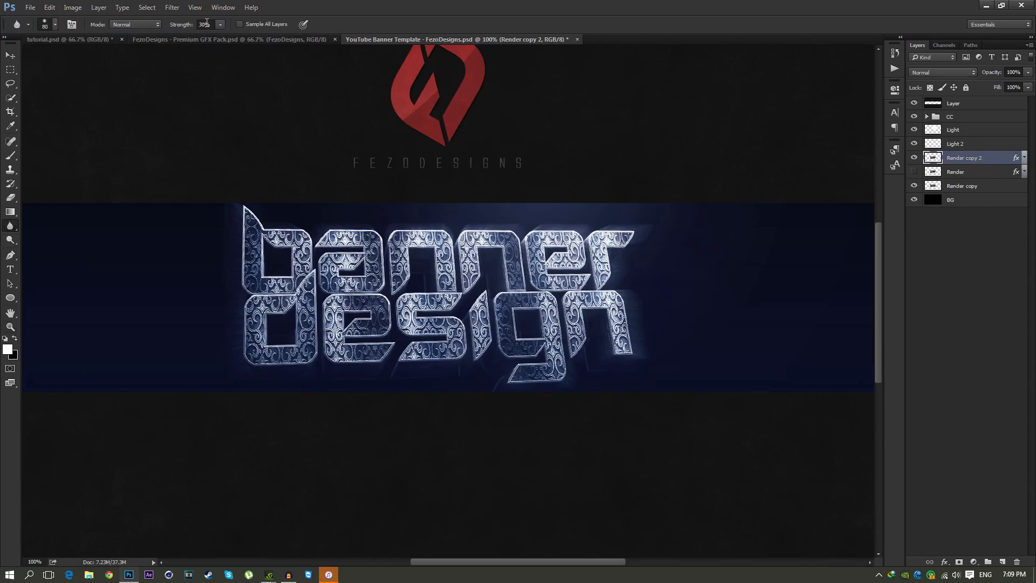
key(z)
click(314, 331)
click(11, 228)
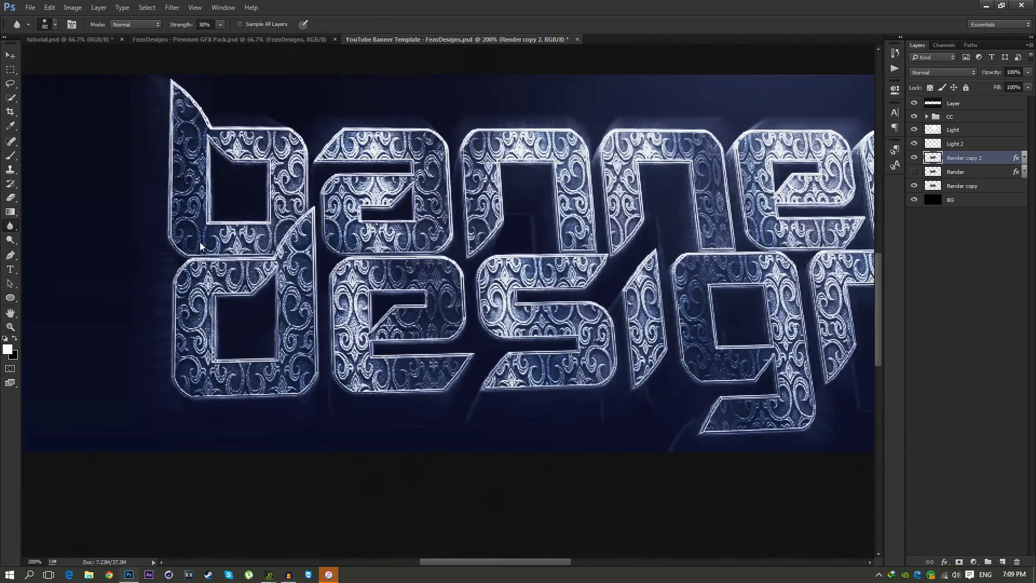
scroll(253, 200, up, 1)
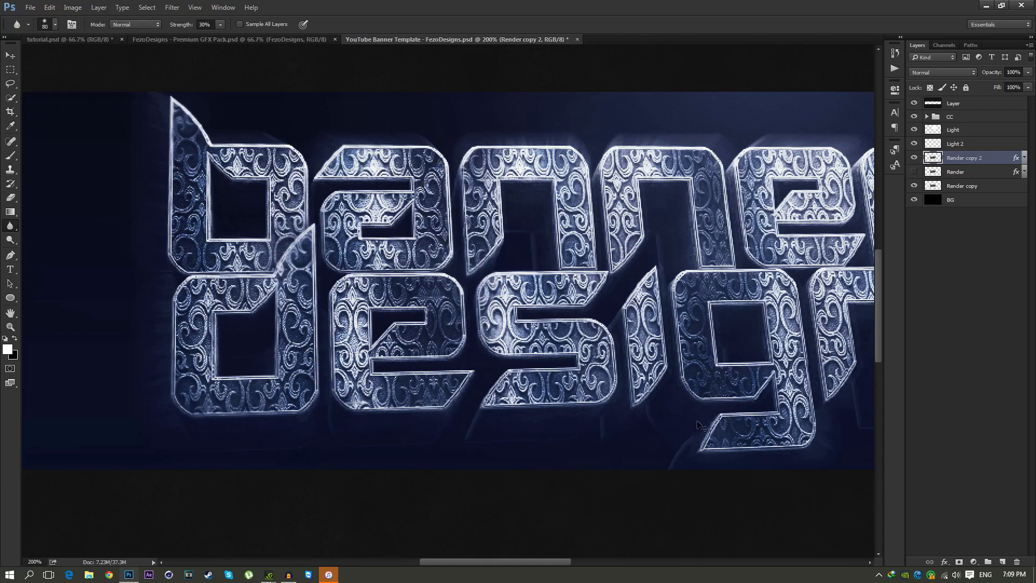
scroll(542, 565, right, 5)
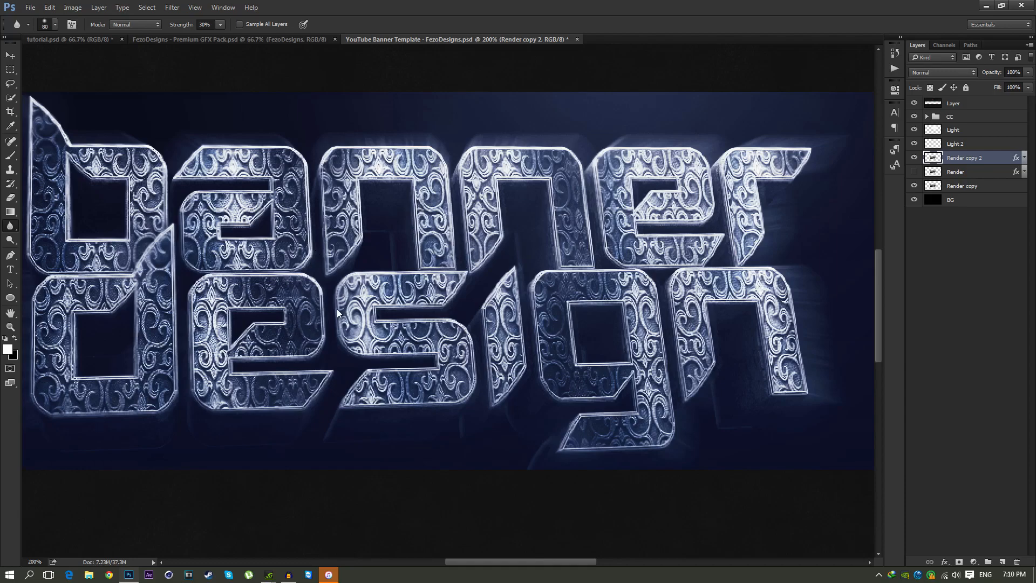
- Inspect the softened "banner design" lettering up close and within the whole banner
key(super)
key(super)
key(z)
drag(510, 372, 499, 371)
click(487, 328)
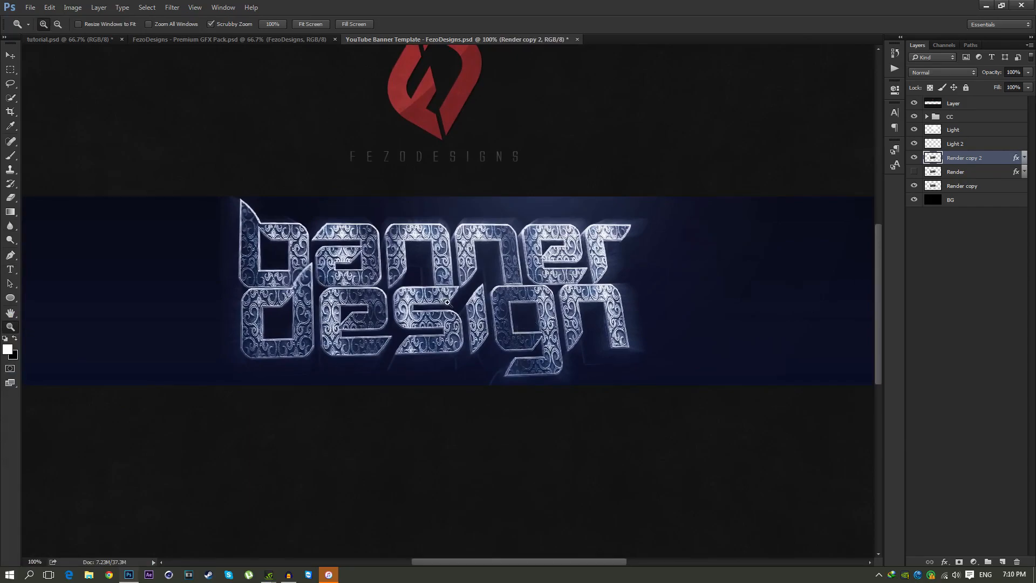
drag(447, 302, 475, 328)
click(474, 327)
drag(513, 294, 460, 294)
click(460, 294)
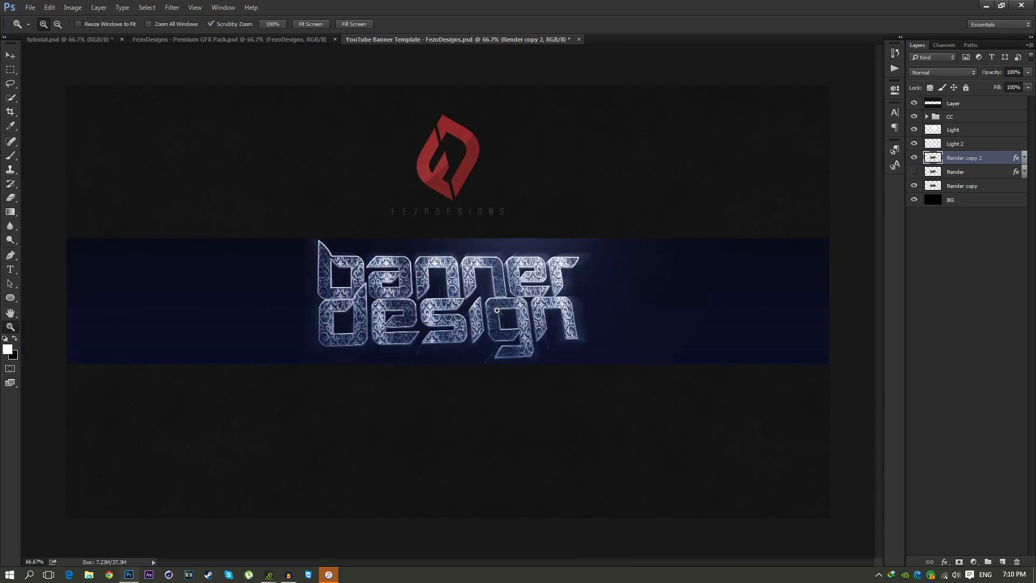
- In the FezoDesigns Premium GFX Pack document, hide the FezoDesigns cover layer, expand the Stocks group and show stock 14
click(219, 42)
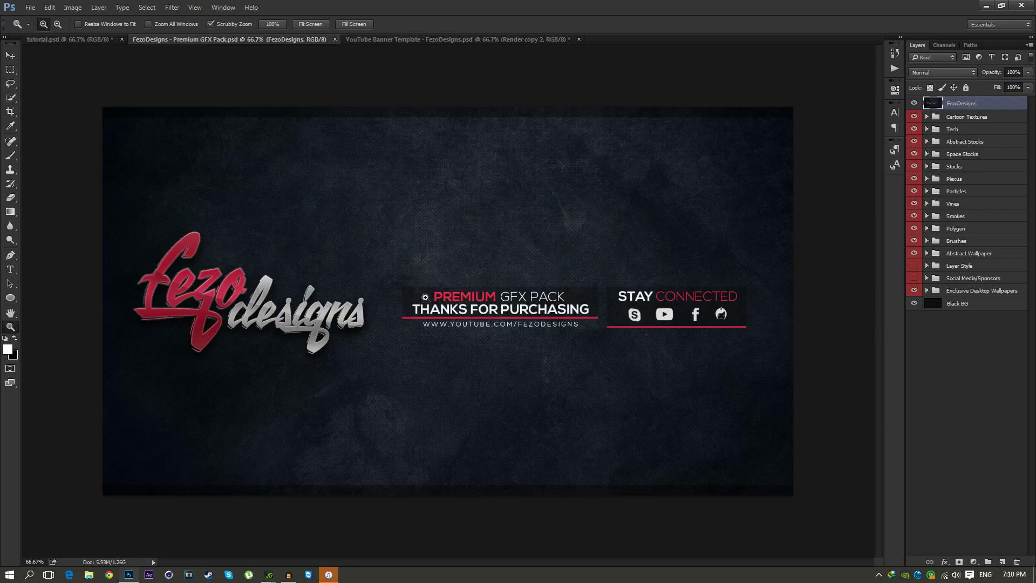
click(10, 55)
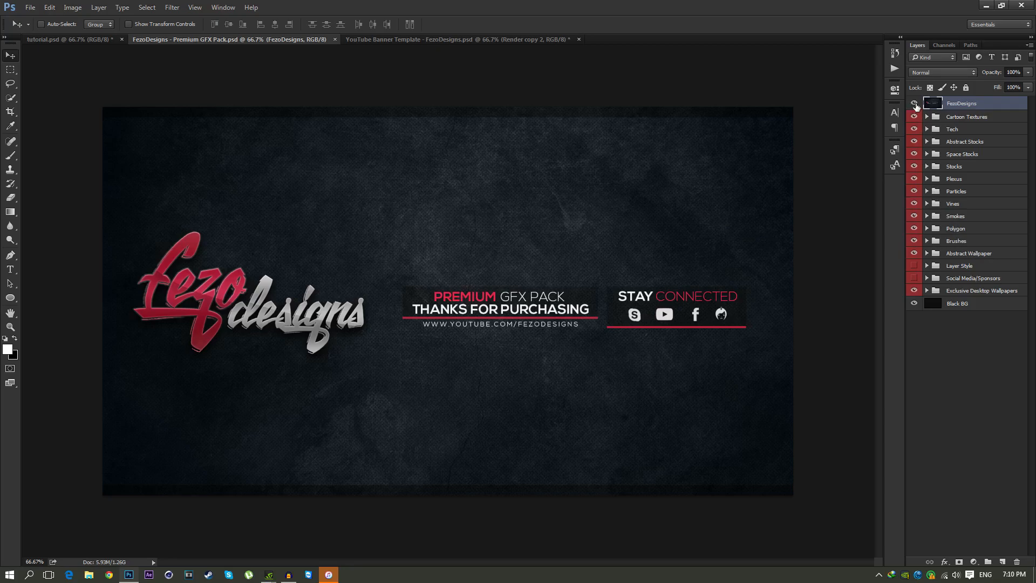
click(914, 103)
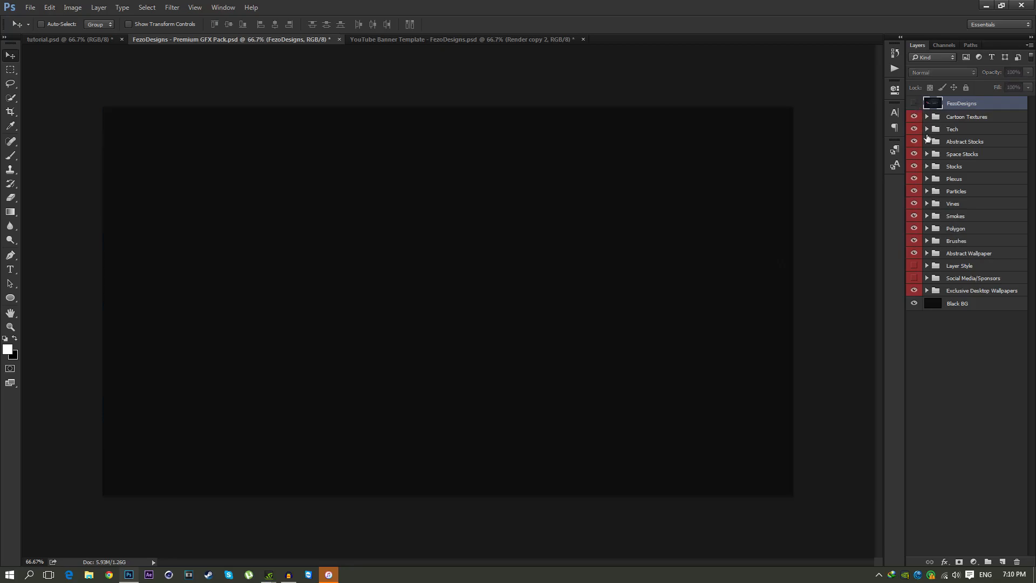
click(963, 166)
click(927, 166)
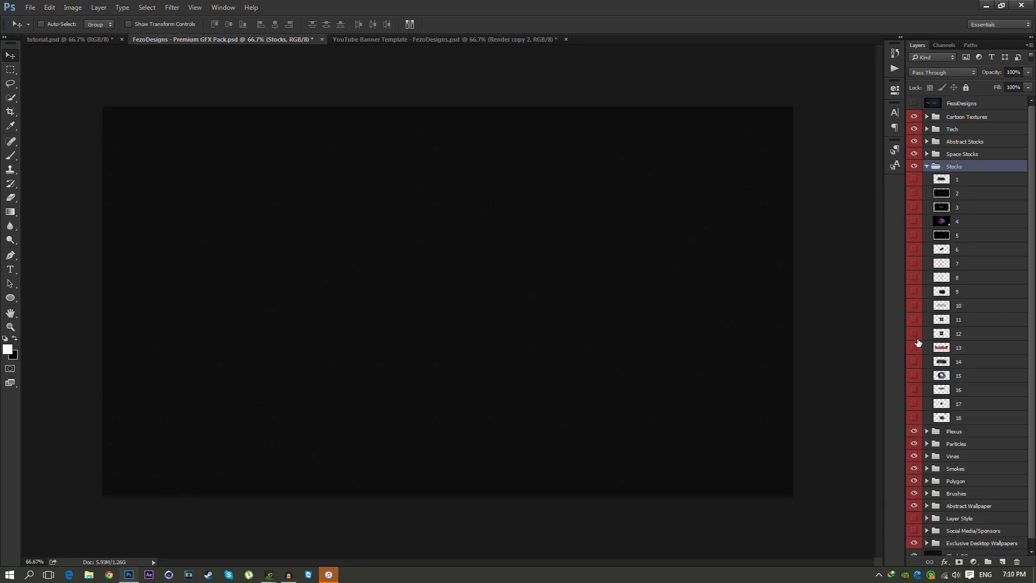
click(914, 362)
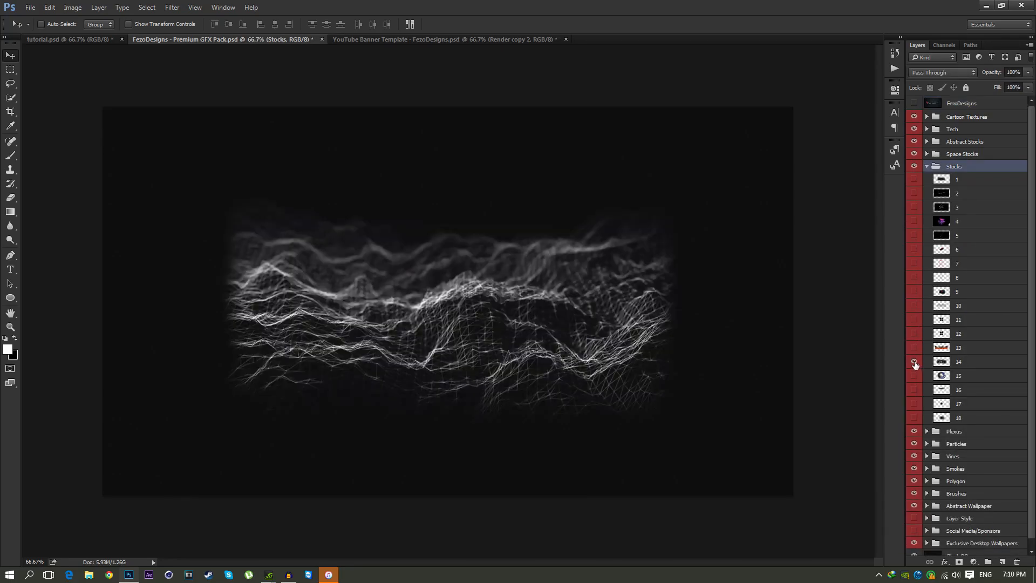
- Bring stock 14 into the YouTube Banner Template, position it along the band's lower left, and place its layer directly above BG
click(973, 365)
drag(495, 272, 442, 208)
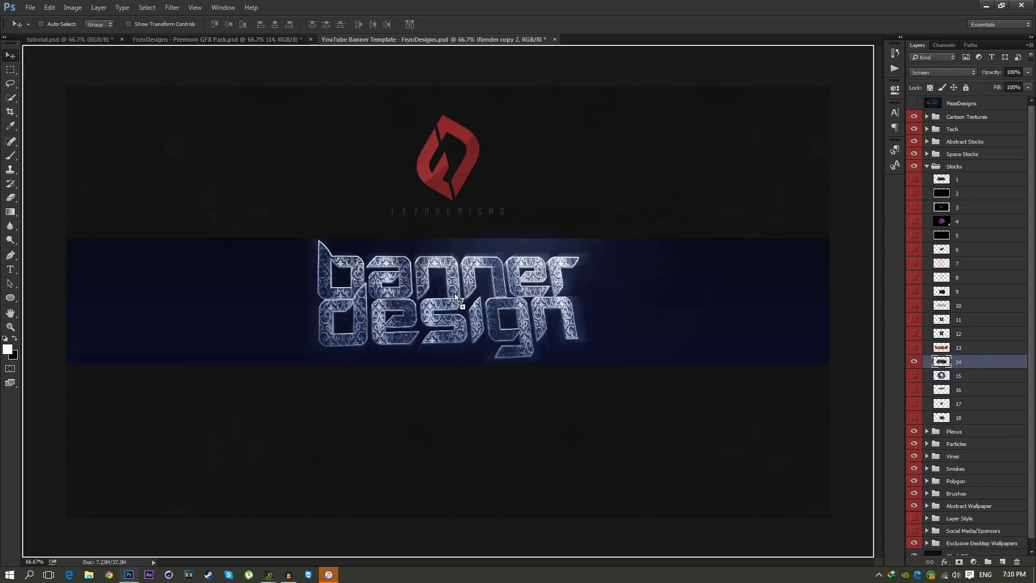
drag(455, 297, 454, 295)
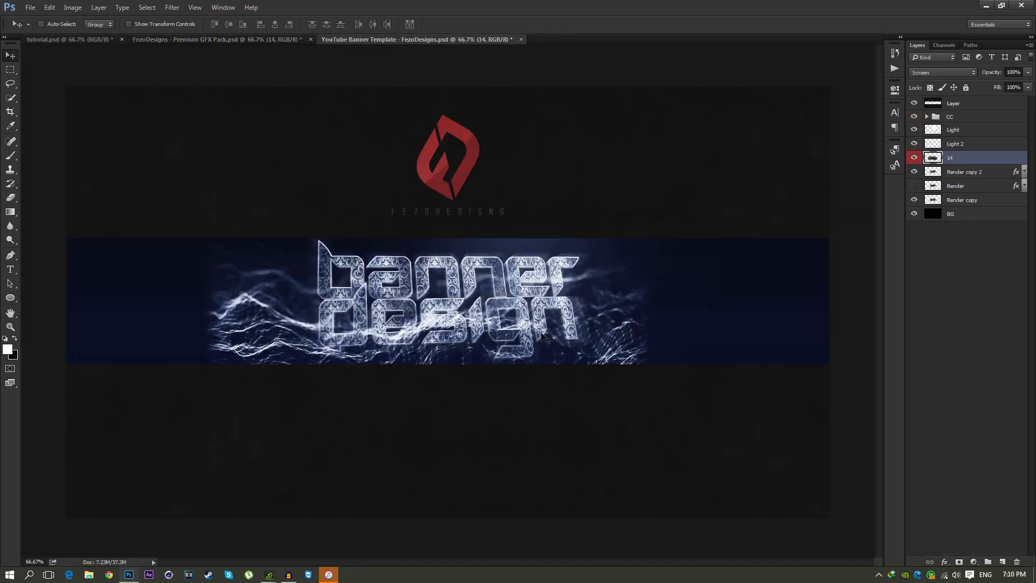
drag(503, 346, 370, 372)
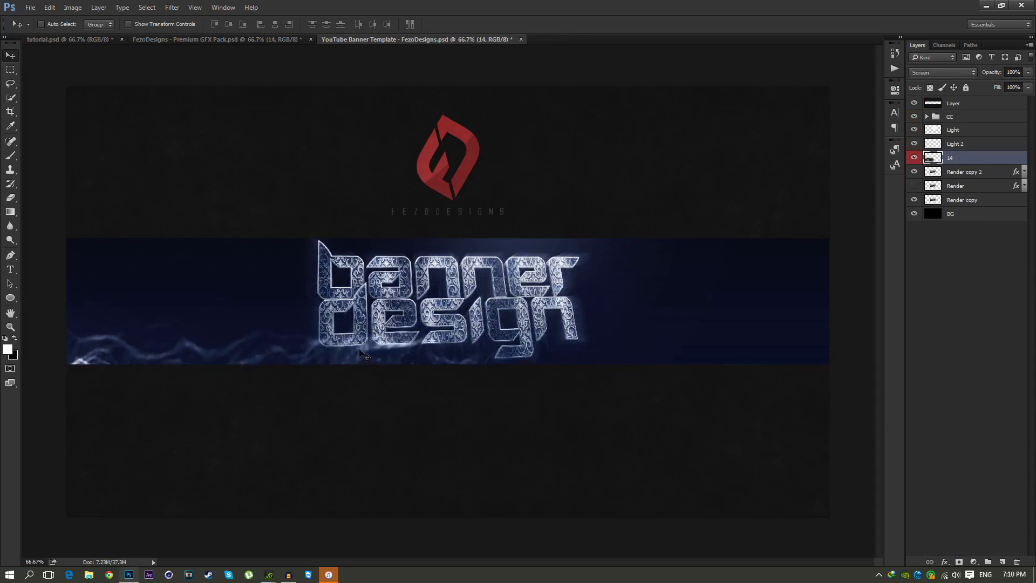
key(ctrl+t)
key(Return)
mouse_move(357, 342)
mouse_down()
mouse_move(404, 340)
mouse_move(337, 344)
mouse_move(347, 345)
mouse_up()
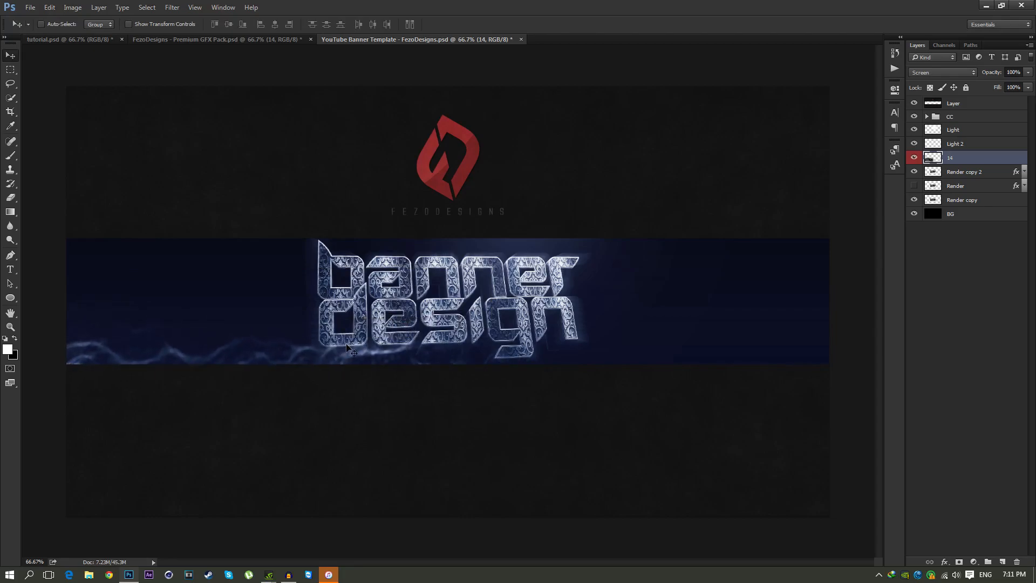
drag(974, 160, 962, 208)
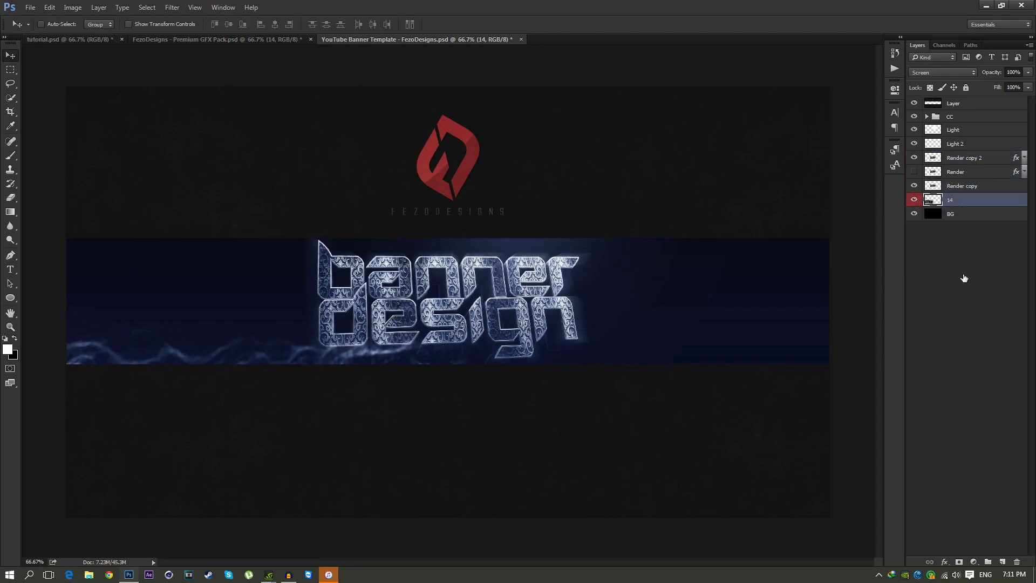
- Duplicate the 14 wave layer and place the copy along the lower right part of the banner band
key(ctrl+j)
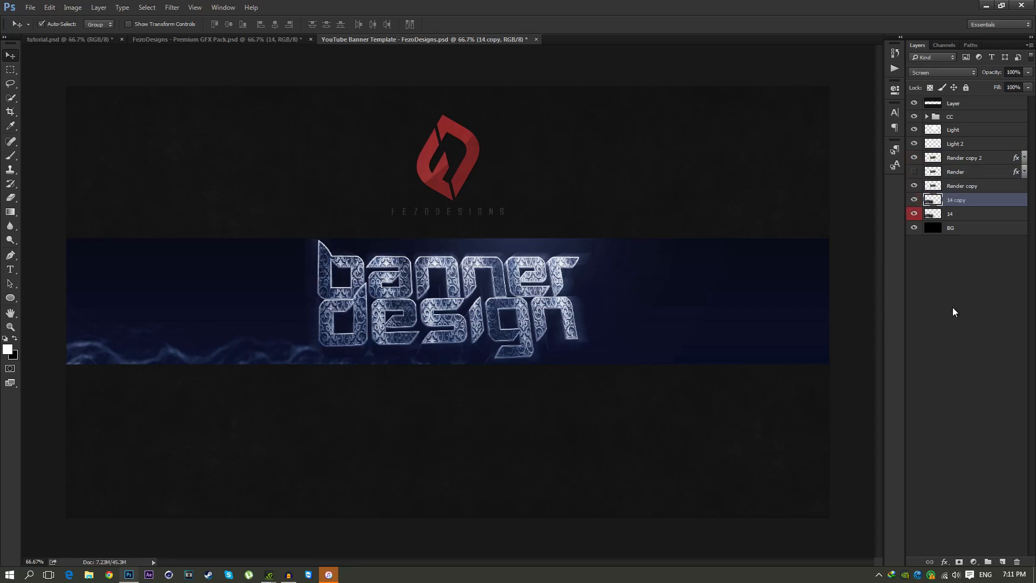
drag(310, 351, 783, 355)
drag(629, 346, 737, 344)
key(e)
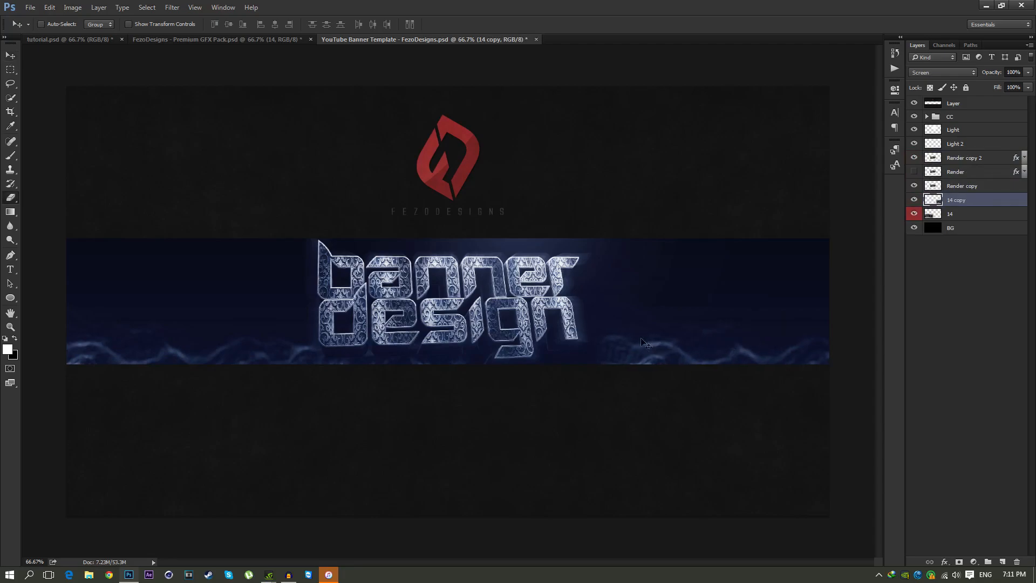
right_click(607, 321)
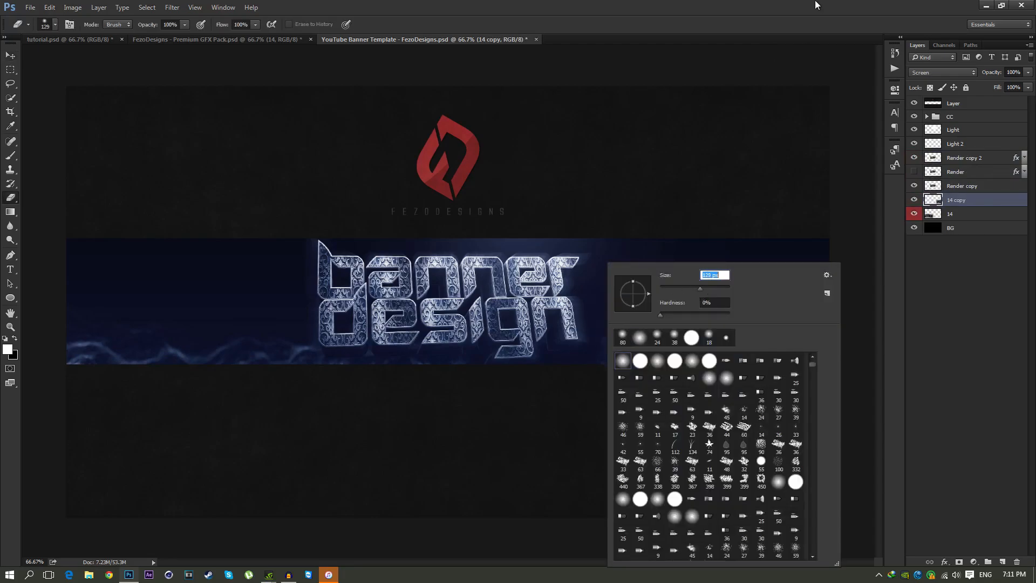
click(603, 301)
key(v)
drag(700, 347, 593, 335)
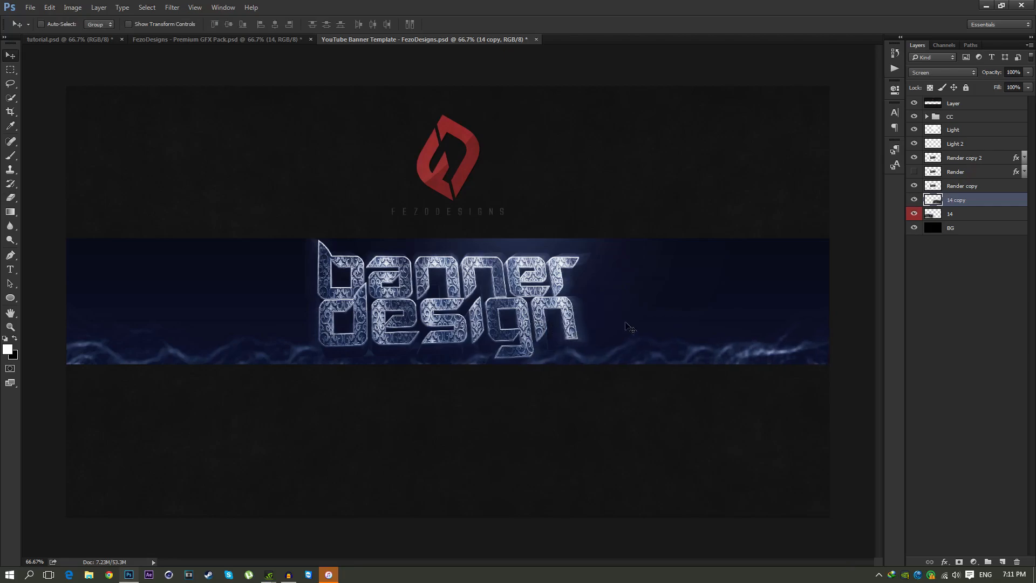
- Merge the layers 14 and 14 copy, and set the merged layer to Screen blending at 40% opacity
shift+click(967, 218)
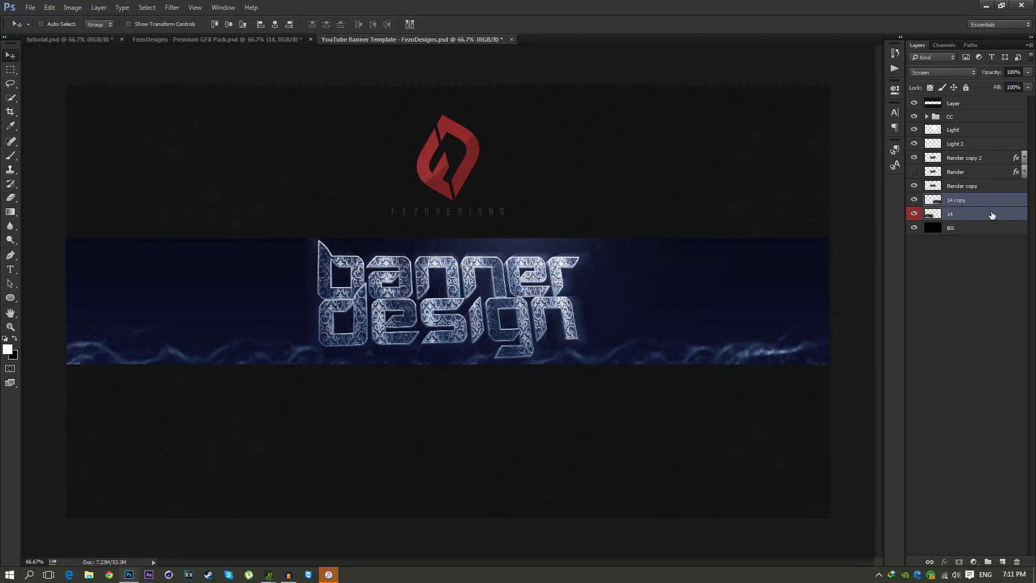
click(958, 200)
click(966, 74)
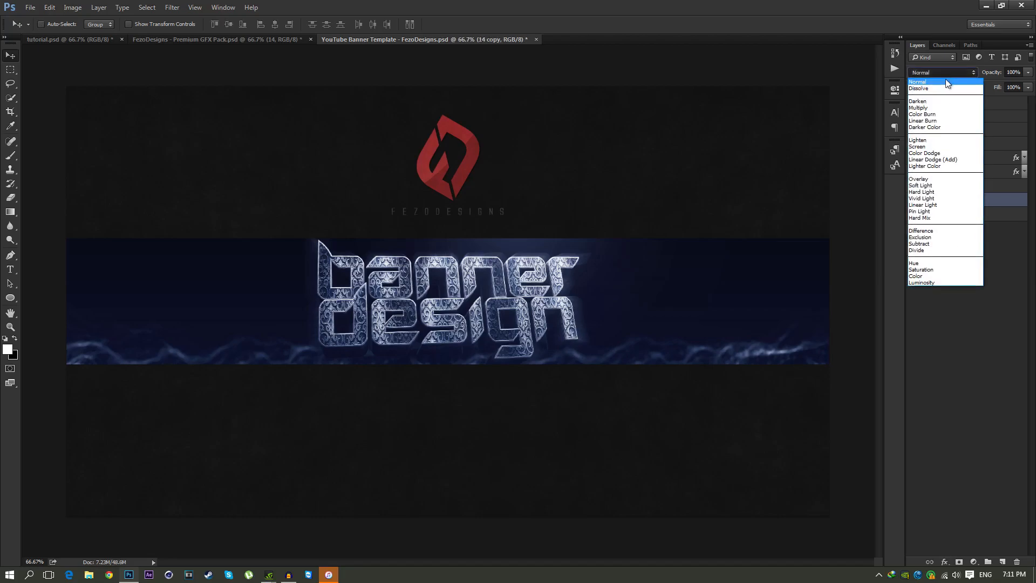
click(922, 147)
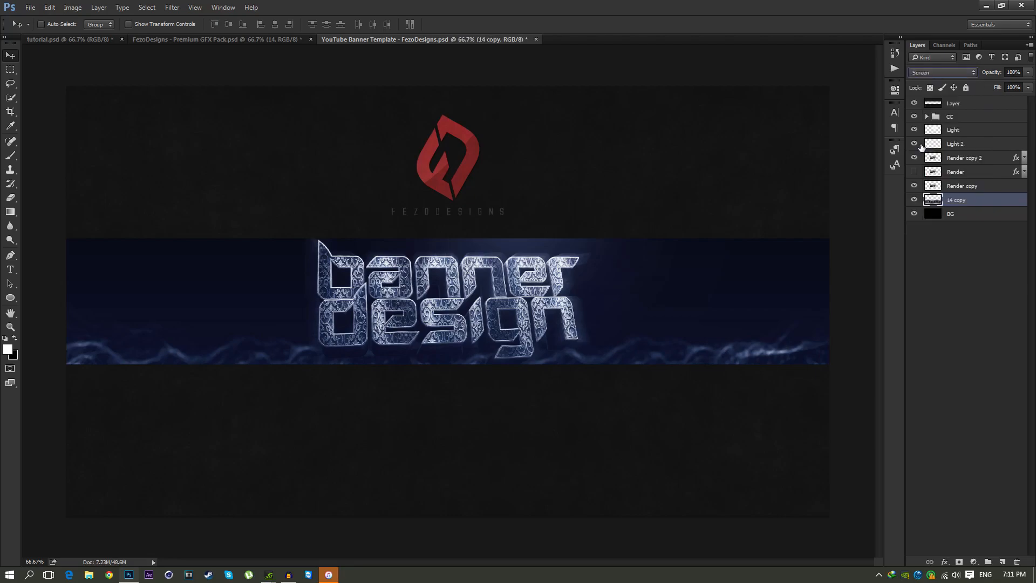
click(1014, 72)
text(35)
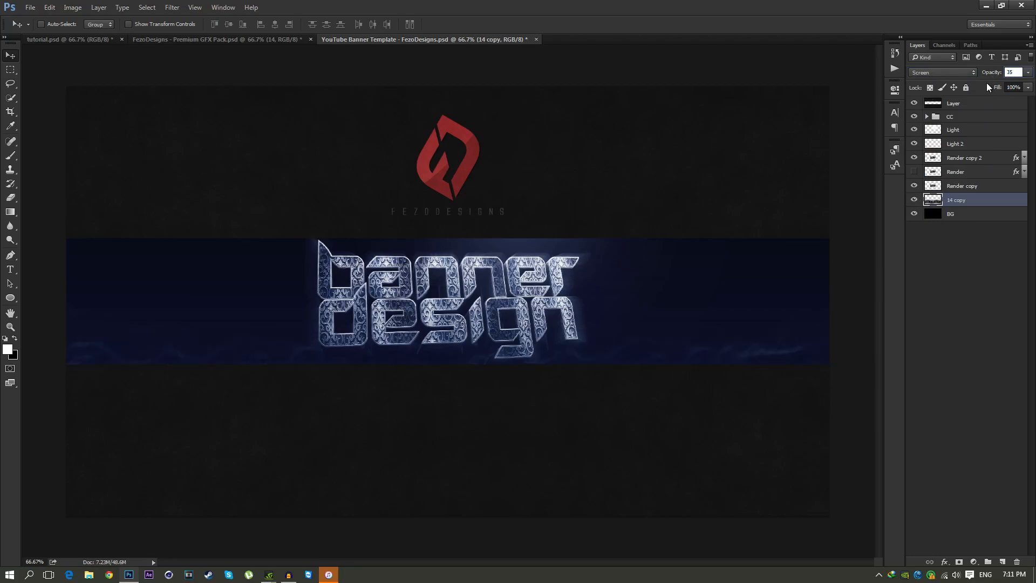
key(BackSpace)
text(40)
key(Return)
- In the FezoDesigns Premium GFX Pack document, hide stock 14, collapse the Stocks group and expand the Particles group
click(214, 40)
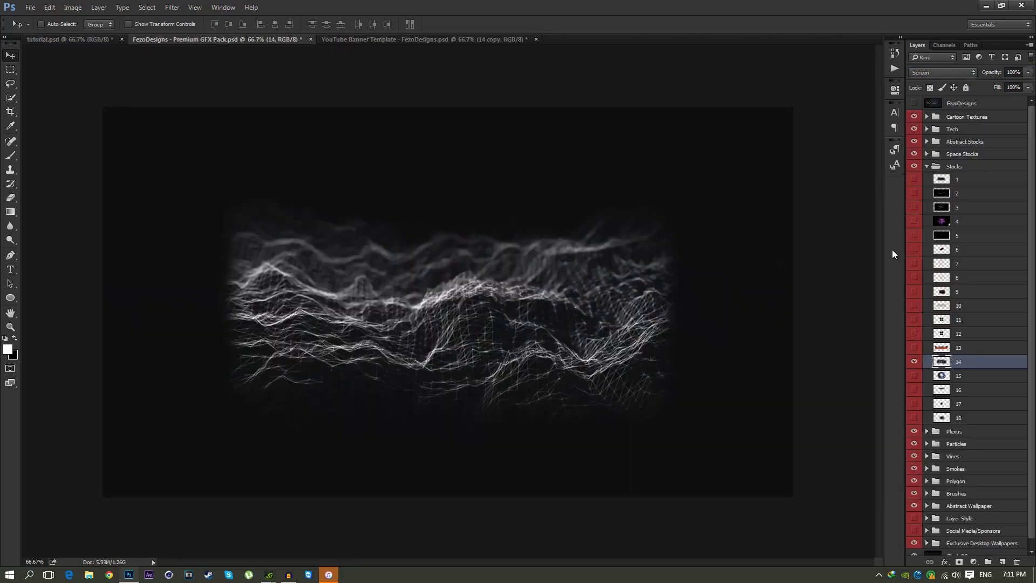
click(914, 362)
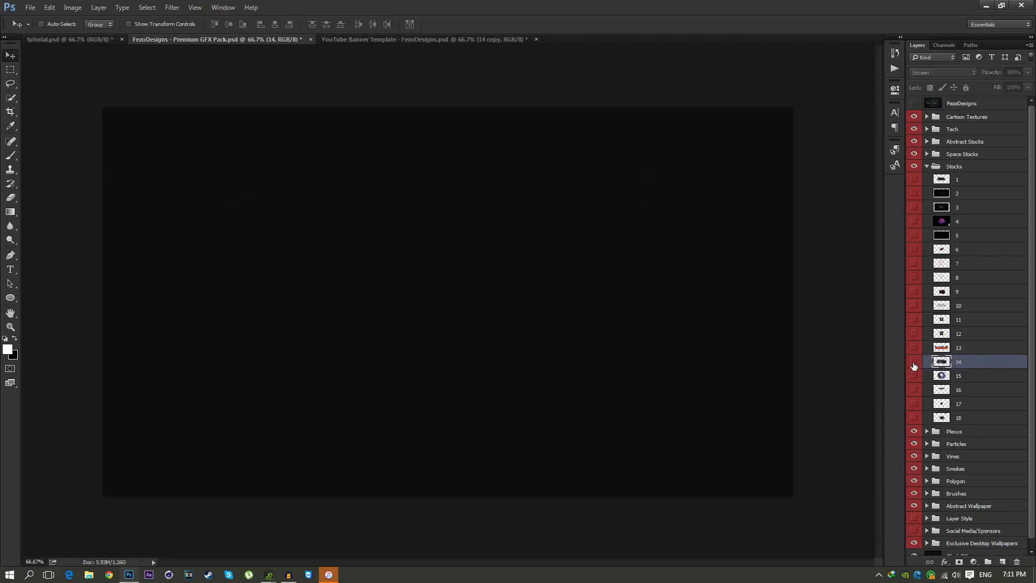
click(927, 166)
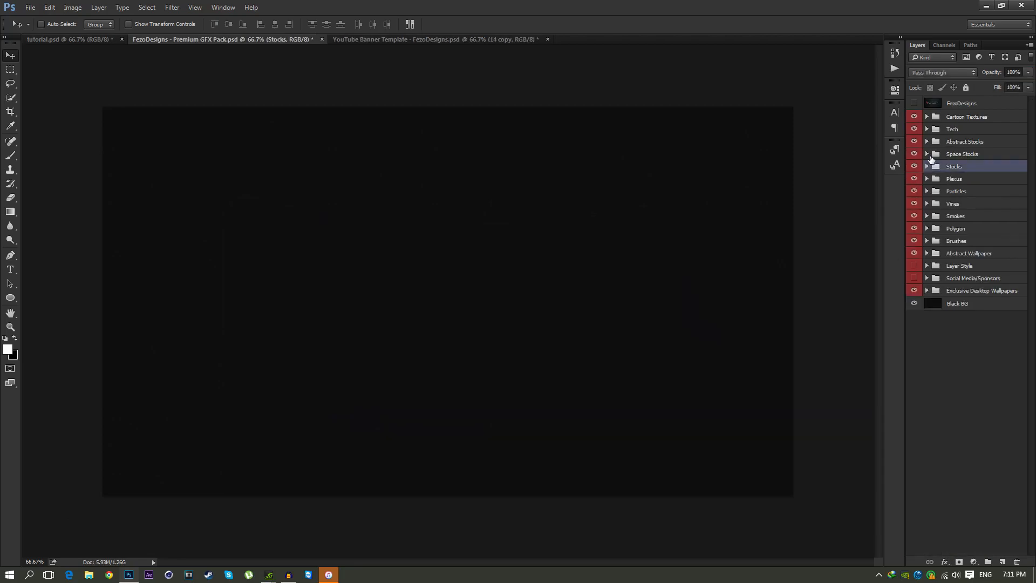
click(956, 191)
click(927, 191)
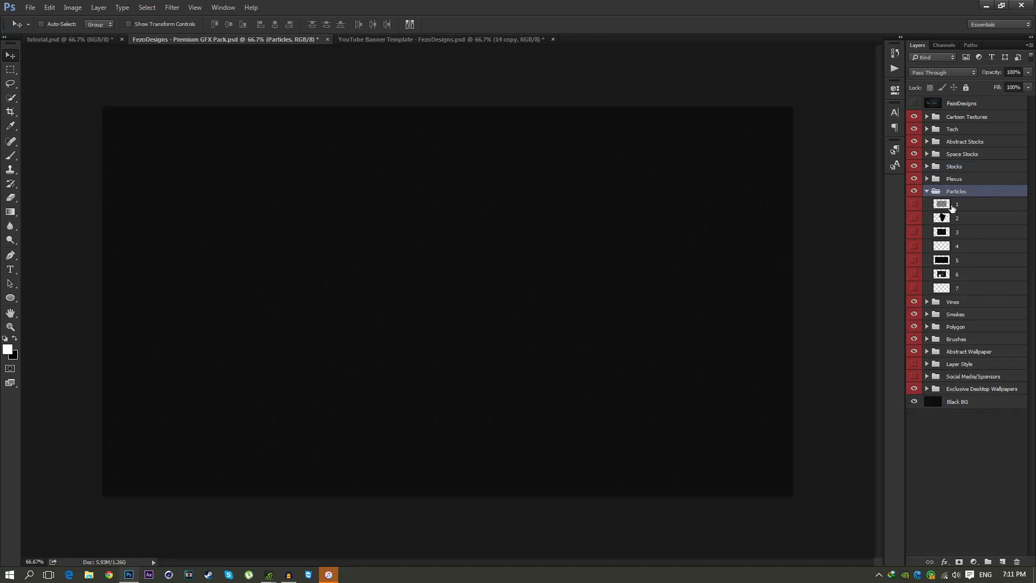
- Show particle layer 1, bring it into the banner template and place it directly above Render copy 2
click(952, 206)
click(915, 205)
drag(478, 212, 348, 216)
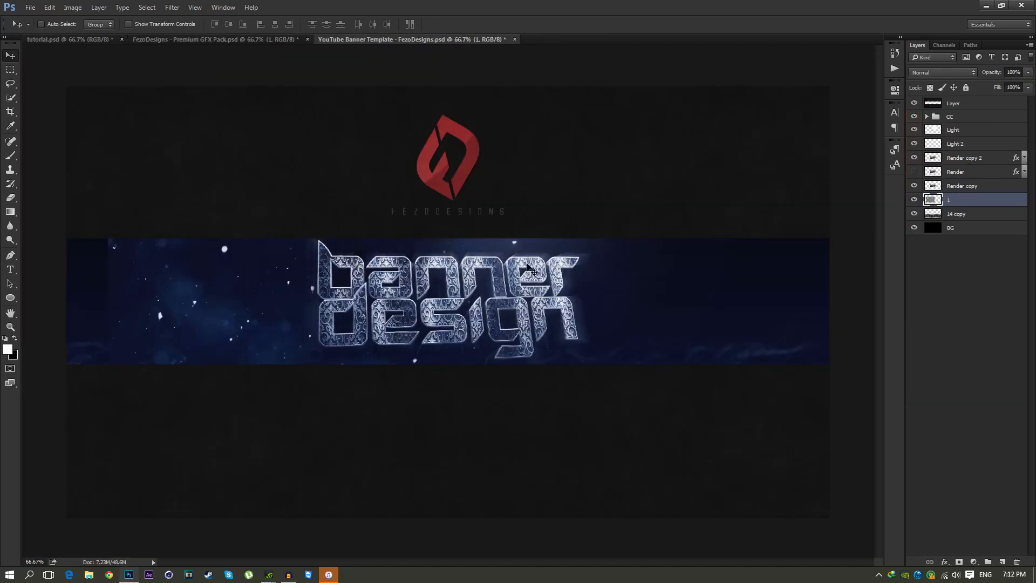
drag(957, 203, 969, 164)
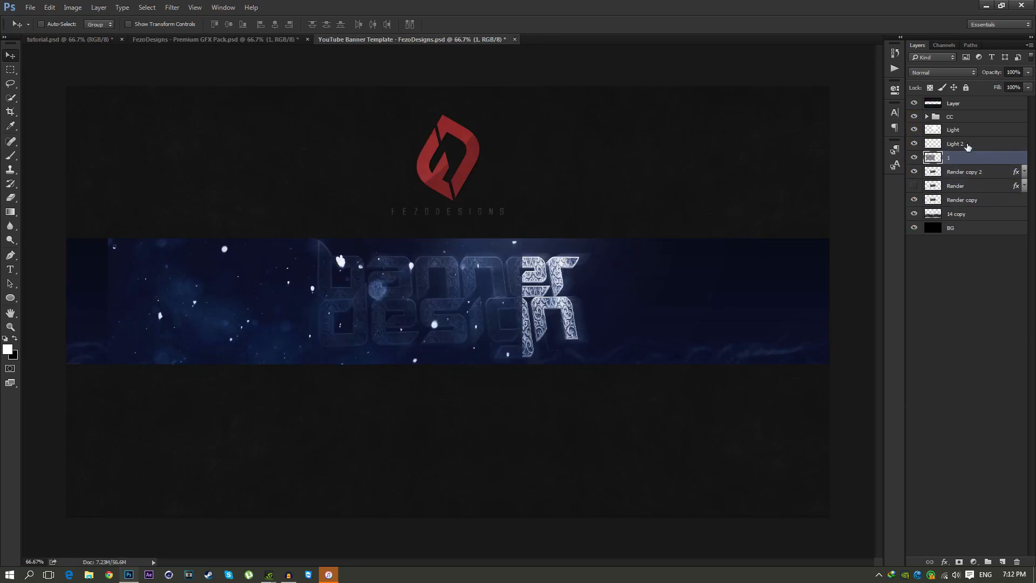
- Scale particle layer 1 down at the band's left end and duplicate it twice to cover the band's full width
drag(323, 279, 278, 278)
key(ctrl+t)
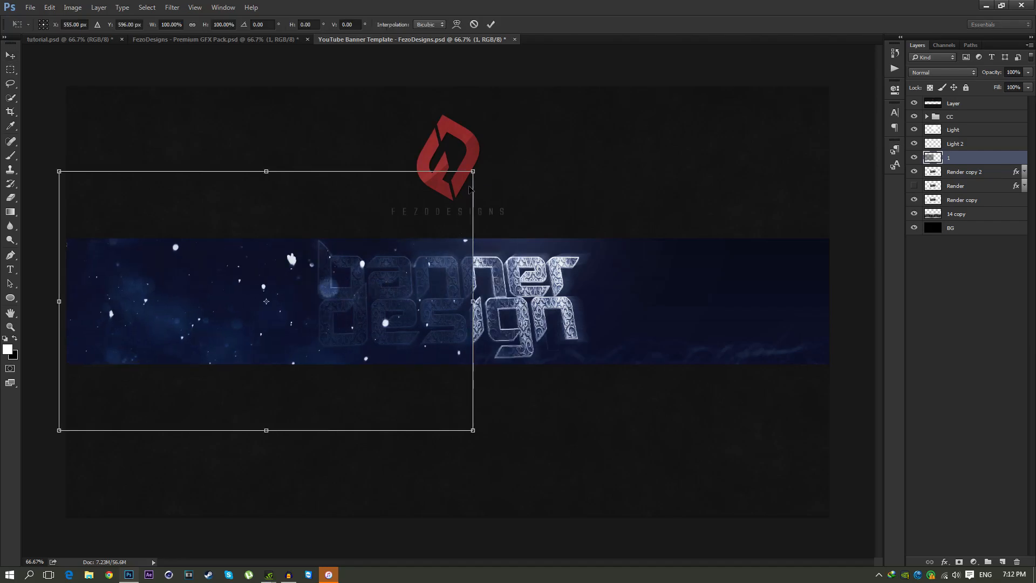
drag(472, 171, 398, 216)
key(Return)
drag(312, 271, 685, 309)
key(ctrl+j)
key(ctrl+j)
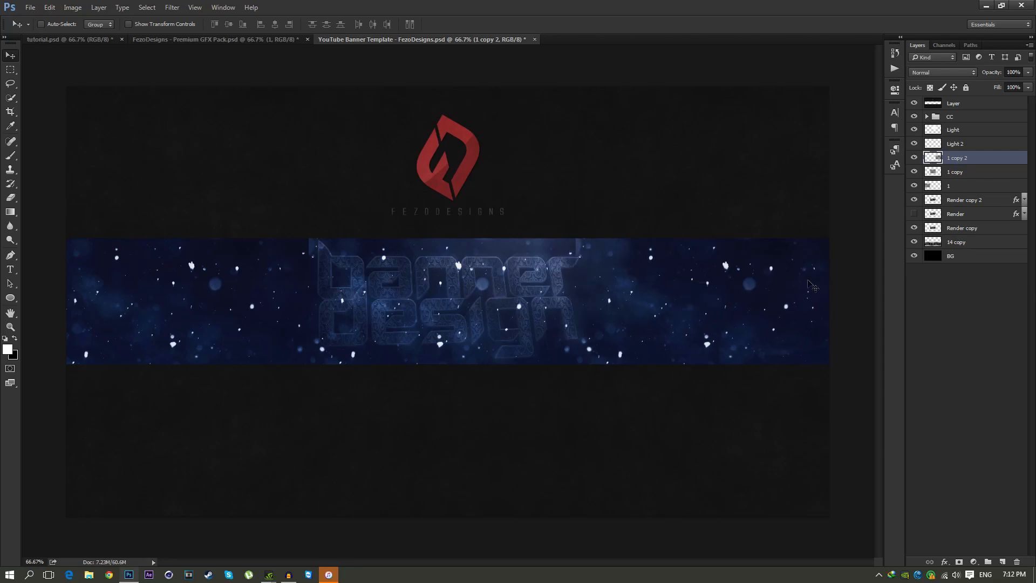
- Merge the three particle layers 1, 1 copy and 1 copy 2 into one layer
shift+click(951, 186)
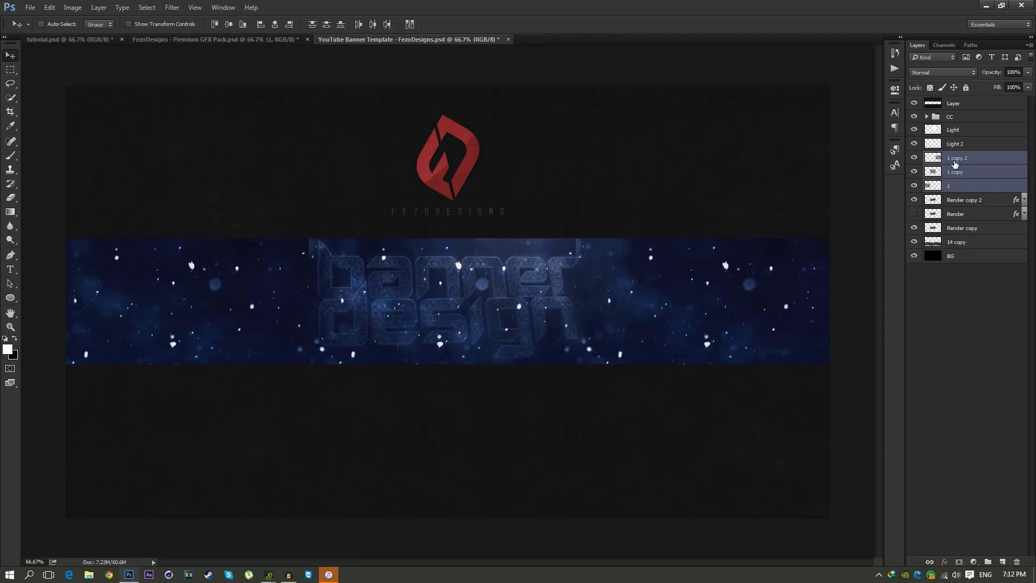
key(ctrl+e)
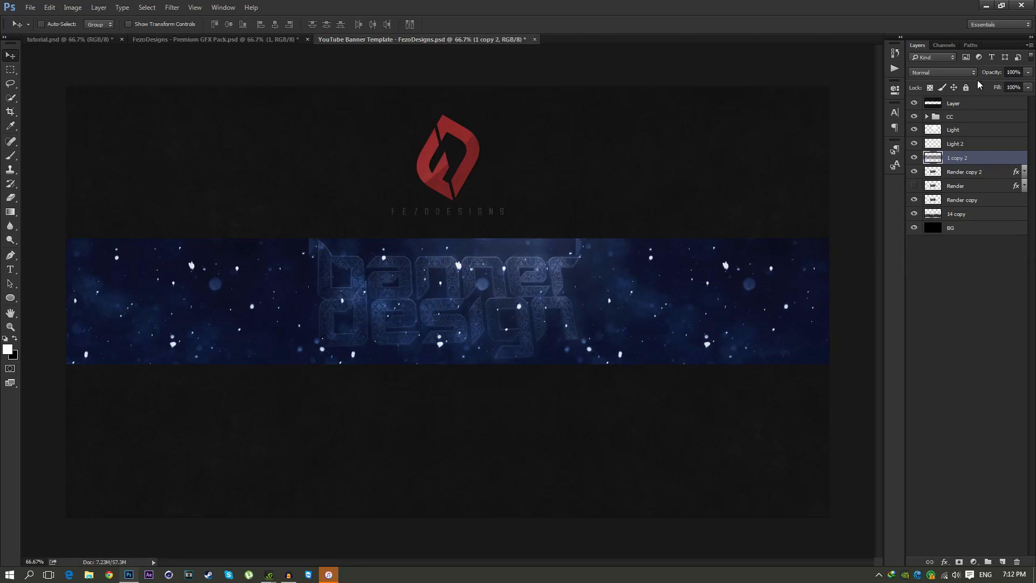
click(943, 74)
click(954, 79)
key(ctrl+z)
right_click(971, 157)
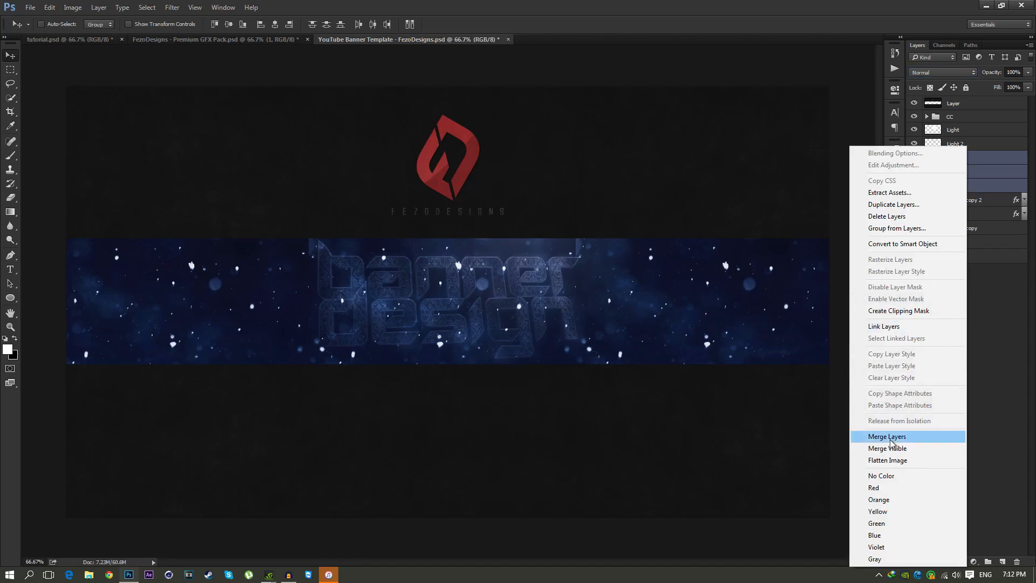
click(891, 436)
- Set the merged particle layer to Lighten blending at 25% opacity, and set the Eraser's opacity to 50%
click(947, 72)
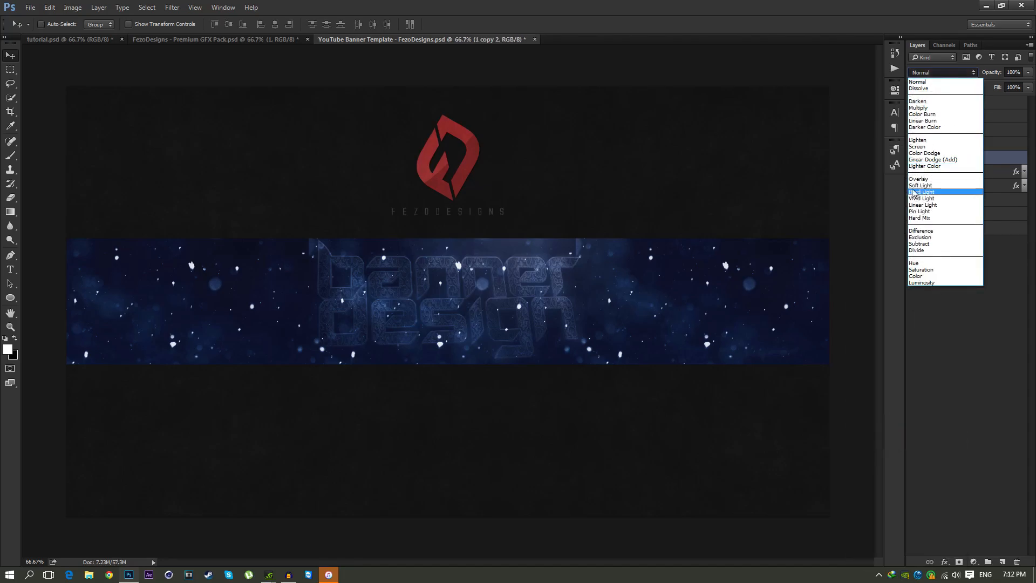
click(926, 141)
click(1021, 72)
text(25)
key(Return)
key(e)
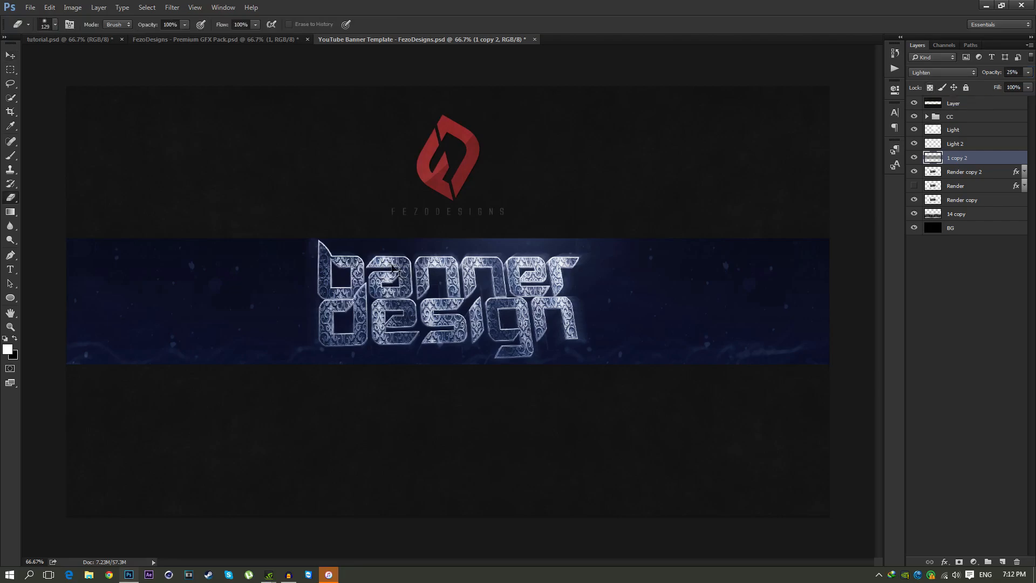
drag(157, 25, 128, 29)
- In the GFX pack, hide particle layer 1, show layer 2 and bring layer 2 to the left end of the banner band
click(215, 39)
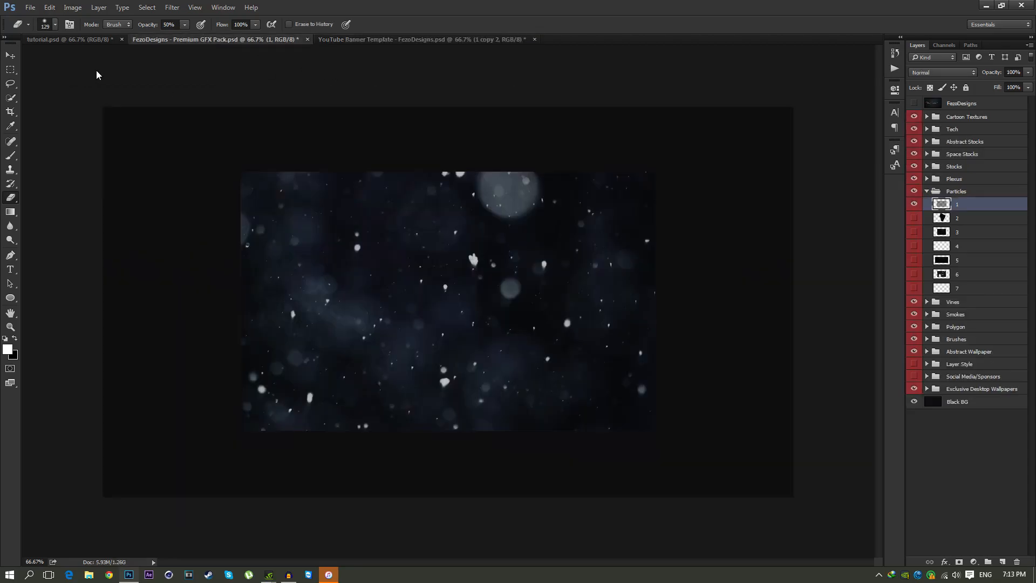
click(914, 203)
click(914, 217)
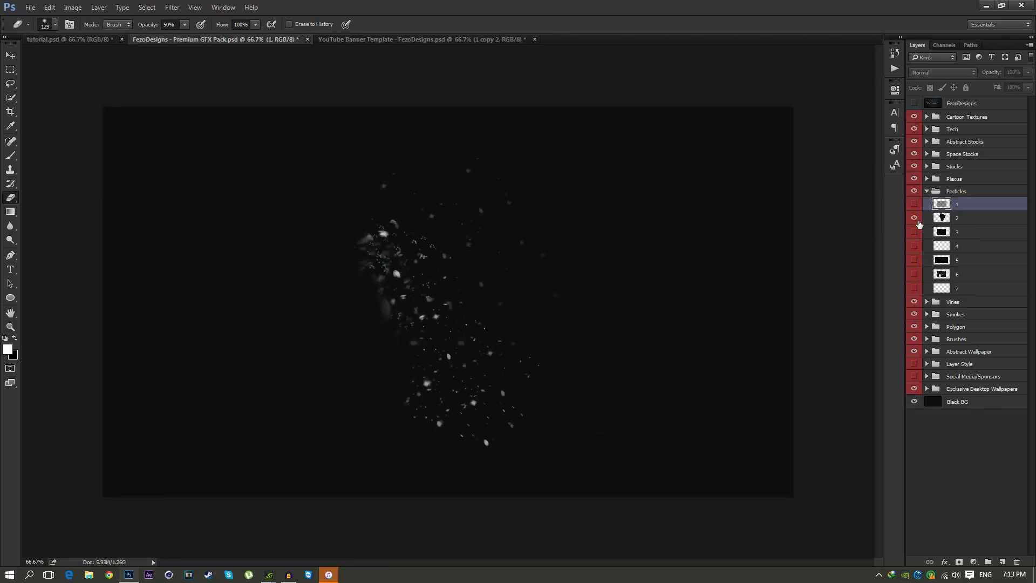
click(948, 218)
click(10, 55)
drag(401, 131, 282, 281)
drag(225, 236, 130, 324)
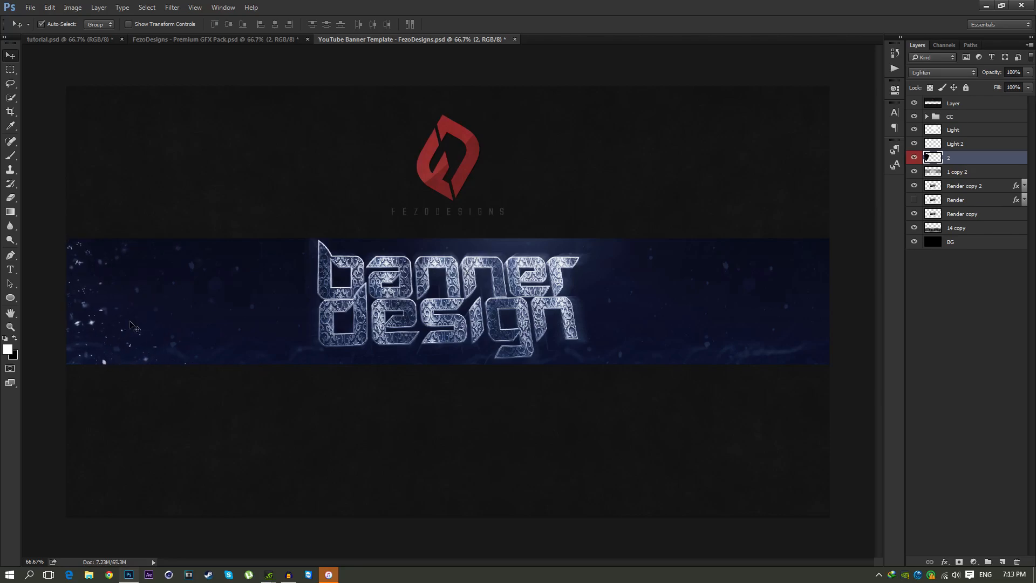
- Duplicate particle layer 2, flip the copy horizontally and place it at the right end of the banner band
key(ctrl+j)
key(ctrl+t)
right_click(175, 301)
click(207, 461)
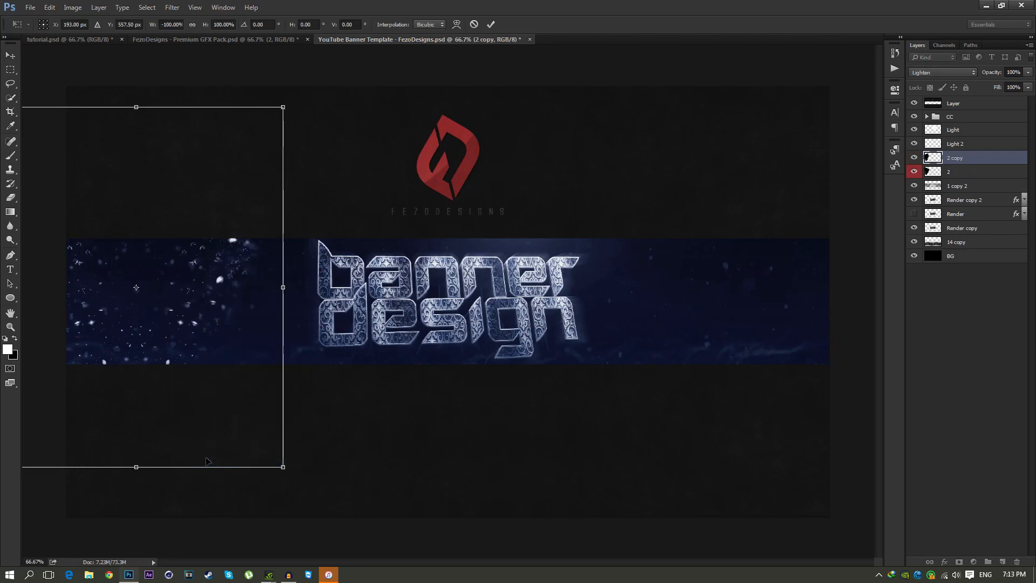
key(Return)
drag(181, 338, 791, 326)
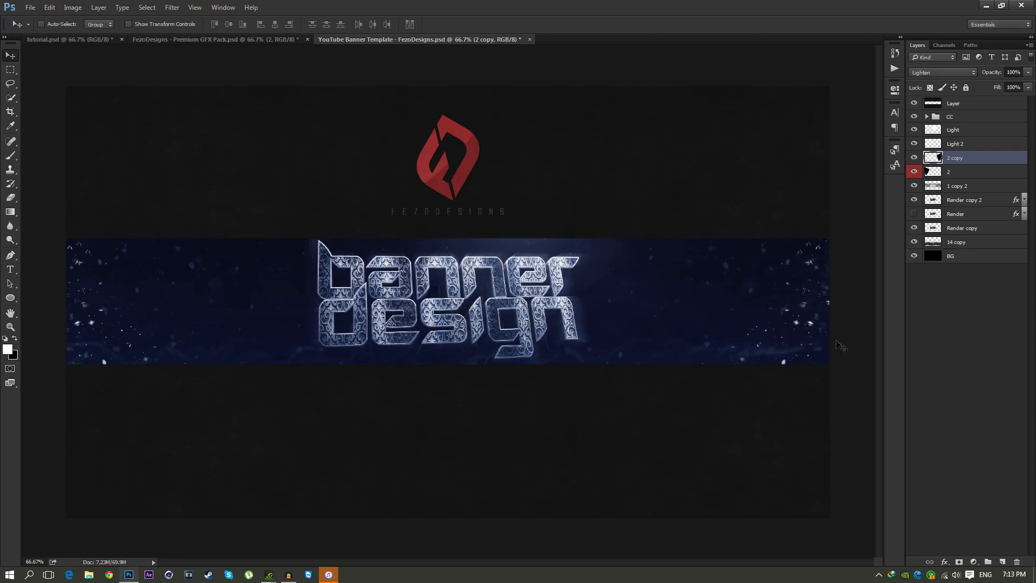
- Merge the particle layers 2 and 2 copy, and set the merged layer to Lighten blending at 60% opacity
ctrl+click(947, 172)
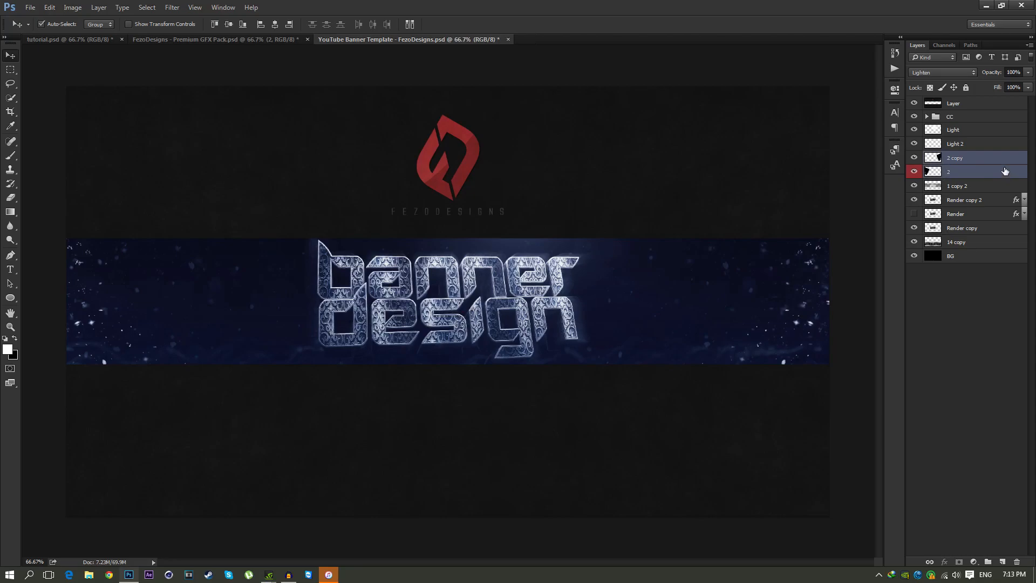
click(979, 157)
click(958, 72)
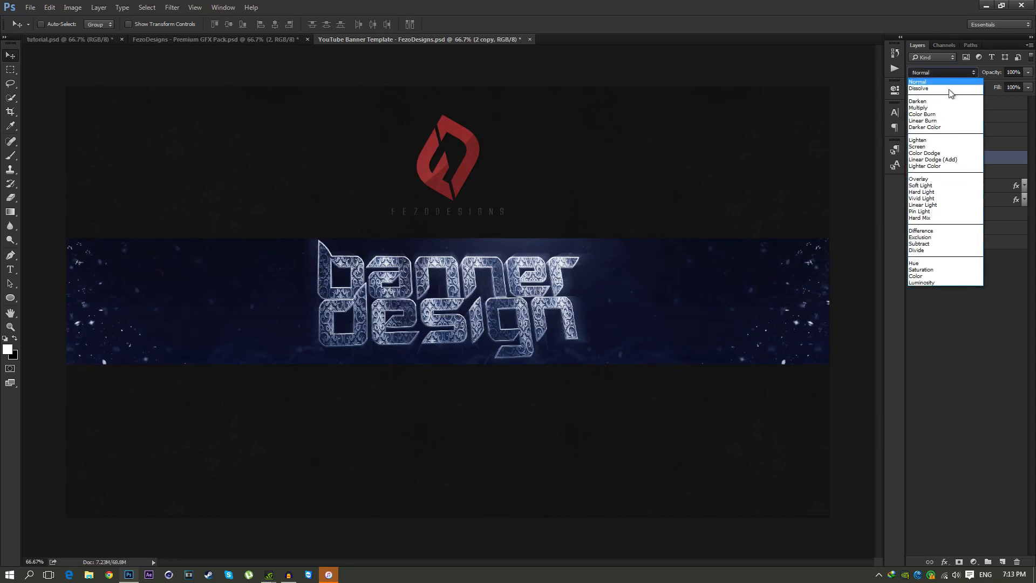
click(921, 141)
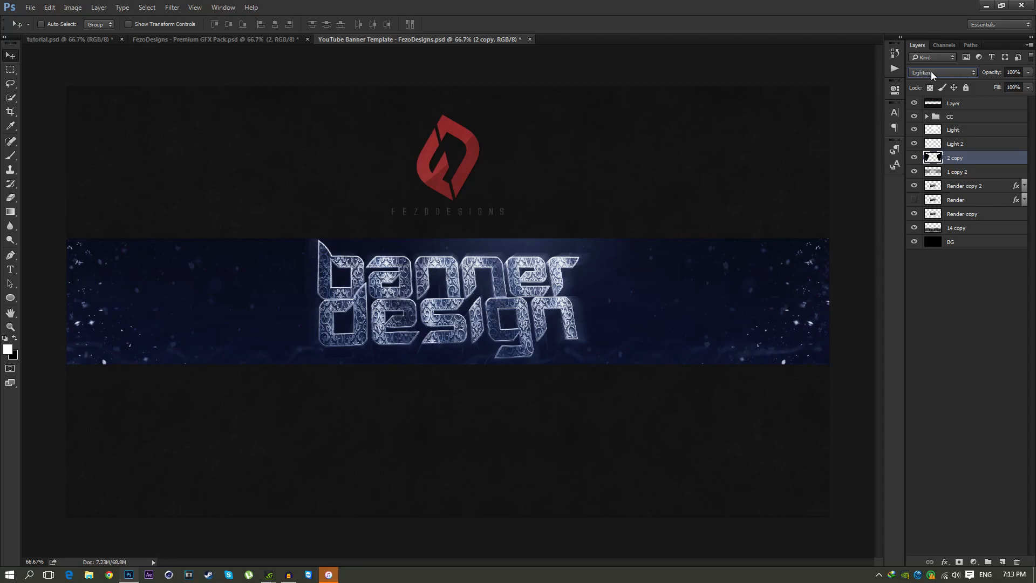
click(1020, 73)
text(60)
key(Return)
- Compare the banner in progress with the finished tutorial.psd design, examining its wave layer 14
click(87, 40)
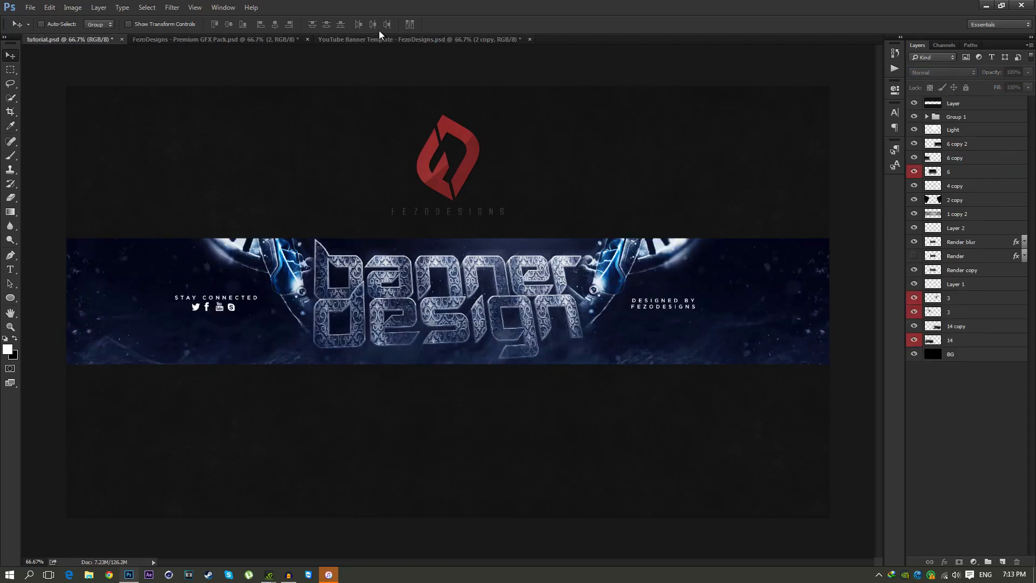
click(400, 39)
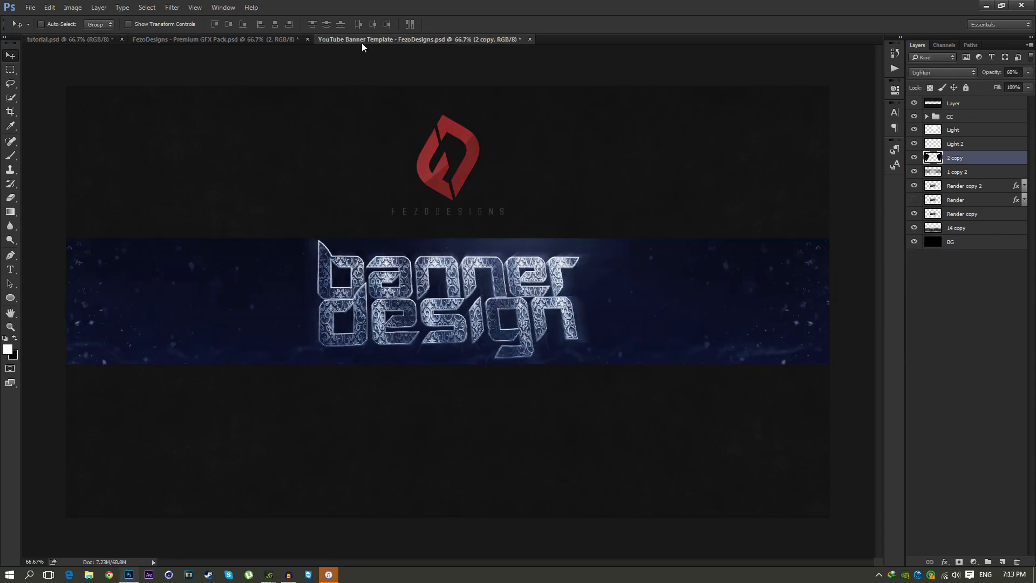
click(99, 43)
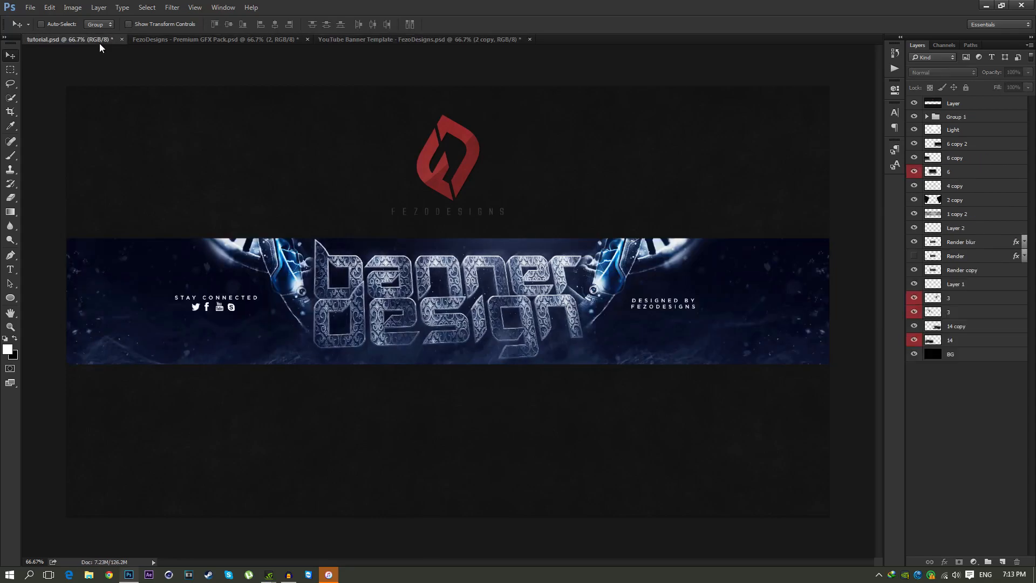
click(958, 341)
click(914, 341)
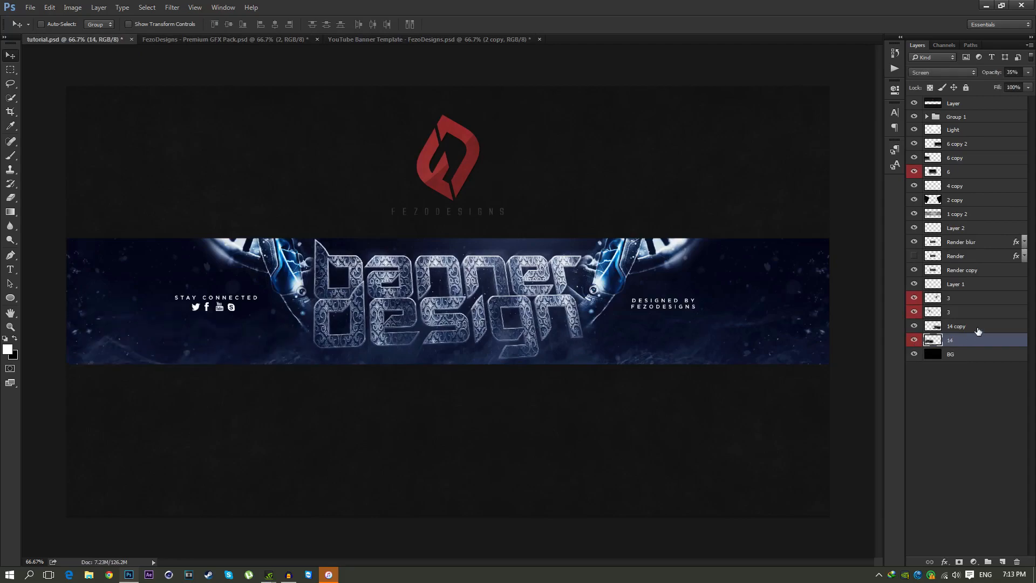
click(343, 40)
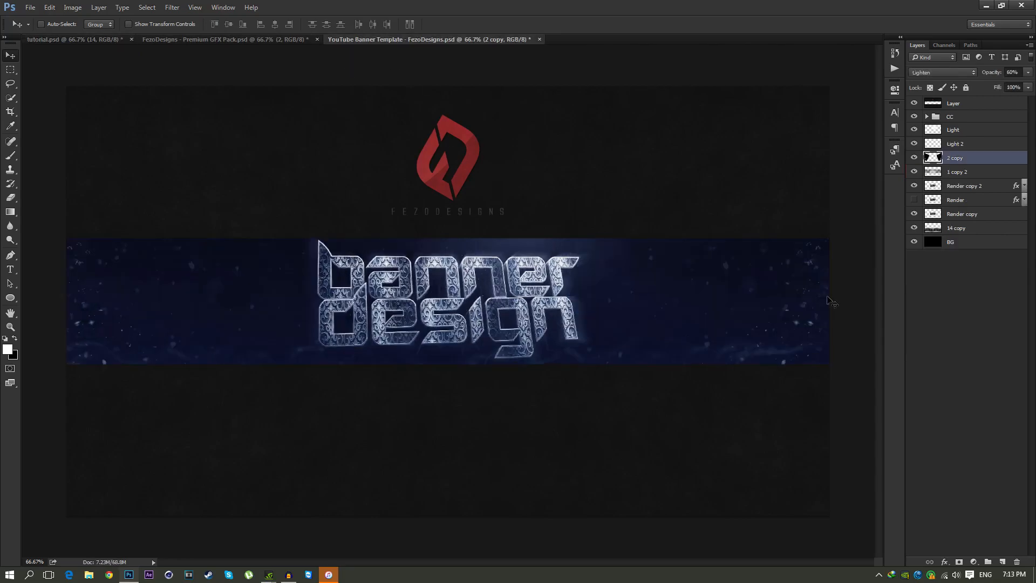
- Move the wave layer 14 copy slightly higher in the banner band, set its opacity to 35%, and compare it with tutorial.psd
click(960, 227)
drag(658, 314, 653, 274)
drag(668, 341, 662, 335)
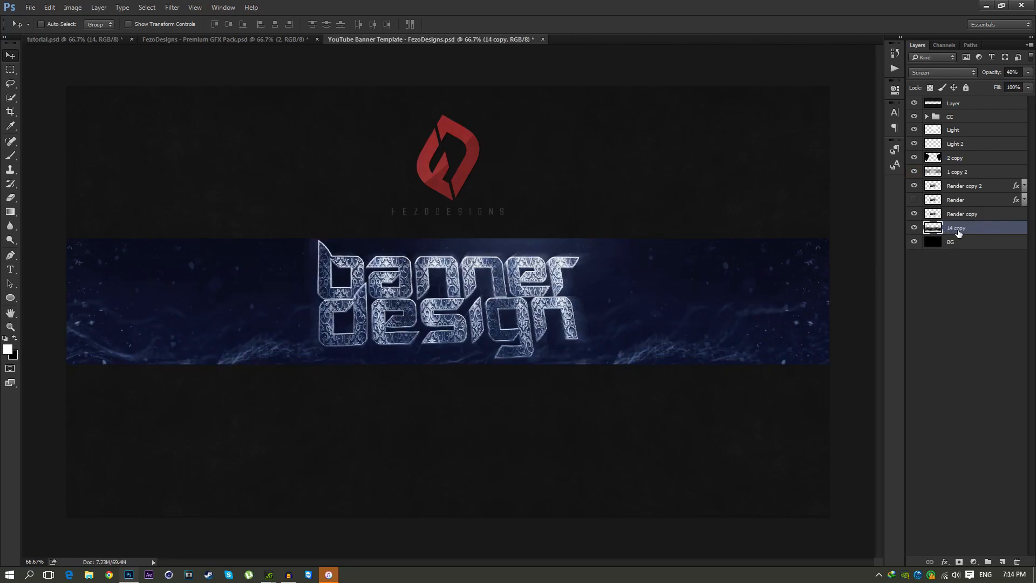
drag(685, 326, 687, 338)
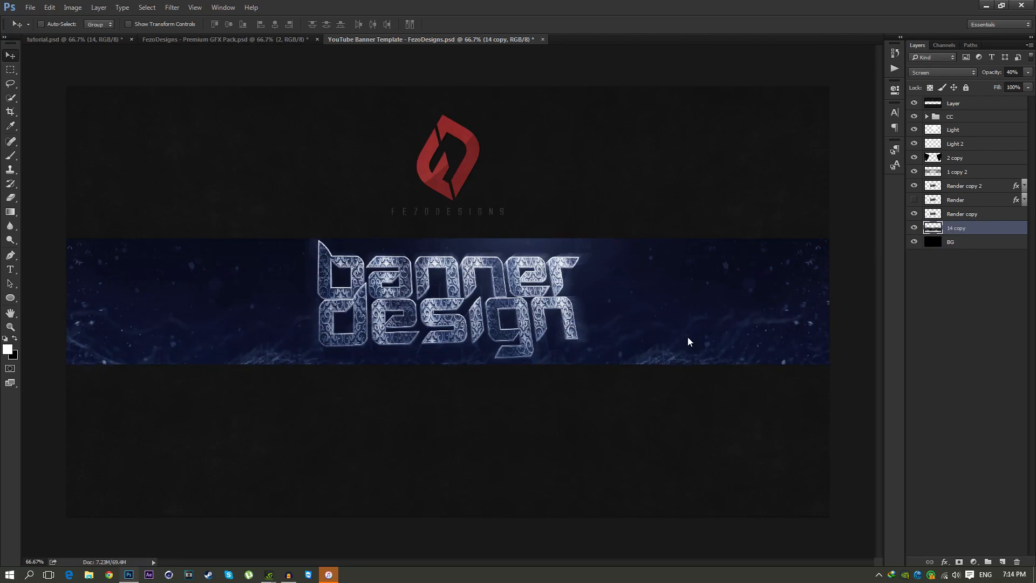
click(992, 75)
key(Return)
click(69, 37)
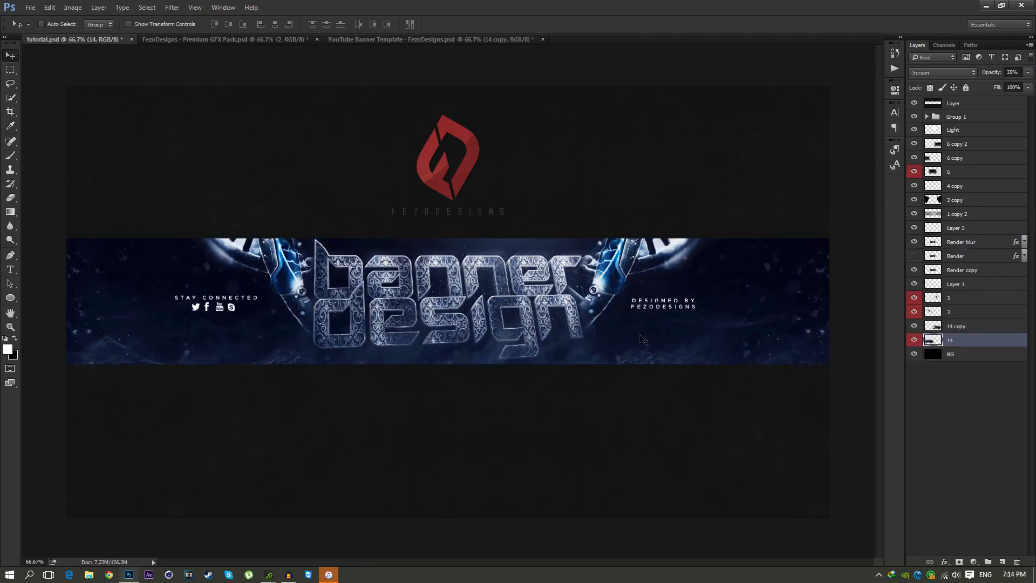
click(436, 39)
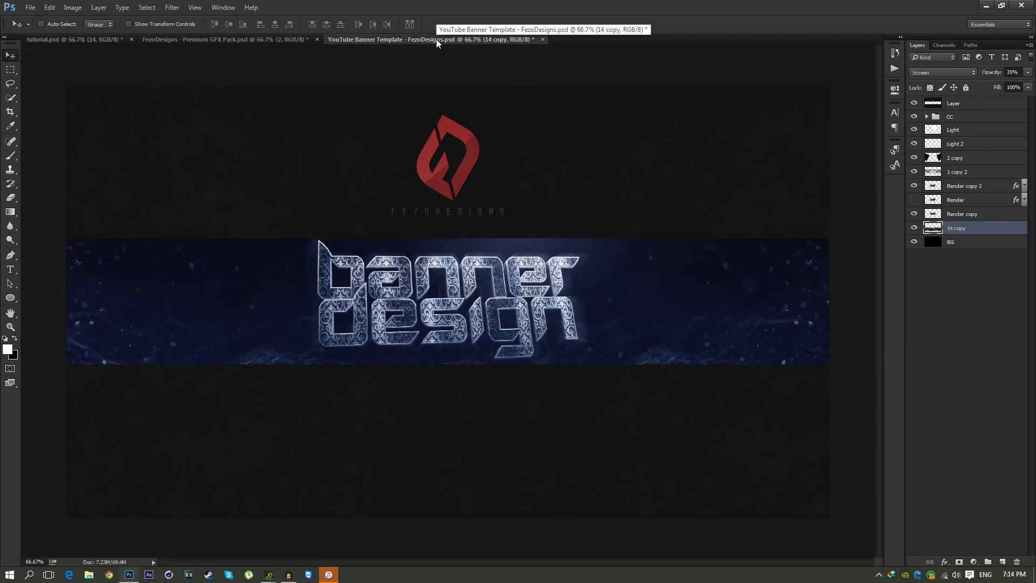
- In the GFX pack, hide particle layer 2 and collapse the Particles group
click(267, 40)
click(914, 218)
click(926, 192)
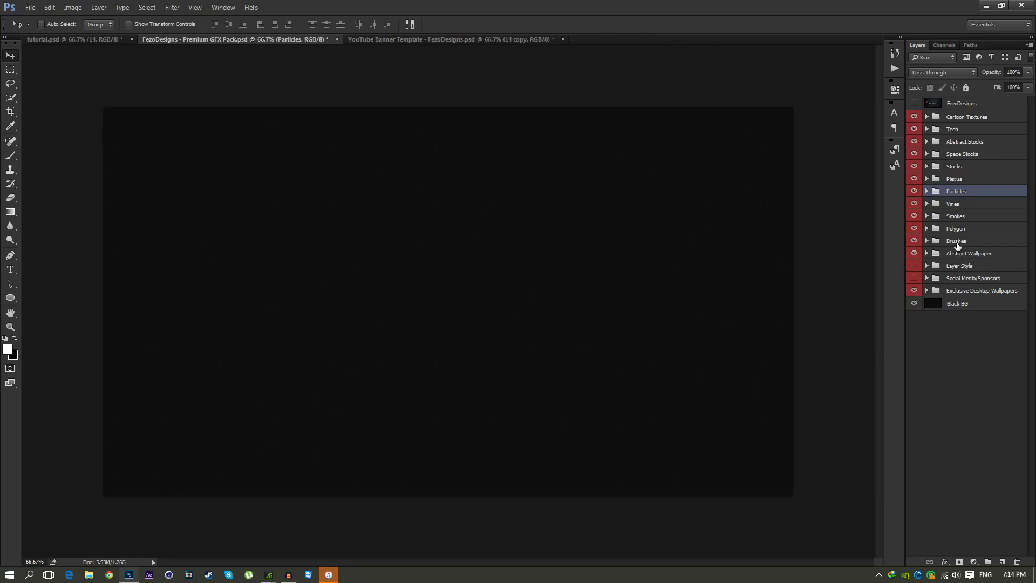
- In the GFX pack's Smokes group, show smoke layer 6 and bring it into the YouTube banner document
click(954, 216)
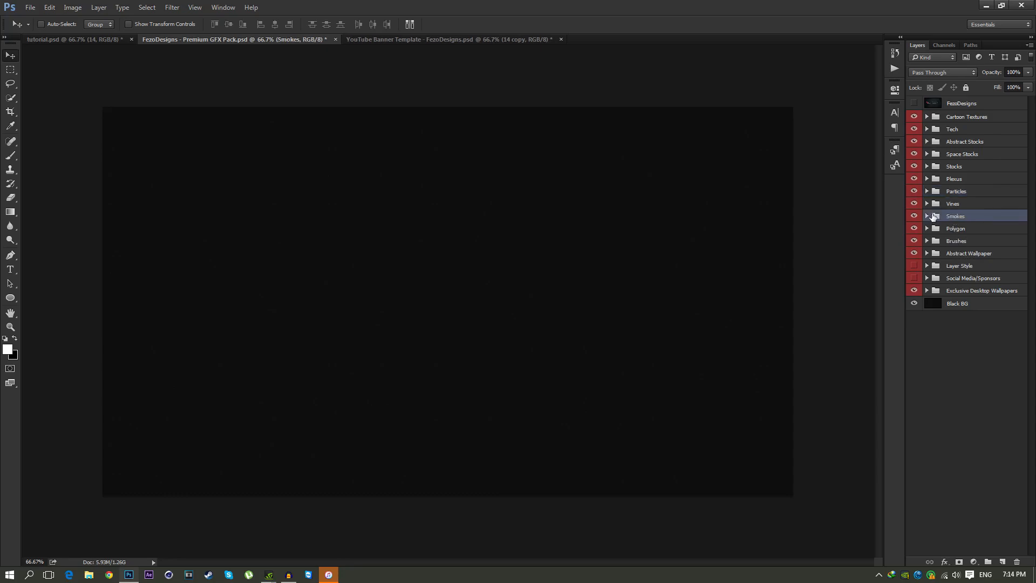
click(927, 216)
click(964, 325)
click(926, 290)
click(915, 299)
click(955, 301)
drag(451, 214, 392, 270)
- Stack smoke layer 6 directly below layer 1 copy 2 and position it along the lower edge of the banner text
drag(972, 229, 978, 179)
drag(479, 335, 510, 312)
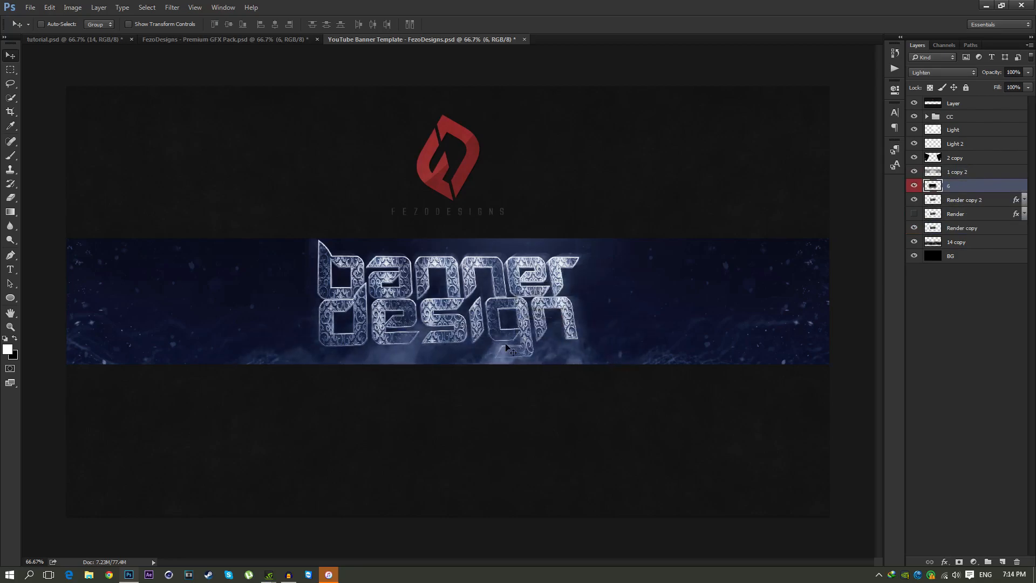
key(ctrl+t)
mouse_move(524, 347)
mouse_down()
mouse_move(536, 343)
mouse_move(526, 338)
mouse_up()
key(Return)
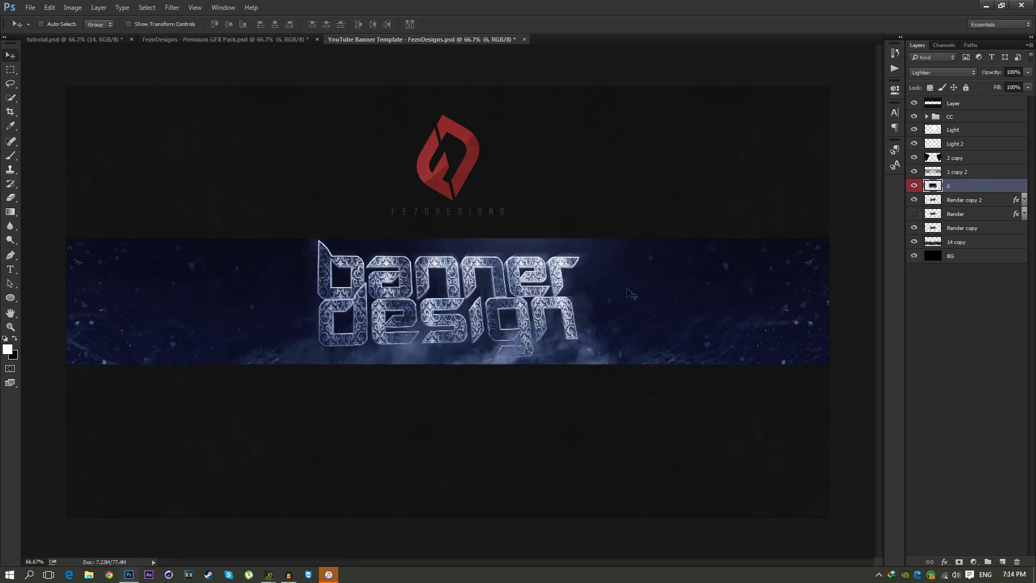
- Set smoke layer 6's opacity to 40%
click(1026, 72)
click(1022, 72)
text(40)
key(Return)
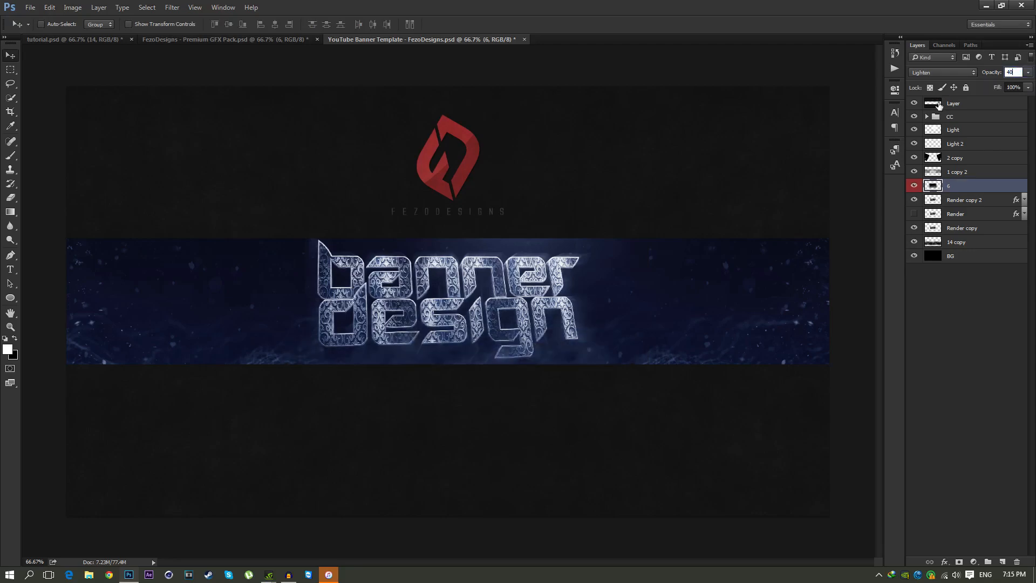
- Duplicate smoke layer 6 and place the copy low at the right end of the banner band
key(ctrl+j)
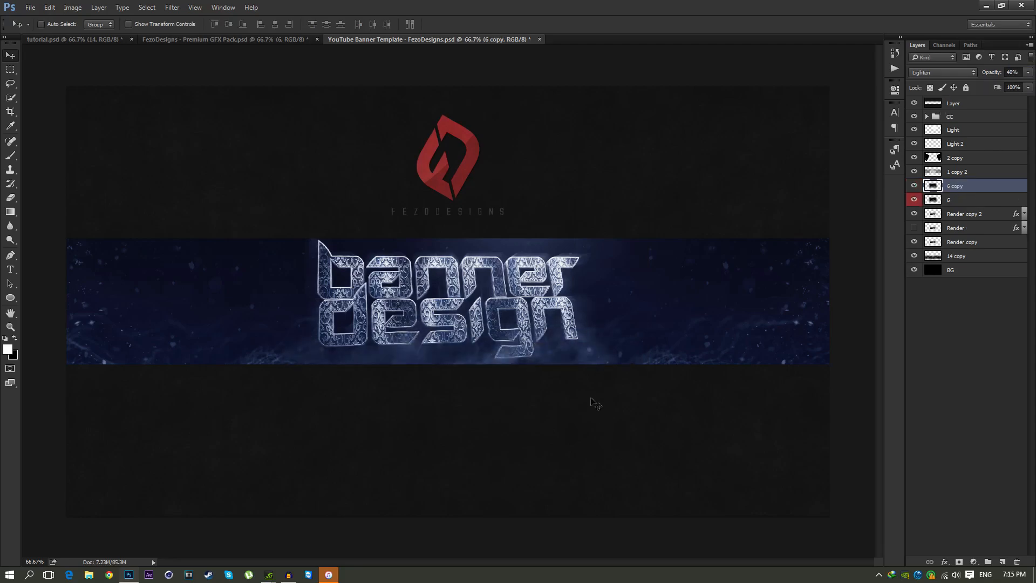
key(ctrl+t)
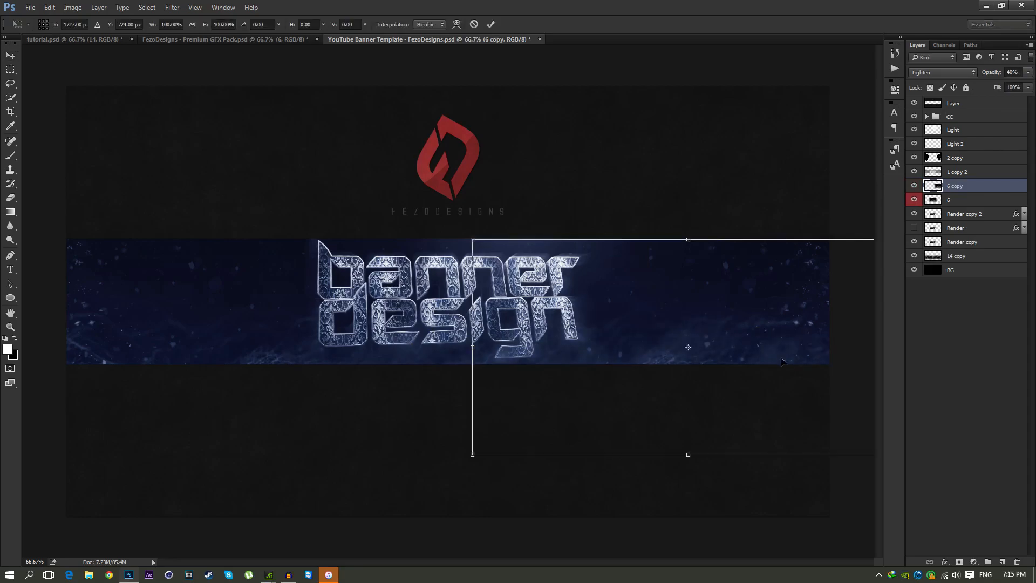
drag(769, 356, 773, 366)
key(Return)
- Make another copy of the smoke and place it low at the left end of the banner band
drag(766, 312, 226, 293)
key(ctrl+t)
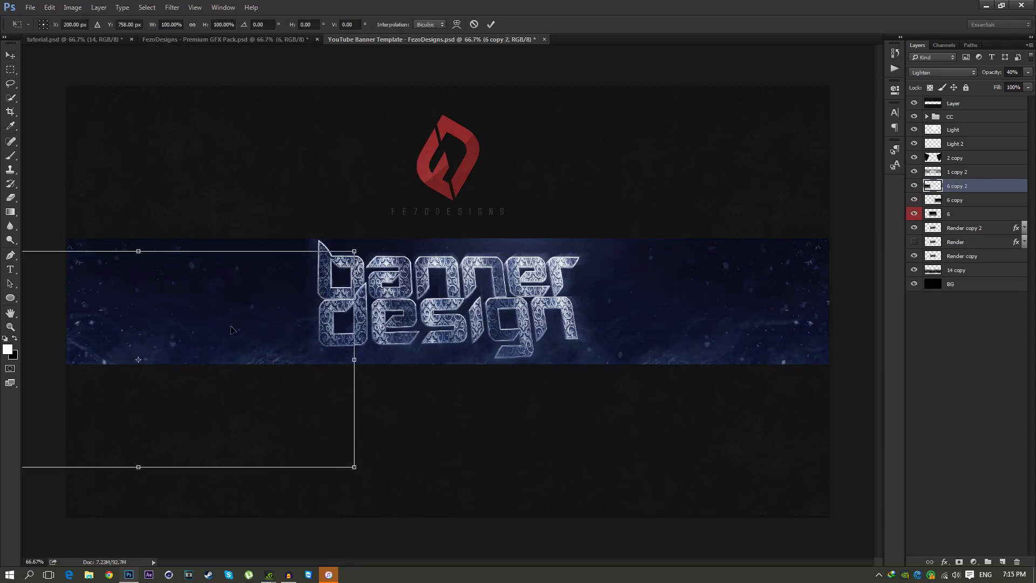
key(shift+Right)
key(shift+Right)
key(Return)
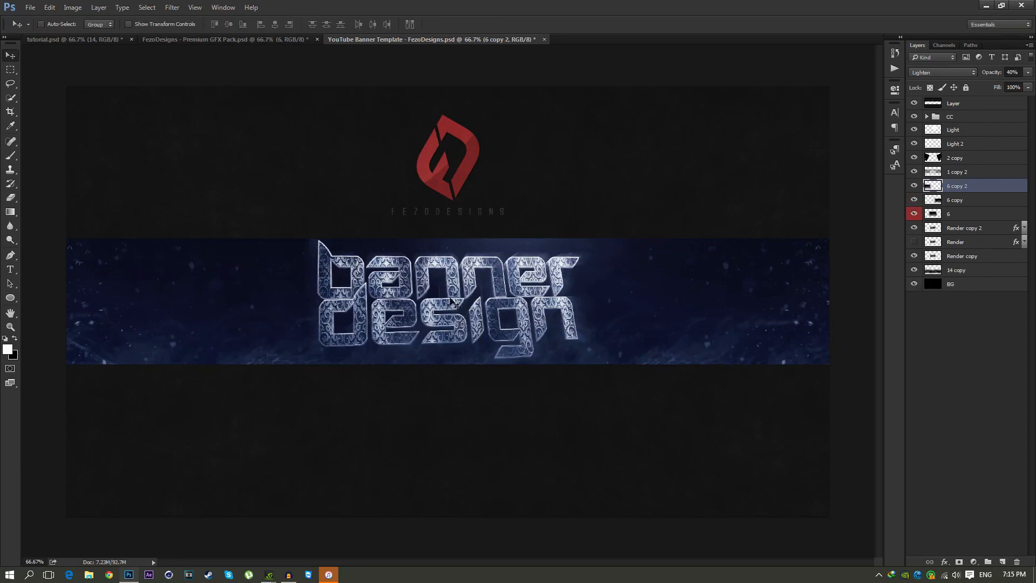
- Check the tutorial.psd reference, and in the GFX pack hide smoke layer 6 and collapse the Smokes group
click(248, 38)
click(110, 41)
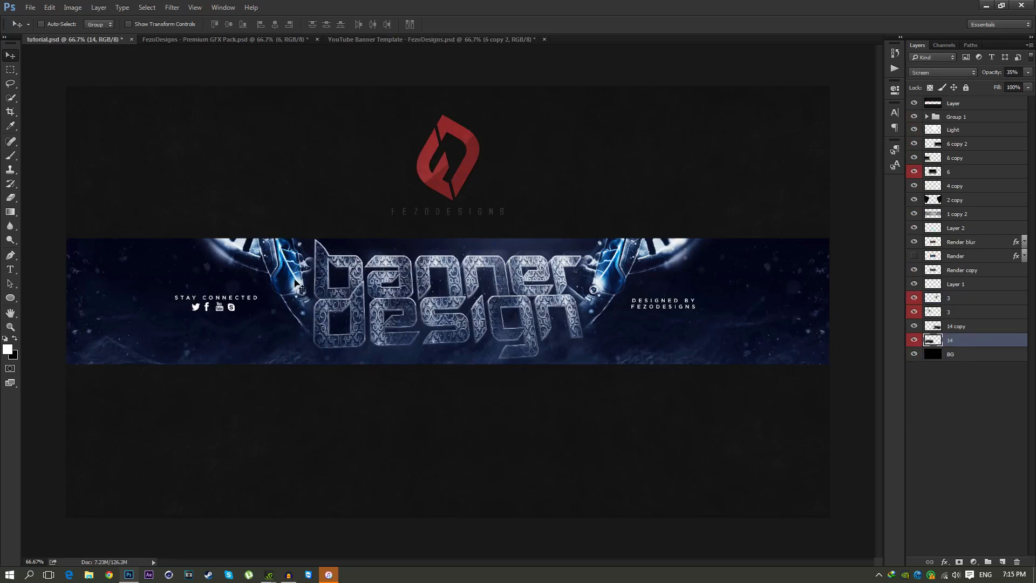
click(167, 40)
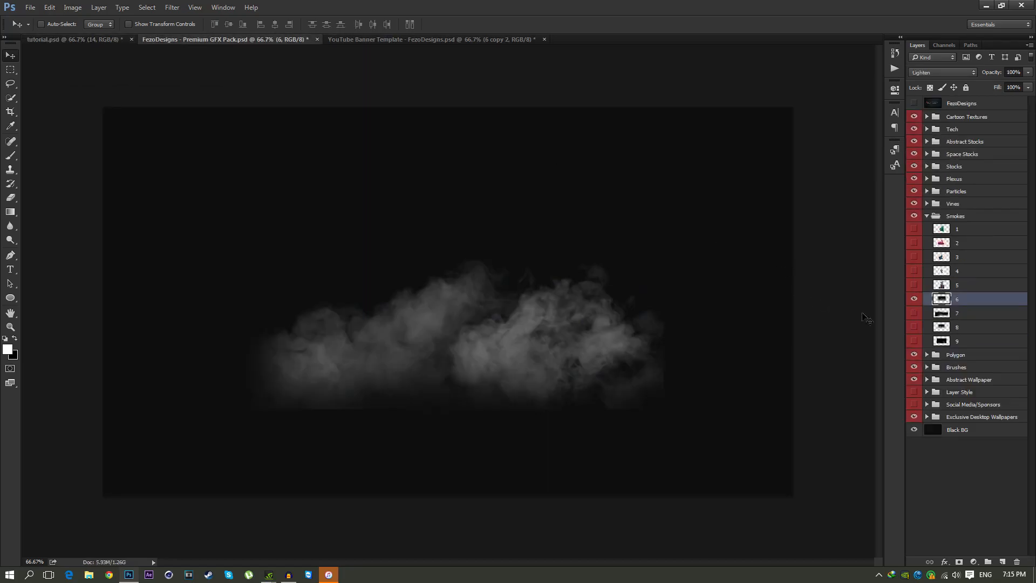
click(914, 299)
click(927, 216)
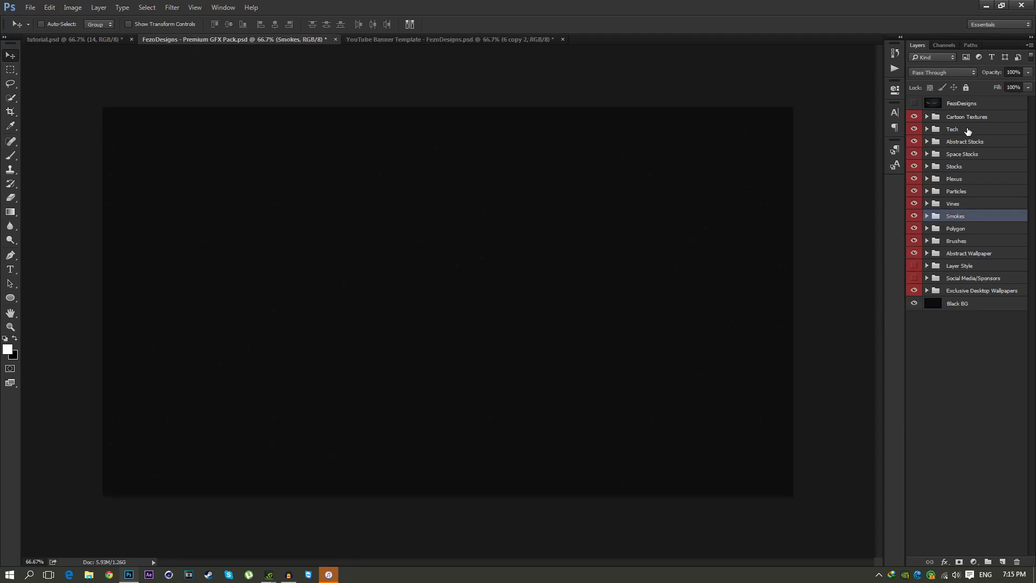
- In the pack's Tech group, show layer 3 instead of layer 2 and bring it into the banner, stacked directly above 14 copy
click(966, 130)
click(927, 130)
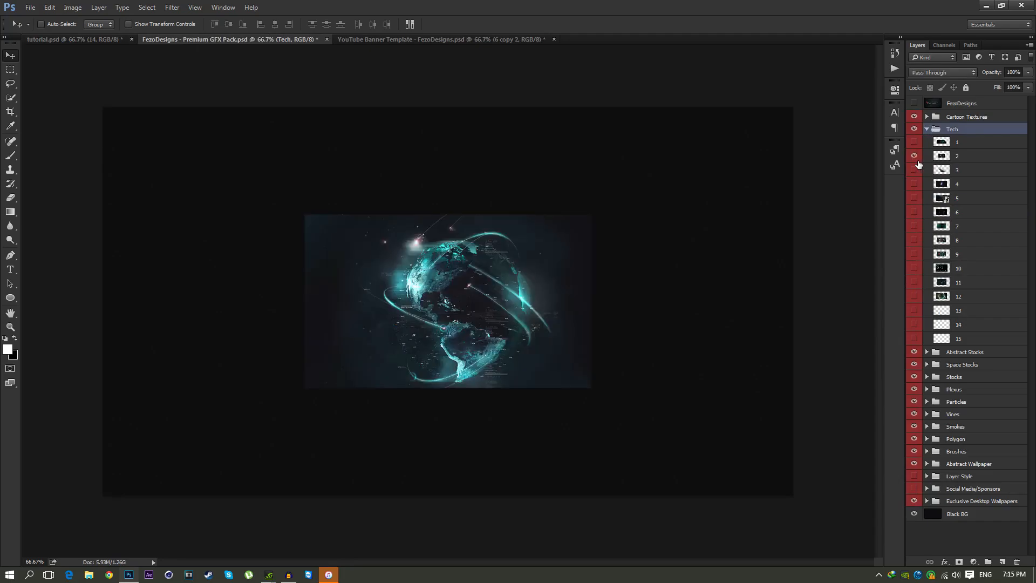
click(913, 156)
click(914, 170)
click(945, 169)
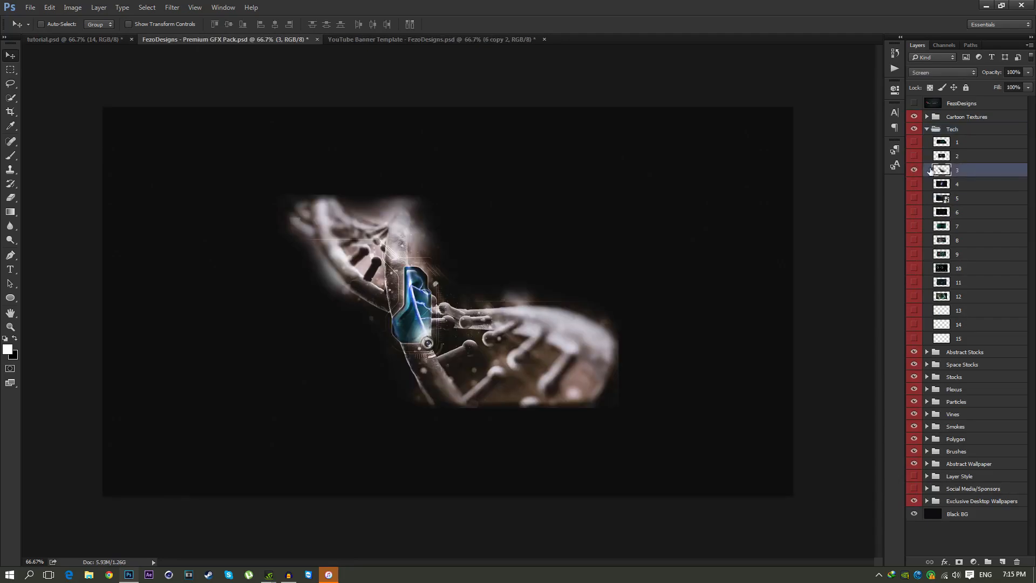
drag(401, 299, 316, 329)
drag(959, 189, 954, 274)
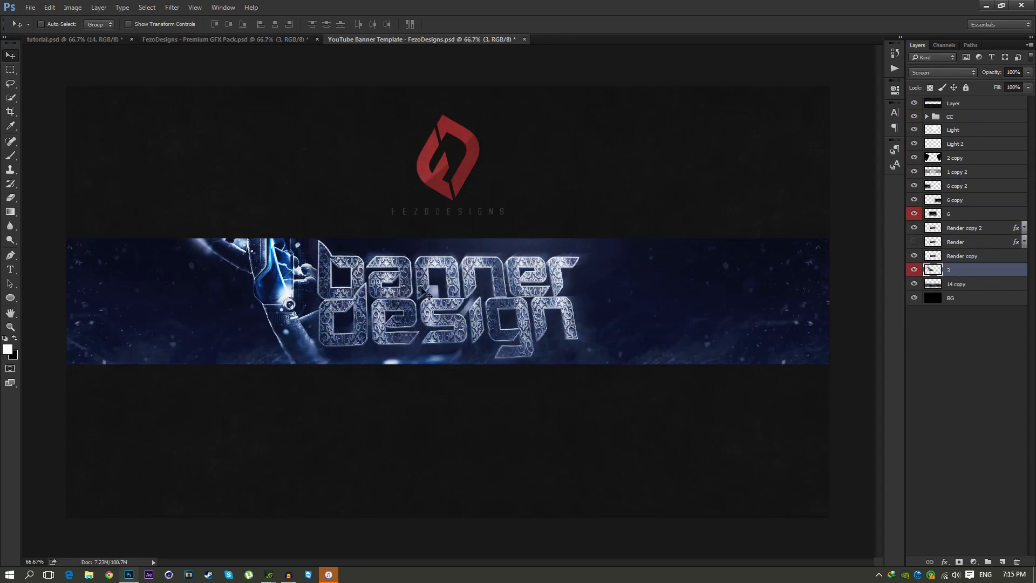
- Scale Tech layer 3 to about 79% and rotate it about -7.7 degrees beside the left edge of the banner text
key(ctrl+t)
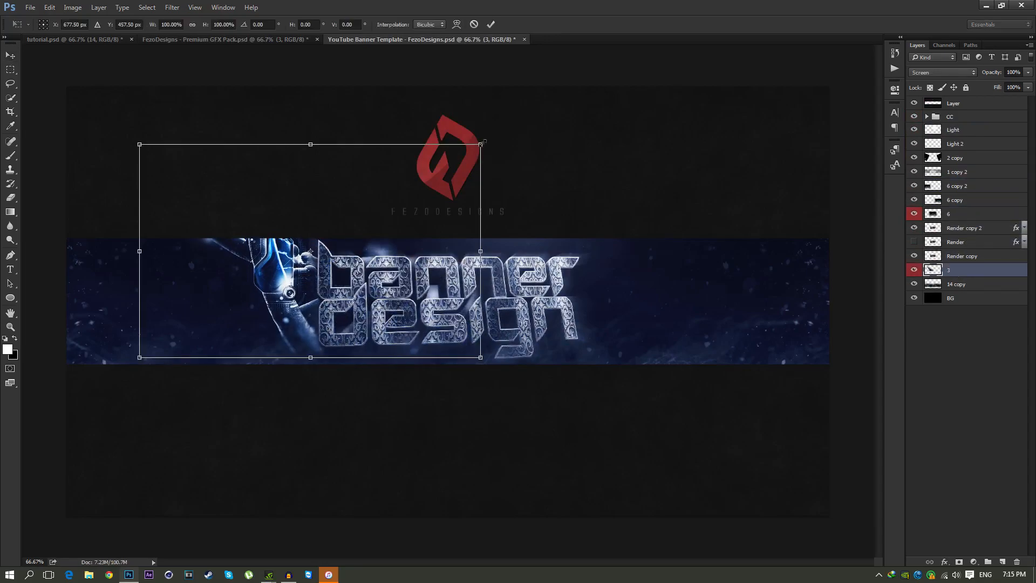
drag(472, 149, 444, 168)
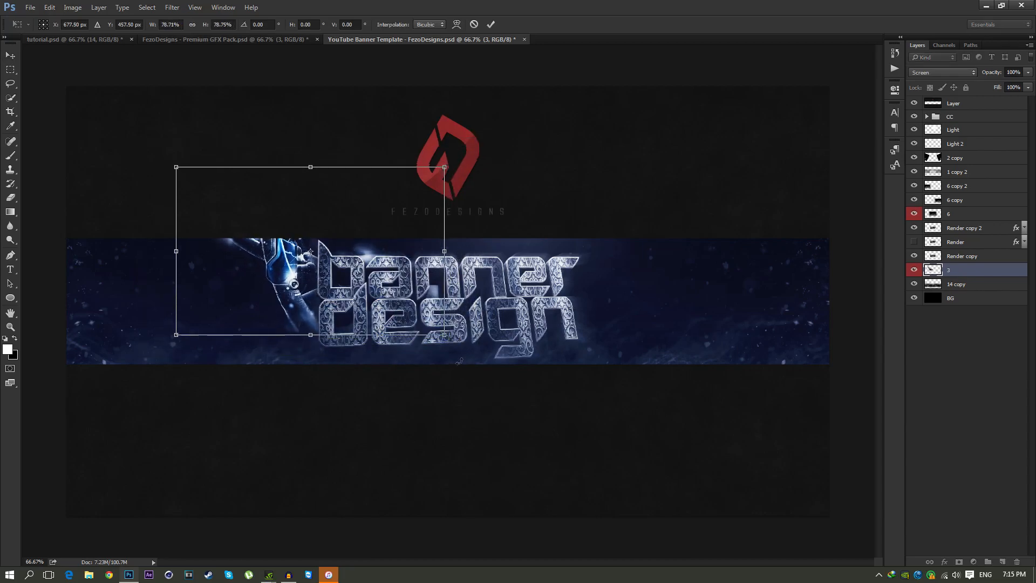
drag(465, 358, 483, 347)
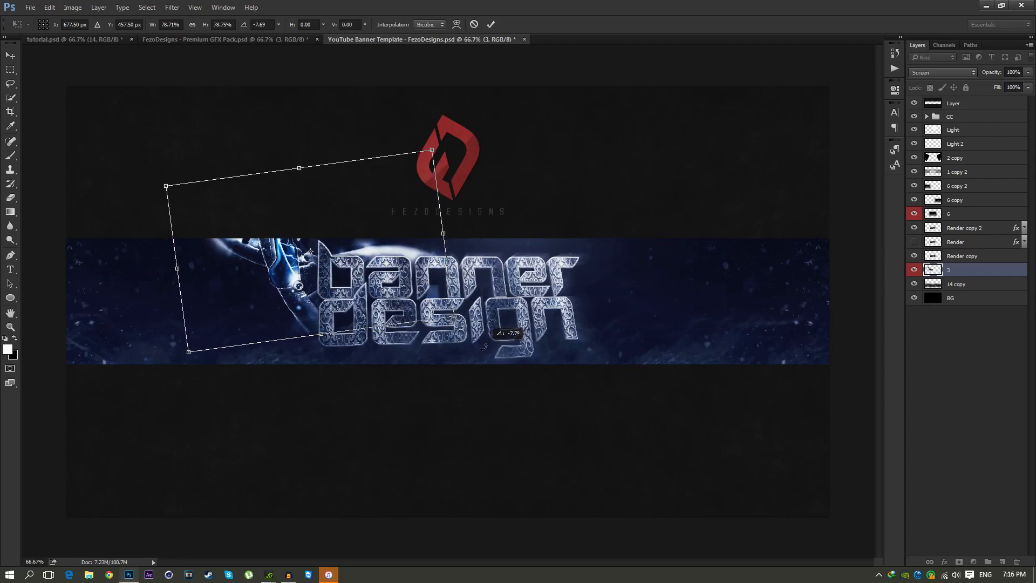
drag(483, 346, 482, 346)
key(Return)
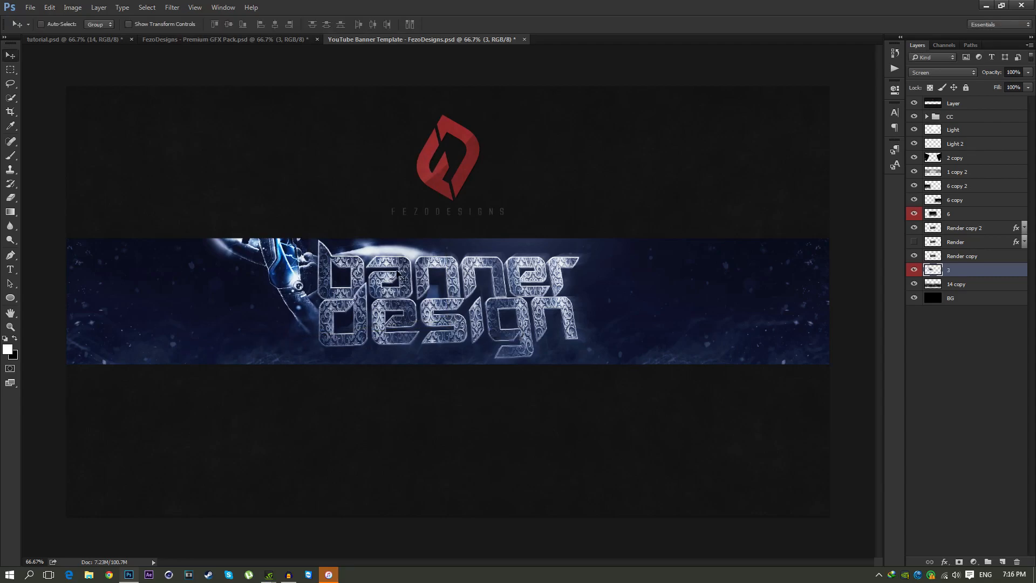
- Fine-tune Tech layer 3 by rotating it slightly further counterclockwise
drag(355, 261, 355, 261)
key(ctrl+t)
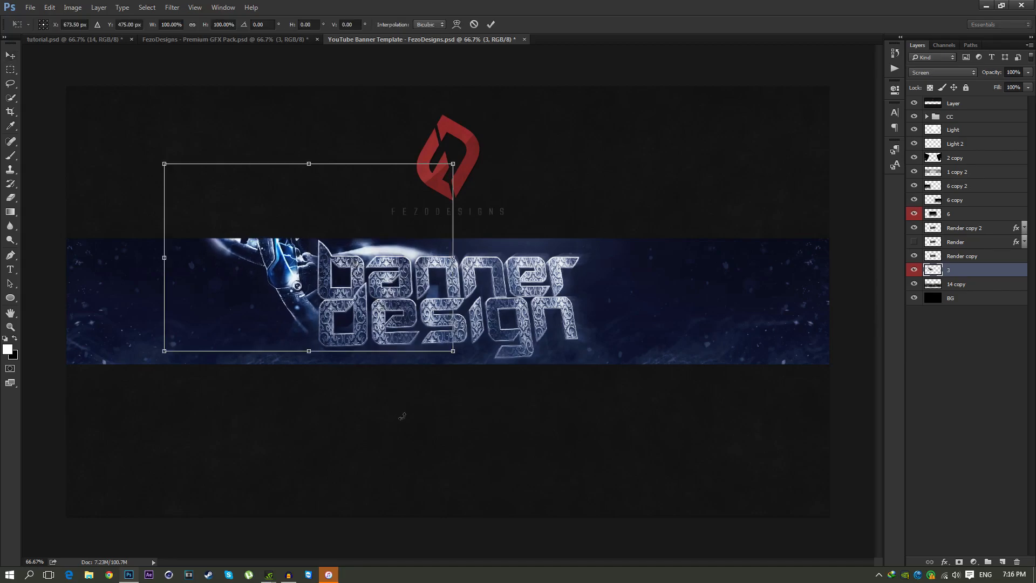
mouse_move(406, 413)
mouse_down()
mouse_move(430, 398)
mouse_move(412, 411)
mouse_up()
key(Return)
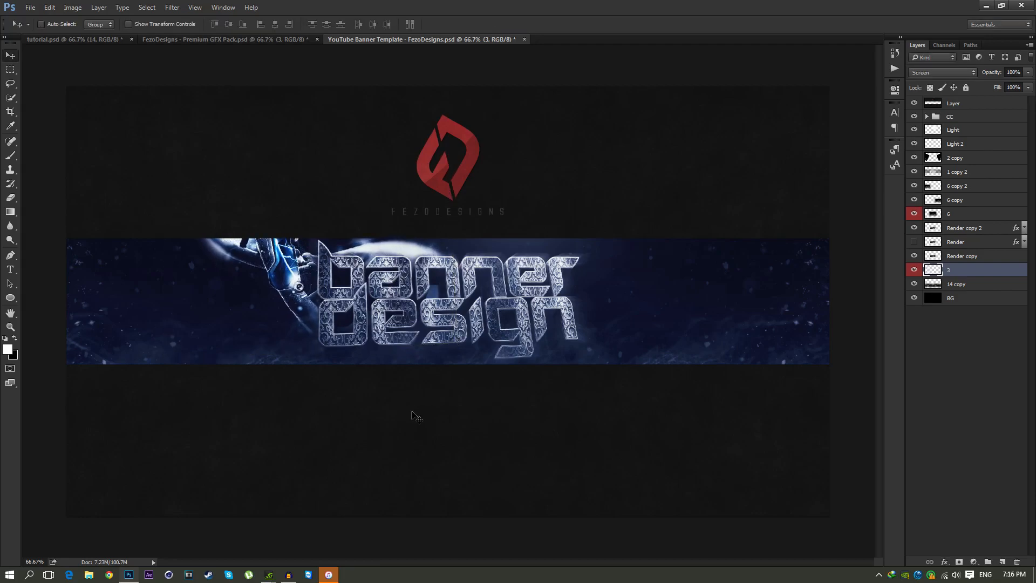
- Erase the bright part of Tech layer 3 above the word "banner", raising the Eraser's opacity to 100%
key(e)
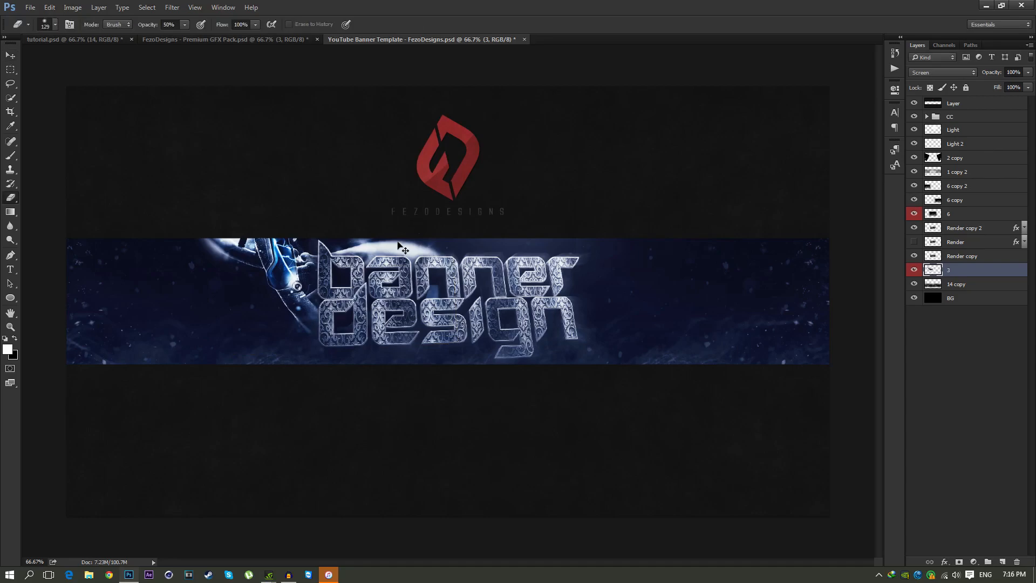
mouse_move(418, 244)
mouse_down()
mouse_move(411, 252)
mouse_move(436, 243)
mouse_up()
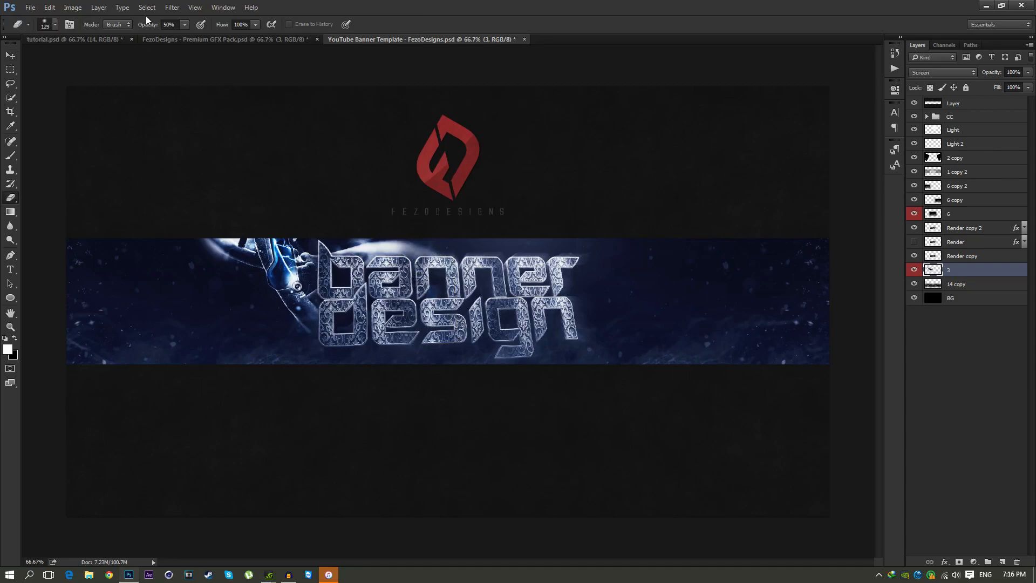
key(0)
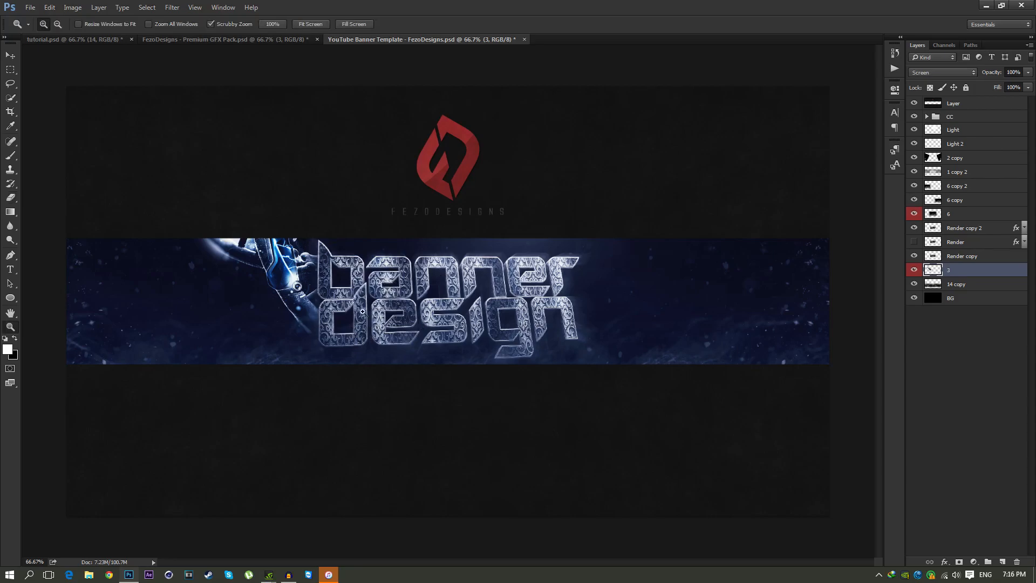
- Reduce the Eraser size to 68 px and clean up Tech layer 3 around the first letter of "banner"
ctrl+click(315, 305)
ctrl+click(315, 305)
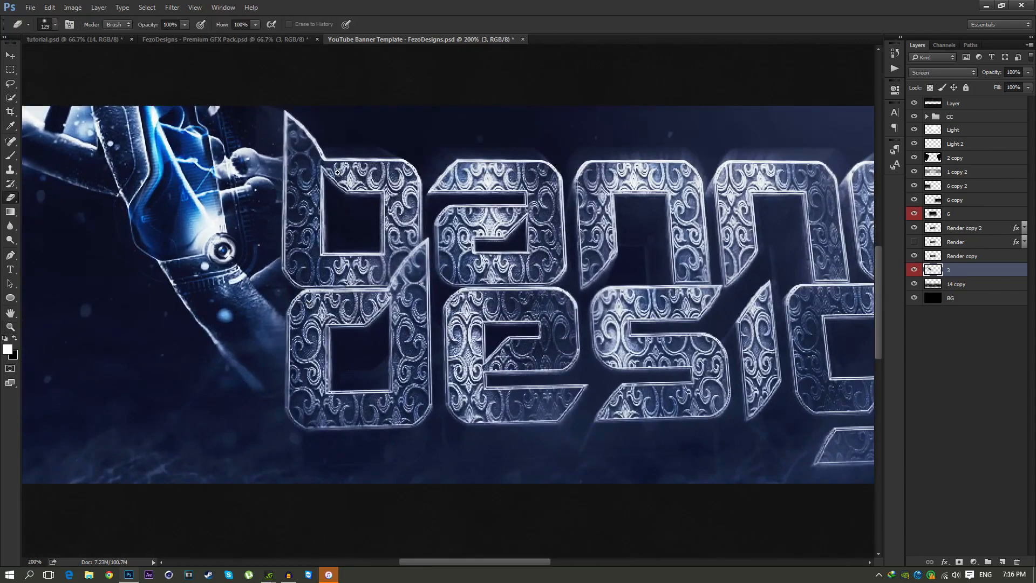
right_click(393, 222)
drag(486, 246, 468, 248)
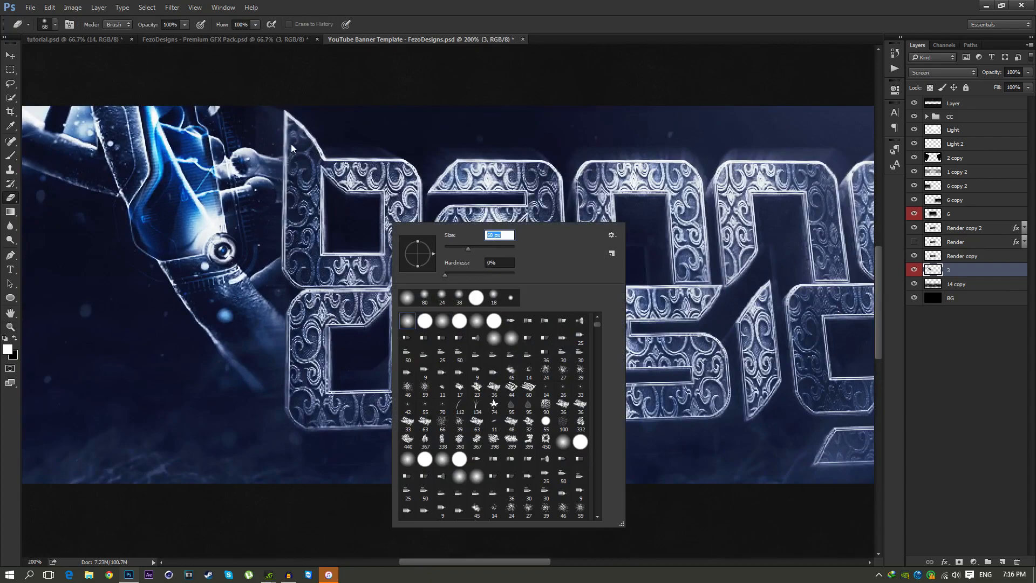
click(292, 153)
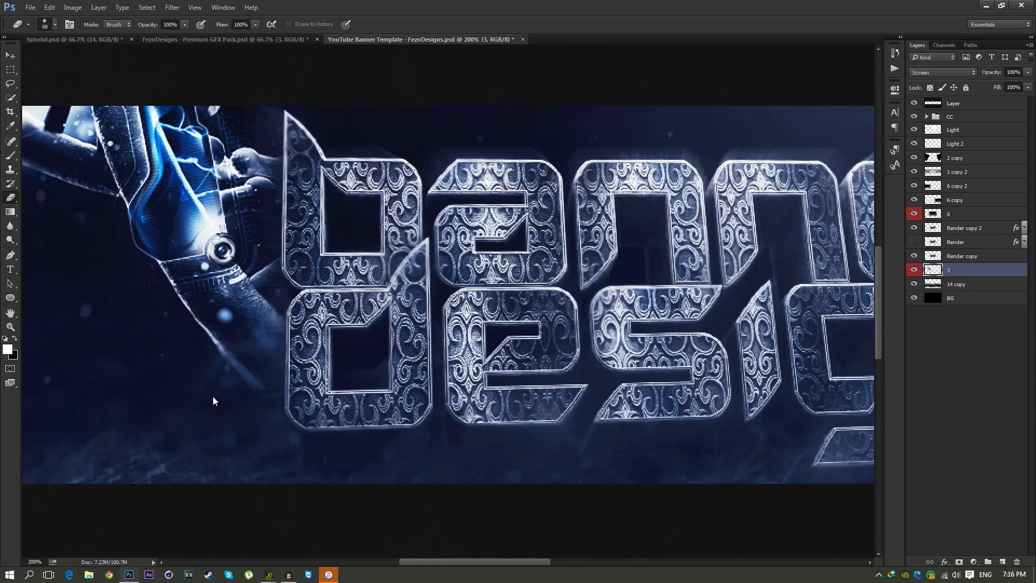
- Nudge Tech layer 3 slightly to the right, closer to the banner text
key(v)
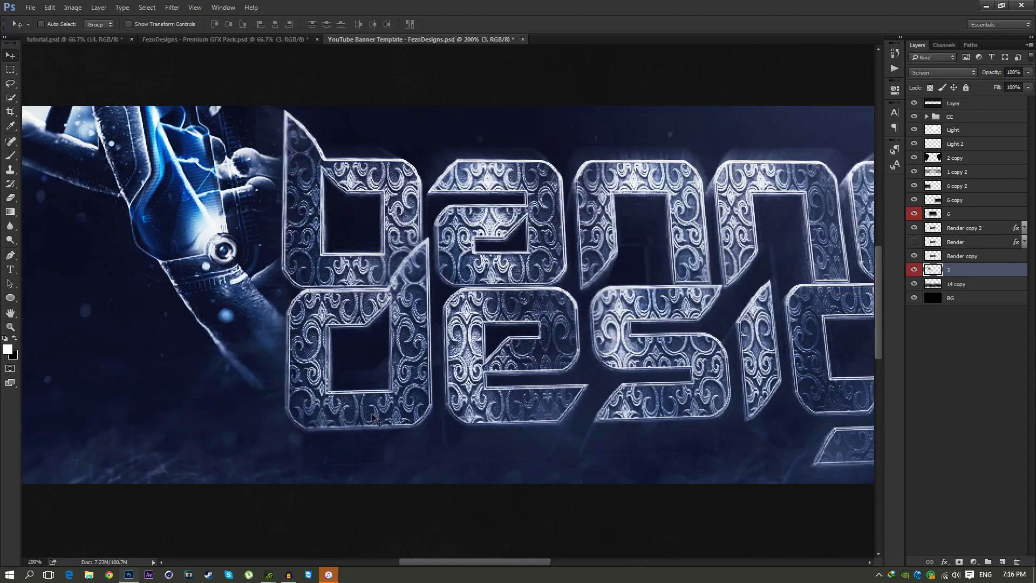
key(Right)
key(e)
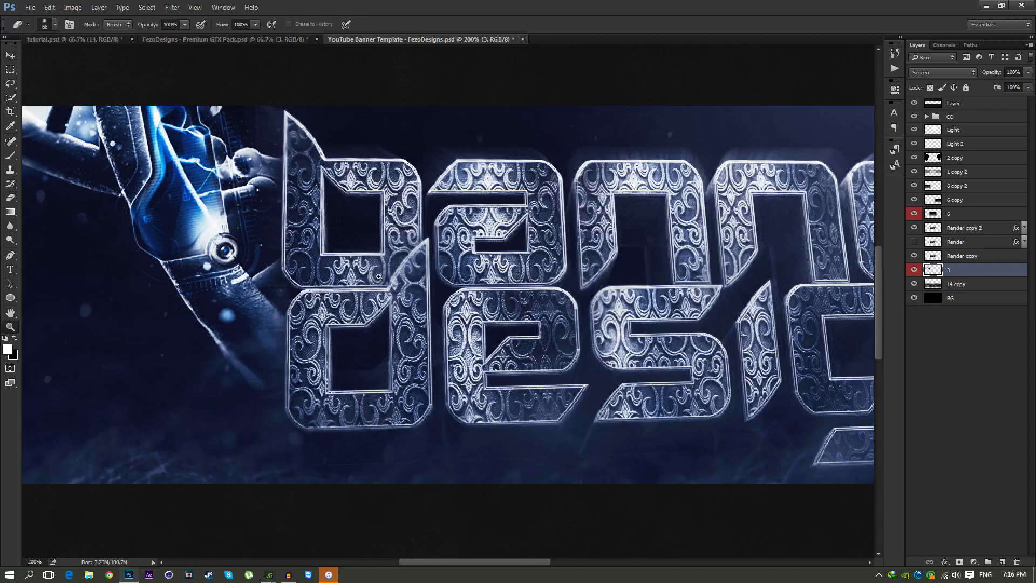
key(z)
drag(433, 295, 390, 295)
drag(485, 328, 443, 328)
click(566, 362)
drag(586, 316, 541, 315)
click(541, 315)
click(473, 312)
- Bring a second copy of Tech layer 3 from the GFX pack into the banner and flip it horizontally
click(204, 42)
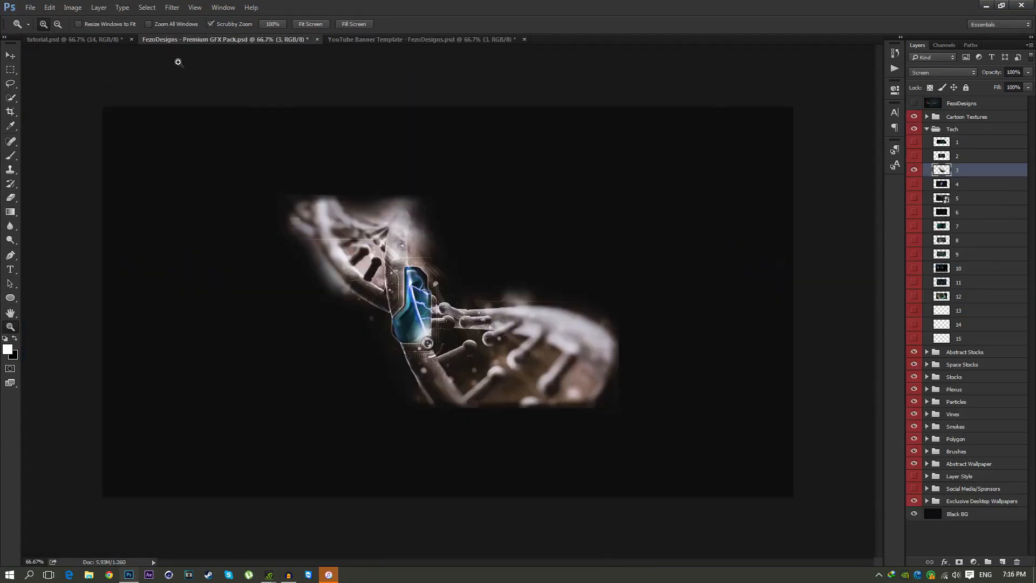
click(10, 56)
drag(370, 145, 577, 224)
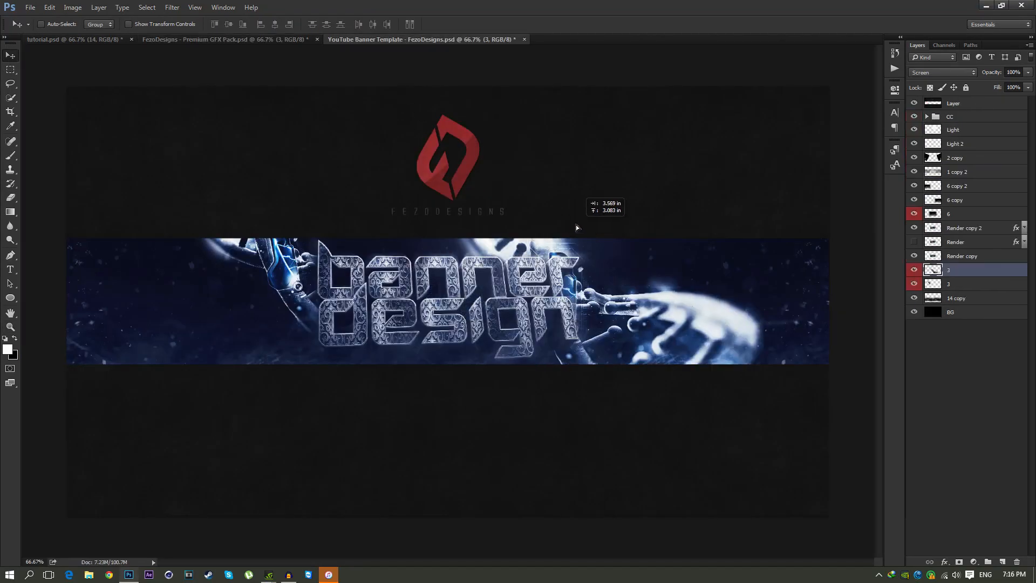
key(ctrl+t)
right_click(529, 320)
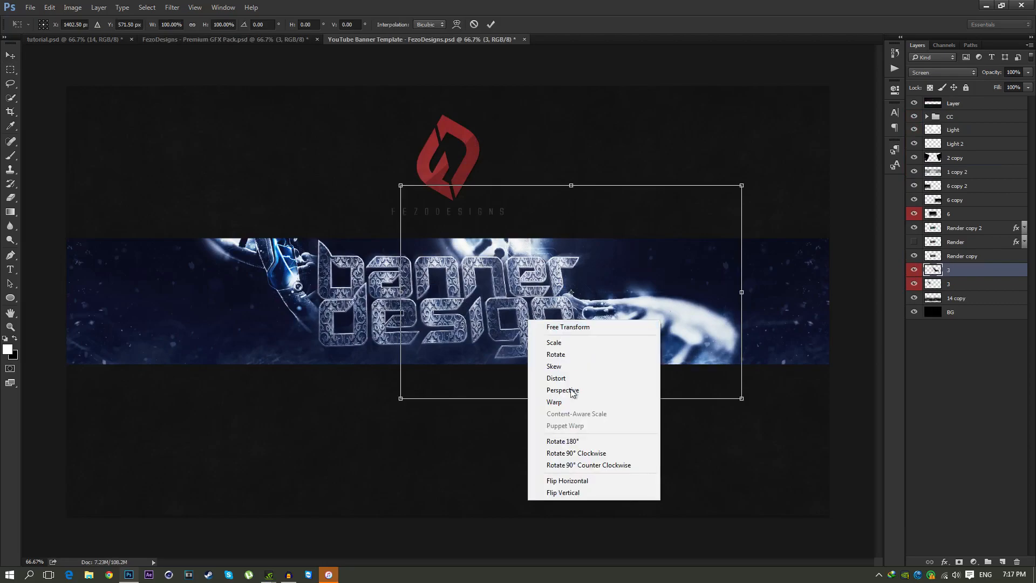
click(565, 481)
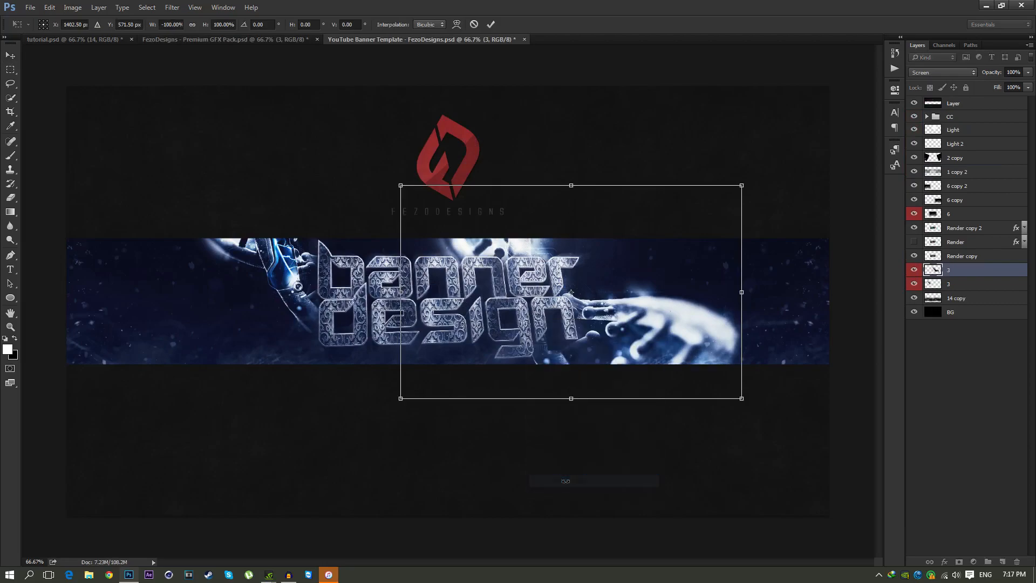
key(Return)
- Place the flipped Tech layer 3 beside the right edge of the banner text, scaled to about 72% and rotated about 5 degrees
drag(646, 286, 667, 257)
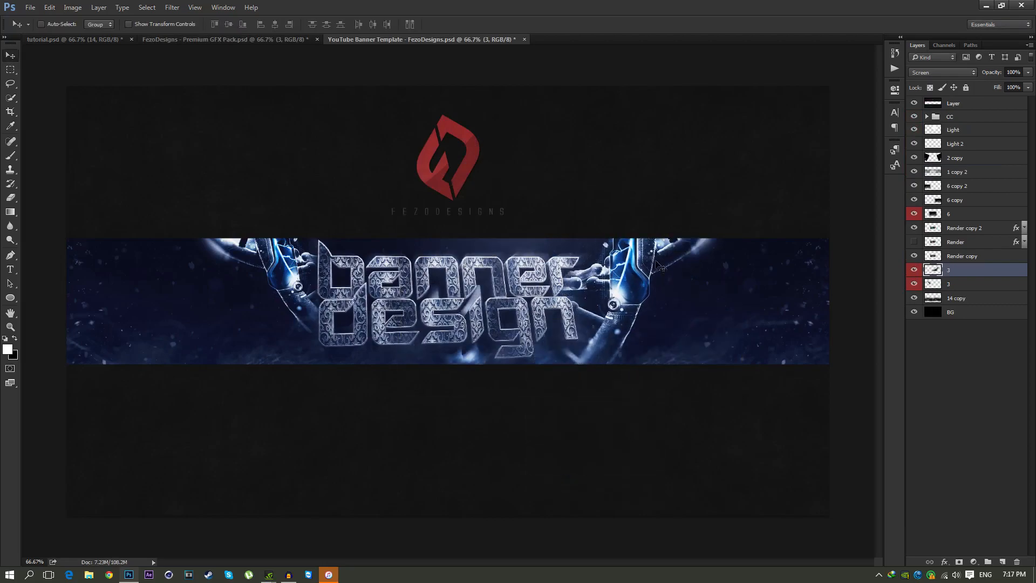
key(ctrl+t)
drag(762, 156, 713, 189)
drag(734, 372, 719, 378)
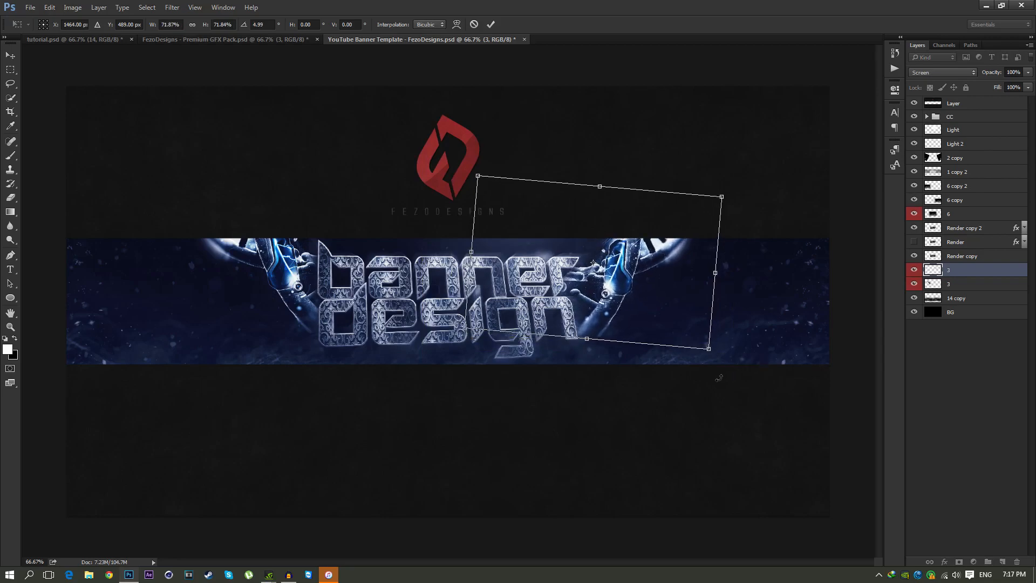
key(Return)
mouse_move(620, 295)
mouse_down()
mouse_move(614, 288)
mouse_move(619, 296)
mouse_up()
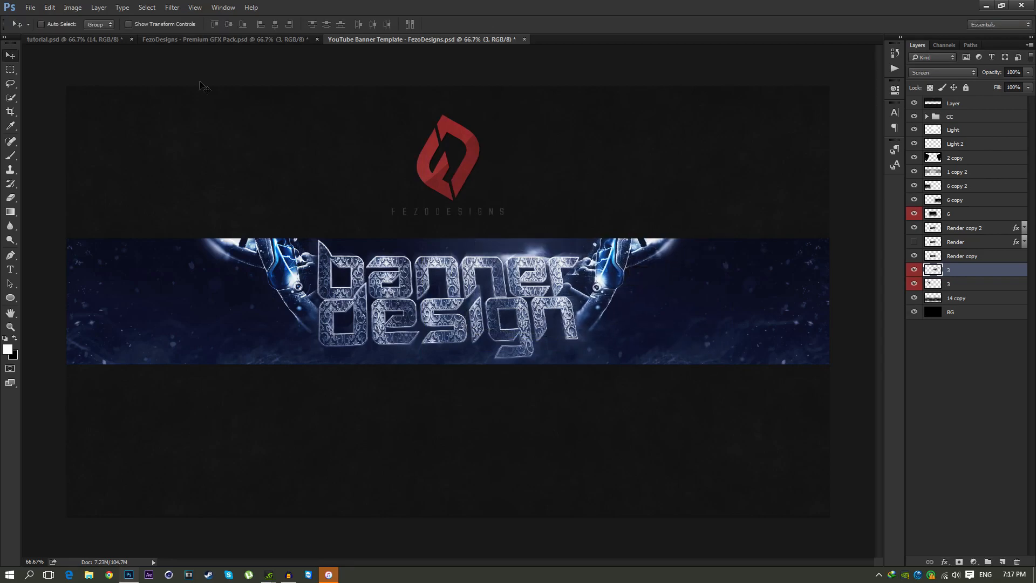
- Using tutorial.psd as reference, nudge the flipped Tech layer 3 slightly toward the text and rotate it a little further clockwise
click(115, 39)
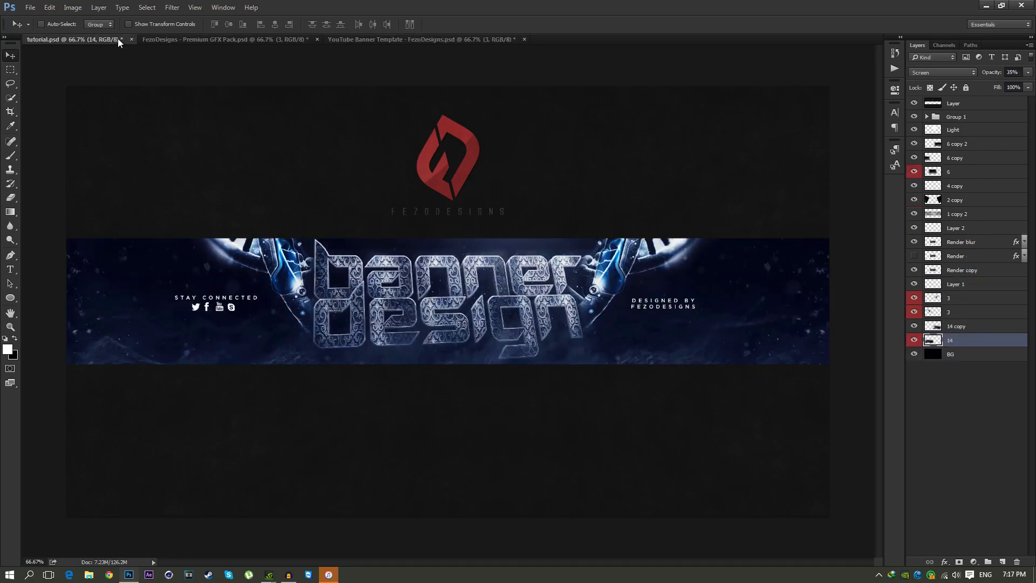
click(329, 40)
drag(600, 264, 597, 264)
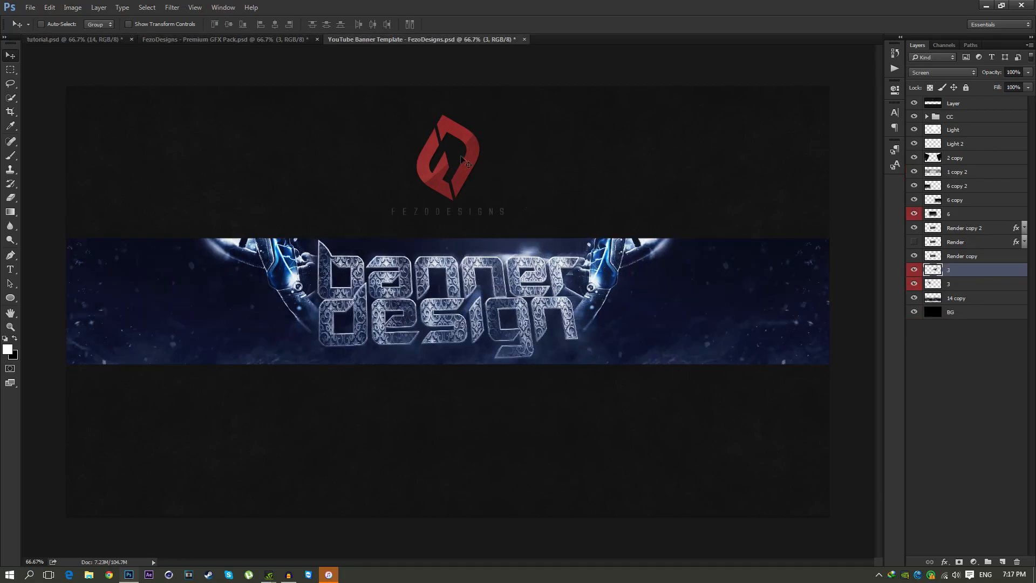
click(95, 37)
click(374, 39)
key(ctrl+t)
drag(664, 386, 652, 388)
key(Return)
- Erase the bright part of the flipped Tech layer 3 above the end of the word "banner"
key(e)
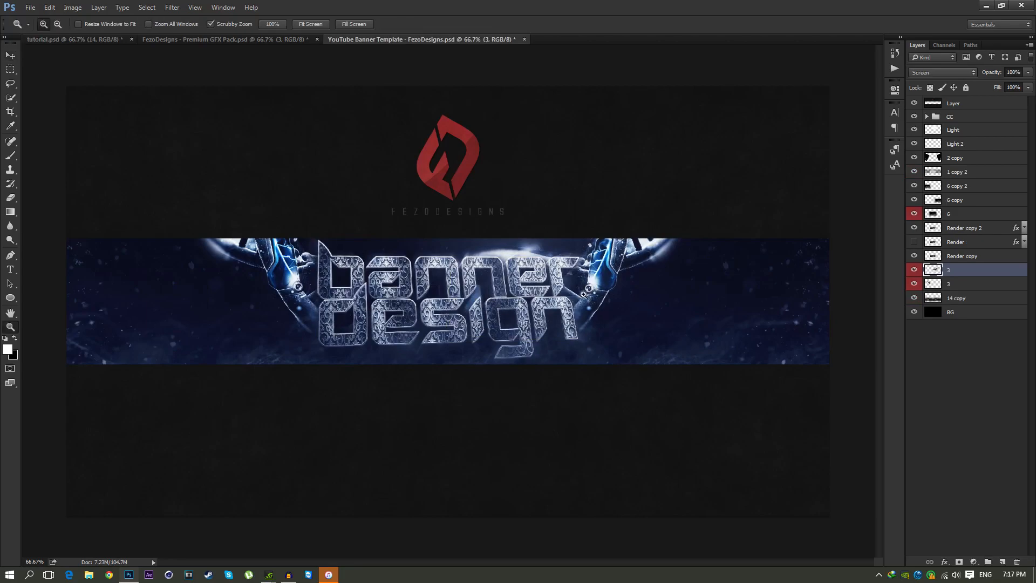
scroll(570, 272, up, 1)
mouse_move(405, 243)
mouse_down()
mouse_move(417, 221)
mouse_move(454, 244)
mouse_move(453, 259)
mouse_move(486, 269)
mouse_move(528, 235)
mouse_move(543, 236)
mouse_move(559, 255)
mouse_up()
scroll(610, 294, up, 1)
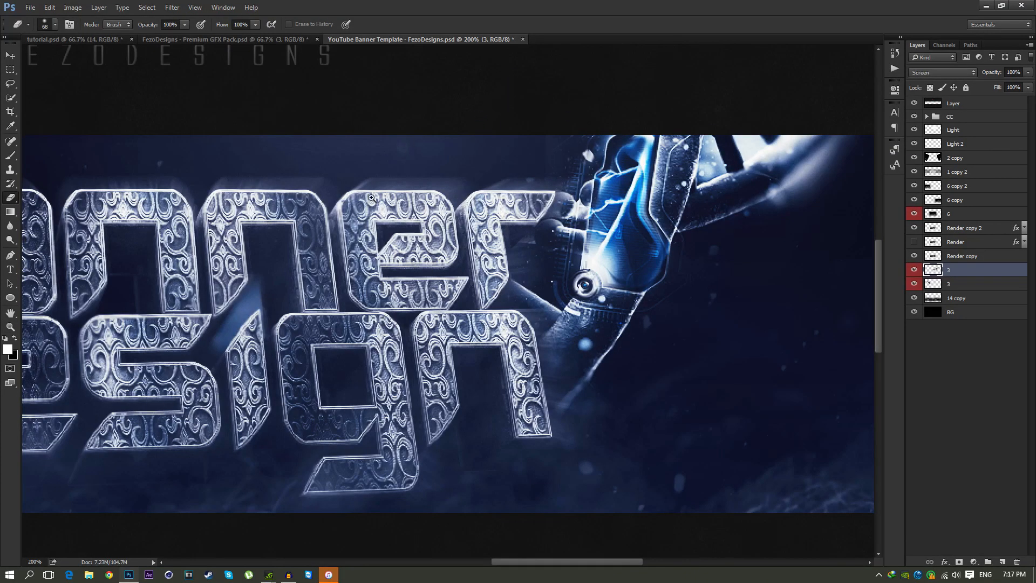
key(z)
drag(524, 291, 484, 312)
click(463, 306)
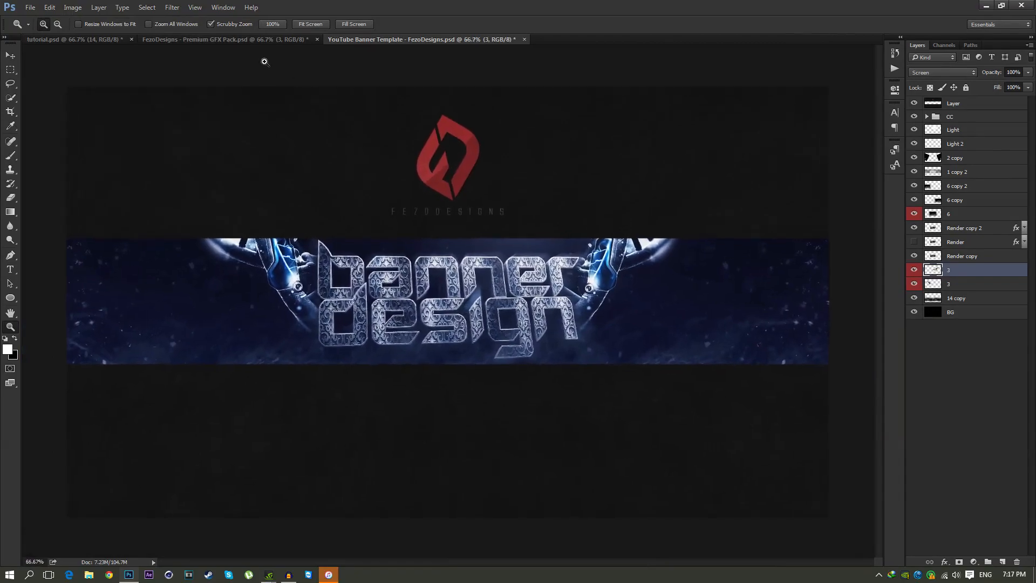
- Compare the banner with tutorial.psd and toggle the flipped Tech layer 3 off and on to check its effect
click(106, 42)
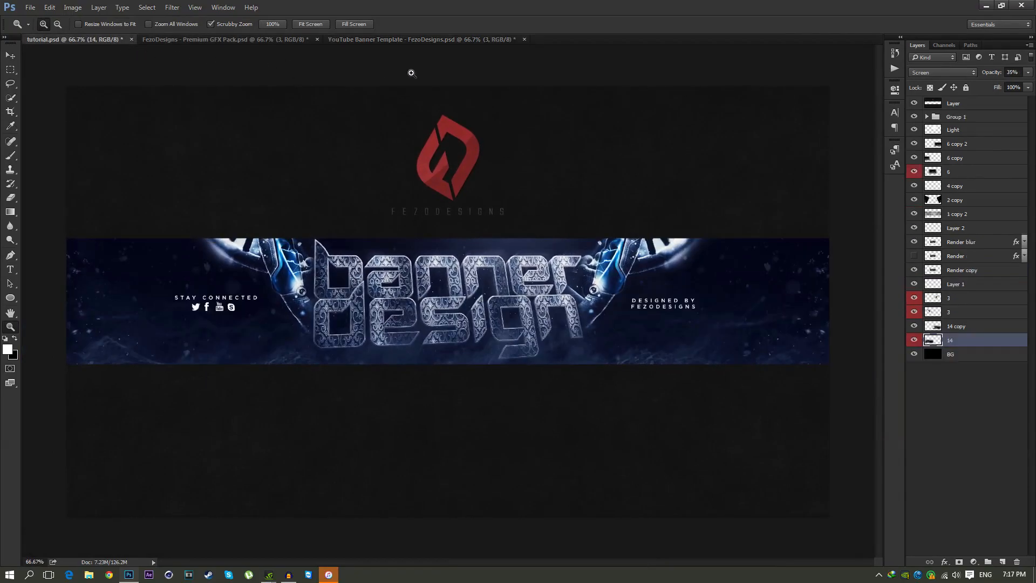
click(424, 40)
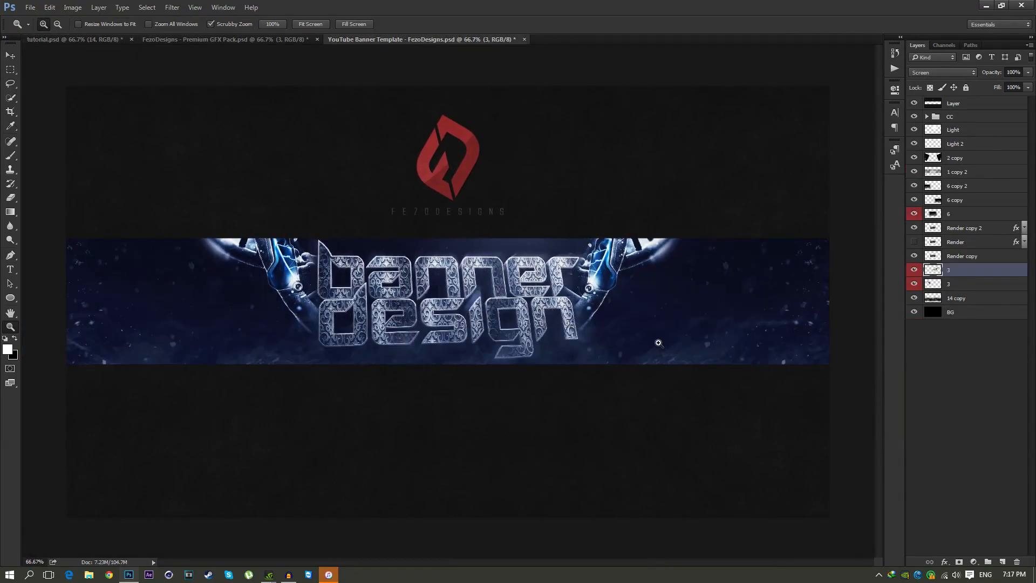
click(503, 321)
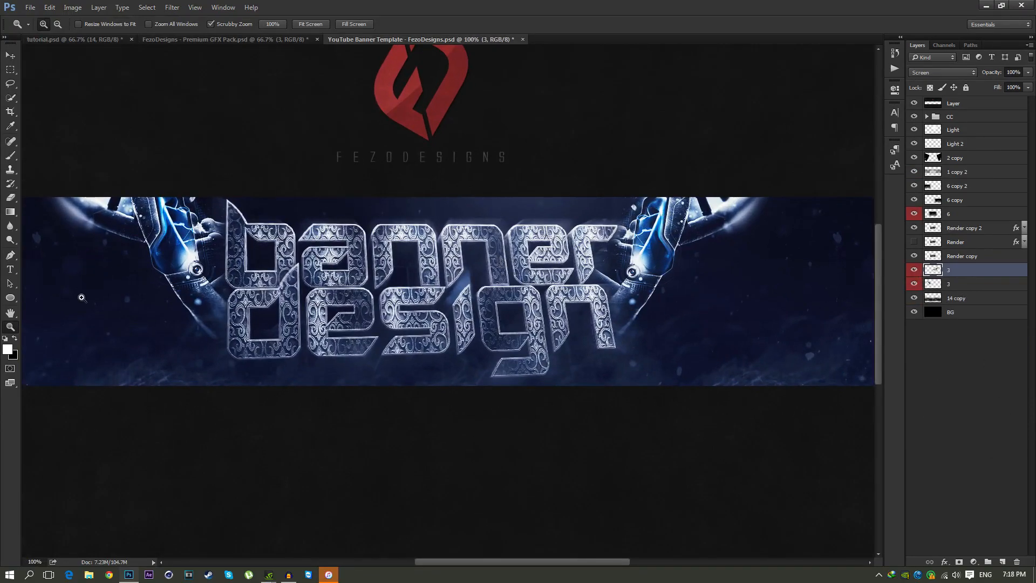
click(11, 229)
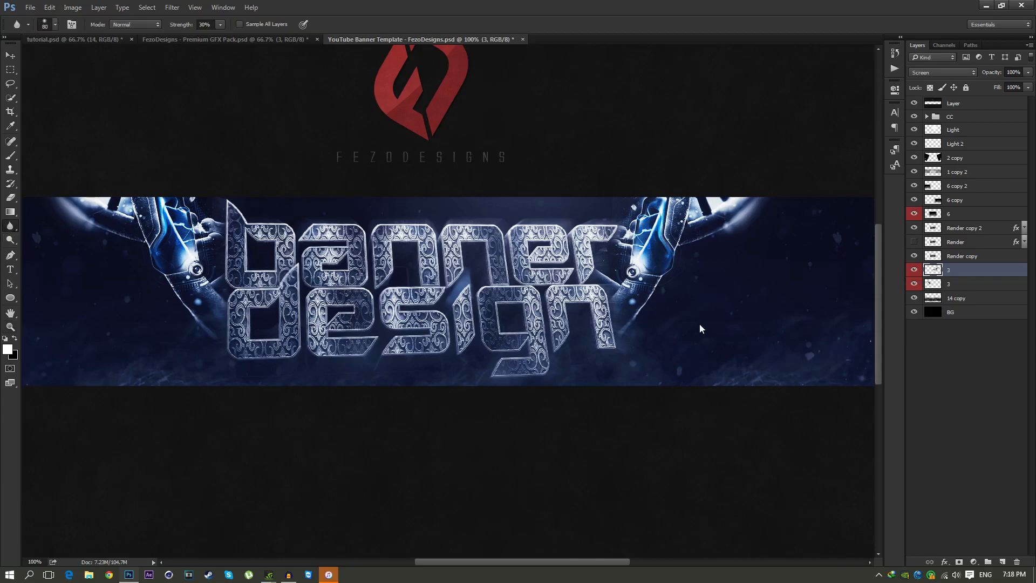
click(915, 271)
click(916, 271)
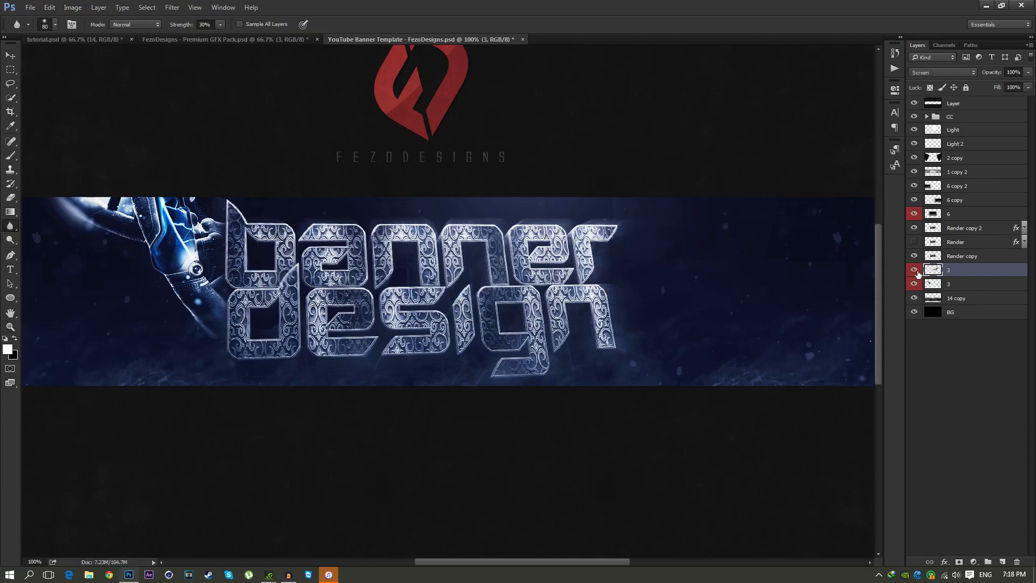
key(e)
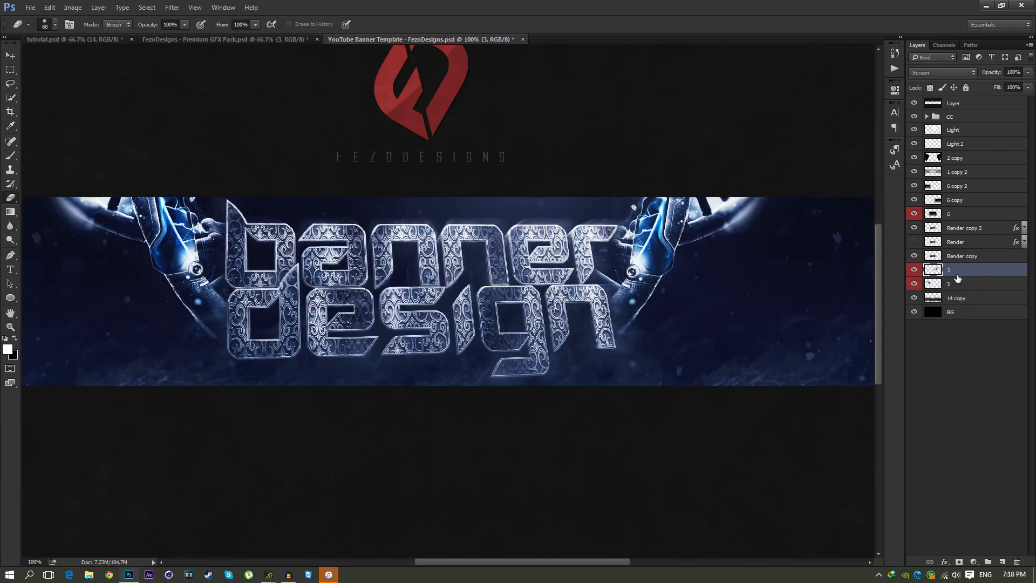
- Pick the Blur tool and activate the lower Tech layer 3, followed by Render copy 2
click(10, 226)
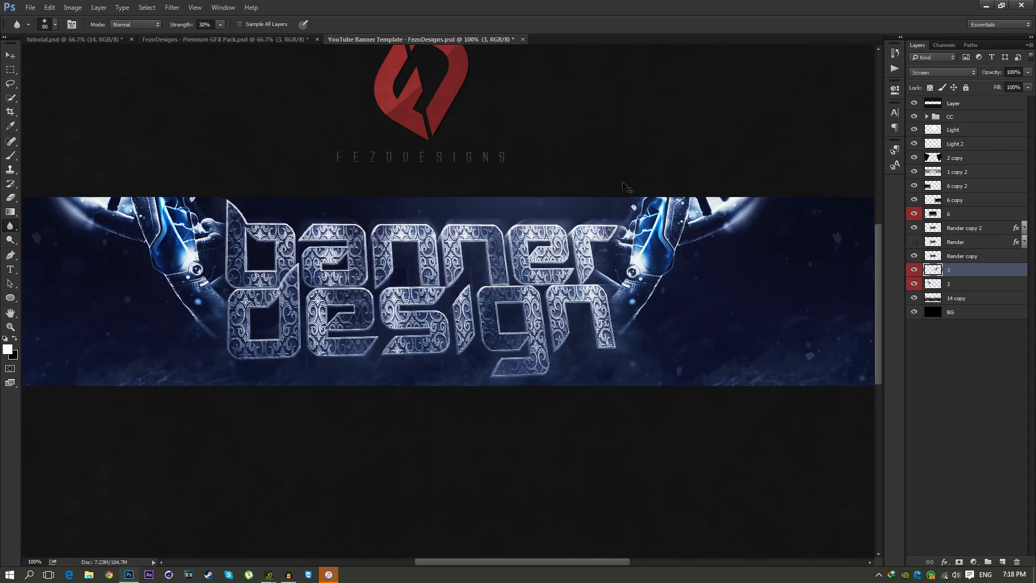
click(961, 287)
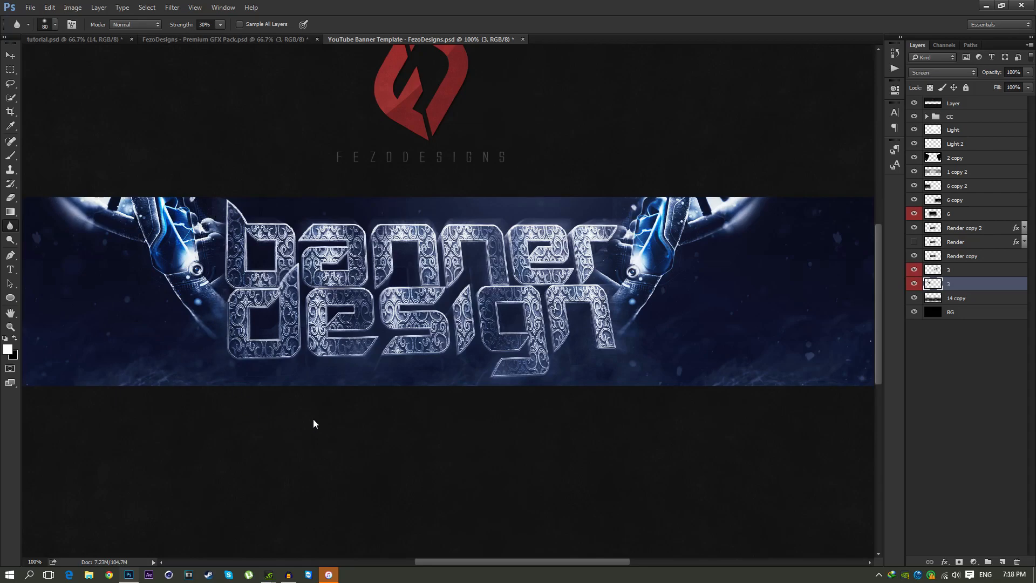
click(963, 231)
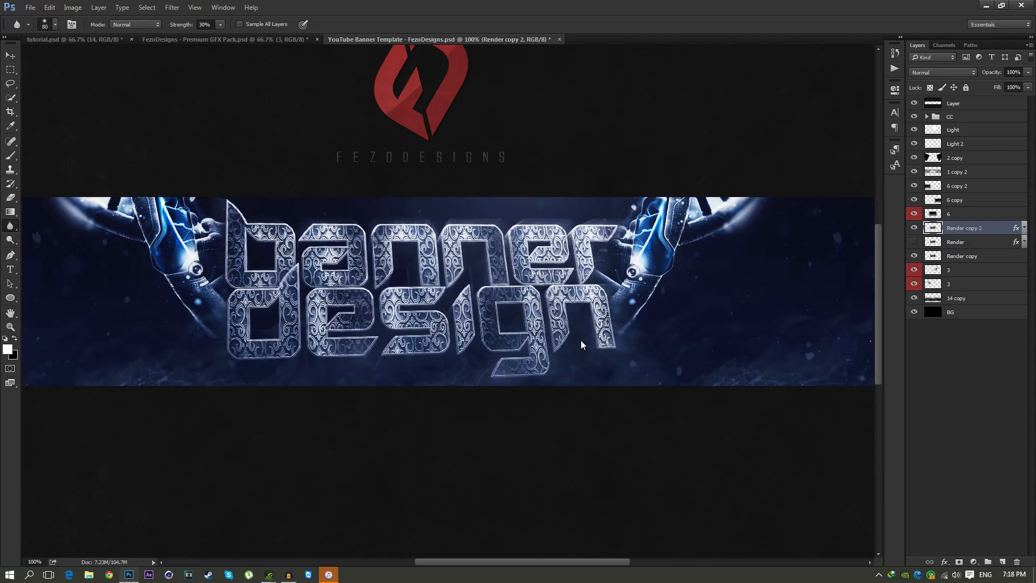
key(z)
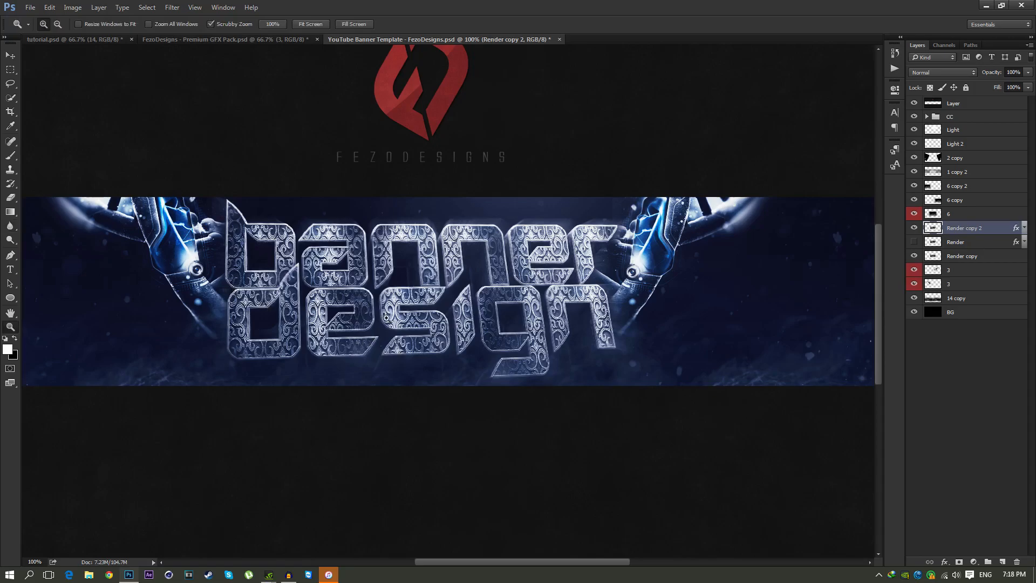
scroll(401, 325, down, 3)
scroll(545, 356, down, 3)
scroll(459, 318, up, 2)
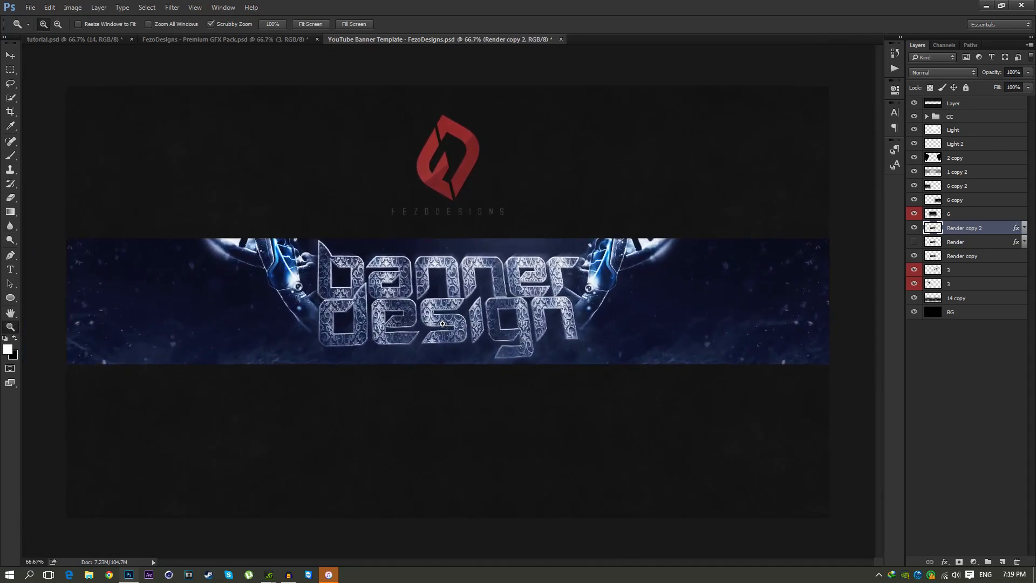
- Compare the banner with tutorial.psd and adjust the opacity of Gradient Map 1 in the CC group, trying 40%
click(90, 40)
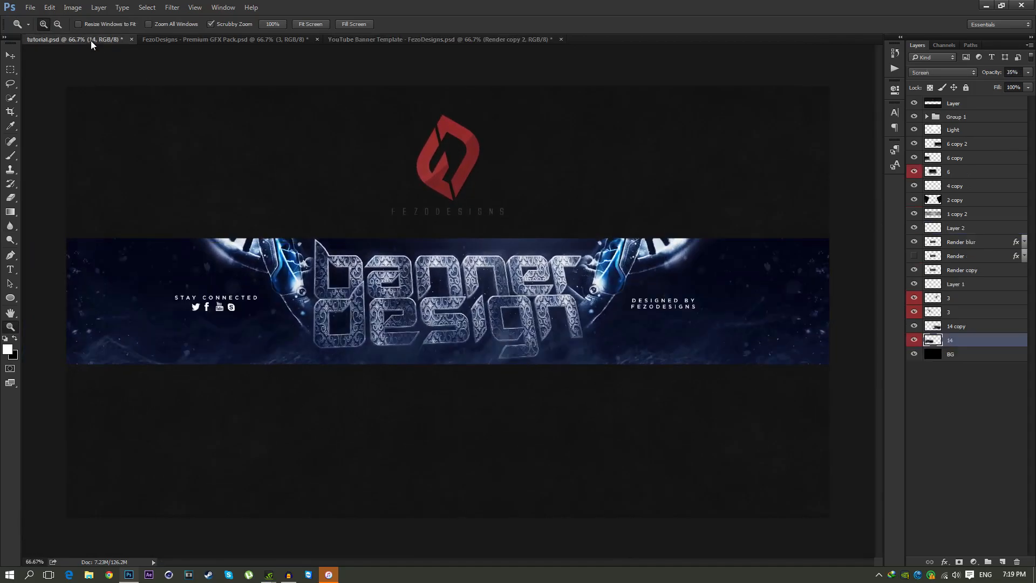
click(387, 38)
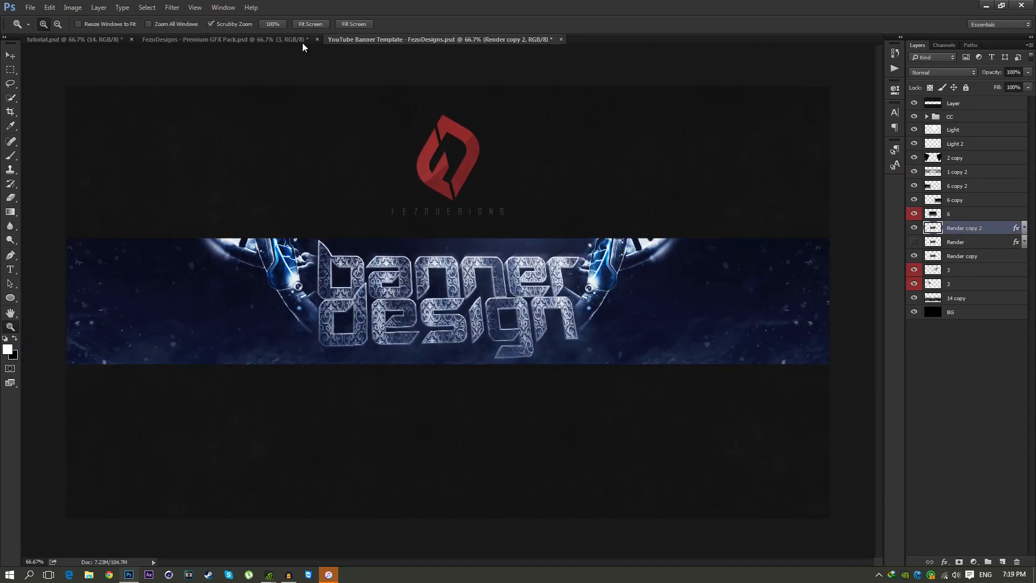
click(82, 36)
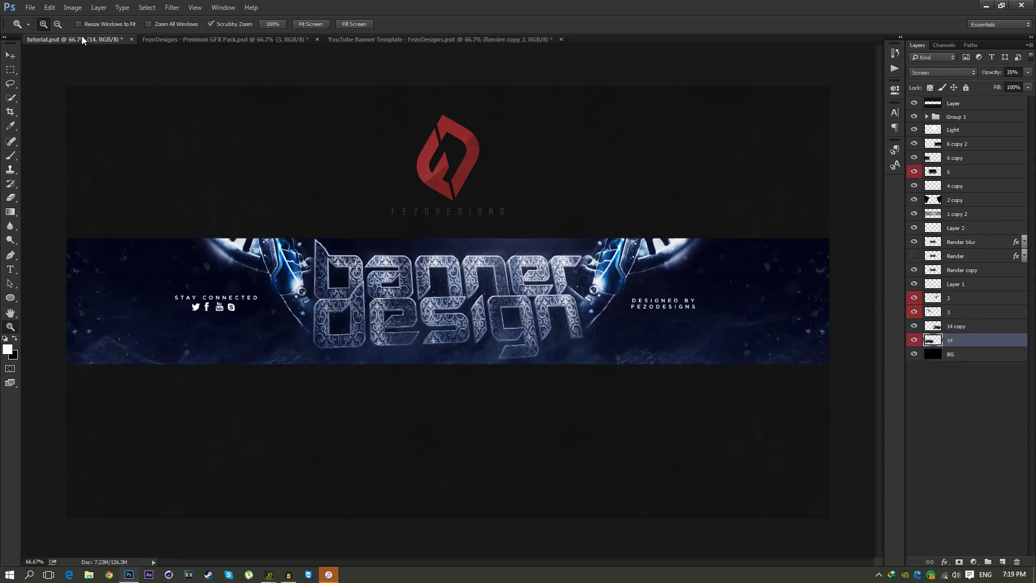
click(355, 39)
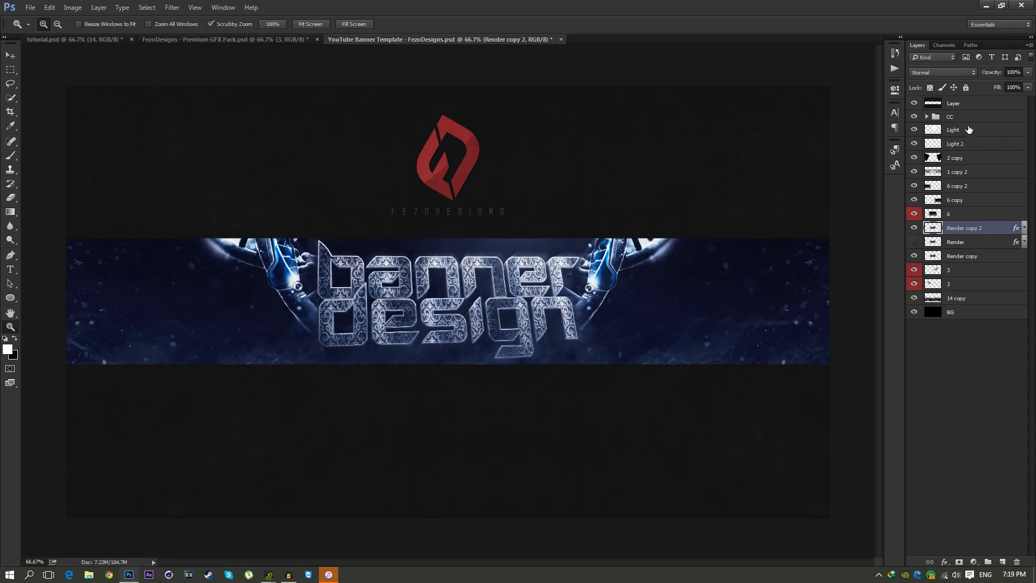
click(926, 116)
click(997, 233)
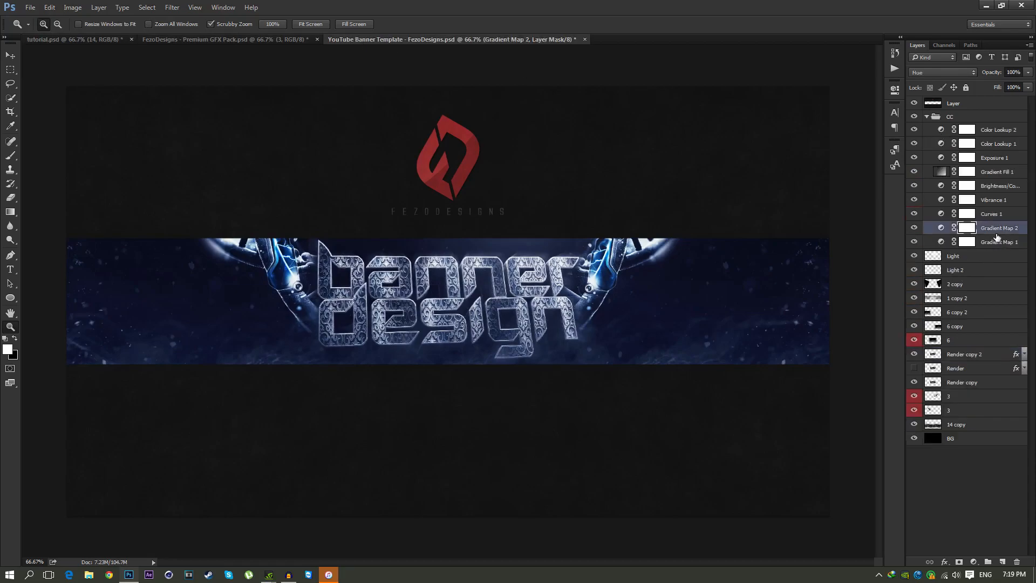
click(987, 247)
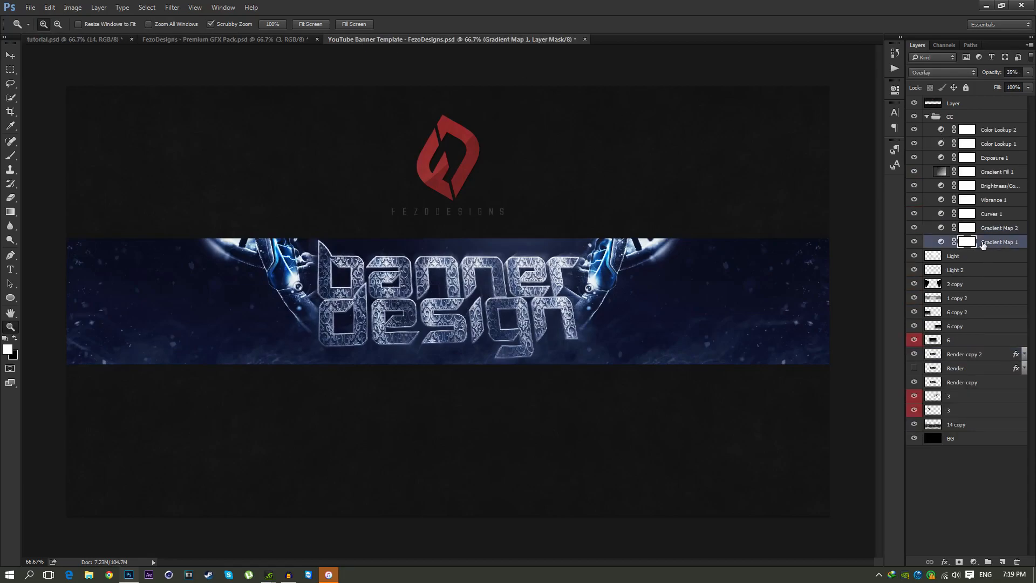
click(1016, 72)
text(40)
text(5)
key(Return)
- Check the banner's adjusted colours against the finished design in tutorial.psd
click(87, 38)
click(472, 39)
click(108, 40)
click(441, 41)
click(84, 40)
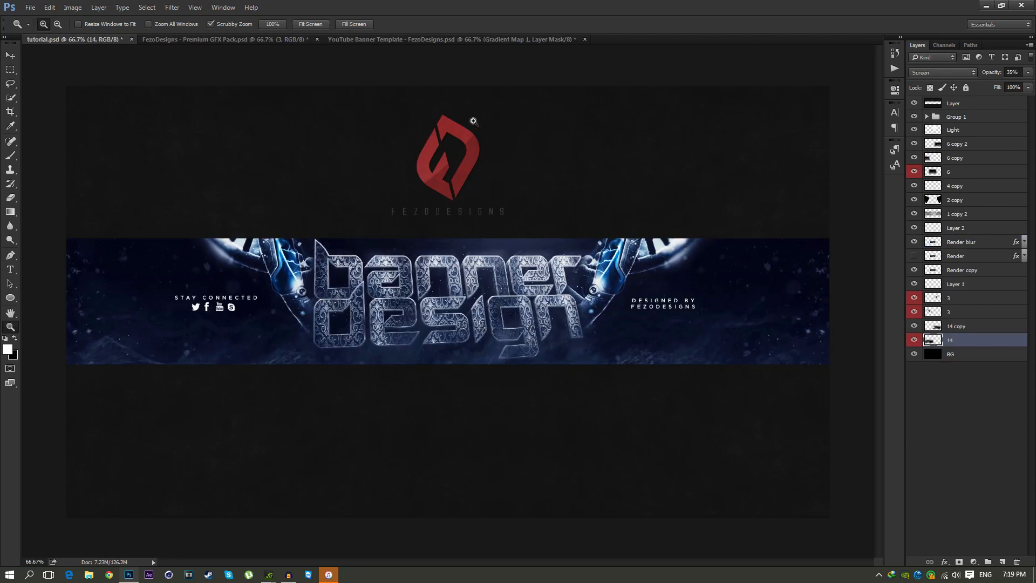
- Compare the banner with the finished design in tutorial.psd, examining the title area at 100% zoom
click(438, 38)
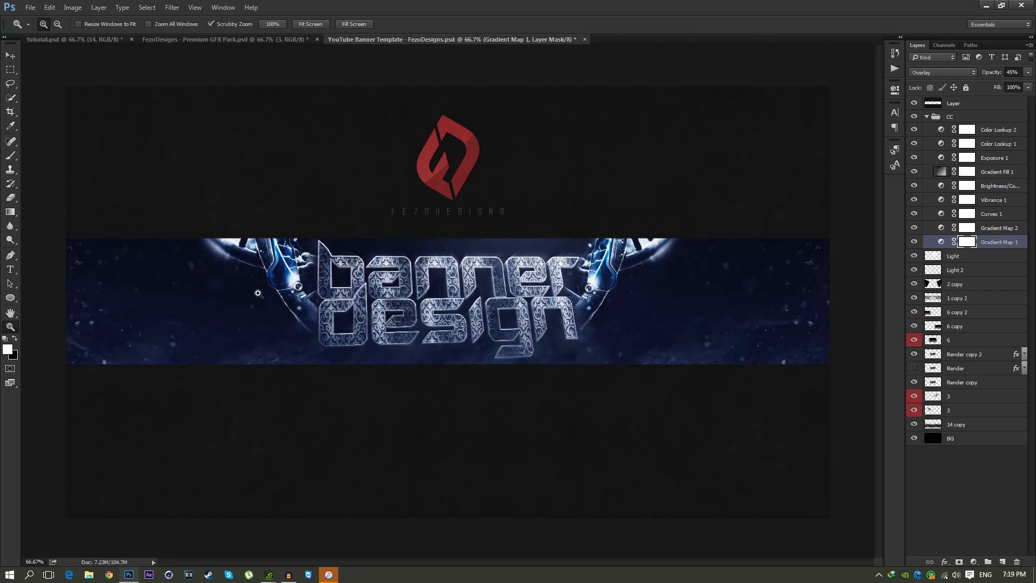
click(107, 46)
drag(562, 376, 458, 317)
click(458, 316)
click(457, 316)
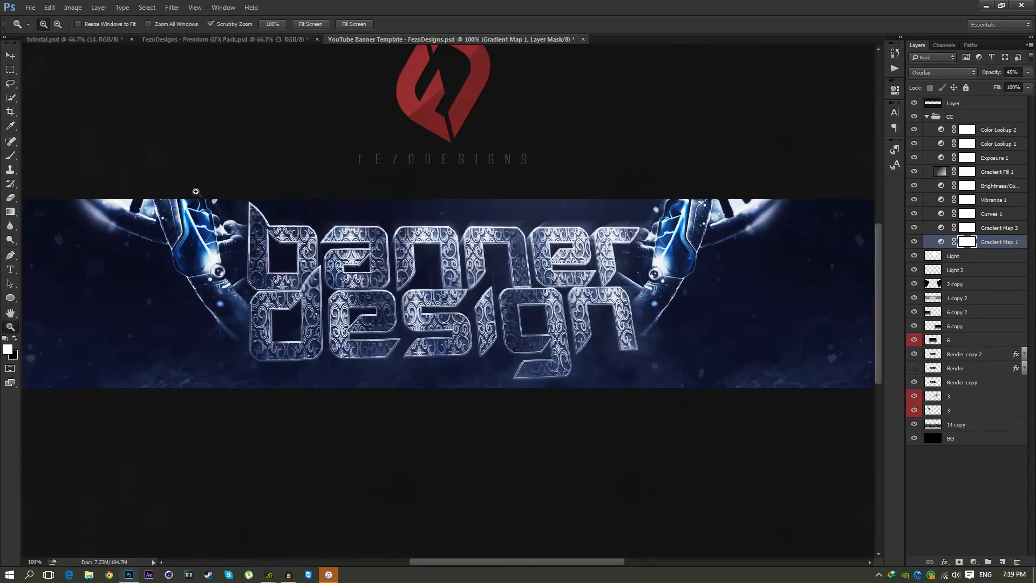
click(90, 42)
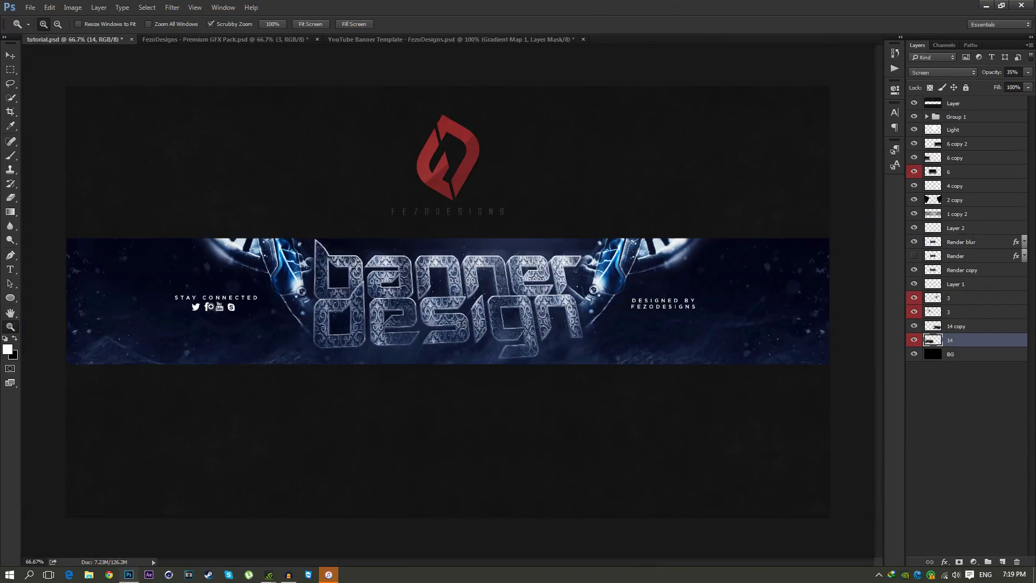
click(406, 37)
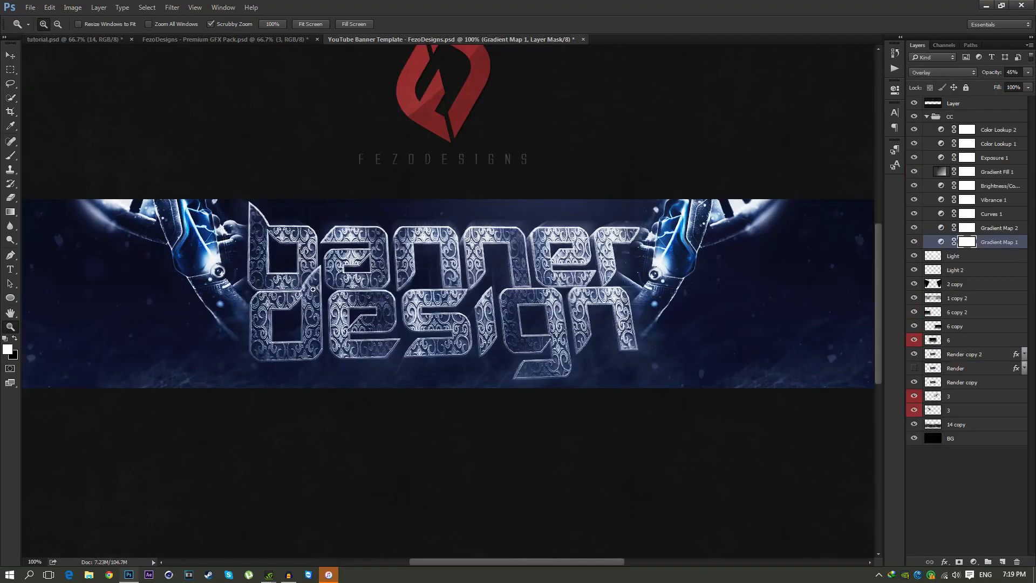
- Check the effect of the CC group by toggling its visibility, and collapse the group
click(973, 132)
click(917, 117)
click(915, 116)
click(926, 117)
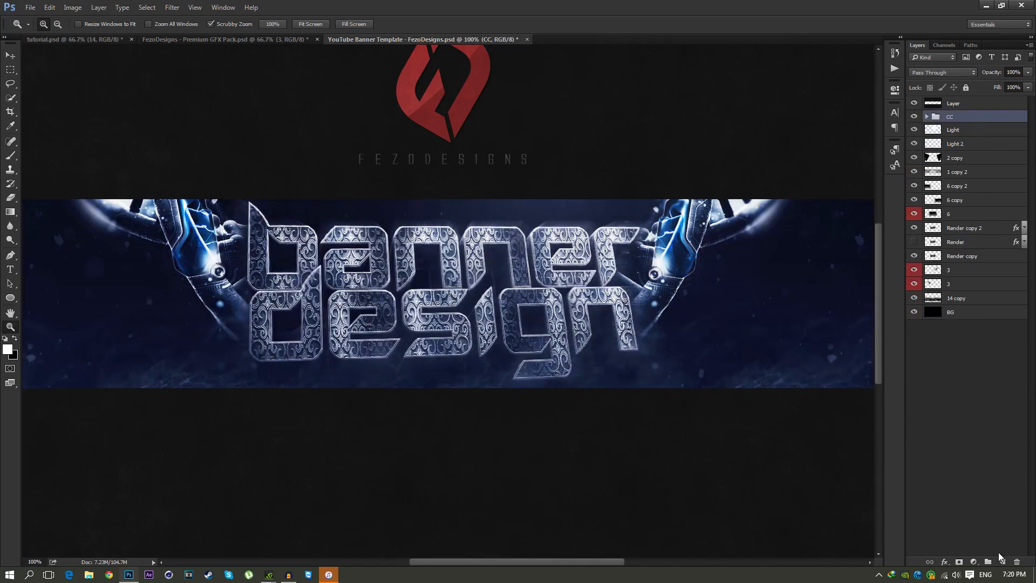
- Add a new layer above the CC group and set the Type tool's font to Gotham Medium
click(1002, 562)
drag(590, 562, 516, 563)
key(t)
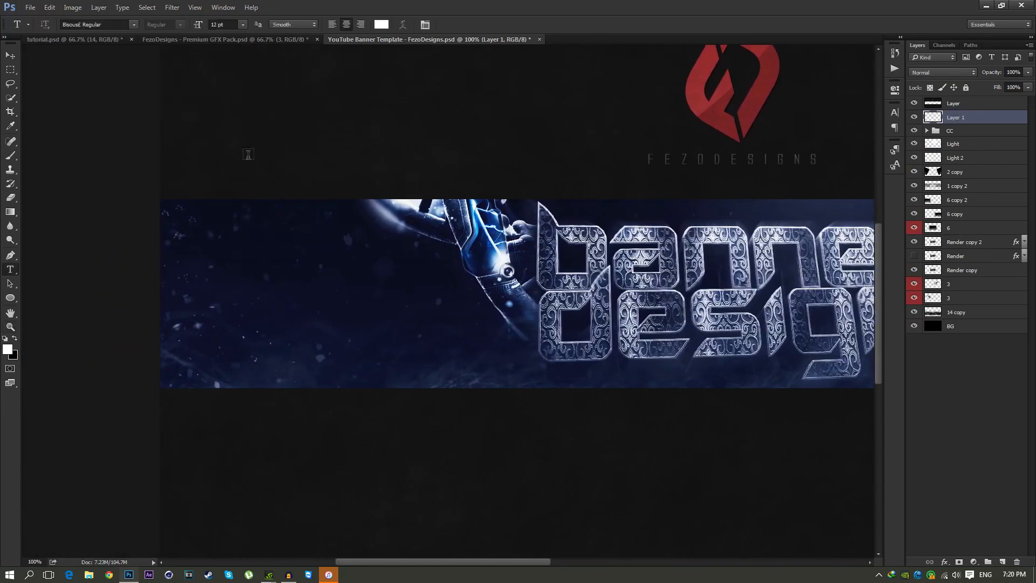
click(95, 24)
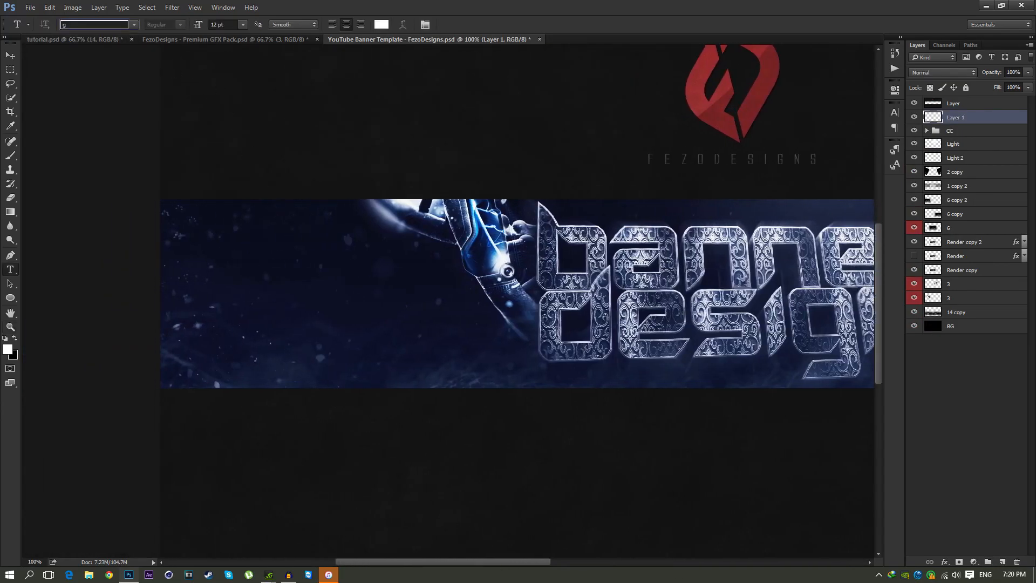
text(ot)
key(BackSpace)
key(BackSpace)
text(gotham)
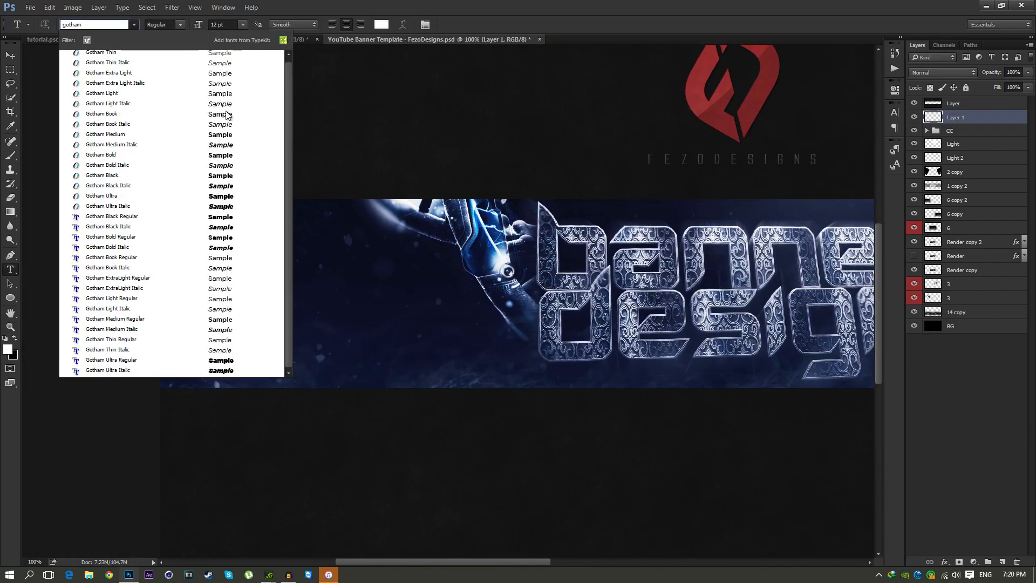
text( medium)
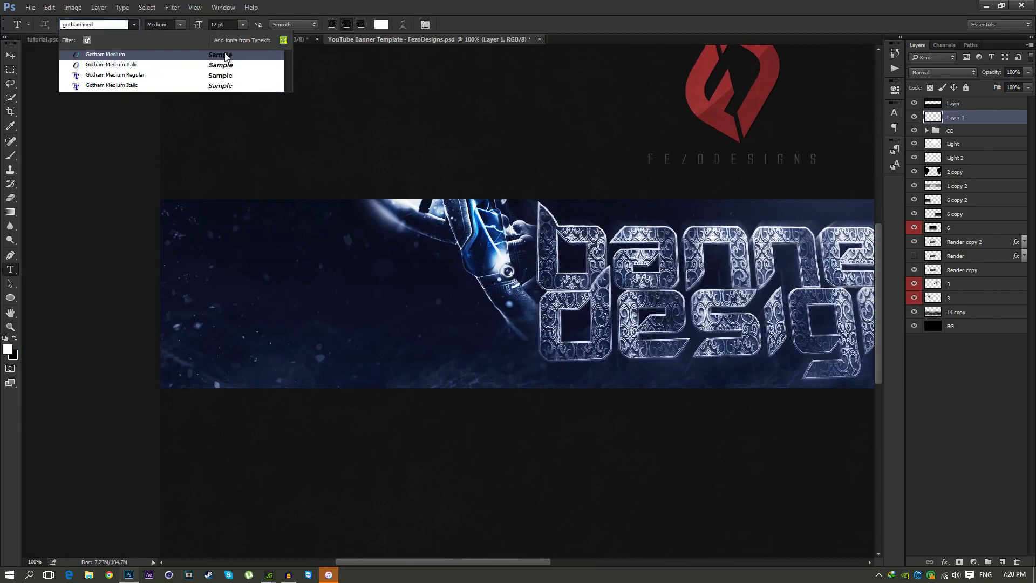
click(224, 52)
- Add the text "STAY CONNECTED" in the banner's empty left area and set its tracking to 500
click(322, 304)
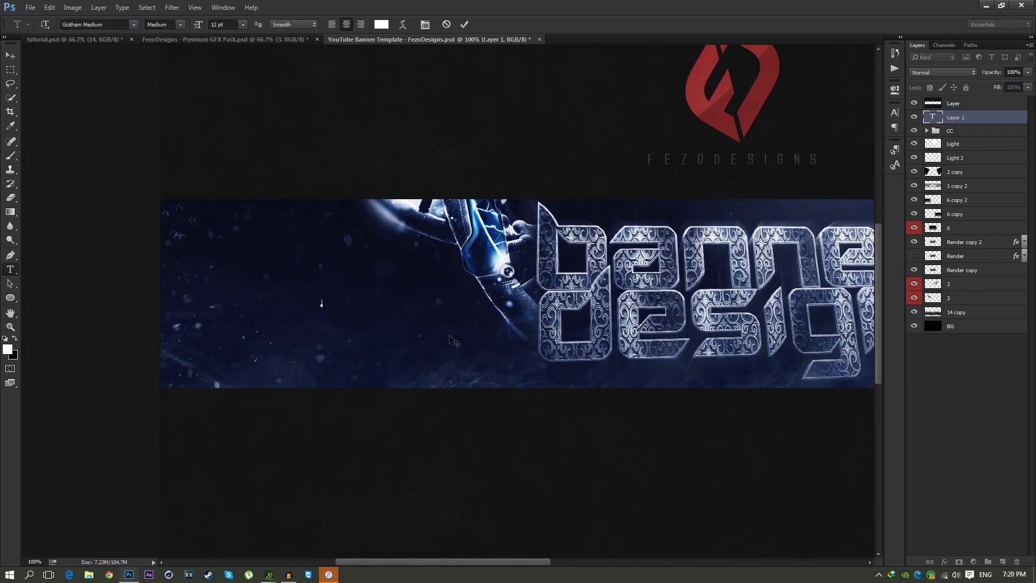
text(STAY CONNECTED)
key(ctrl+a)
click(223, 8)
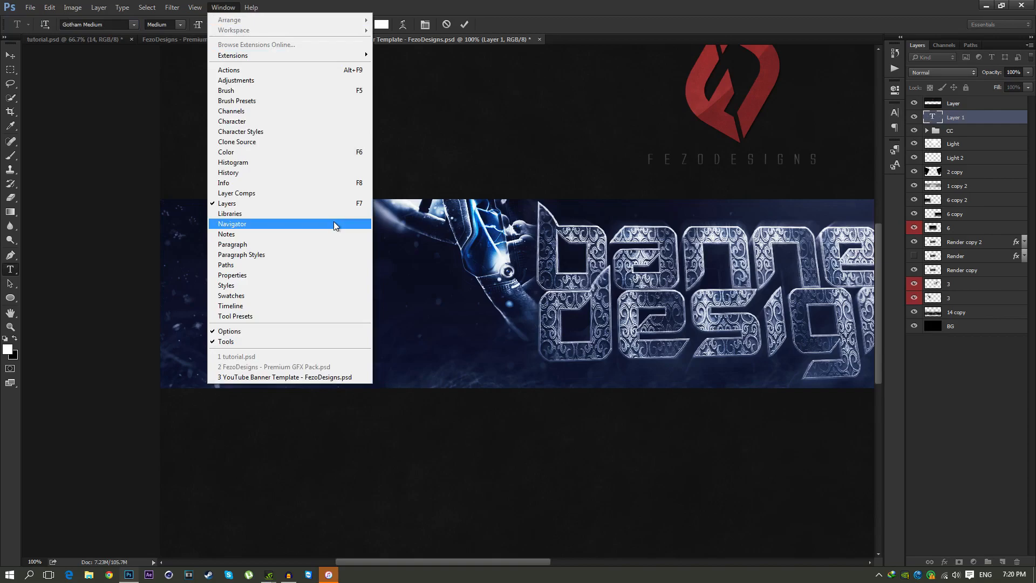
click(250, 124)
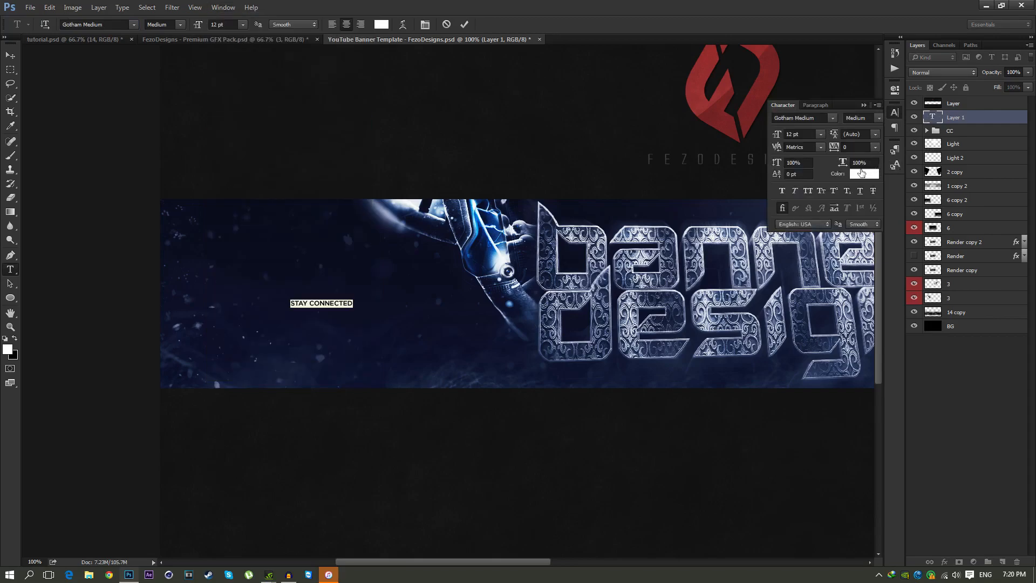
click(849, 148)
key(BackSpace)
text(500)
key(Return)
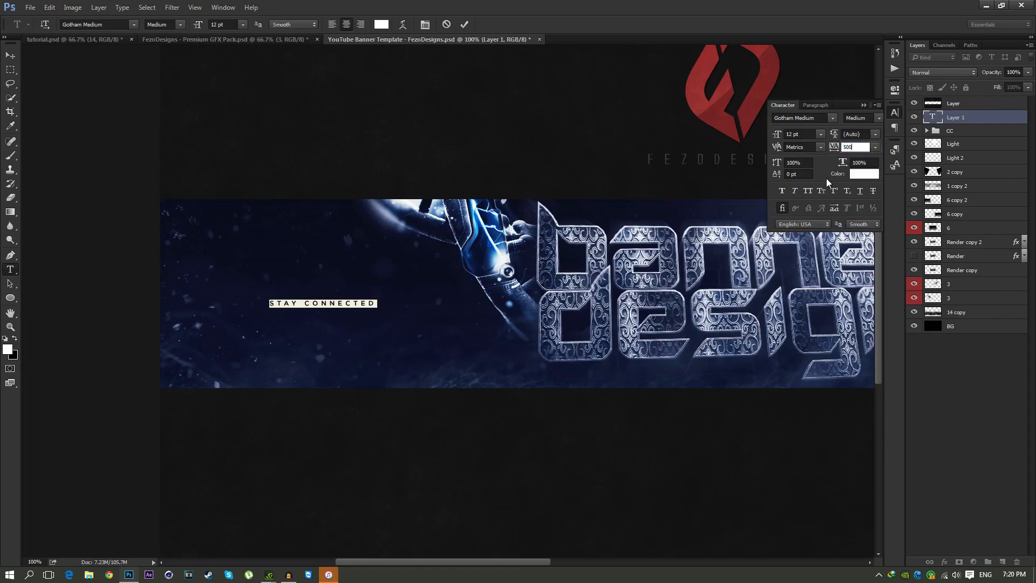
click(861, 106)
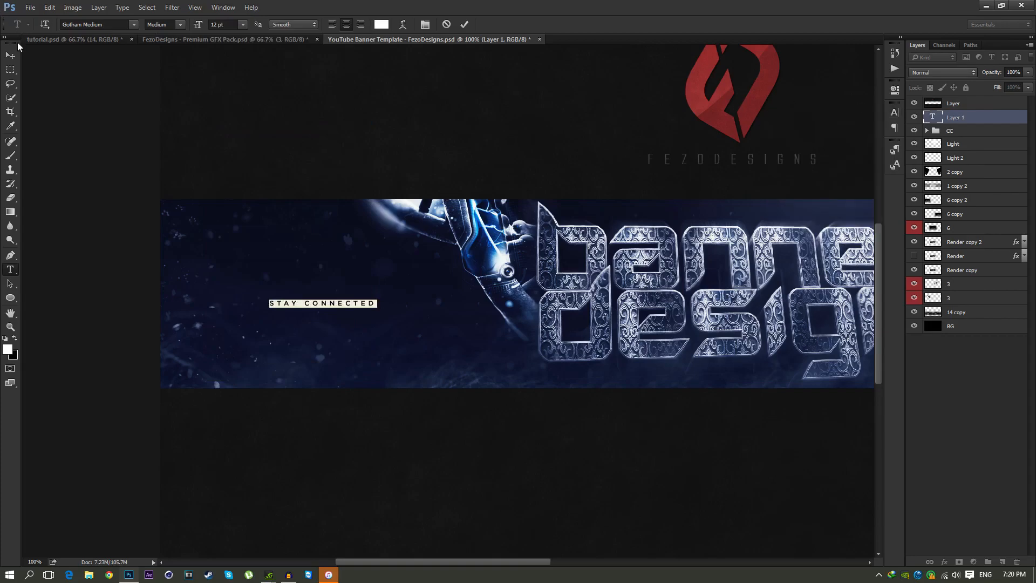
- Move the STAY CONNECTED text closer to the title and enlarge it to about 13.6 pt
click(11, 56)
drag(343, 289, 442, 291)
key(ctrl+t)
key(Return)
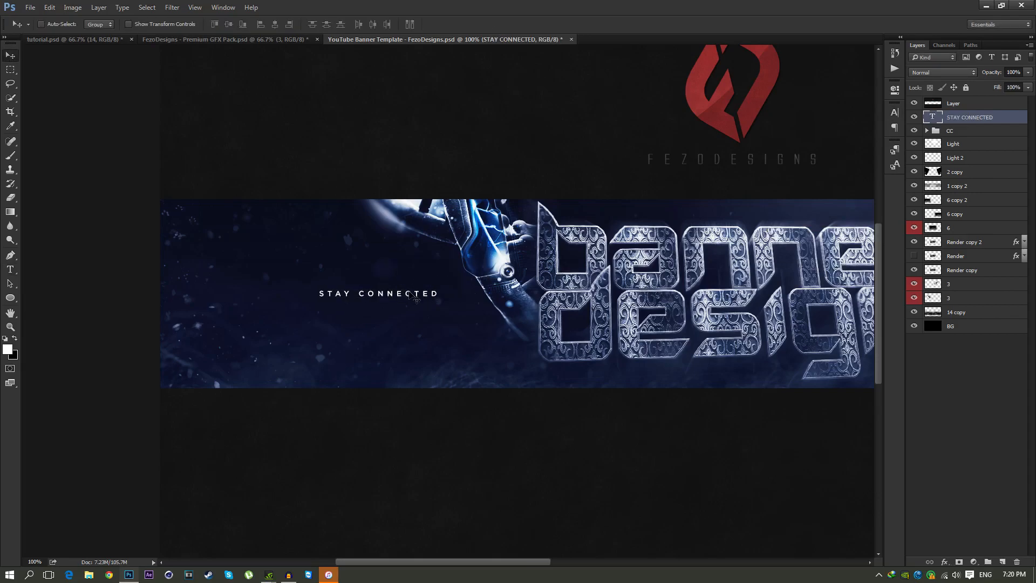
- In the Premium GFX Pack file, hide Tech layer 3, then show the Social Media/Sponsors group and expand it down to the Social Media layers
click(226, 38)
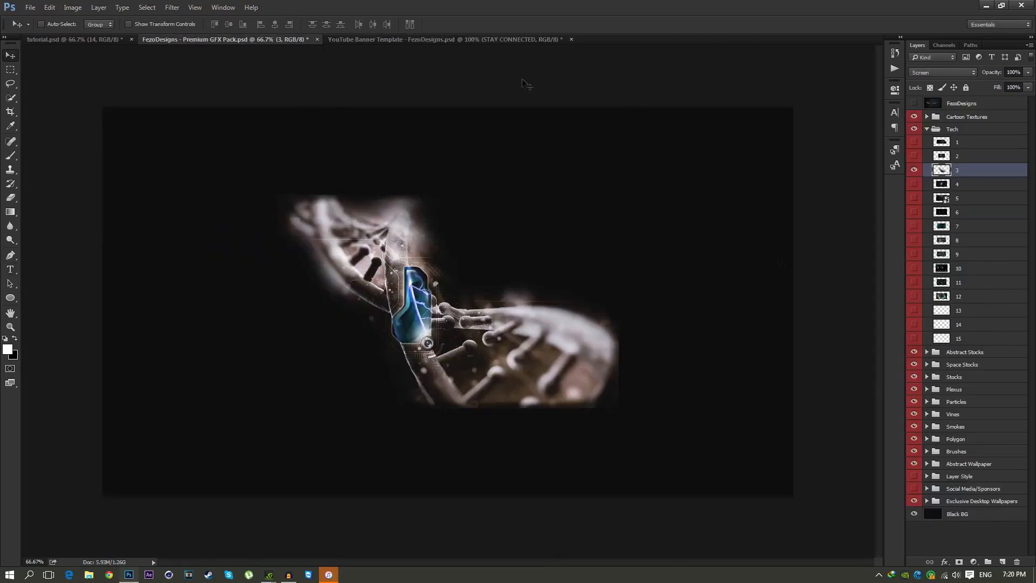
click(914, 171)
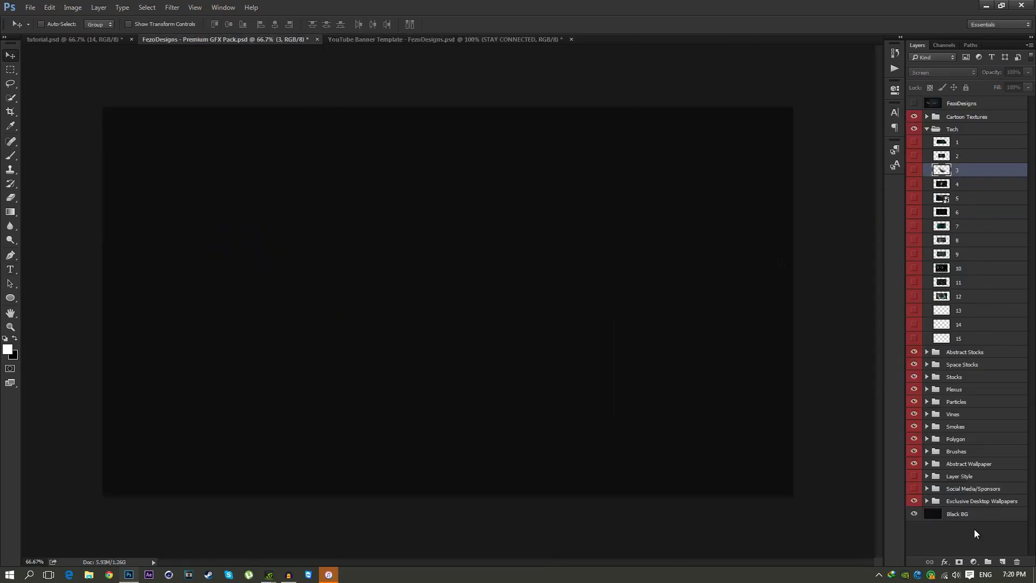
click(958, 491)
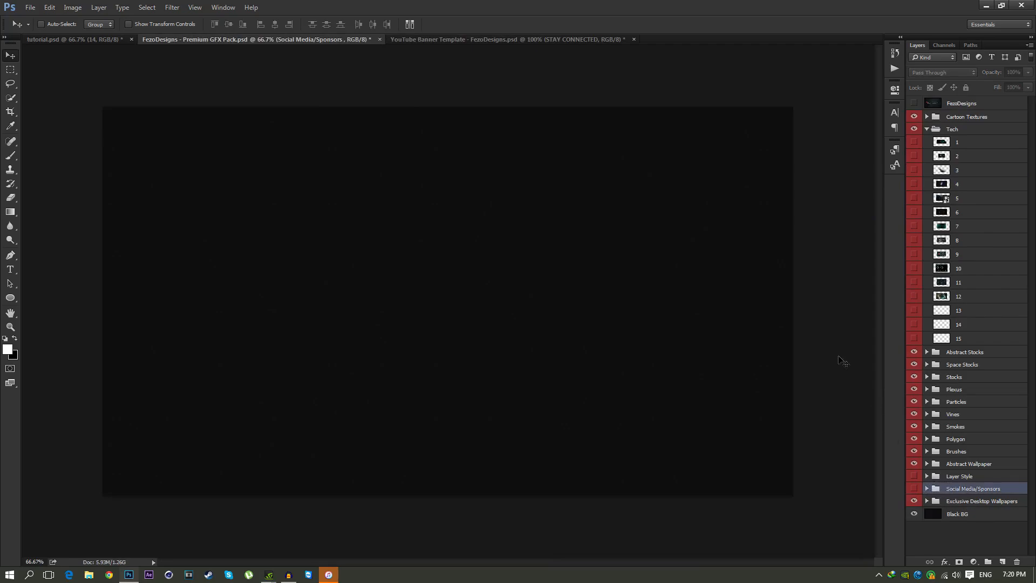
click(926, 489)
click(914, 488)
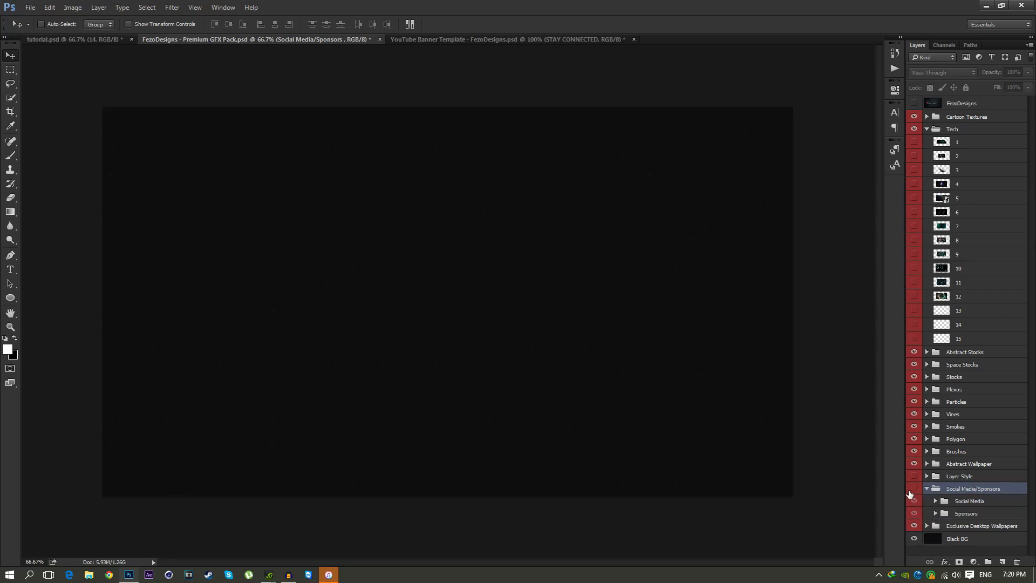
click(935, 501)
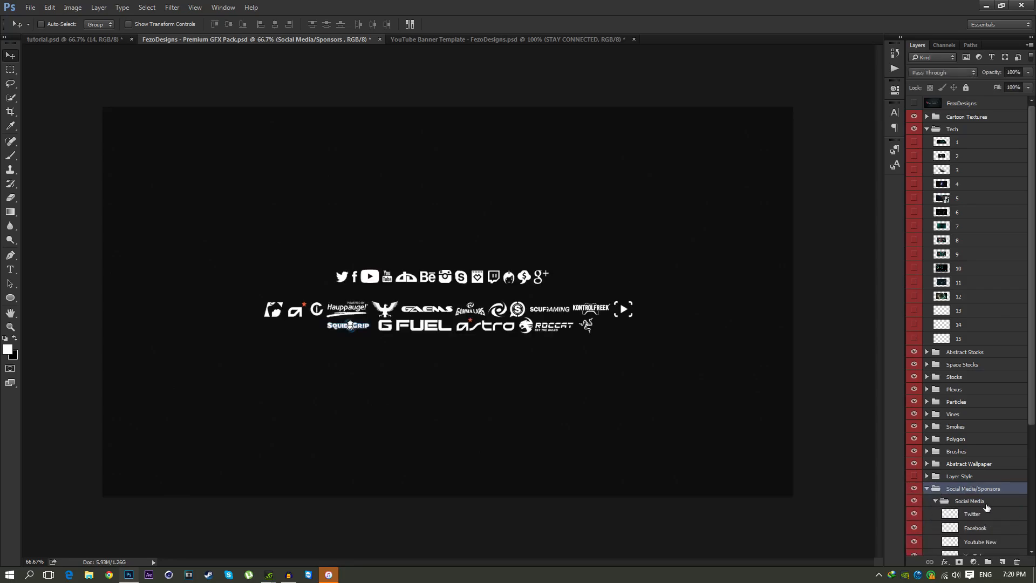
- Copy the Twitter, Facebook, Youtube New and Skype icons into the banner and scale them to fit beneath STAY CONNECTED
click(981, 516)
scroll(983, 510, down, 2)
shift+click(986, 446)
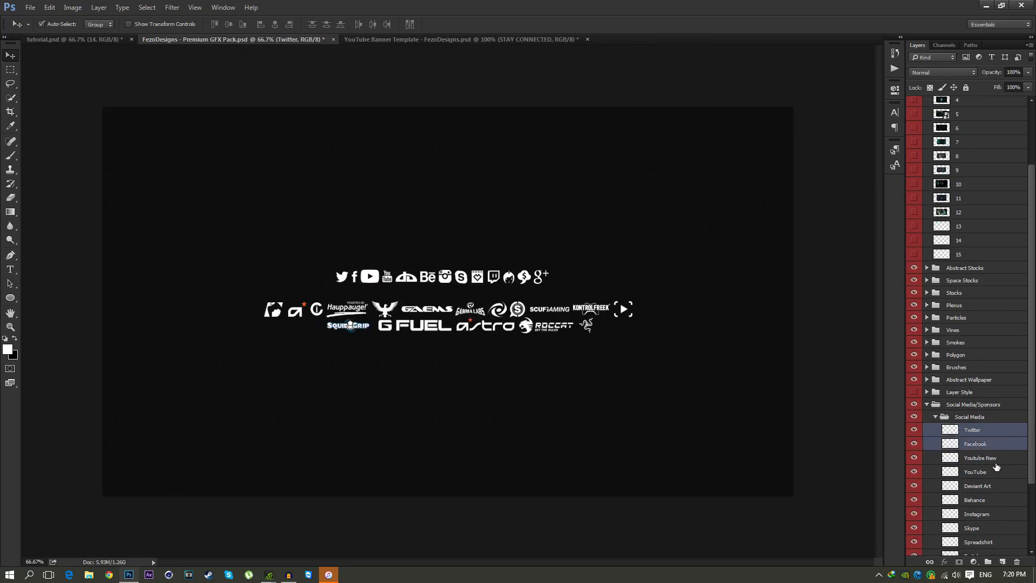
shift+click(991, 458)
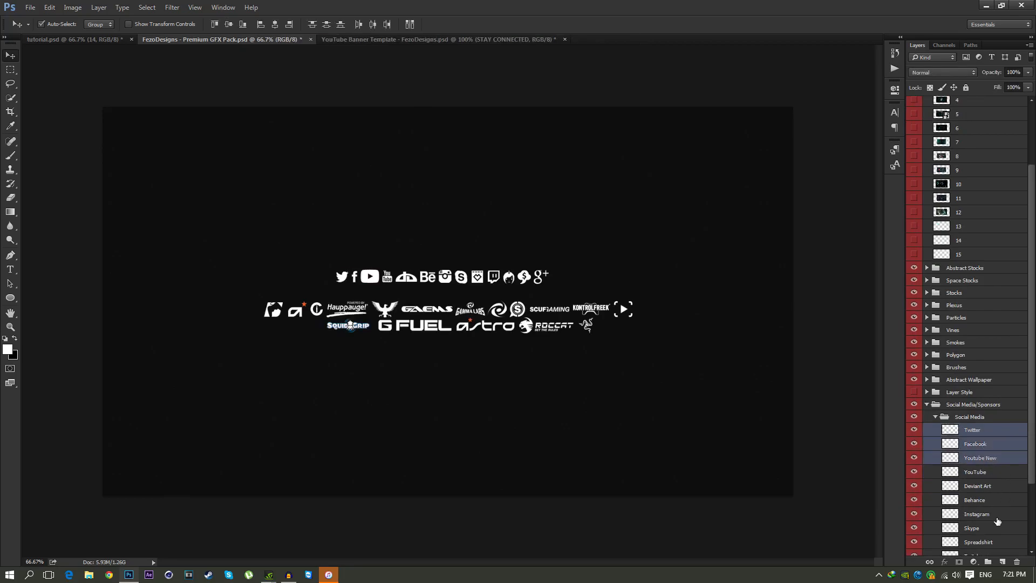
ctrl+click(978, 527)
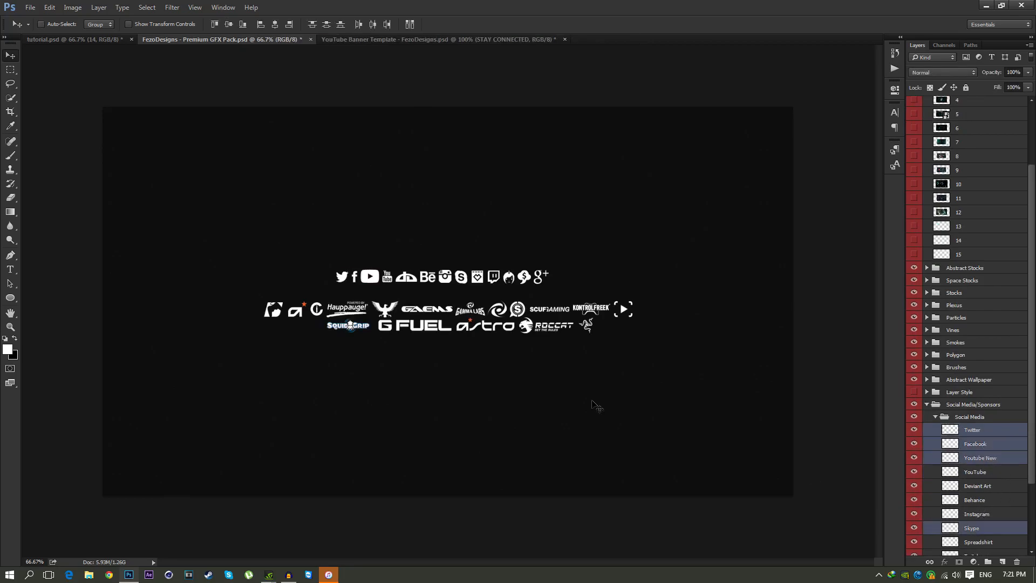
drag(317, 153, 363, 293)
key(ctrl+t)
drag(492, 333, 393, 309)
key(Return)
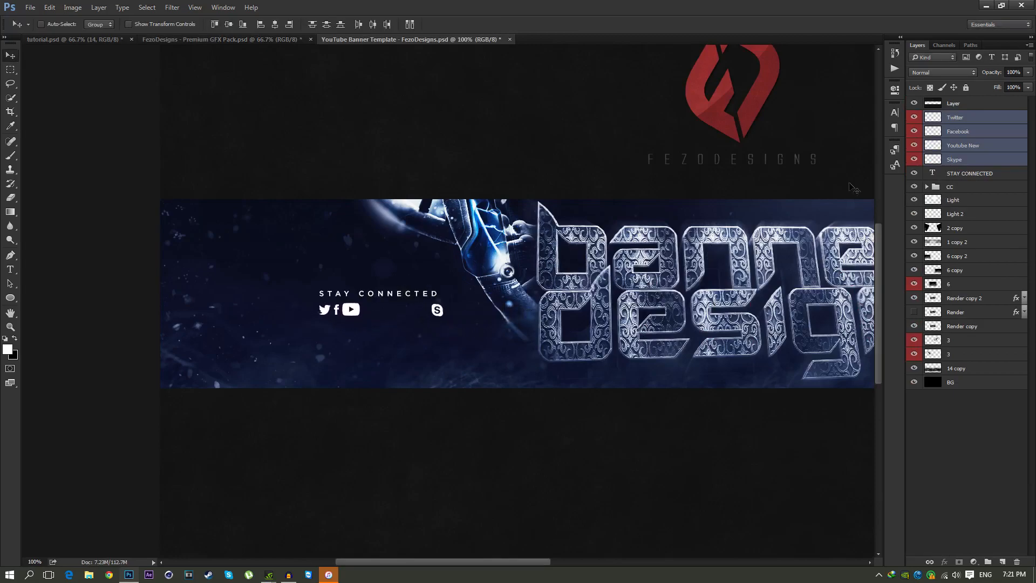
- Move the Skype icon beside the YouTube icon and nudge both for spacing, using tutorial.psd as the reference
click(966, 159)
drag(458, 290, 397, 290)
click(74, 39)
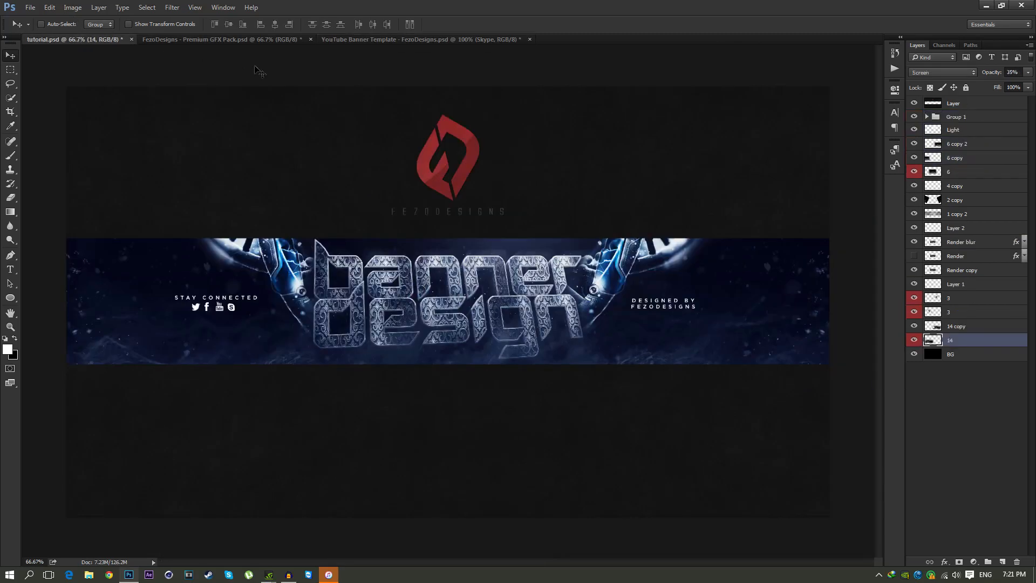
click(378, 40)
mouse_move(349, 292)
mouse_down()
mouse_move(363, 281)
mouse_move(344, 281)
mouse_up()
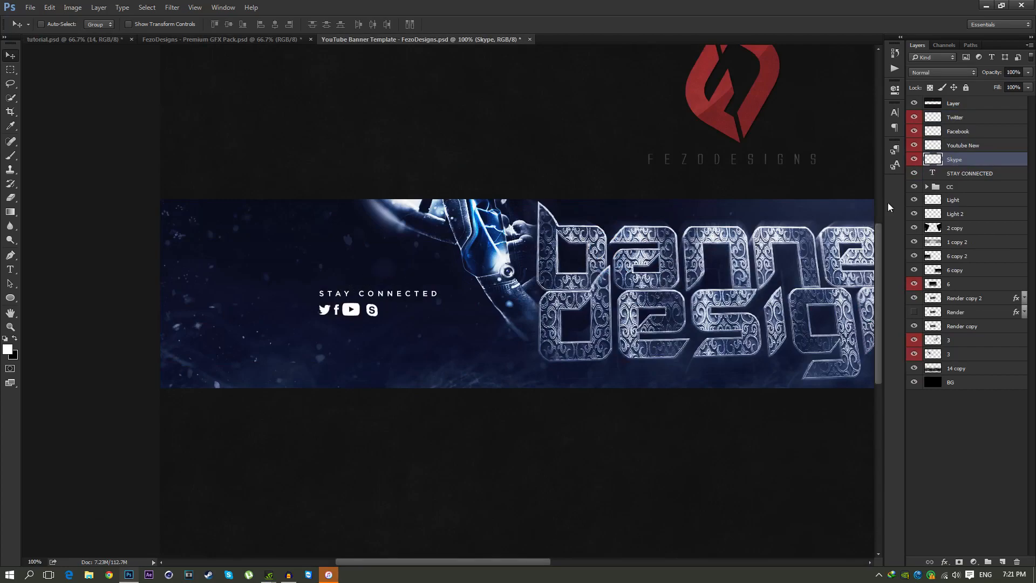
click(961, 147)
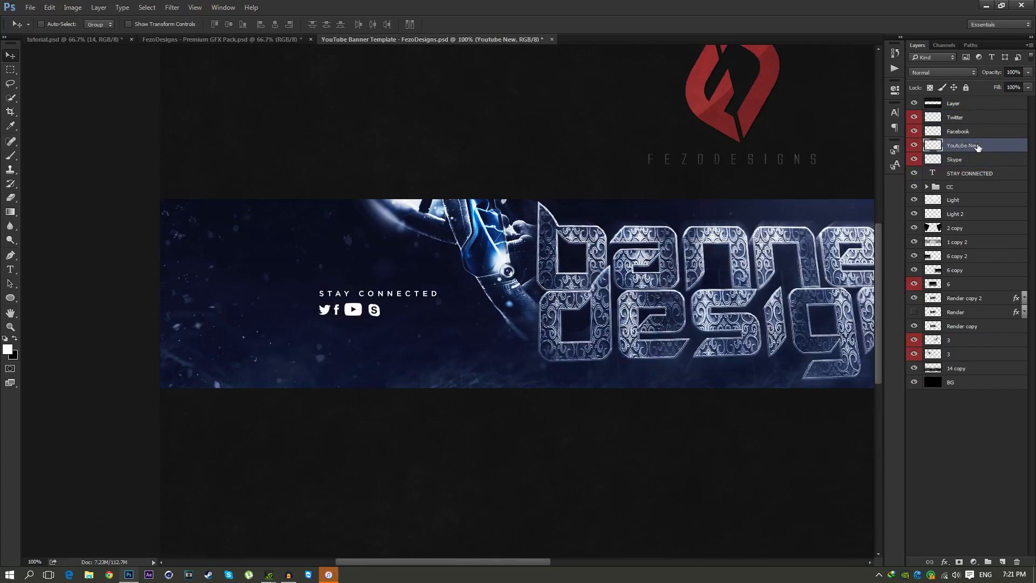
- Nudge the Twitter and Facebook icons slightly left to even out the spacing of the icon row
click(963, 119)
key(Left)
key(Left)
key(Left)
key(Left)
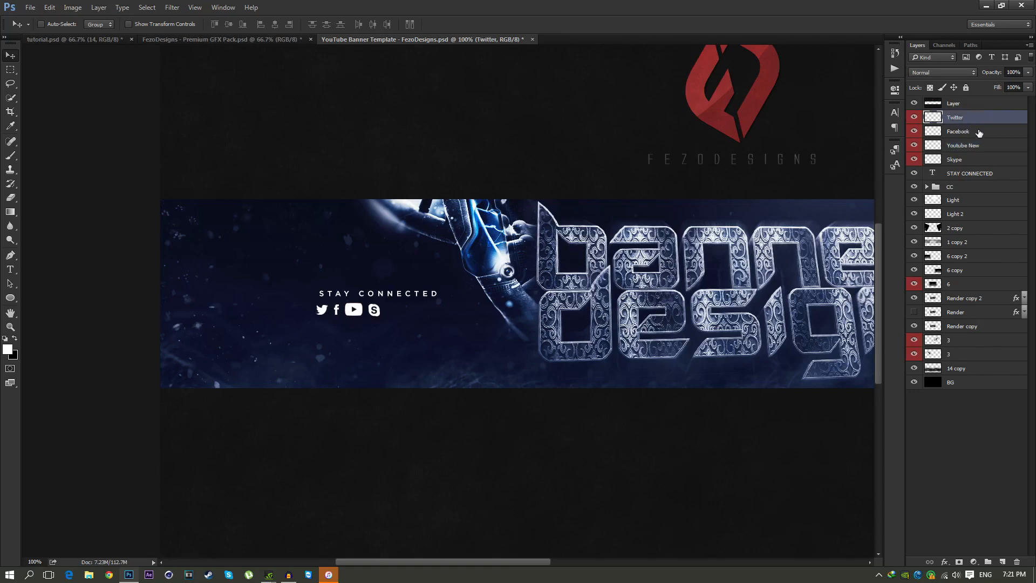
key(Left)
click(979, 133)
key(Left)
key(Left)
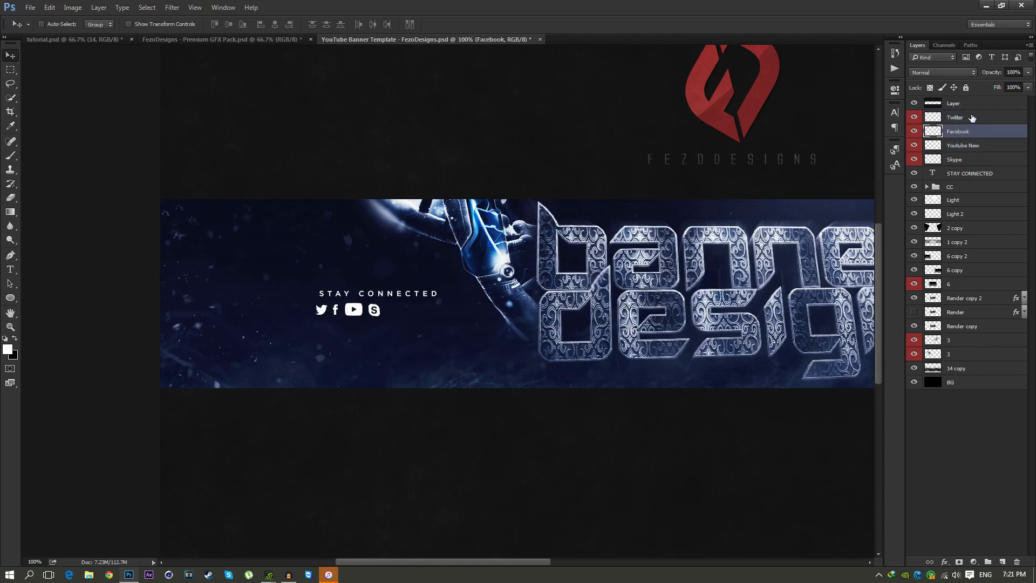
- Select the four social media icon layers and centre them together under the STAY CONNECTED text
click(971, 117)
shift+click(965, 159)
drag(336, 295, 363, 296)
- Duplicate the STAY CONNECTED text layer and place the copy on the opposite side of the title at the same height
key(z)
drag(544, 311, 523, 311)
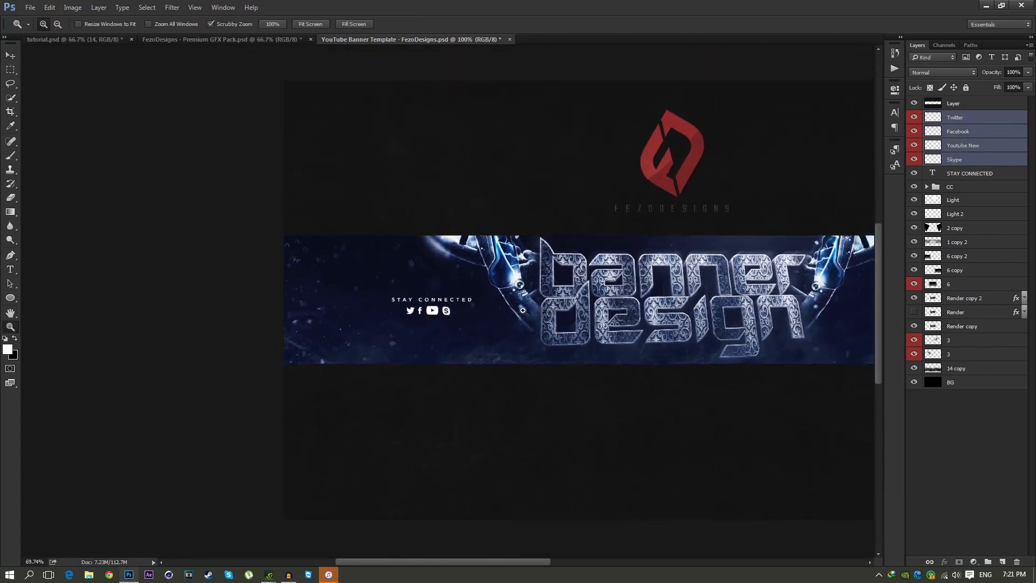
click(490, 300)
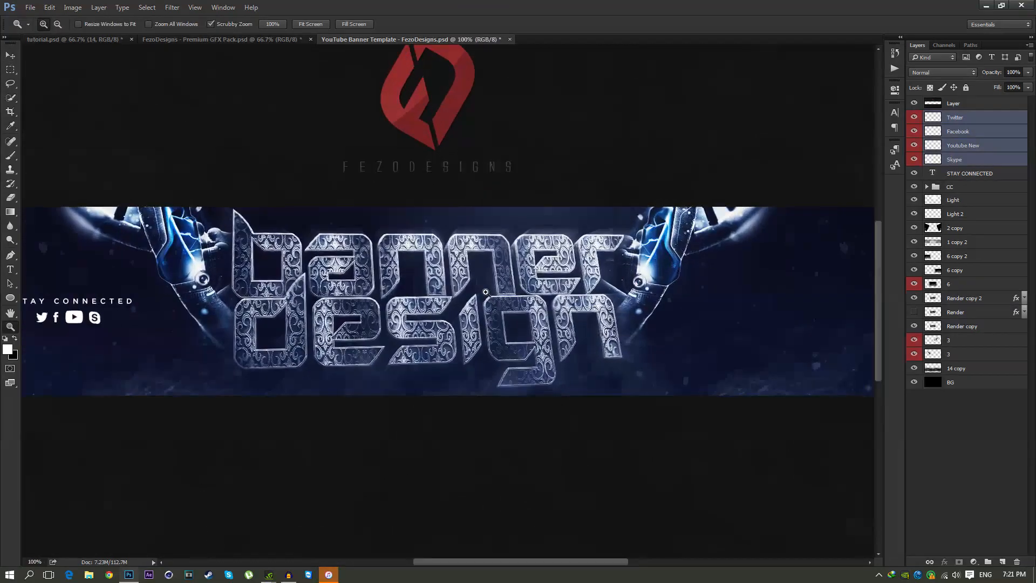
click(959, 180)
key(ctrl+j)
key(v)
drag(78, 314, 755, 308)
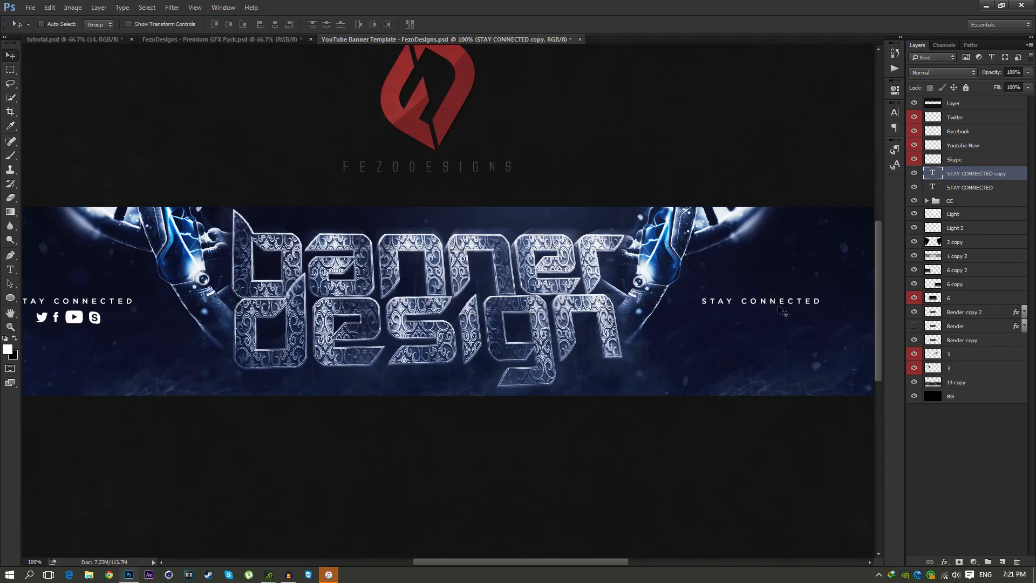
- Replace the duplicated text with "DESIGNED BY" and "FEZODESIGNS" on two lines
key(t)
click(769, 301)
key(ctrl+a)
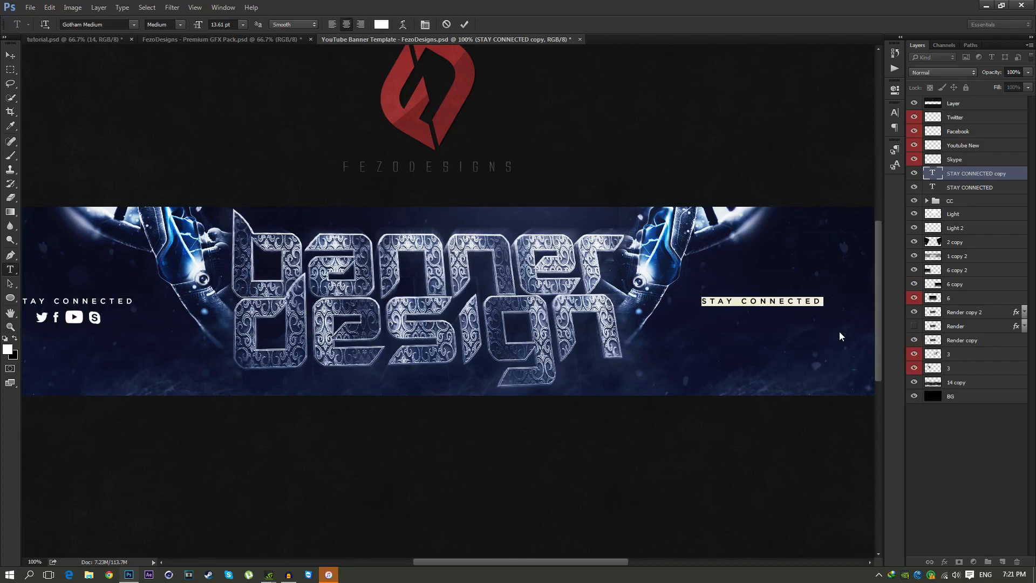
text(DESIGNED BY)
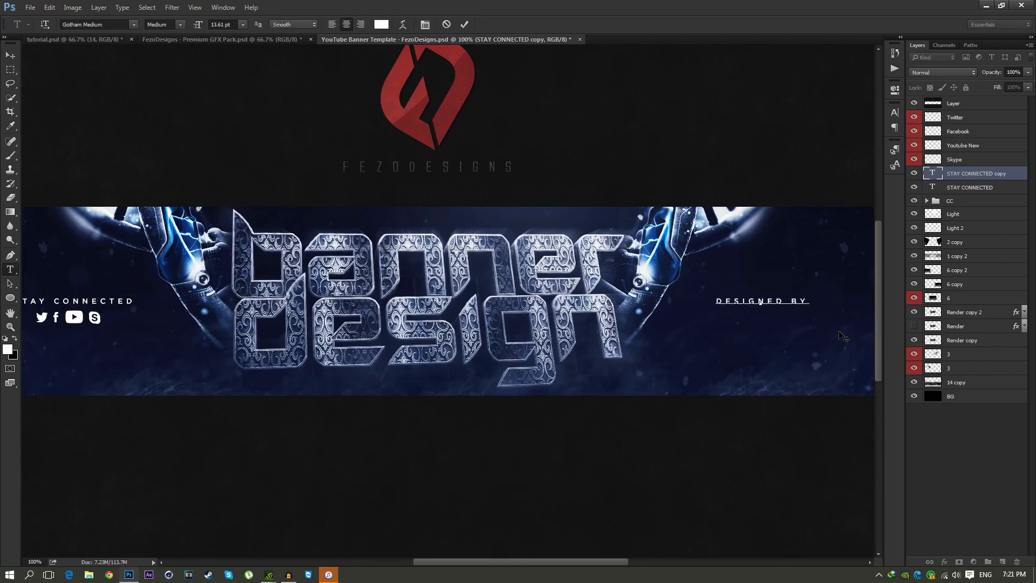
key(Return)
text(FEZODESIGNS)
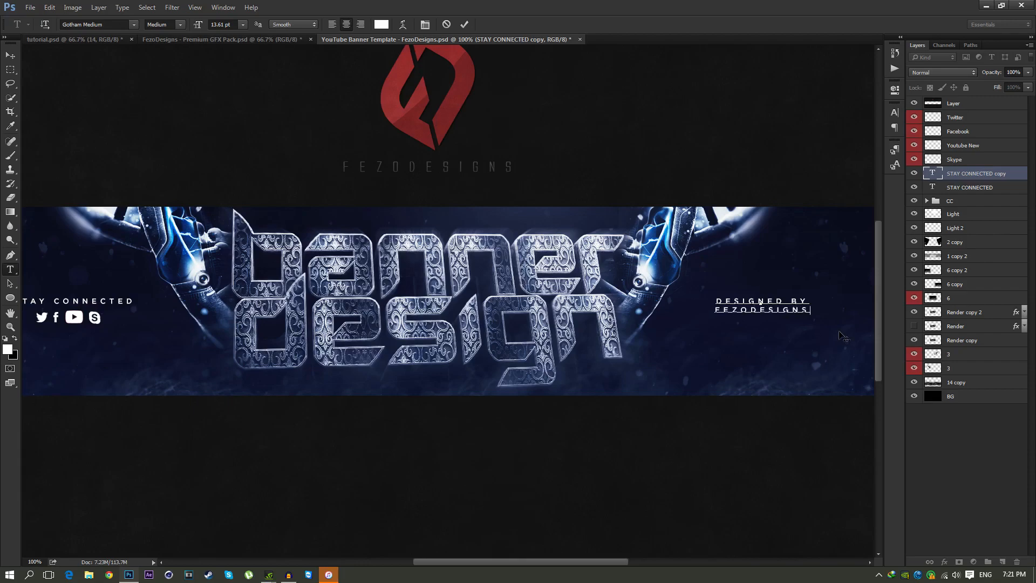
- Move the DESIGNED BY FEZODESIGNS text closer to the title and check the placement on the whole banner
click(11, 55)
drag(756, 313, 674, 310)
key(z)
click(662, 308)
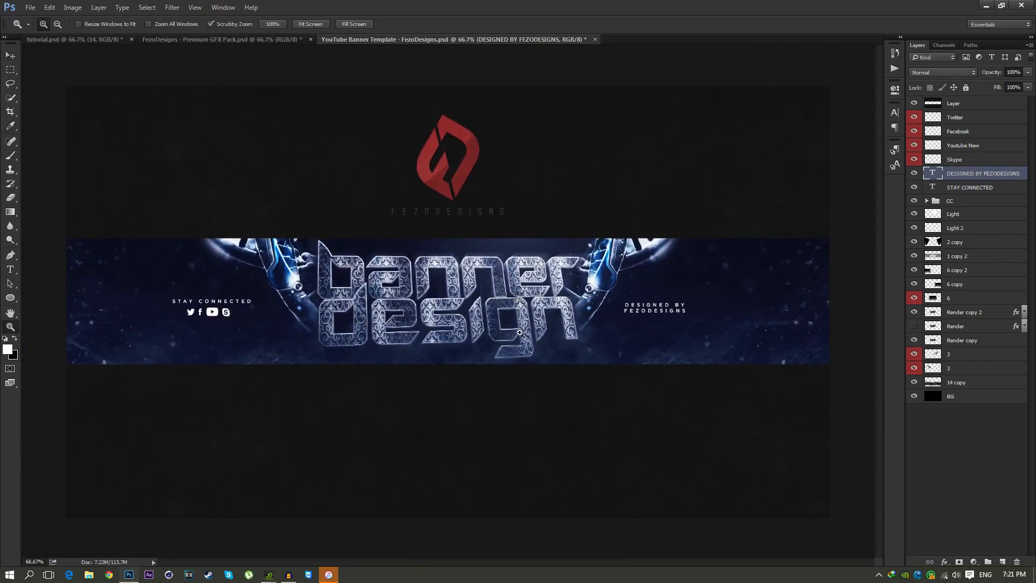